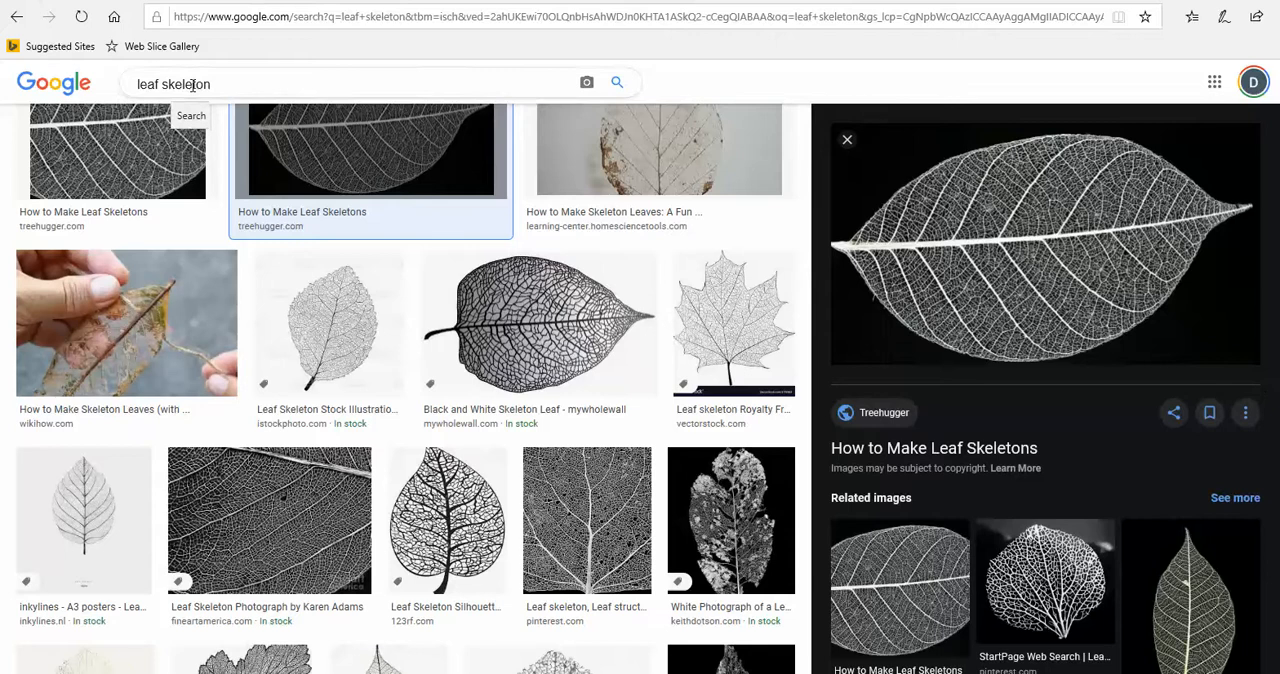
Browse the leaf skeleton image results, and check the leaf brush in Sculptris before returning to the browser
scroll(662, 371, down, 8)
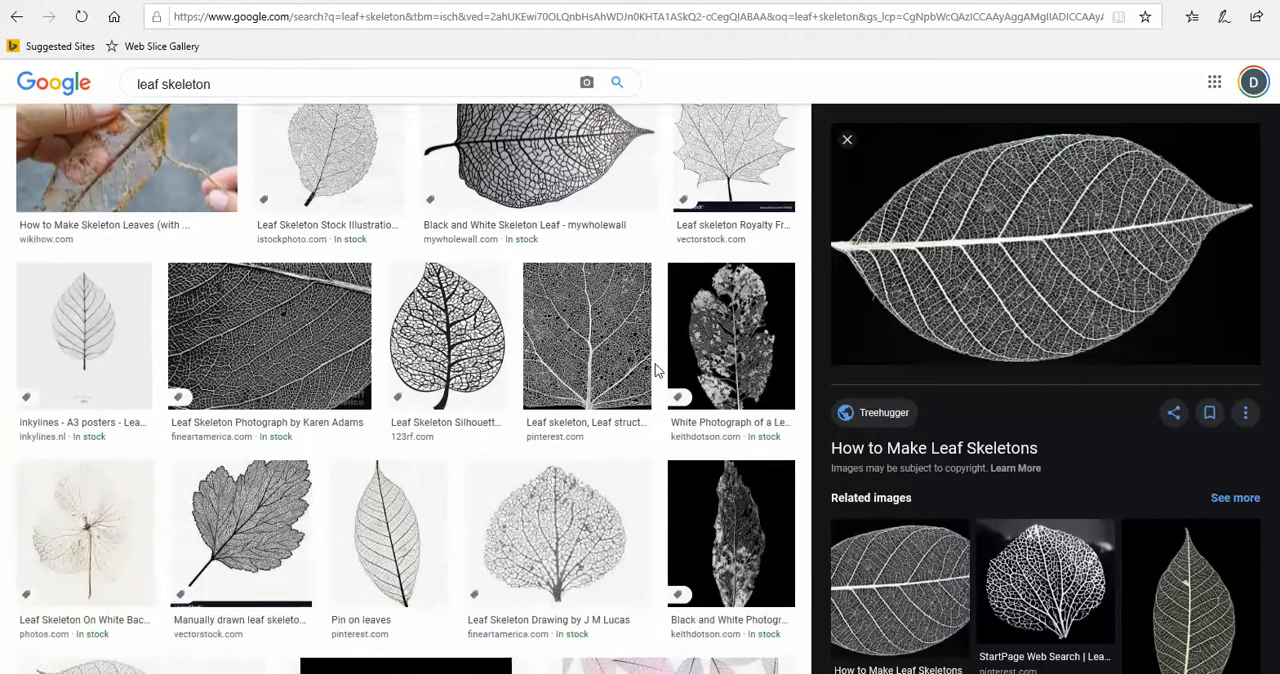
scroll(652, 371, down, 7)
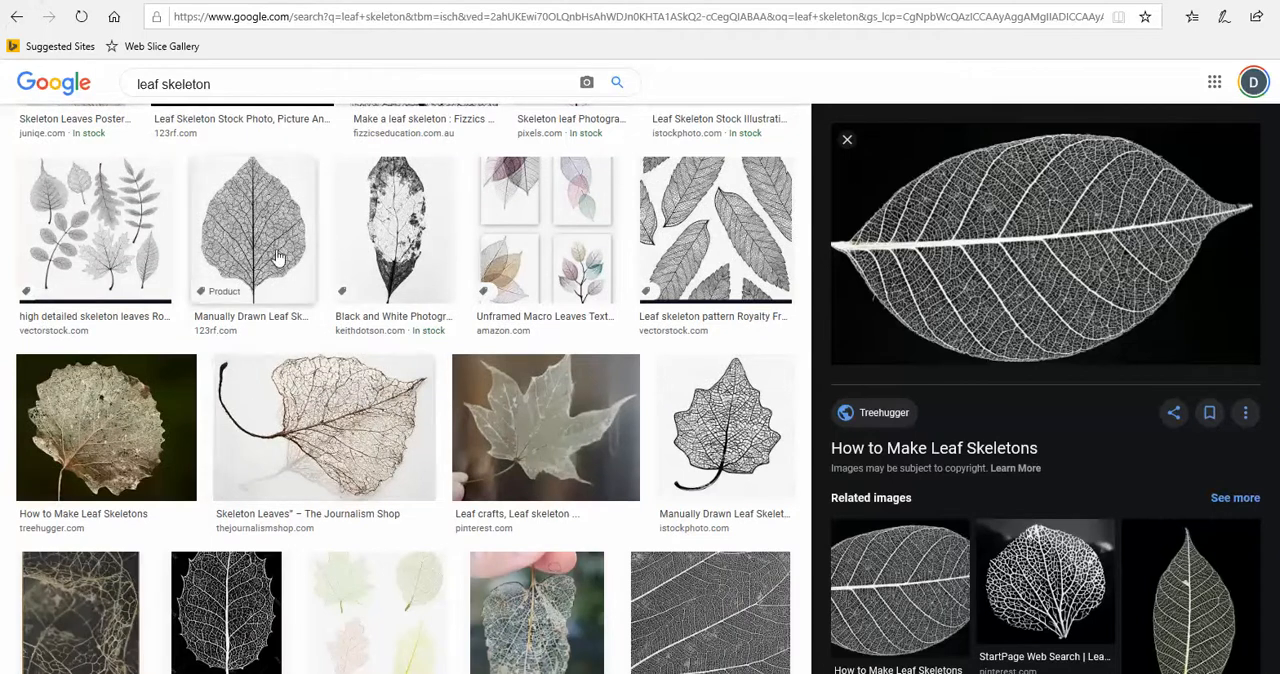
scroll(335, 469, down, 3)
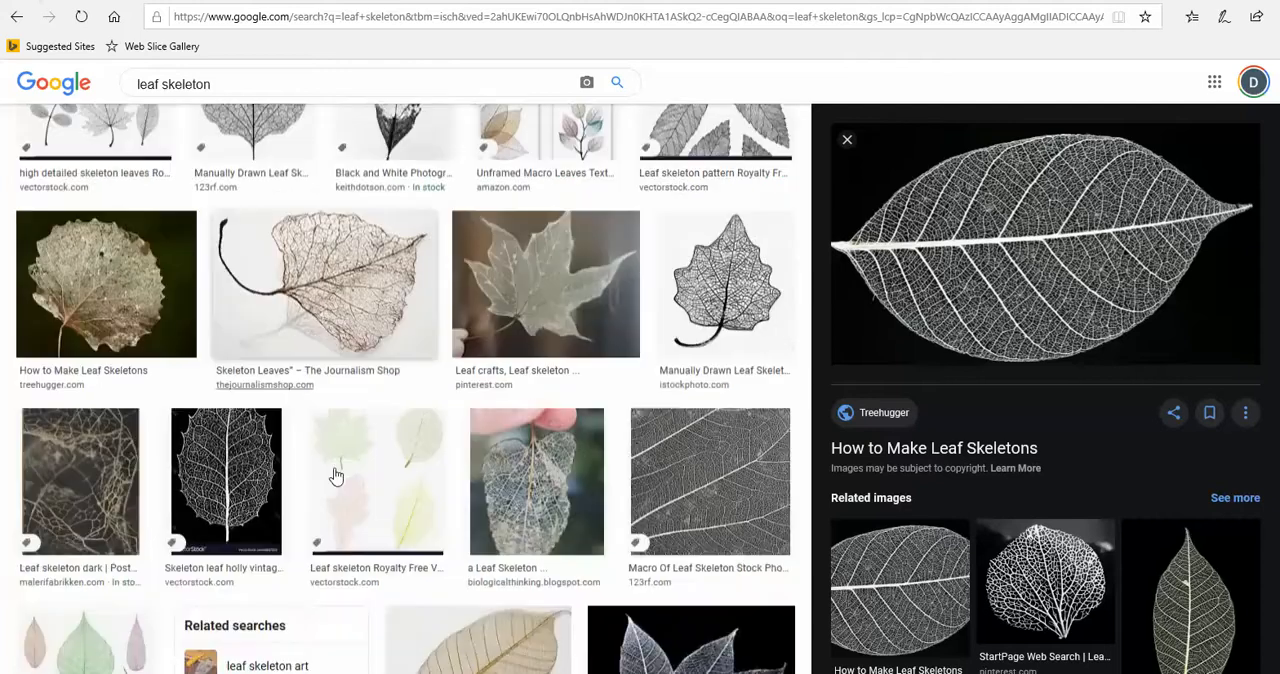
scroll(335, 469, down, 4)
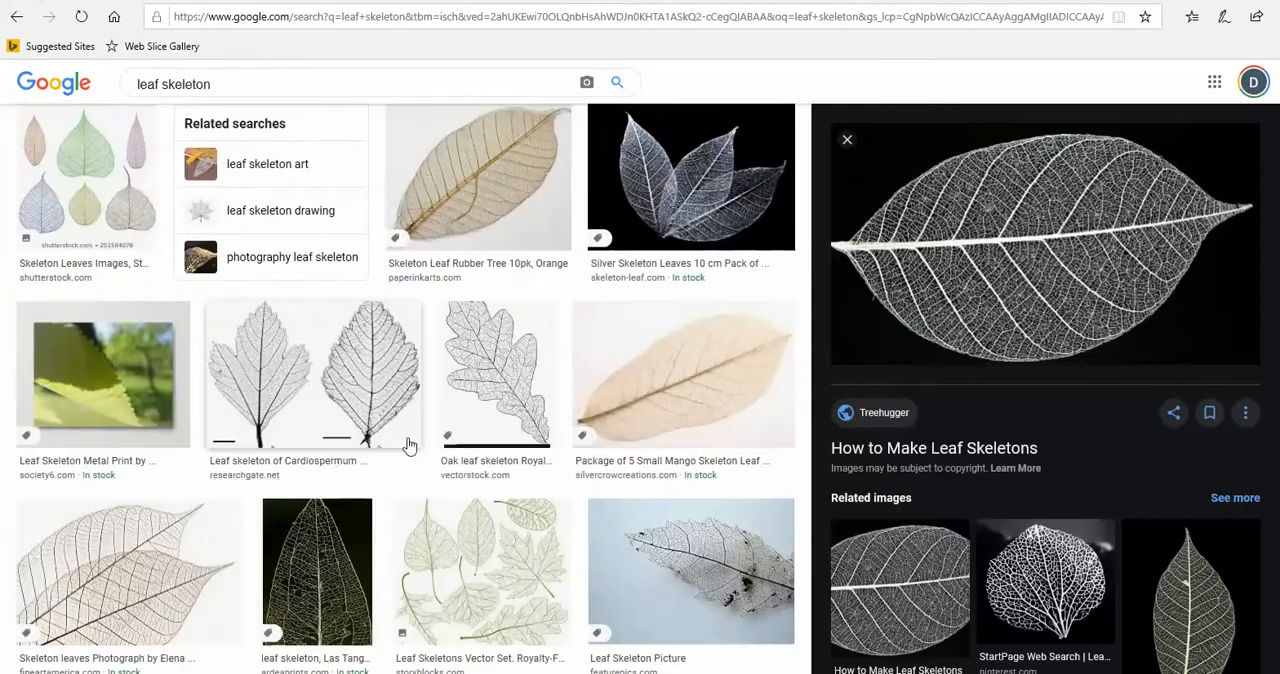
scroll(416, 443, up, 2)
scroll(422, 443, up, 12)
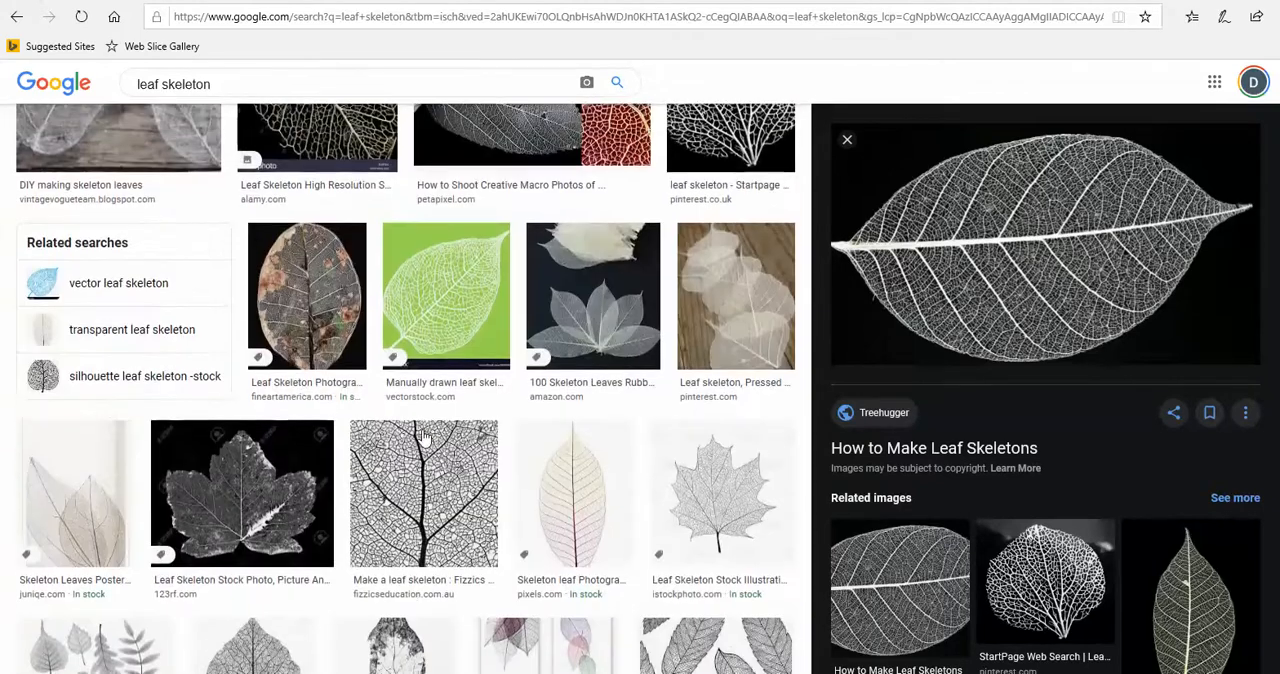
scroll(425, 438, up, 4)
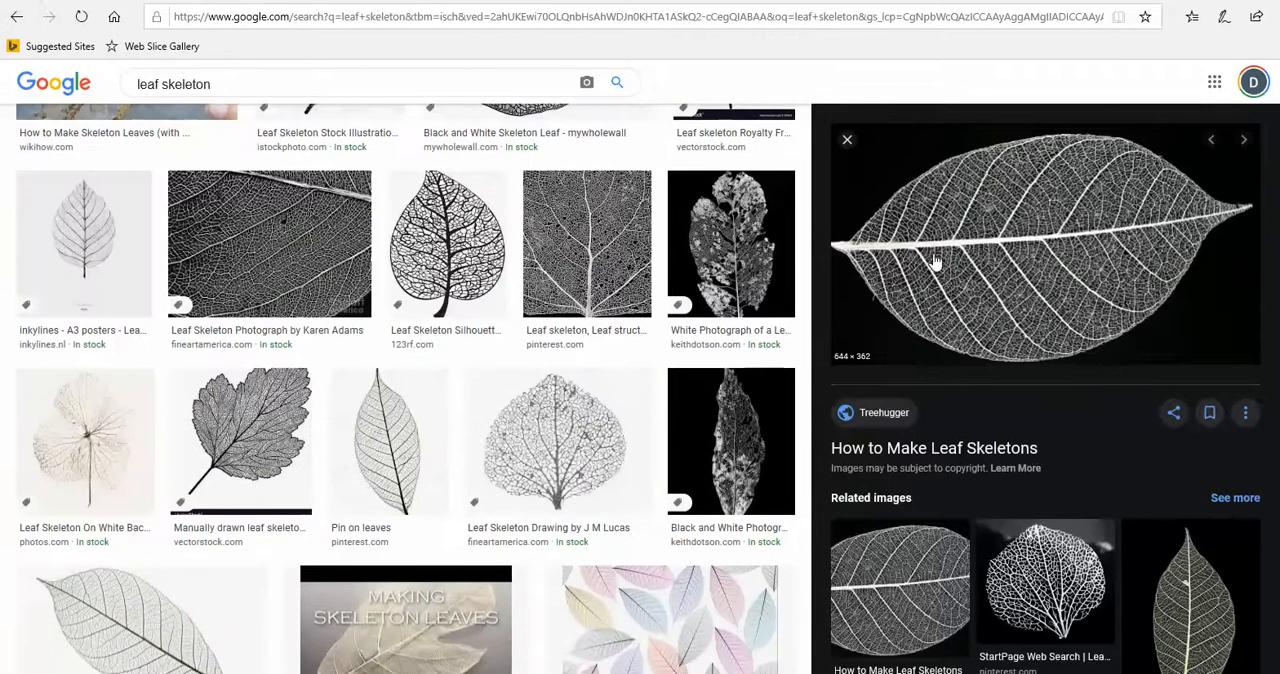
scroll(549, 399, up, 5)
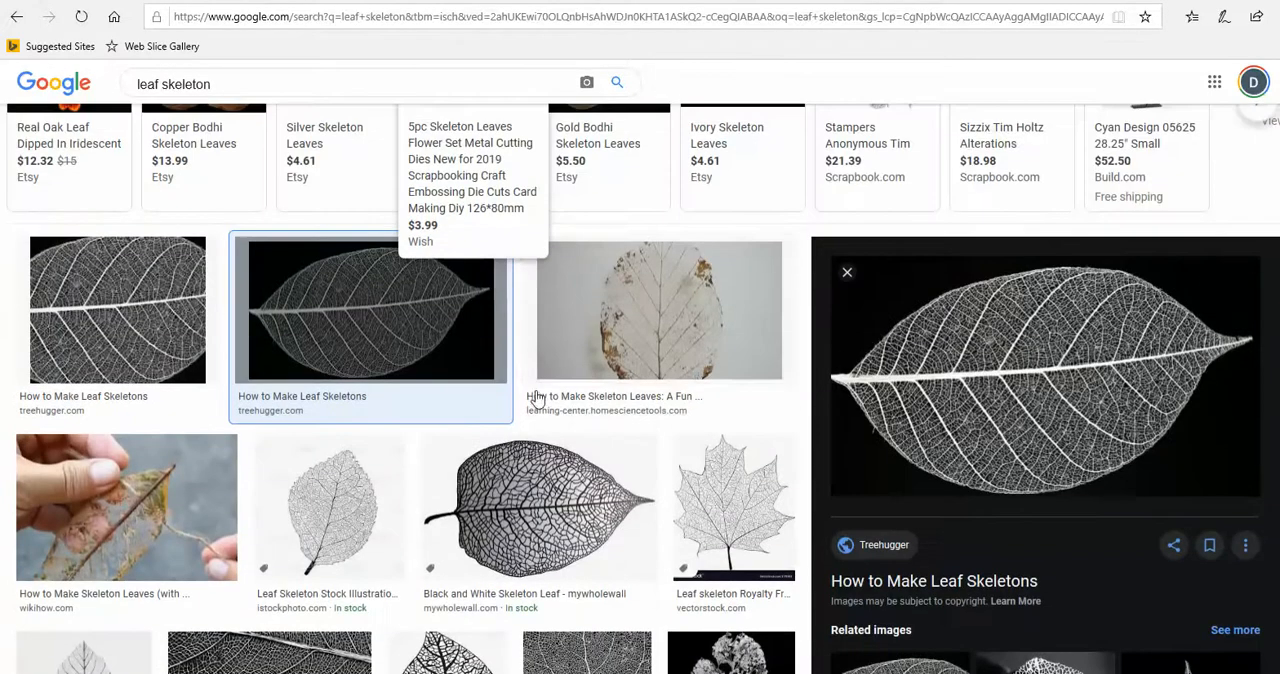
scroll(740, 410, down, 2)
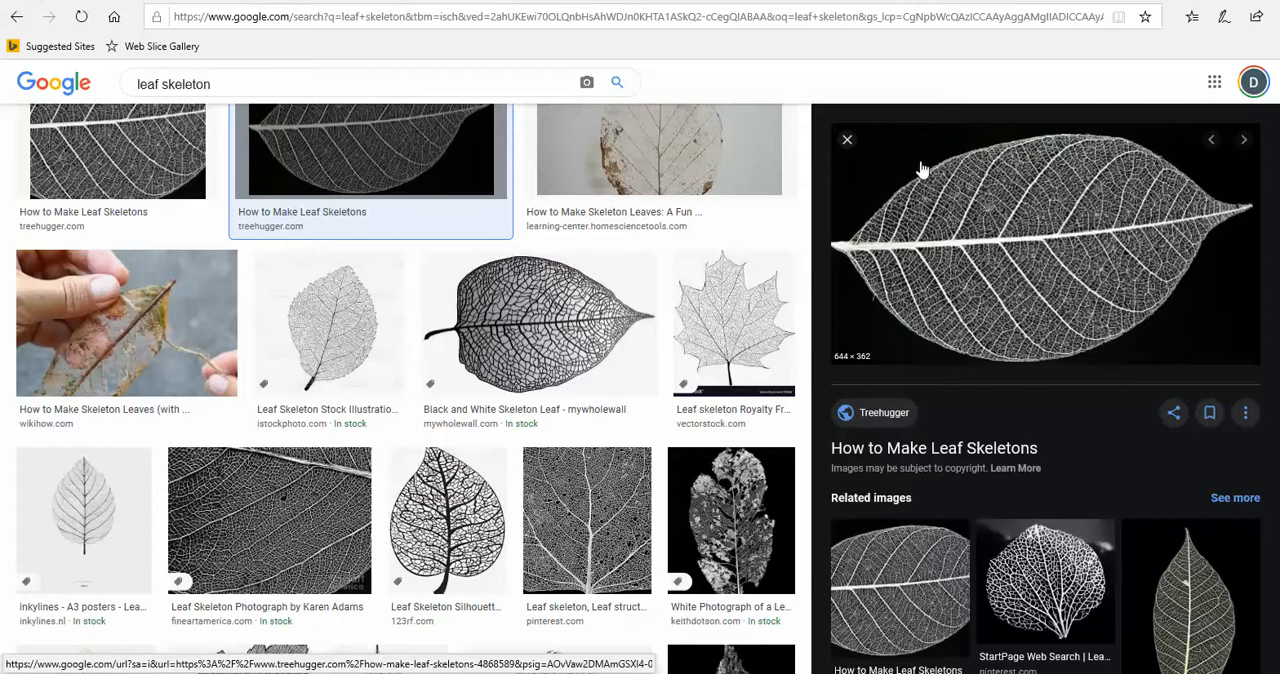
click(520, 673)
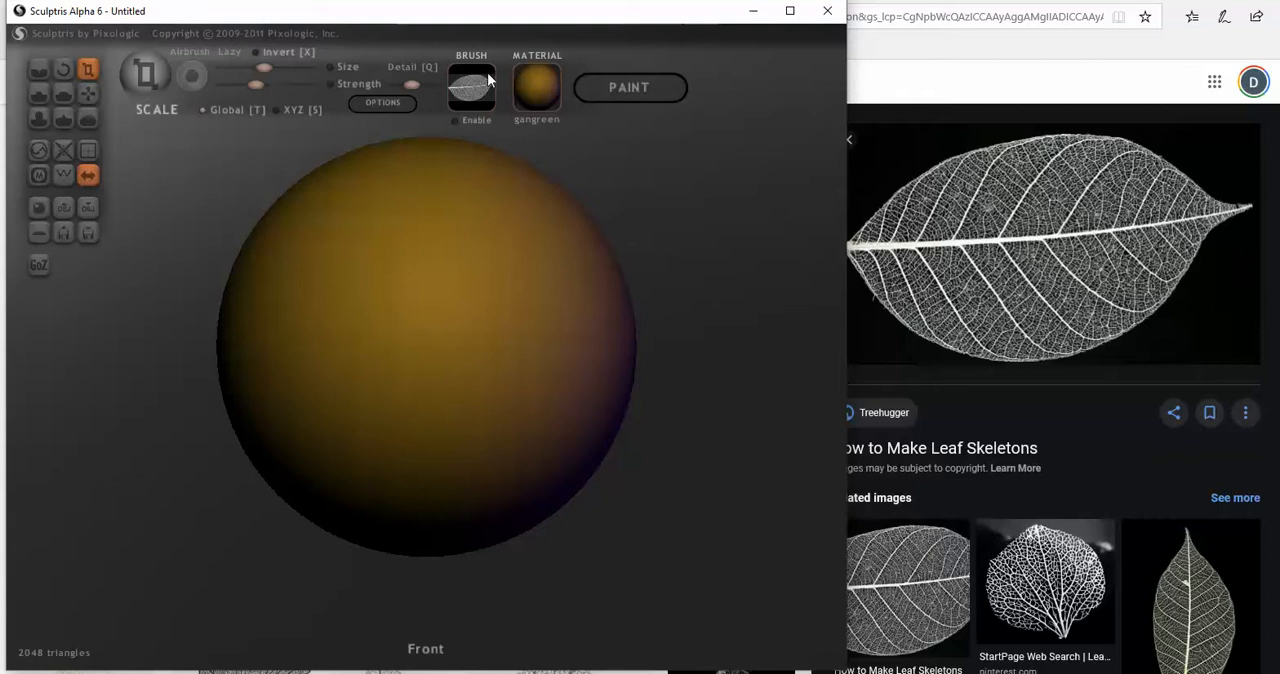
click(753, 11)
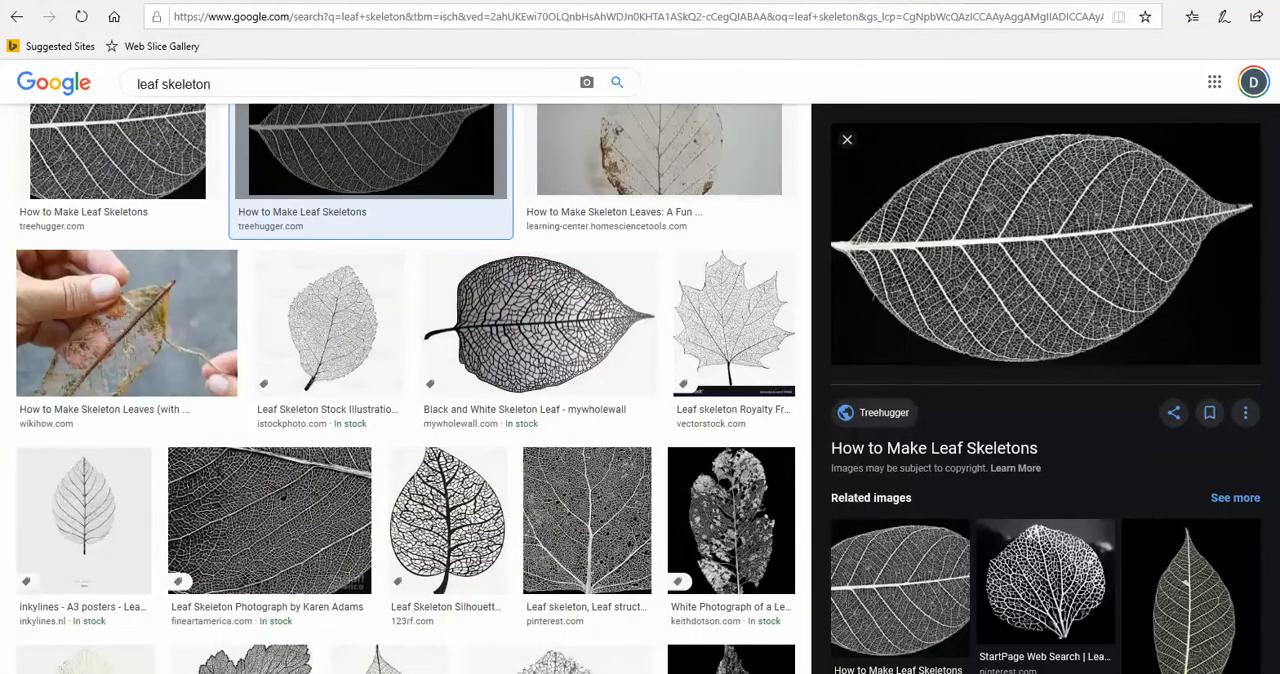
Switch to Photopea and create a square new project 9 inches wide with a white background
click(215, 1)
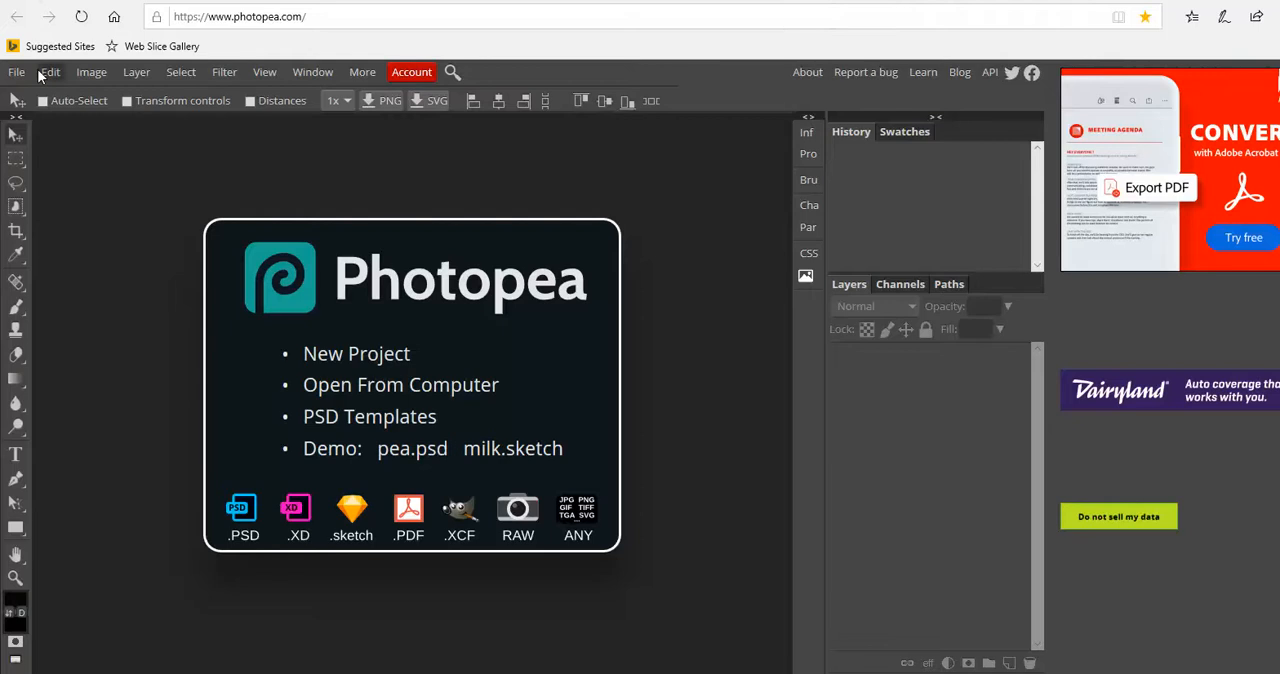
click(17, 73)
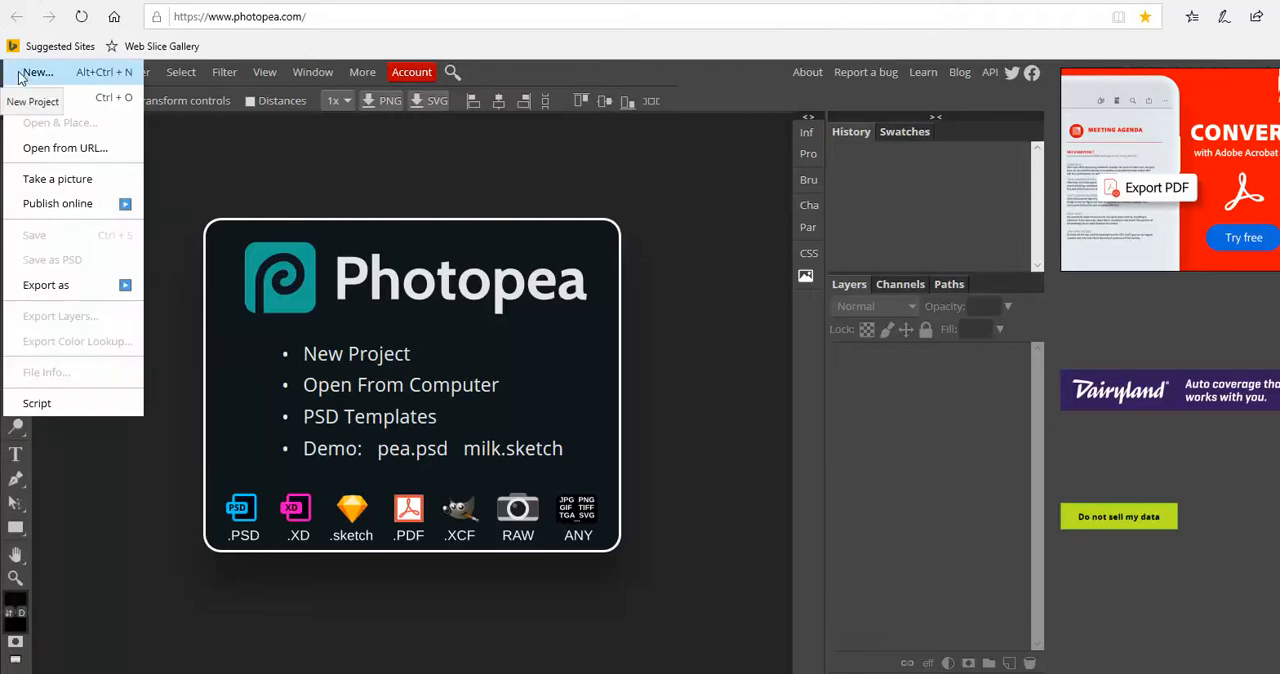
click(37, 73)
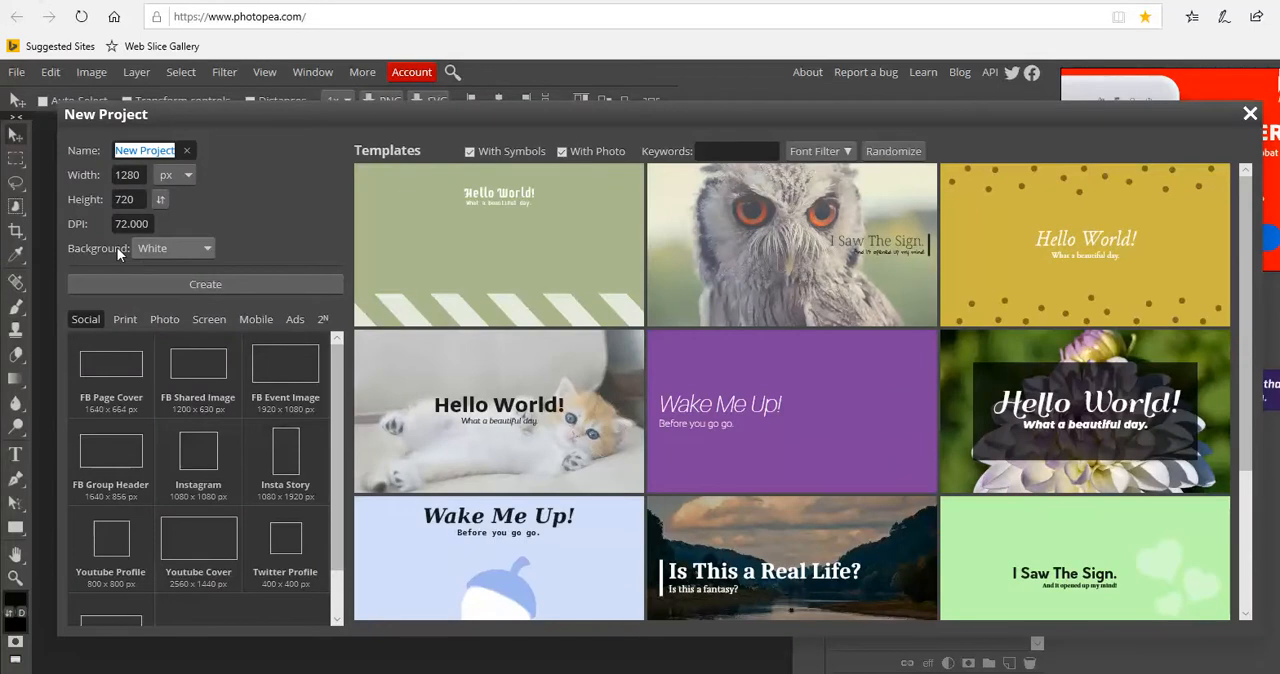
click(166, 319)
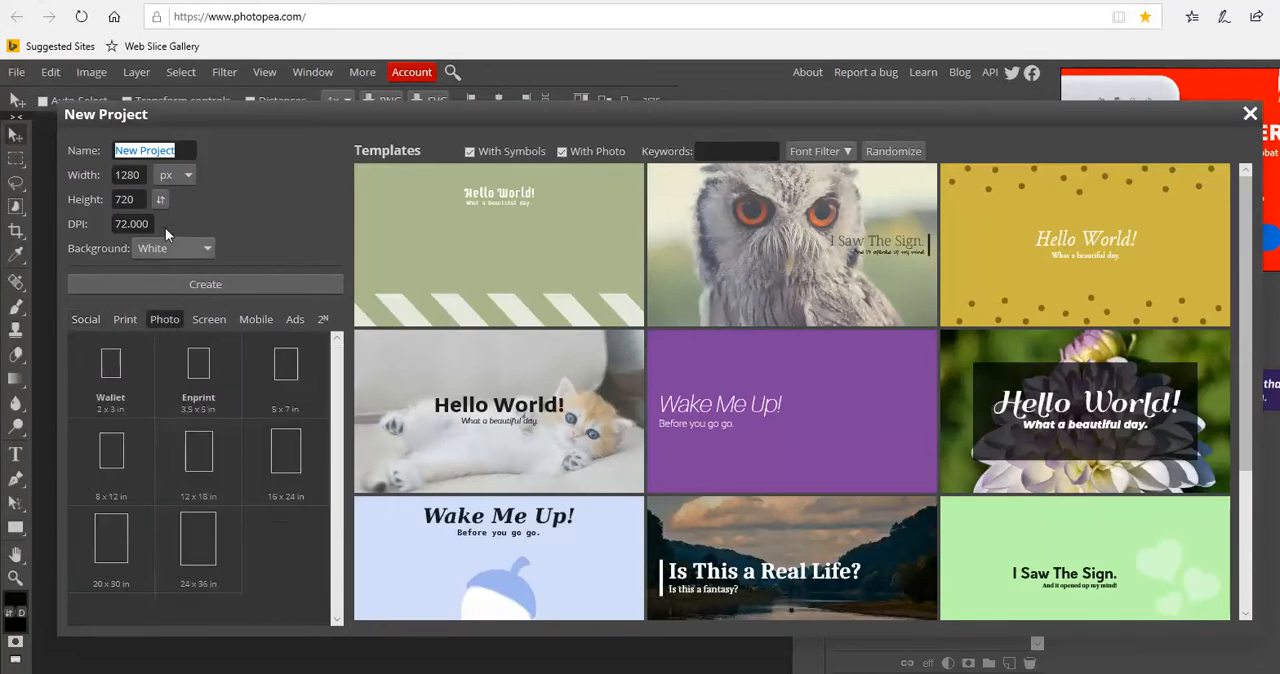
click(146, 174)
click(181, 178)
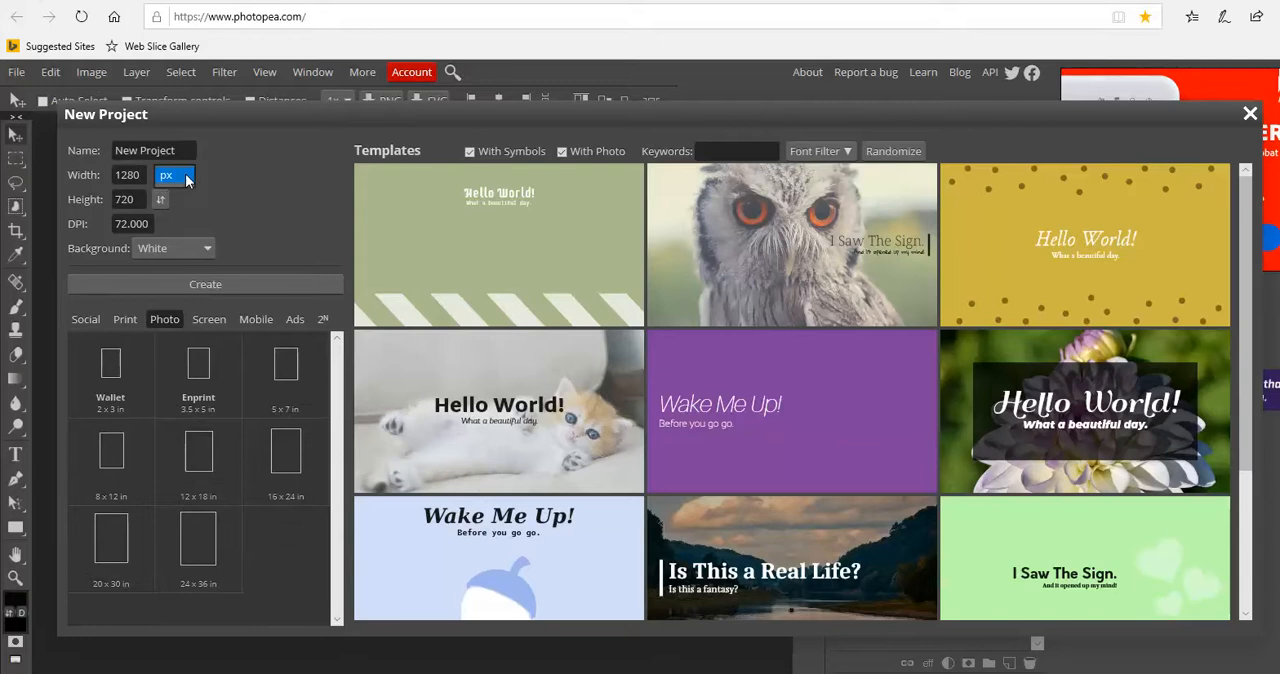
click(167, 222)
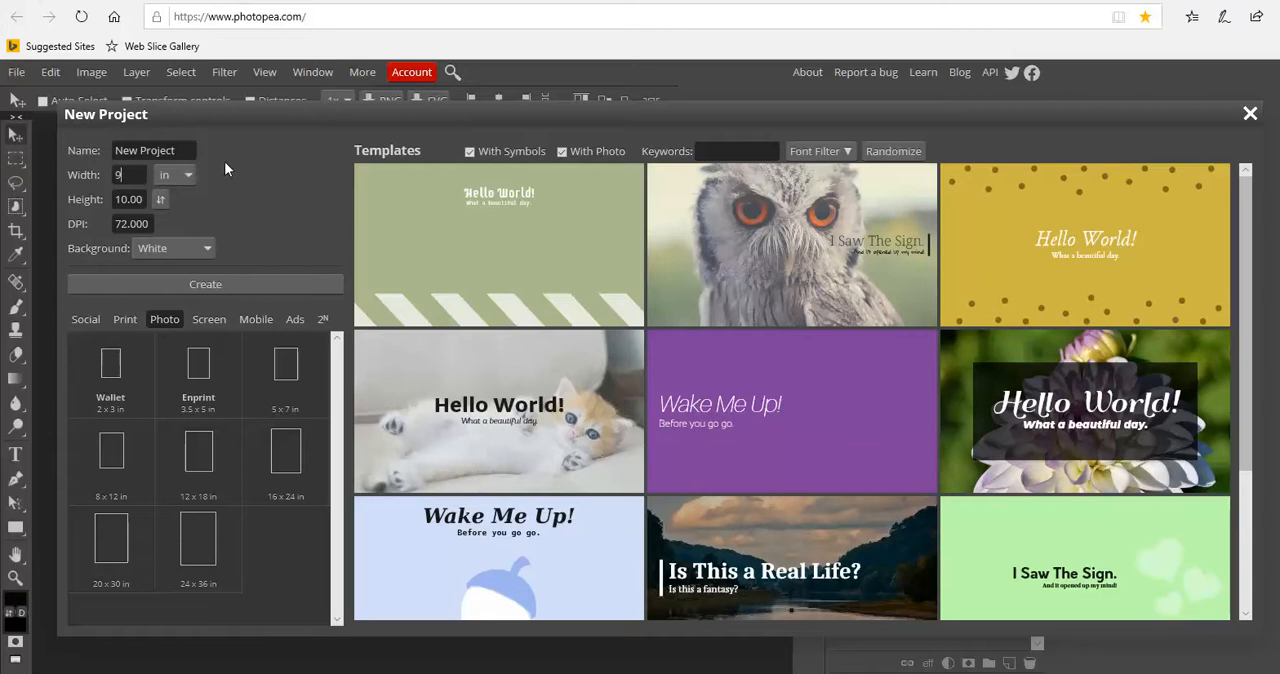
click(150, 199)
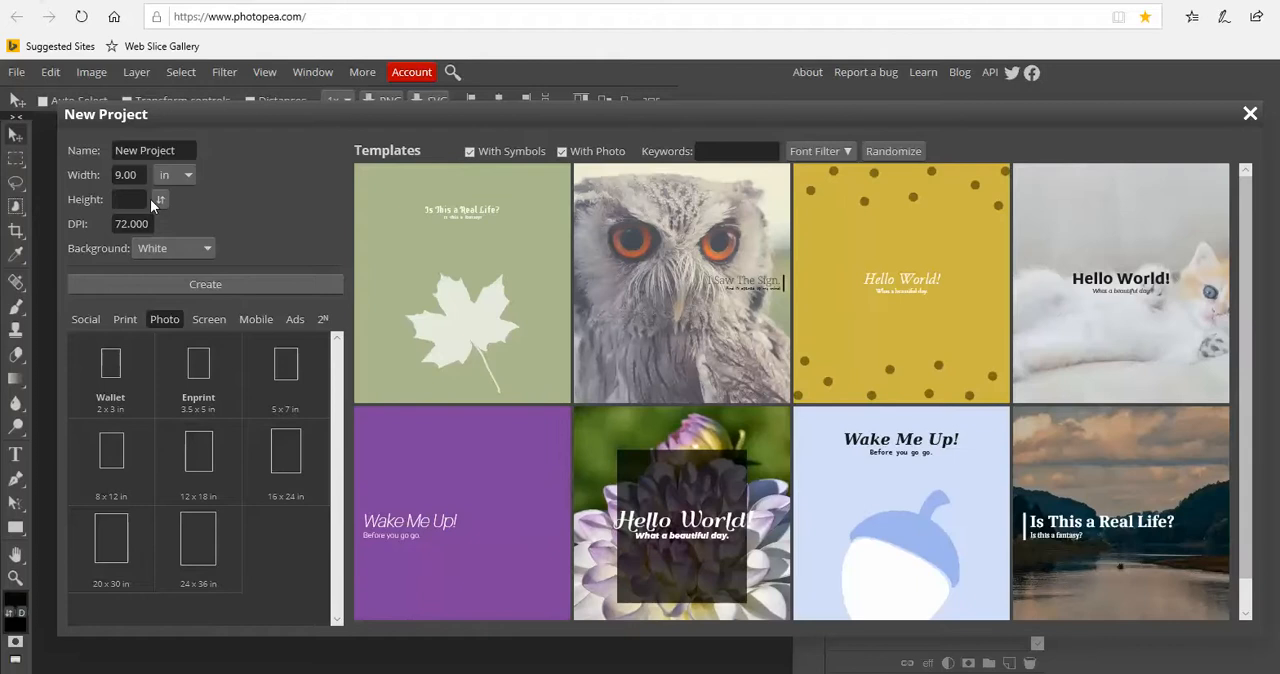
click(200, 285)
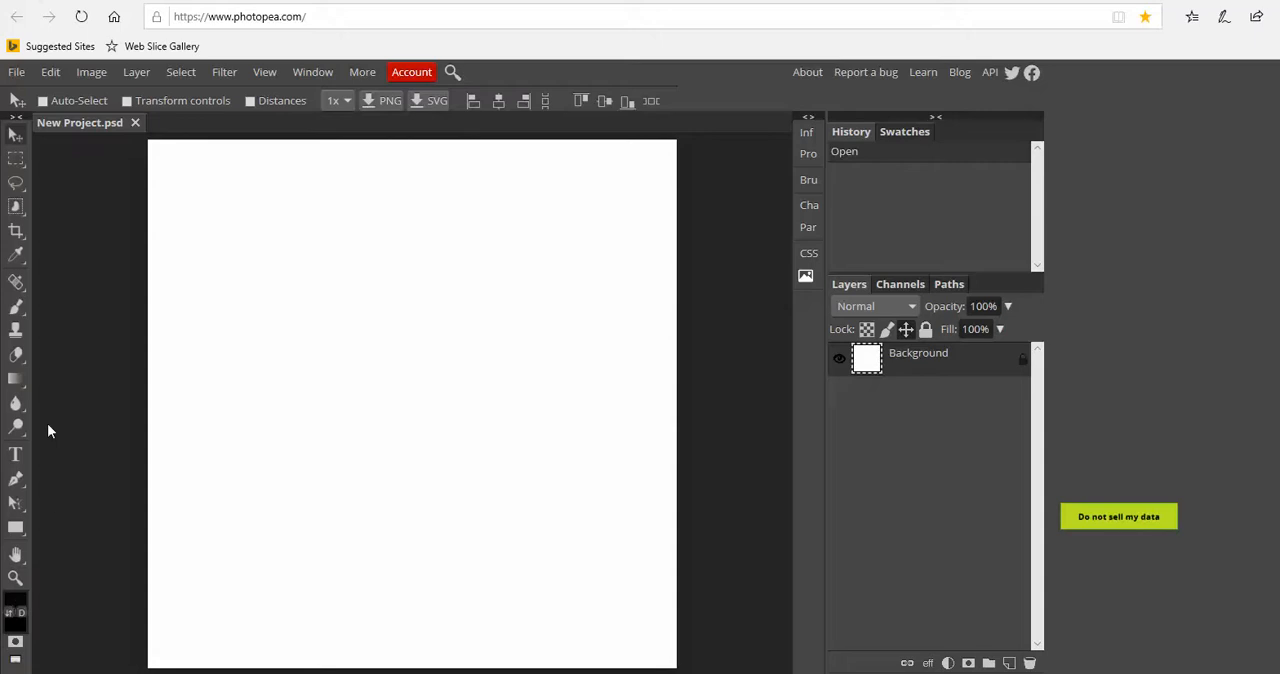
Paint the entire white canvas black with the Brush tool at a size of 102 px
click(17, 307)
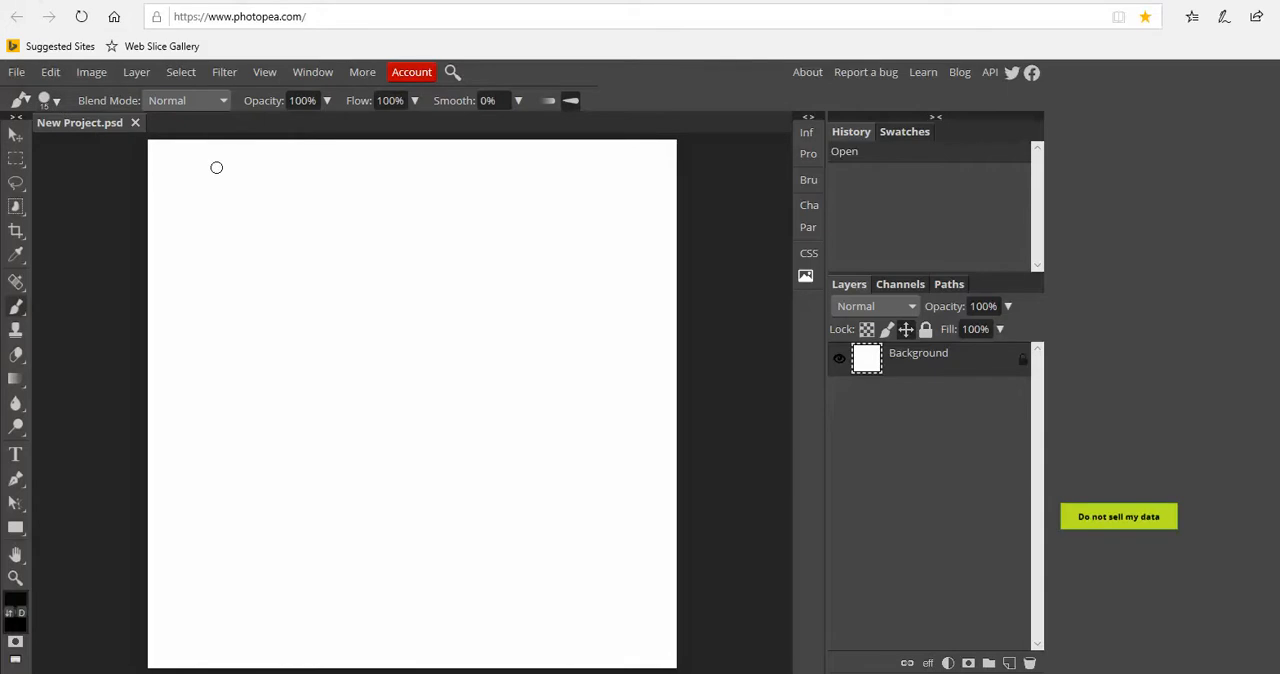
click(58, 103)
drag(80, 96, 122, 96)
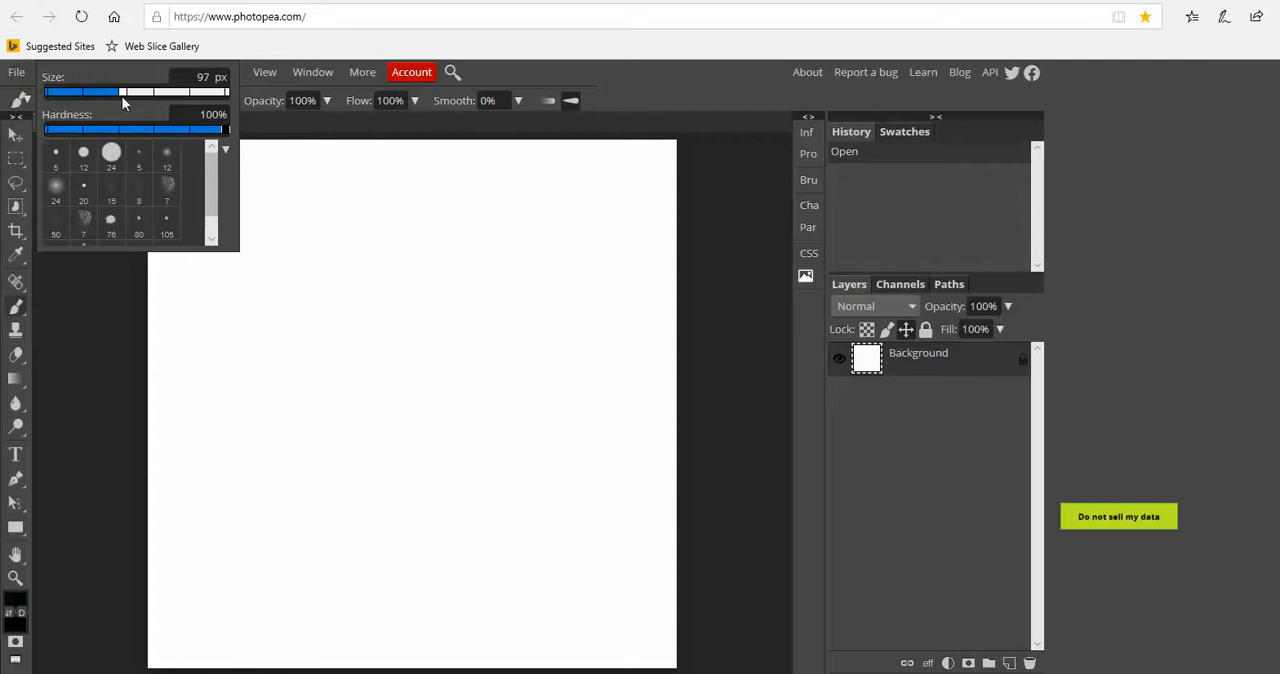
click(311, 190)
mouse_move(311, 190)
mouse_down()
mouse_move(175, 180)
mouse_move(334, 166)
mouse_move(722, 177)
mouse_move(557, 216)
mouse_move(193, 221)
mouse_move(160, 251)
mouse_move(606, 243)
mouse_move(661, 290)
mouse_move(417, 314)
mouse_move(160, 297)
mouse_move(229, 326)
mouse_move(590, 313)
mouse_move(689, 329)
mouse_move(491, 374)
mouse_move(211, 351)
mouse_move(152, 400)
mouse_move(551, 391)
mouse_move(640, 451)
mouse_move(314, 451)
mouse_move(123, 478)
mouse_move(583, 517)
mouse_move(514, 557)
mouse_move(189, 531)
mouse_move(346, 584)
mouse_move(651, 620)
mouse_move(663, 634)
mouse_move(175, 640)
mouse_move(176, 604)
mouse_up()
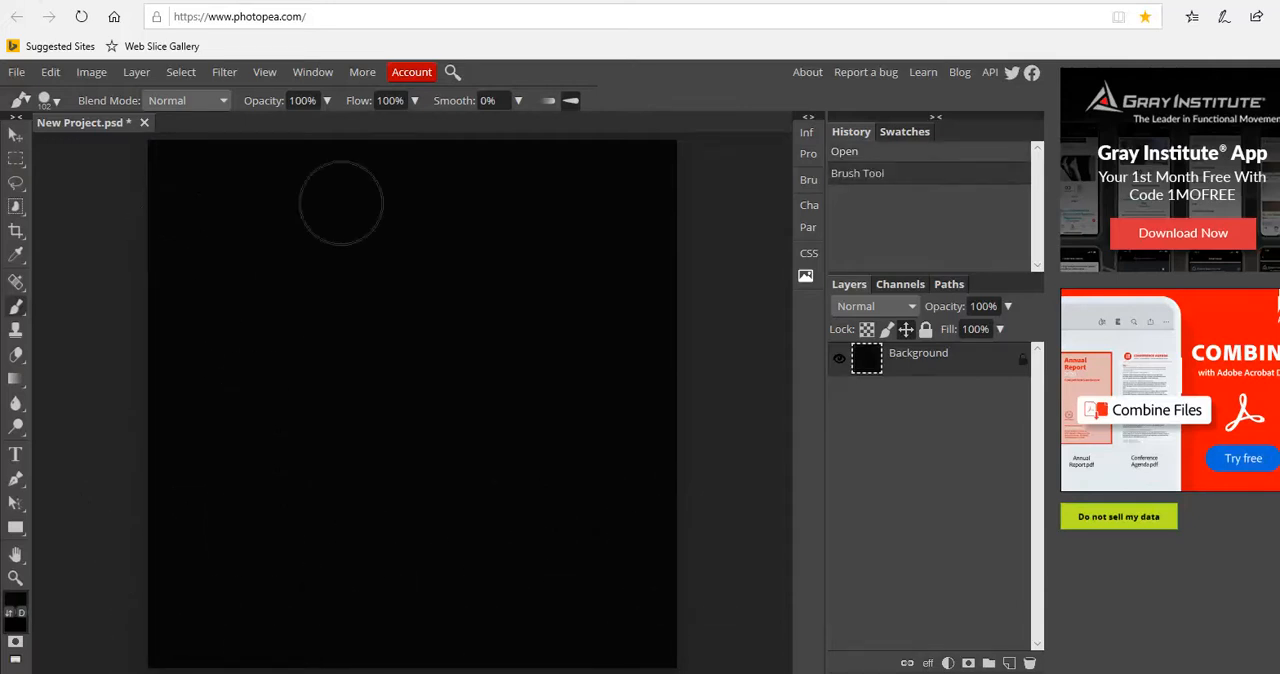
Open the horizontal leaf skeleton JPG from the Pictures folder as a separate document
click(16, 74)
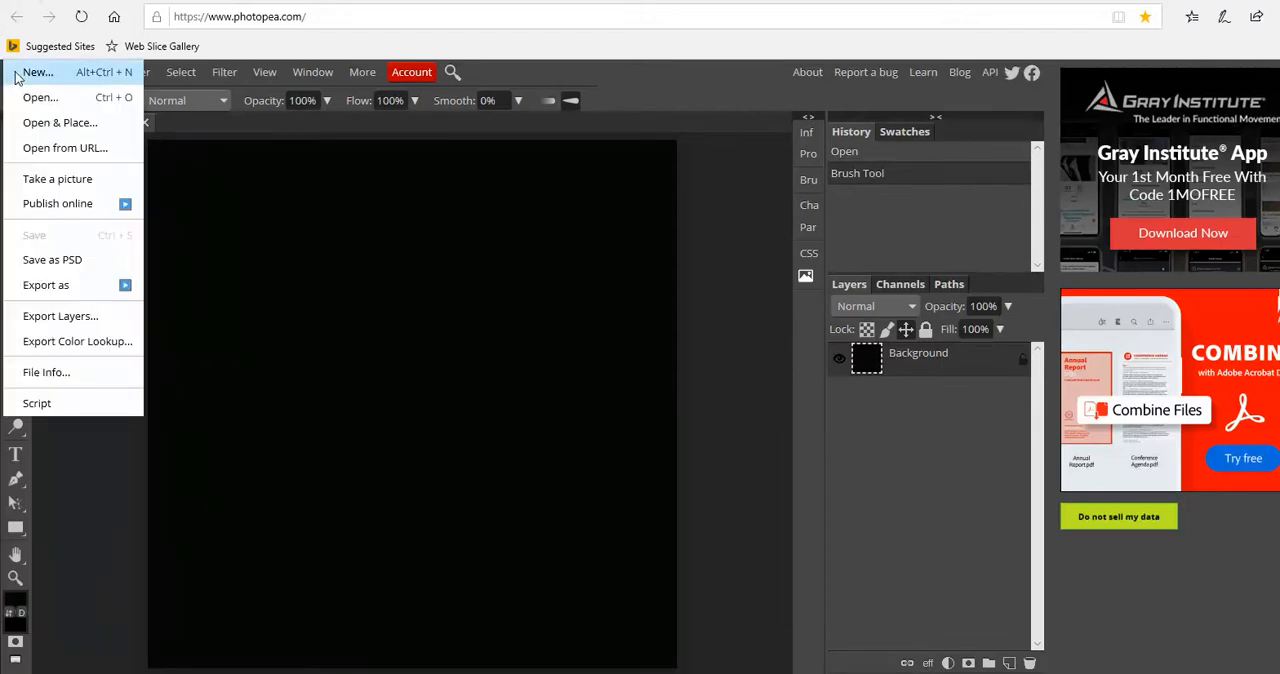
click(41, 126)
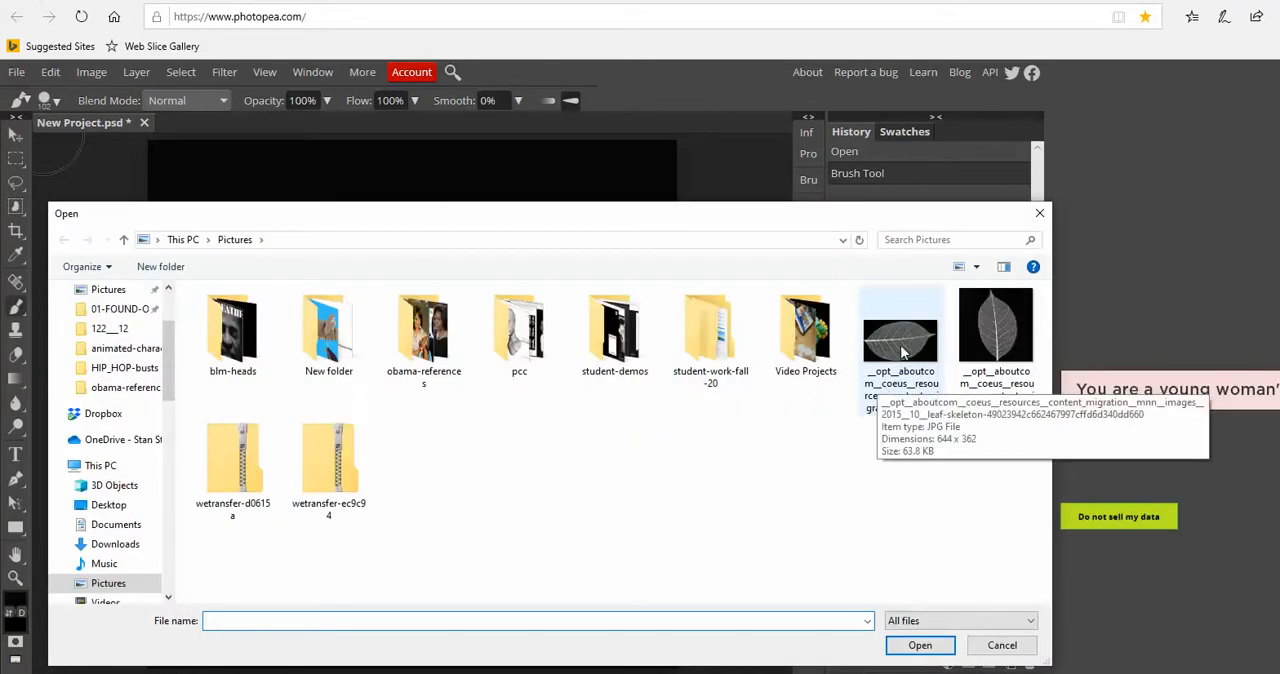
click(904, 362)
click(922, 646)
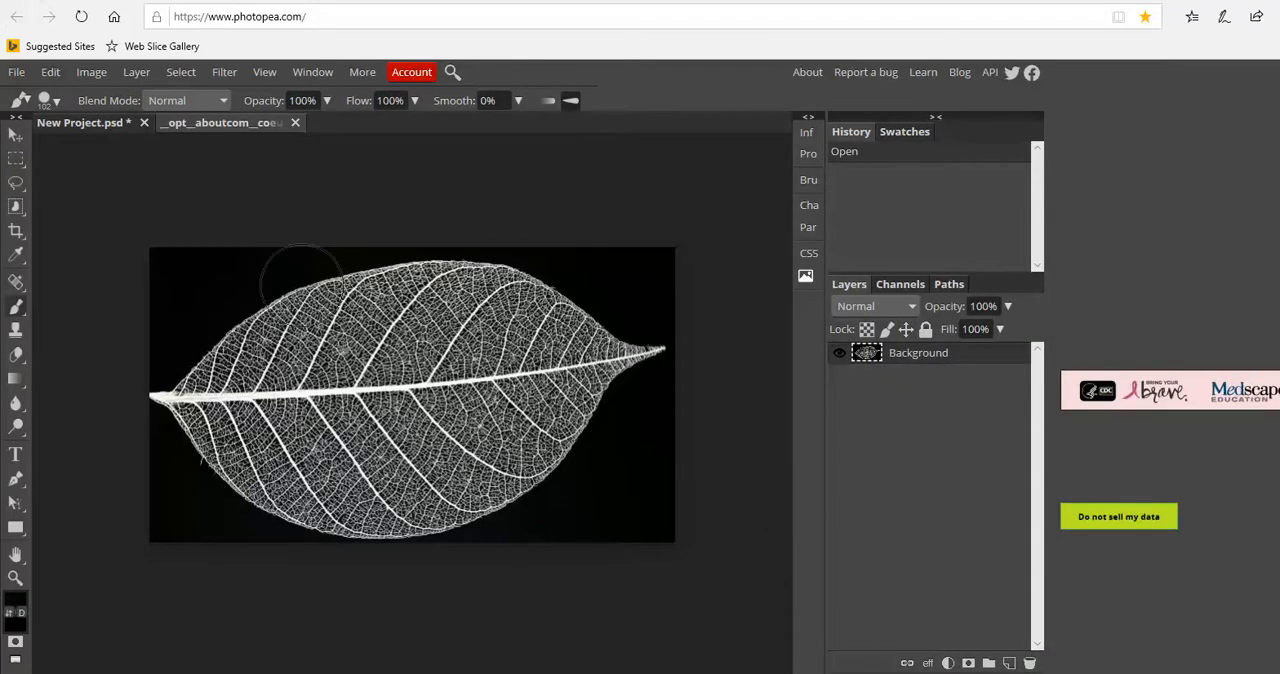
Copy the leaf image's Background layer into New Project.psd with the Move tool
click(15, 134)
drag(572, 334, 572, 343)
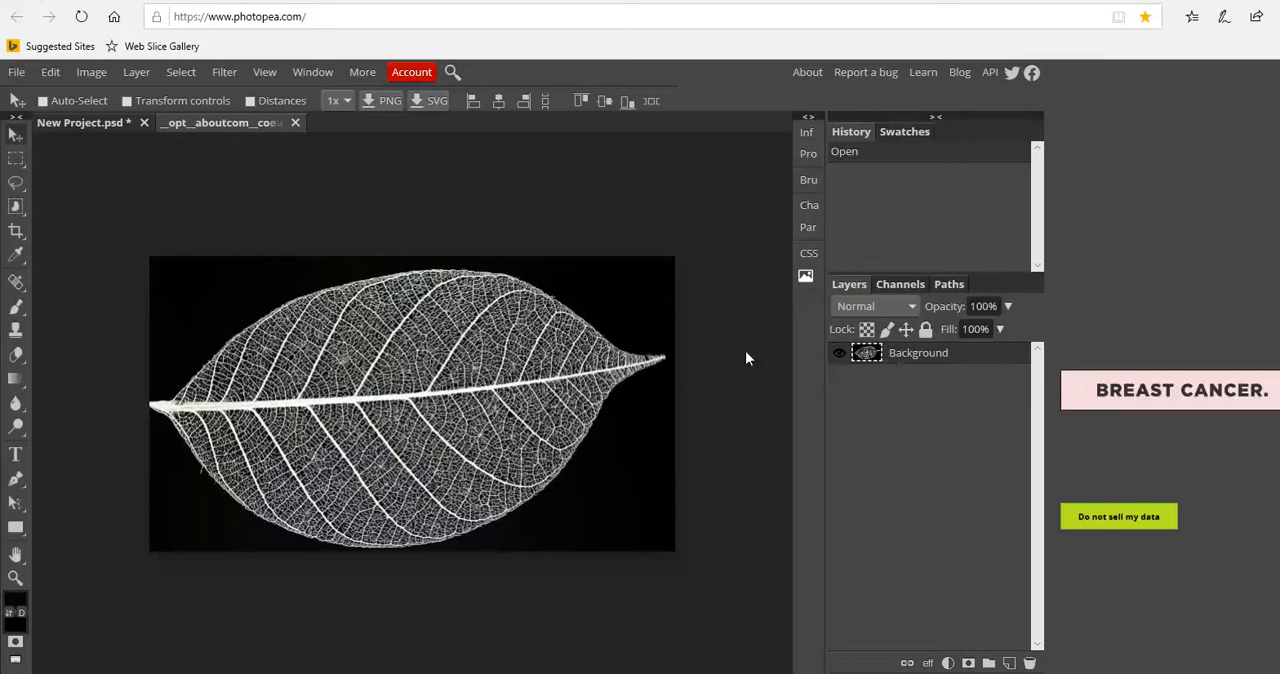
click(75, 124)
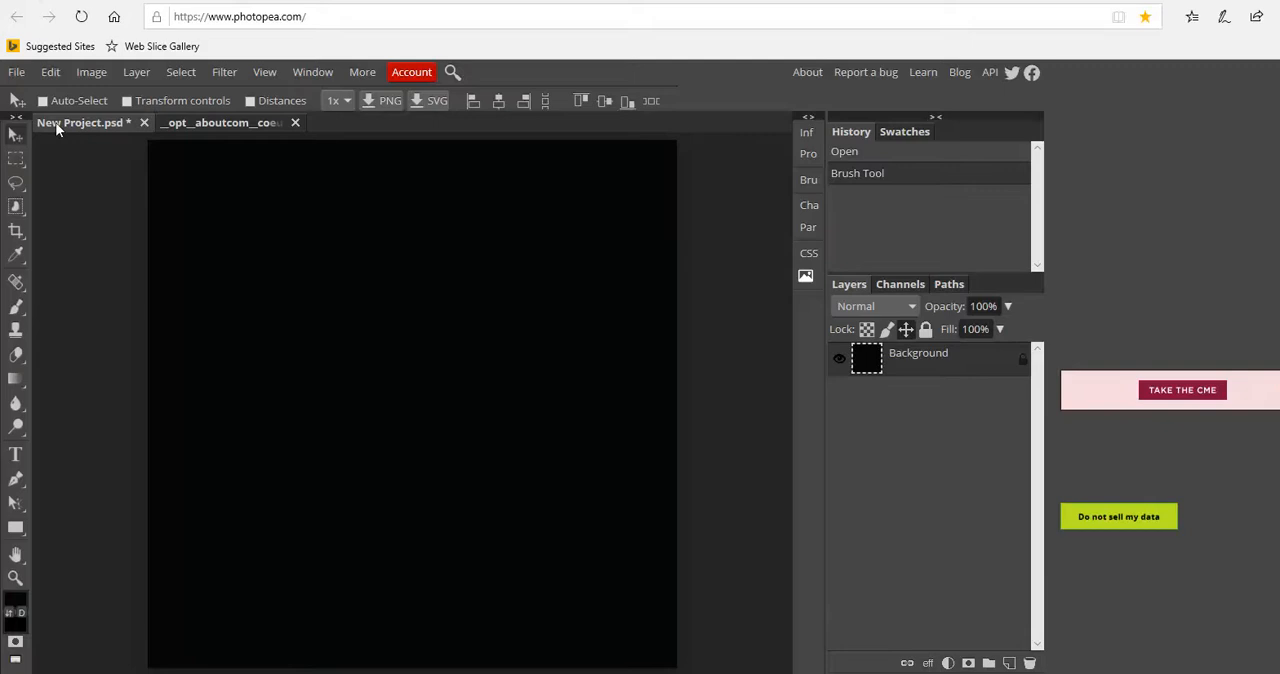
click(194, 122)
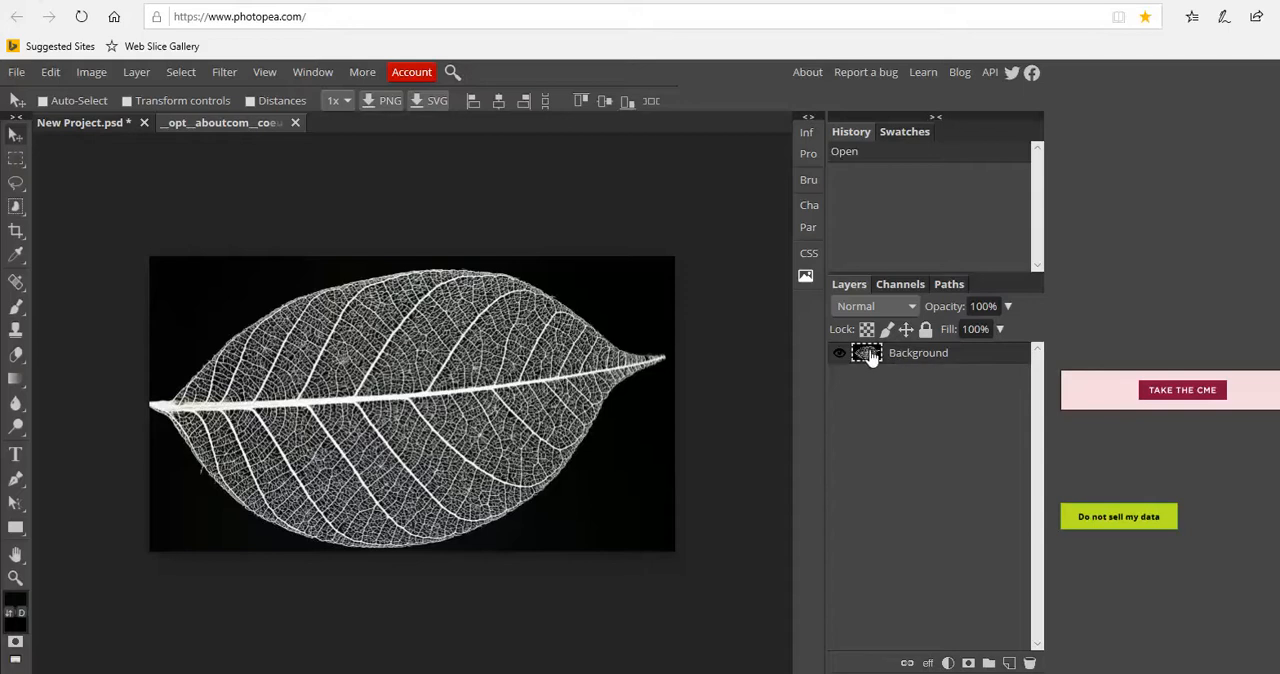
drag(916, 360, 250, 244)
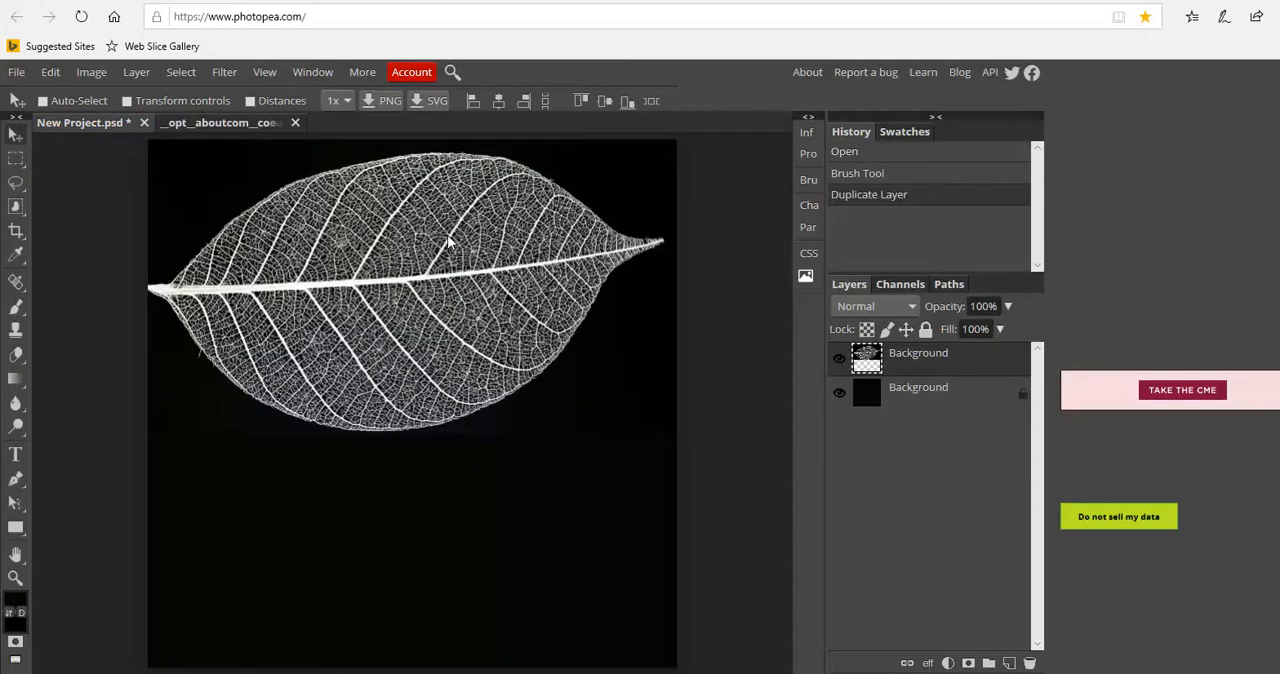
Move the leaf layer down to the centre of the black canvas and adjust its horizontal position slightly
drag(417, 251, 463, 405)
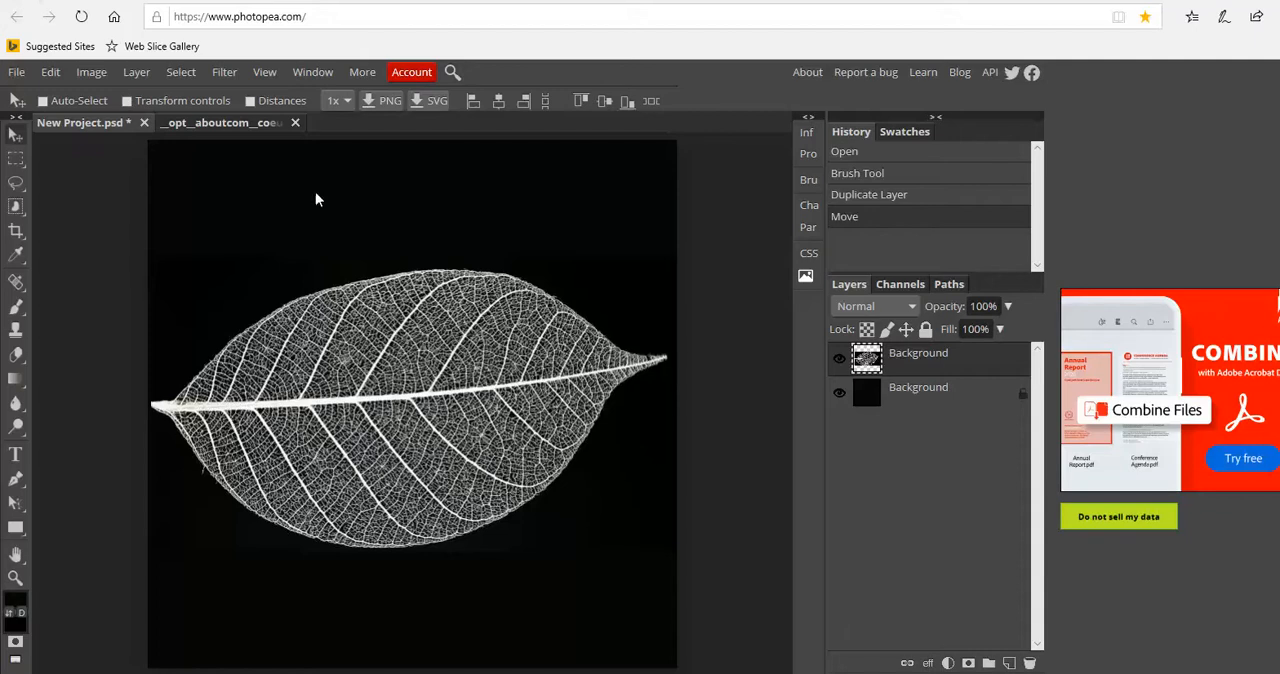
click(91, 77)
mouse_move(100, 72)
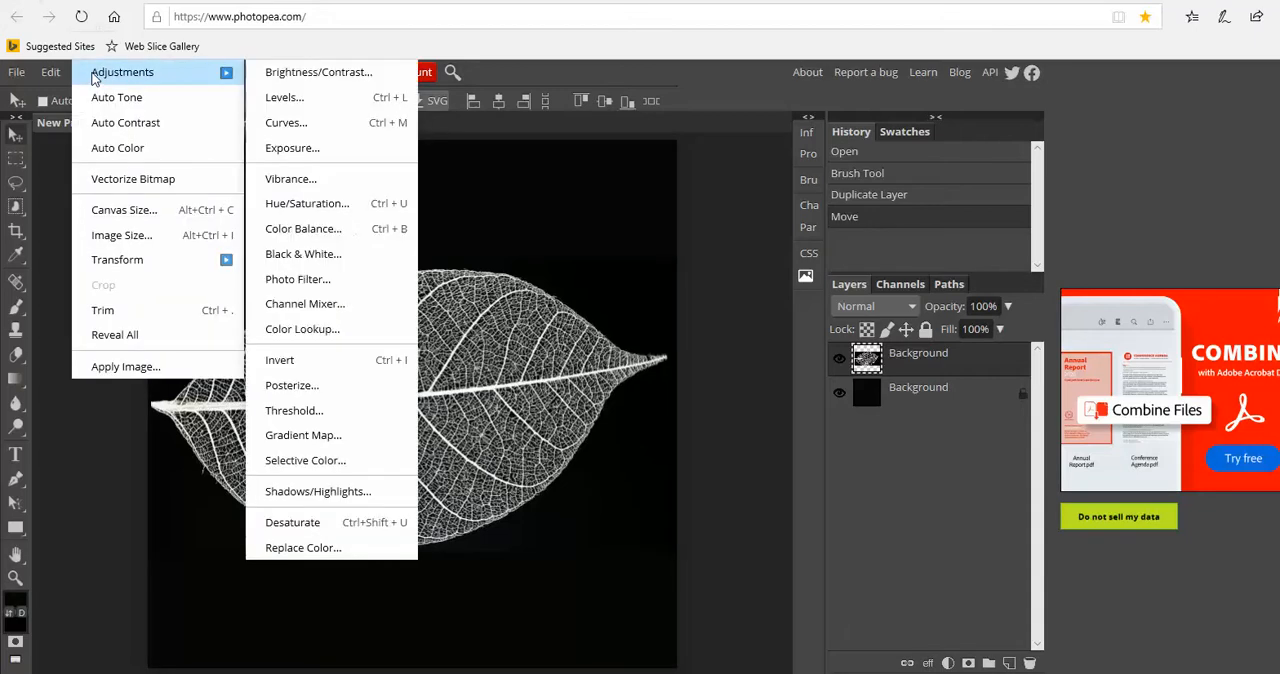
click(121, 503)
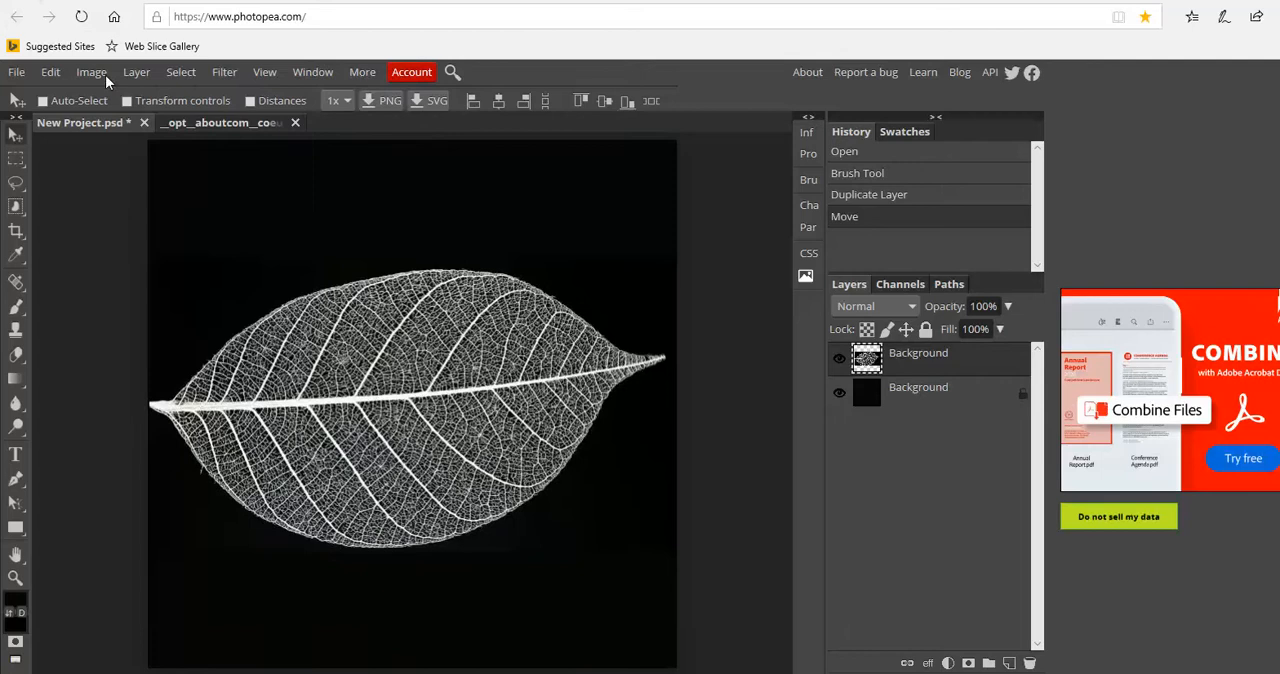
drag(266, 395, 272, 396)
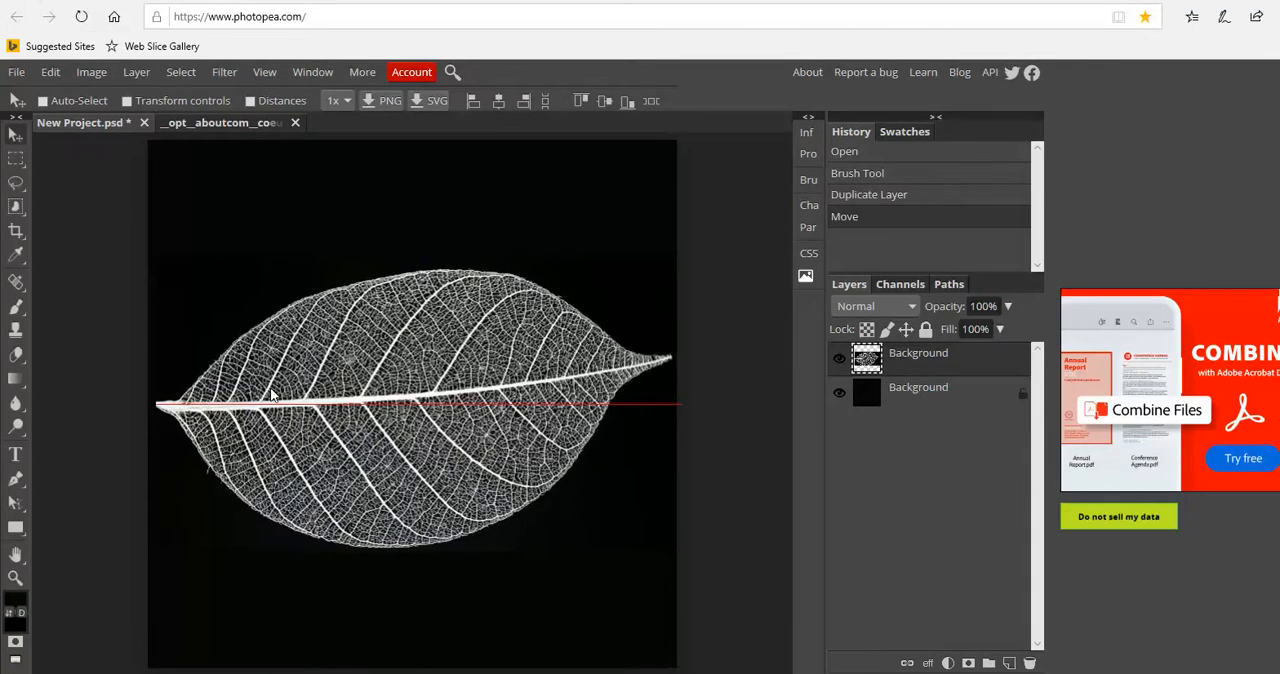
Rotate the leaf artwork 90° counterclockwise so it stands upright, and flatten the image into one layer
click(91, 72)
mouse_move(110, 262)
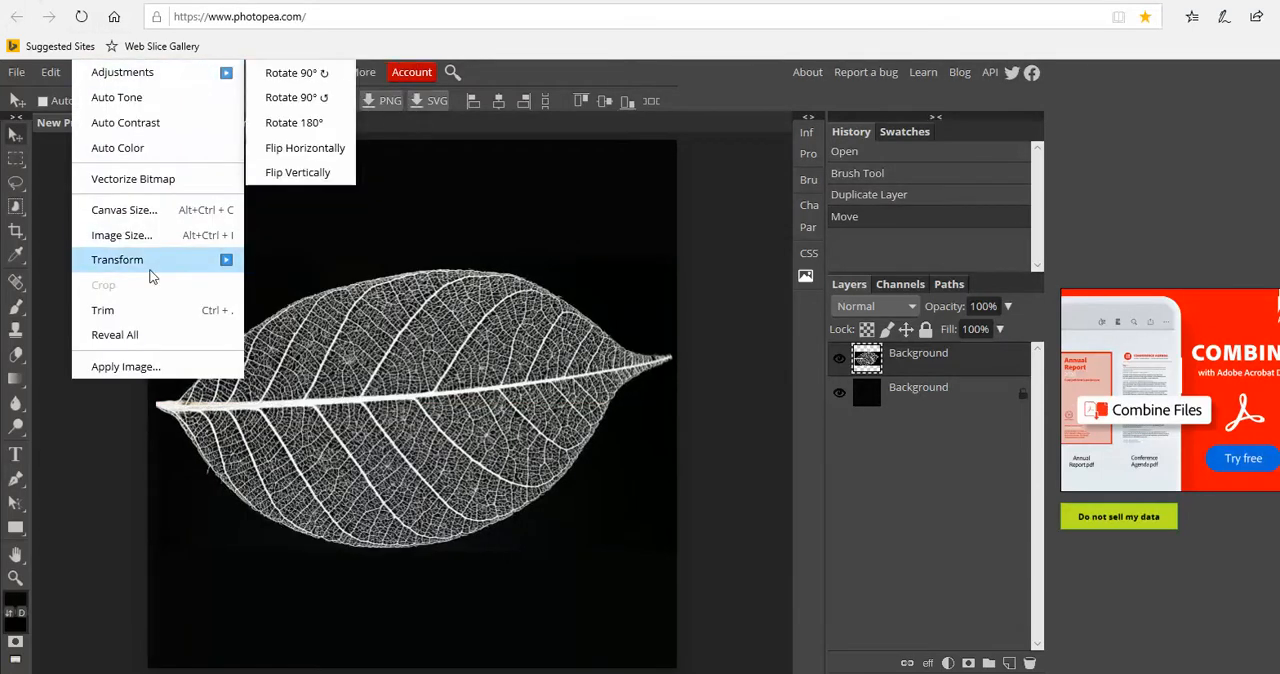
click(280, 99)
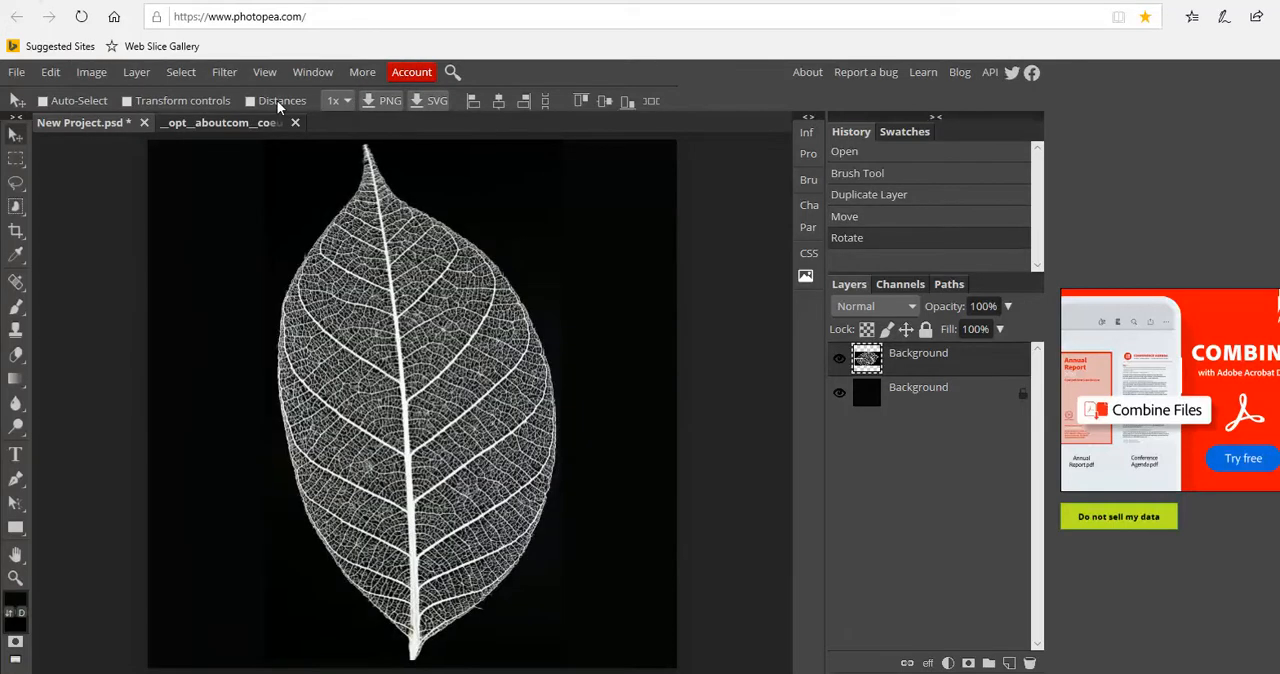
click(136, 72)
click(175, 575)
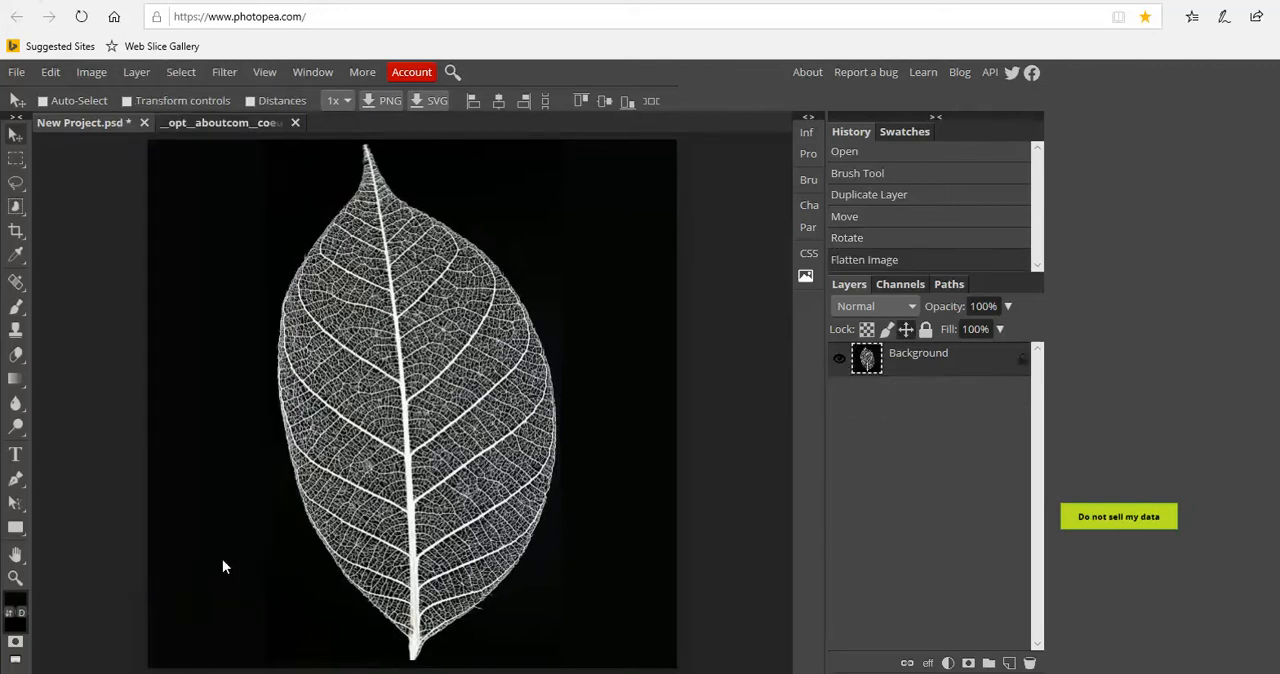
Export the flattened leaf image as a JPG named Leaf-2 in the Pictures folder
click(16, 72)
mouse_move(27, 290)
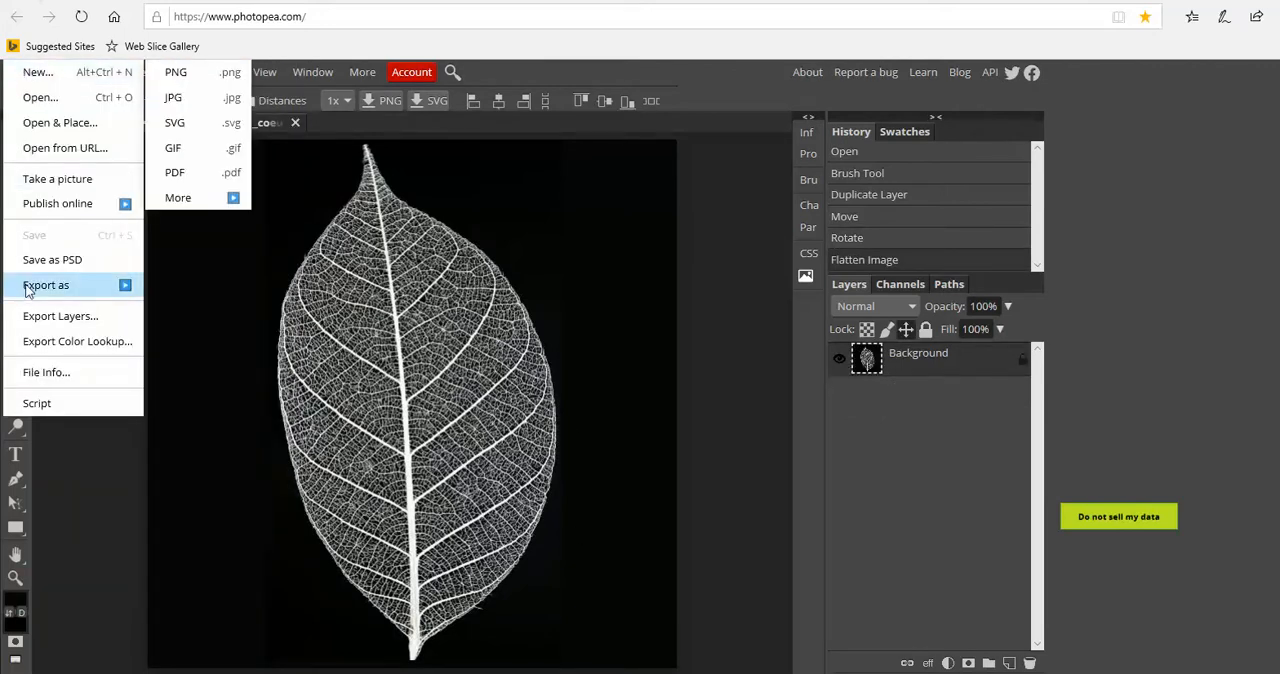
click(178, 99)
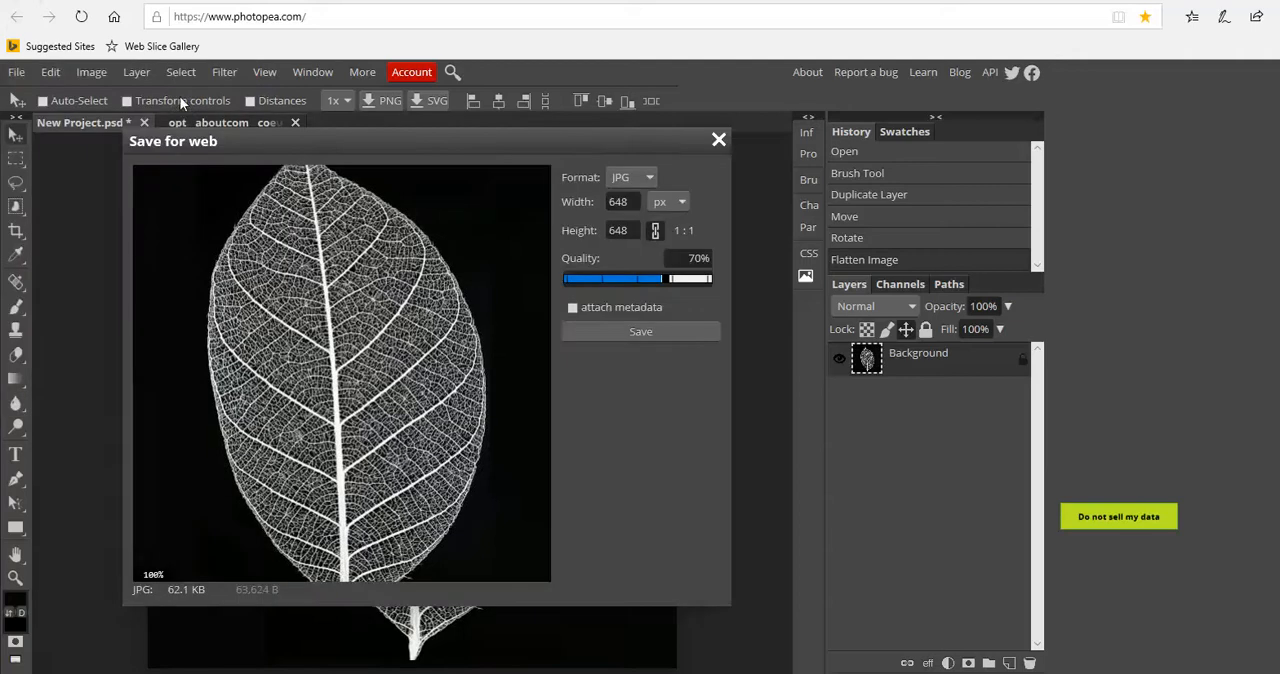
click(613, 333)
click(883, 652)
click(855, 625)
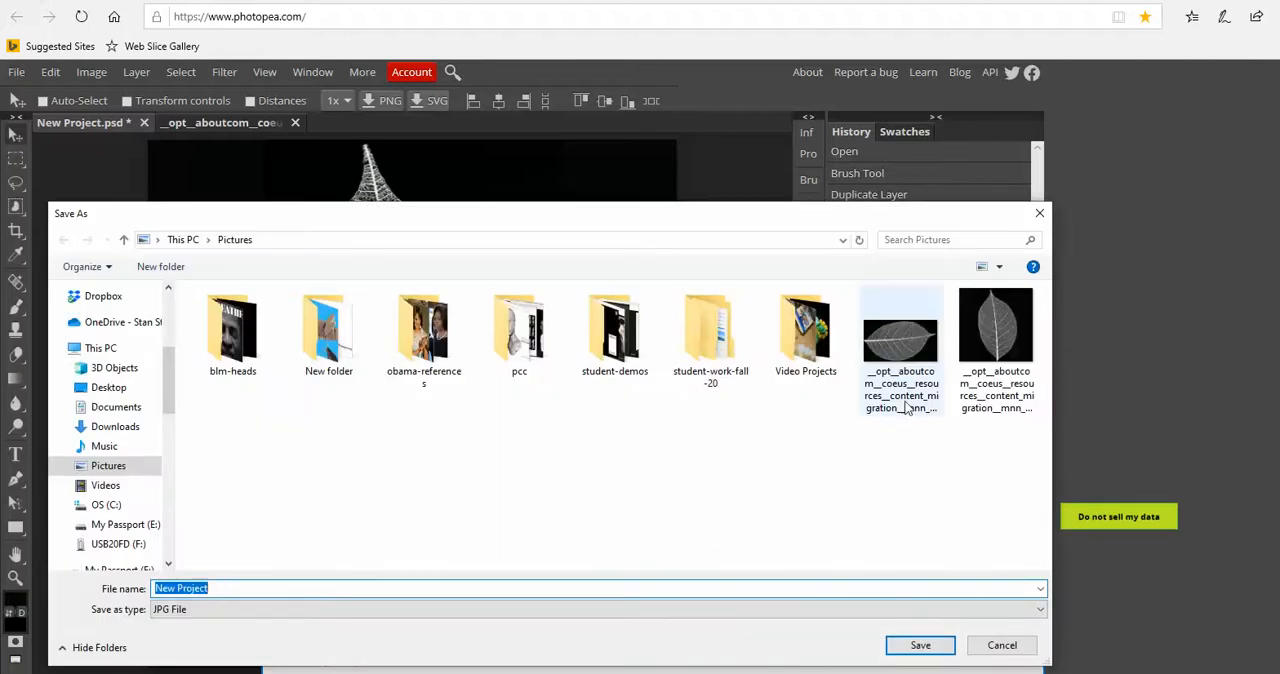
click(990, 350)
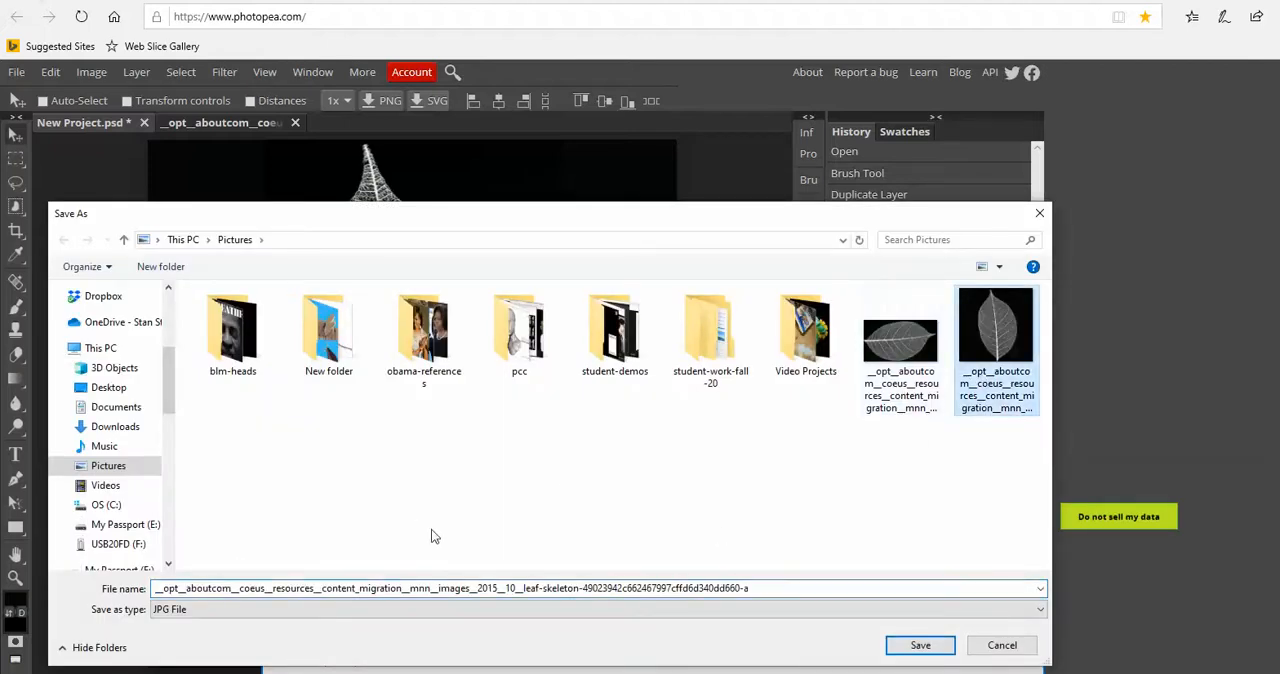
click(769, 589)
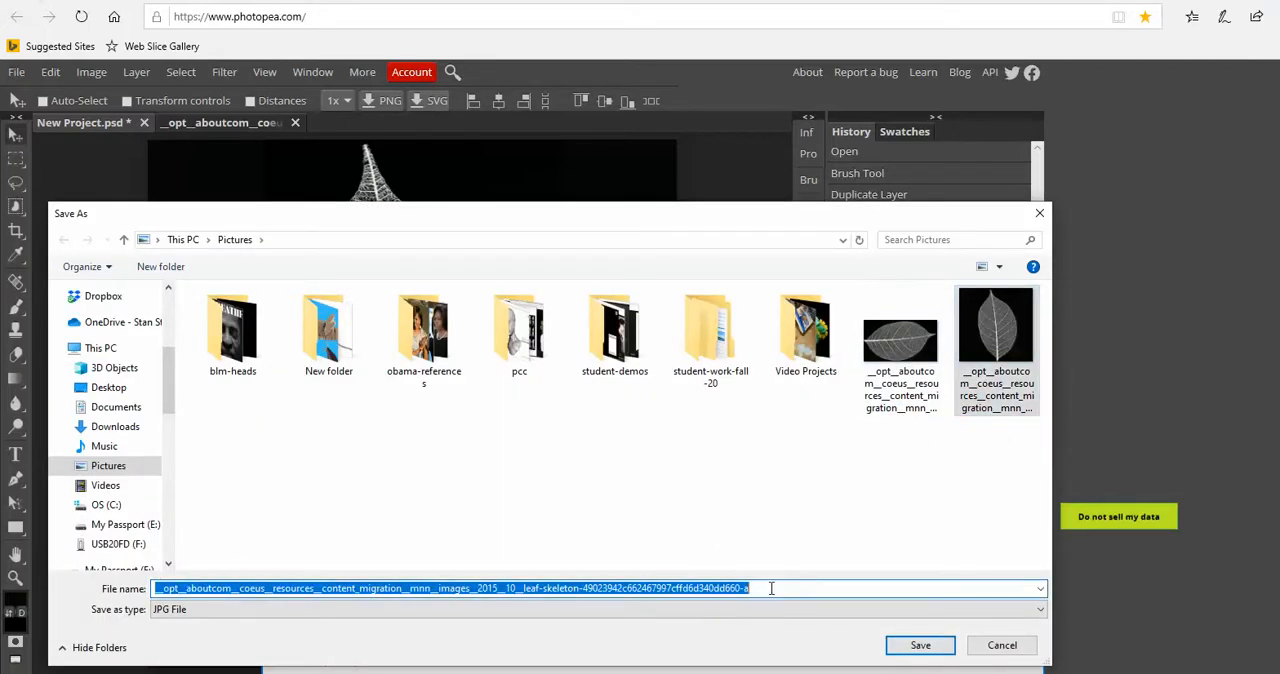
text(Leaf-2)
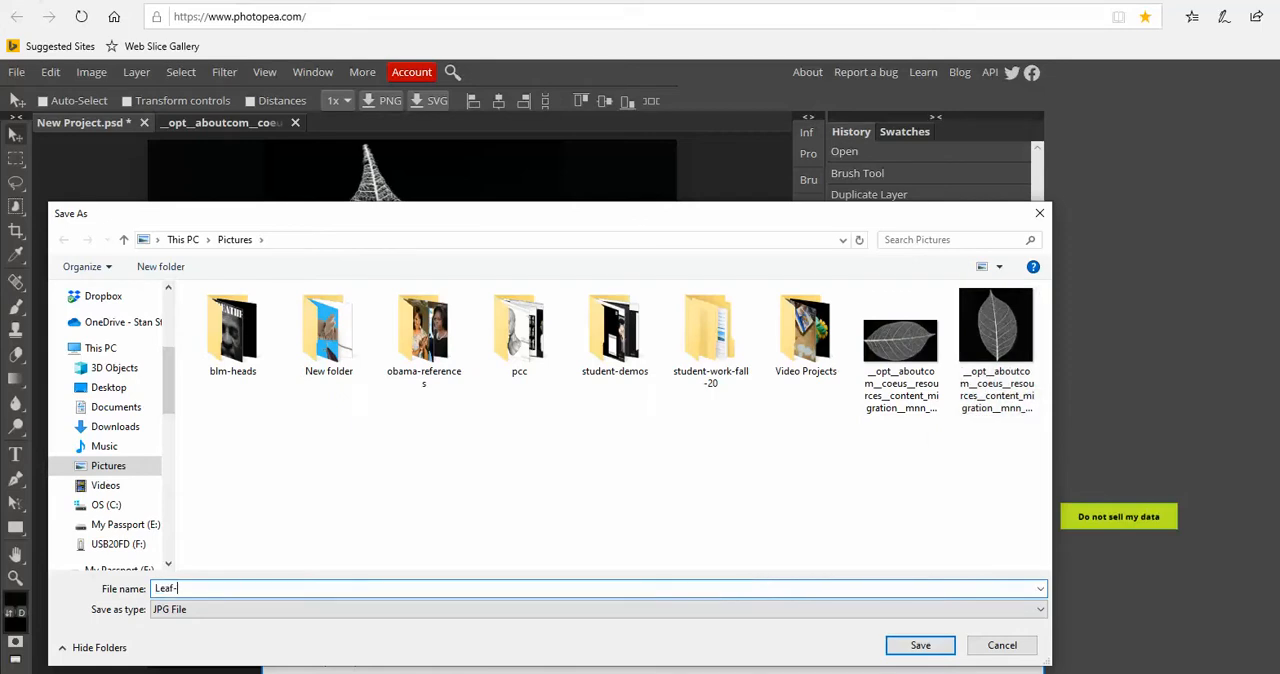
click(937, 650)
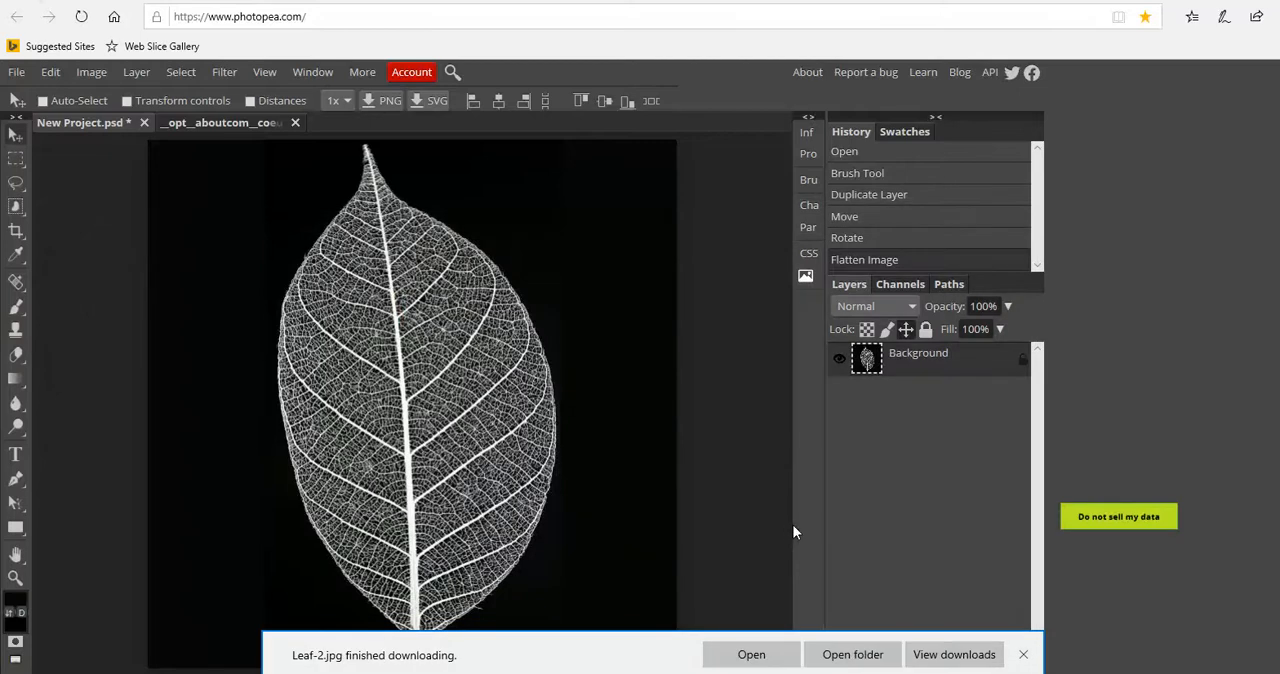
click(1023, 655)
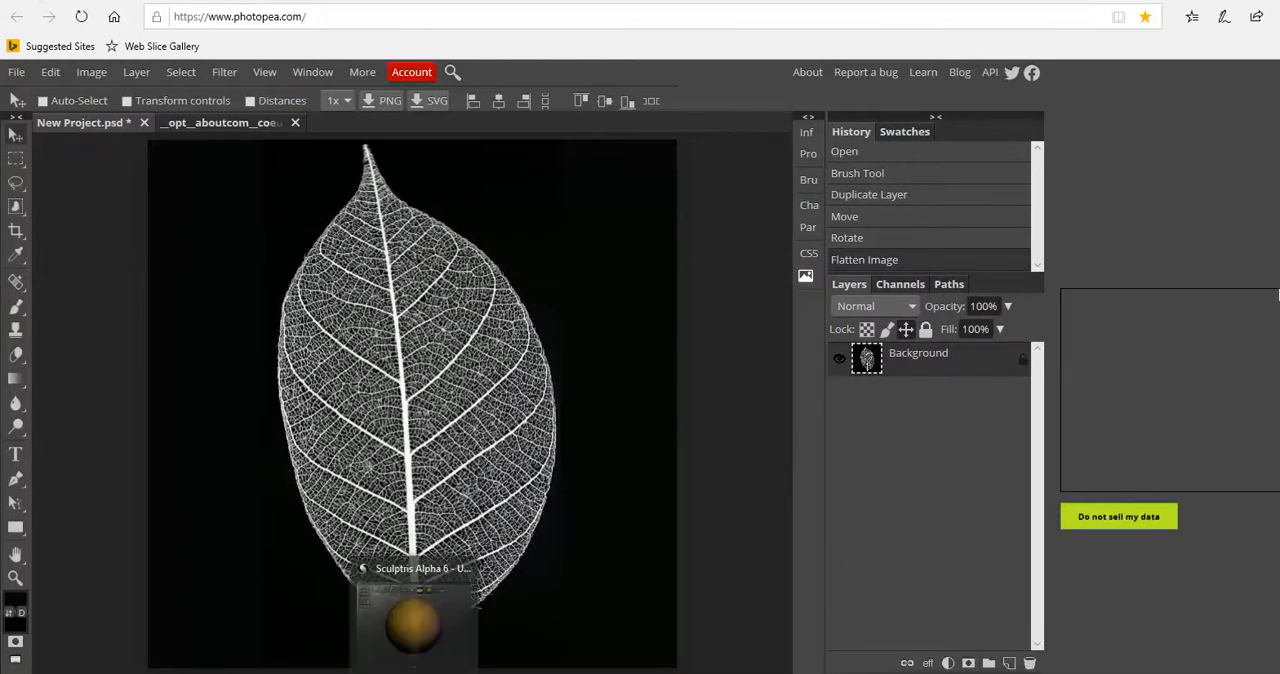
Switch to Sculptris and load Leaf-2 from the Pictures folder as a new brush image
click(414, 672)
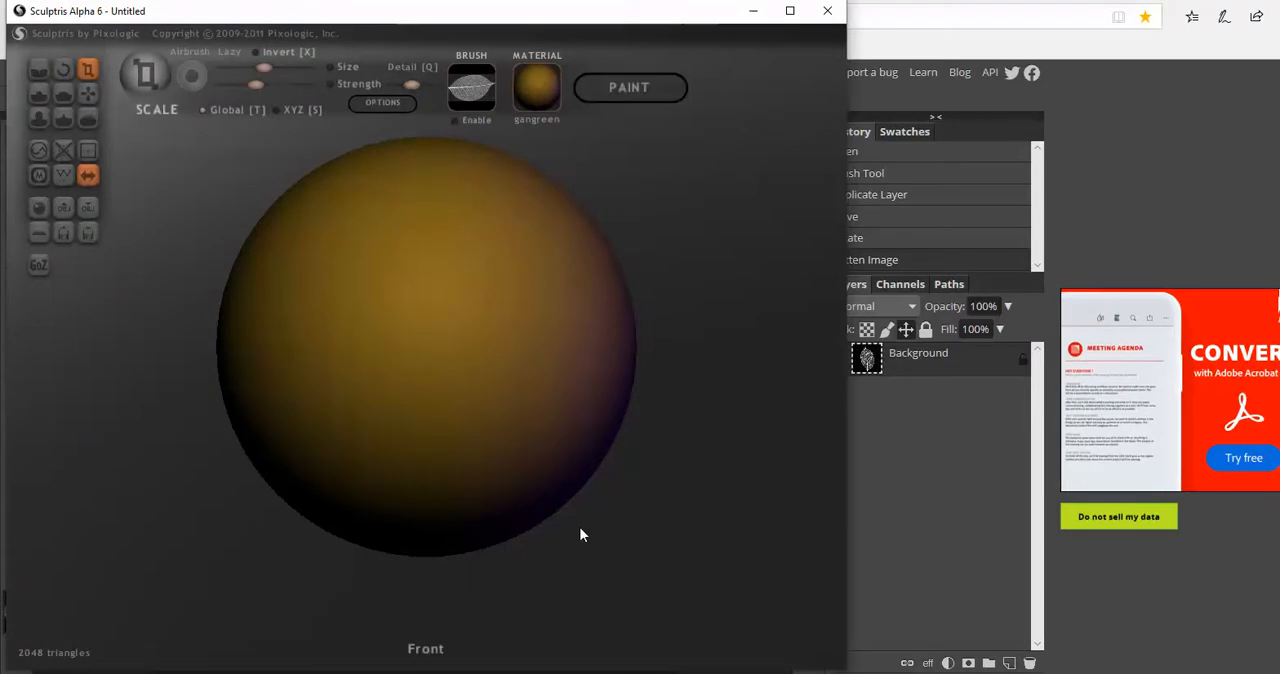
scroll(655, 285, down, 5)
scroll(655, 270, down, 2)
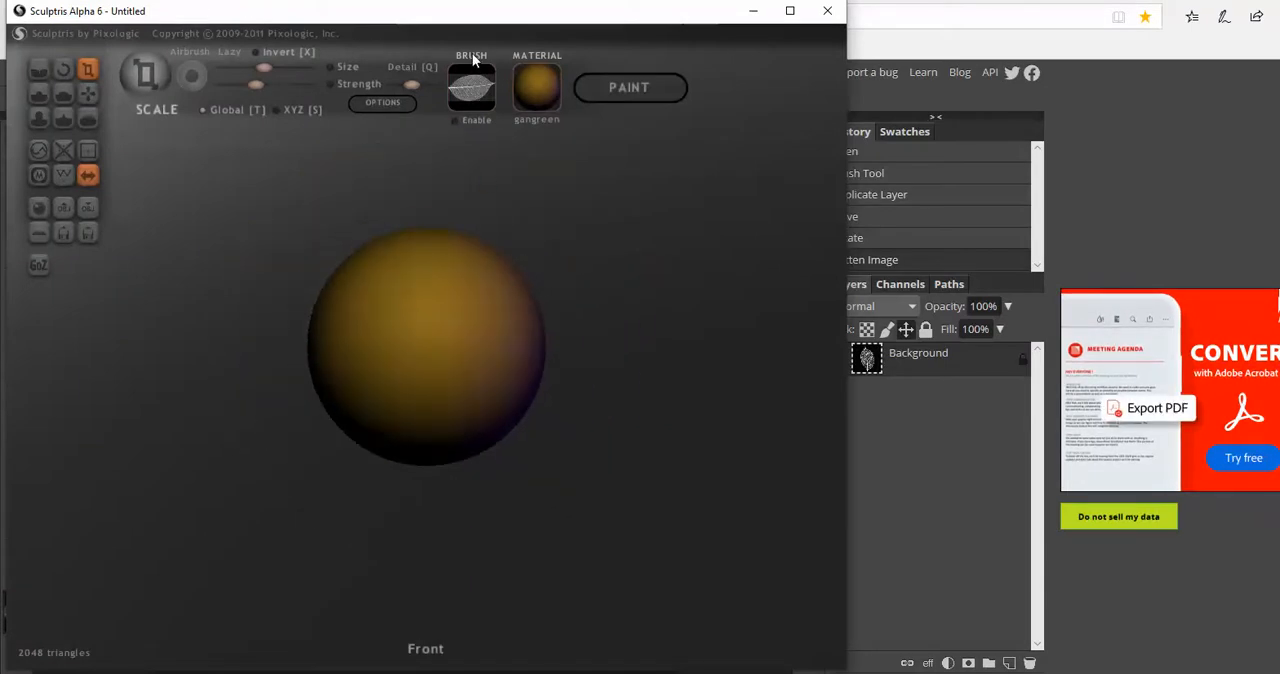
click(468, 92)
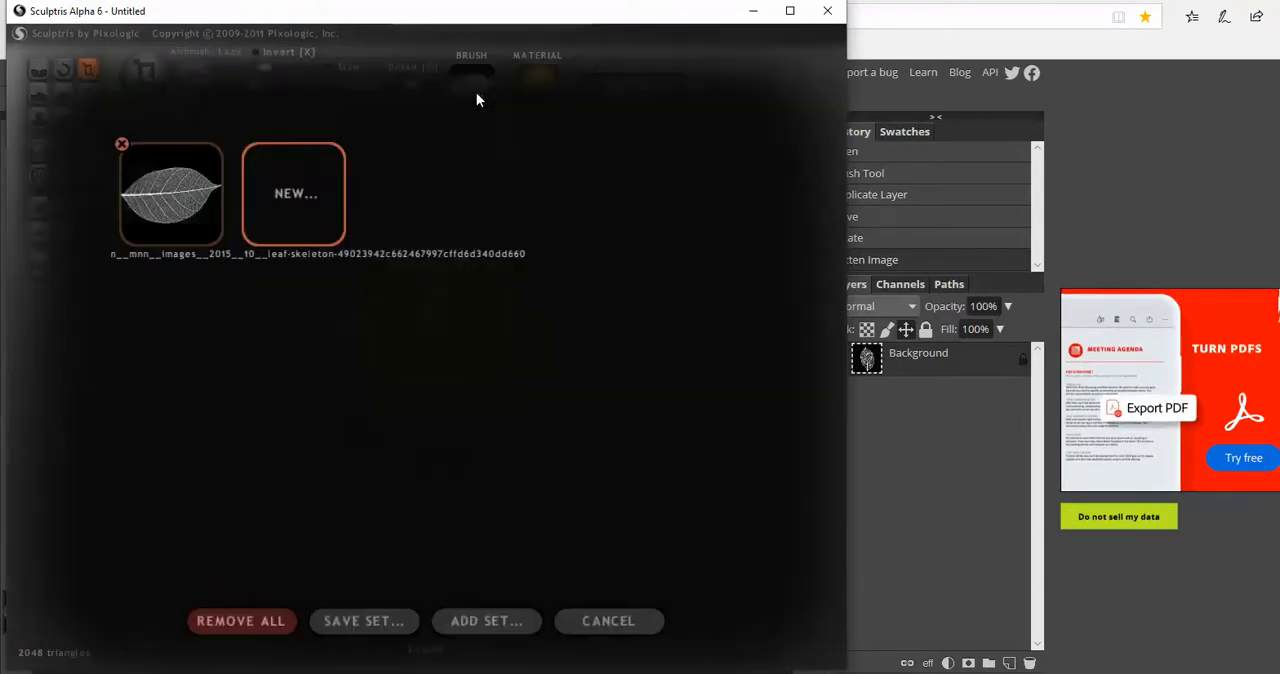
click(259, 221)
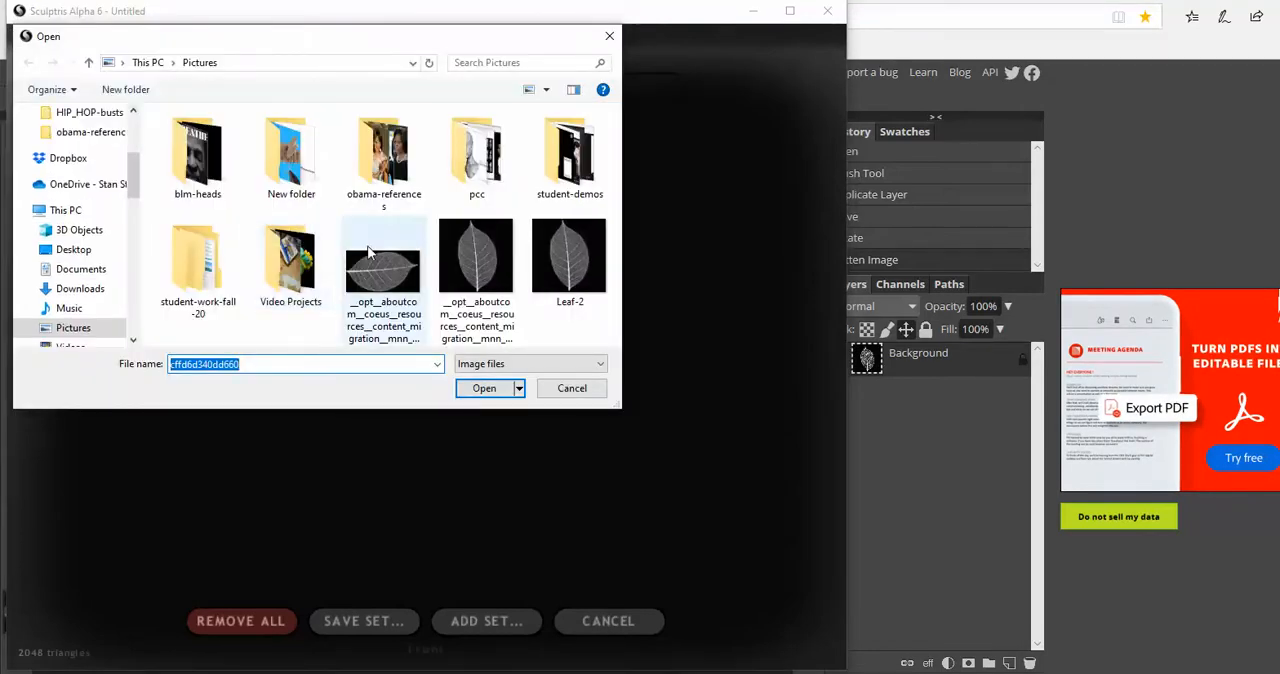
click(540, 300)
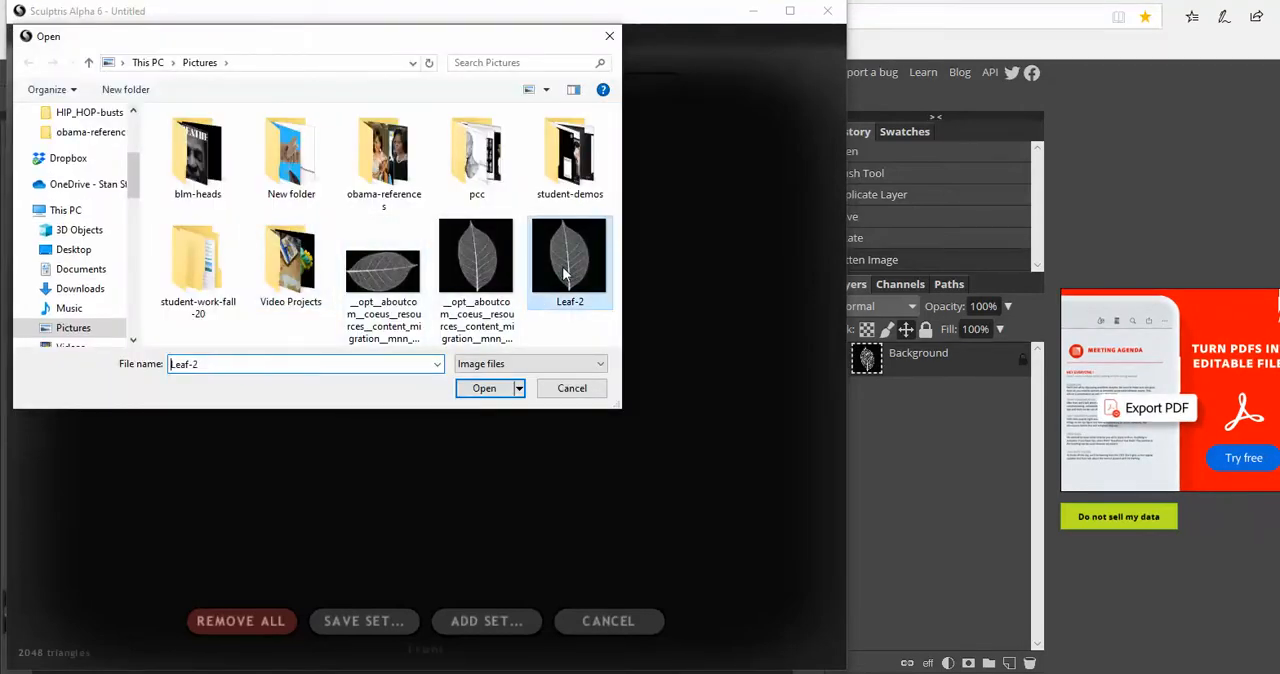
click(490, 389)
click(314, 220)
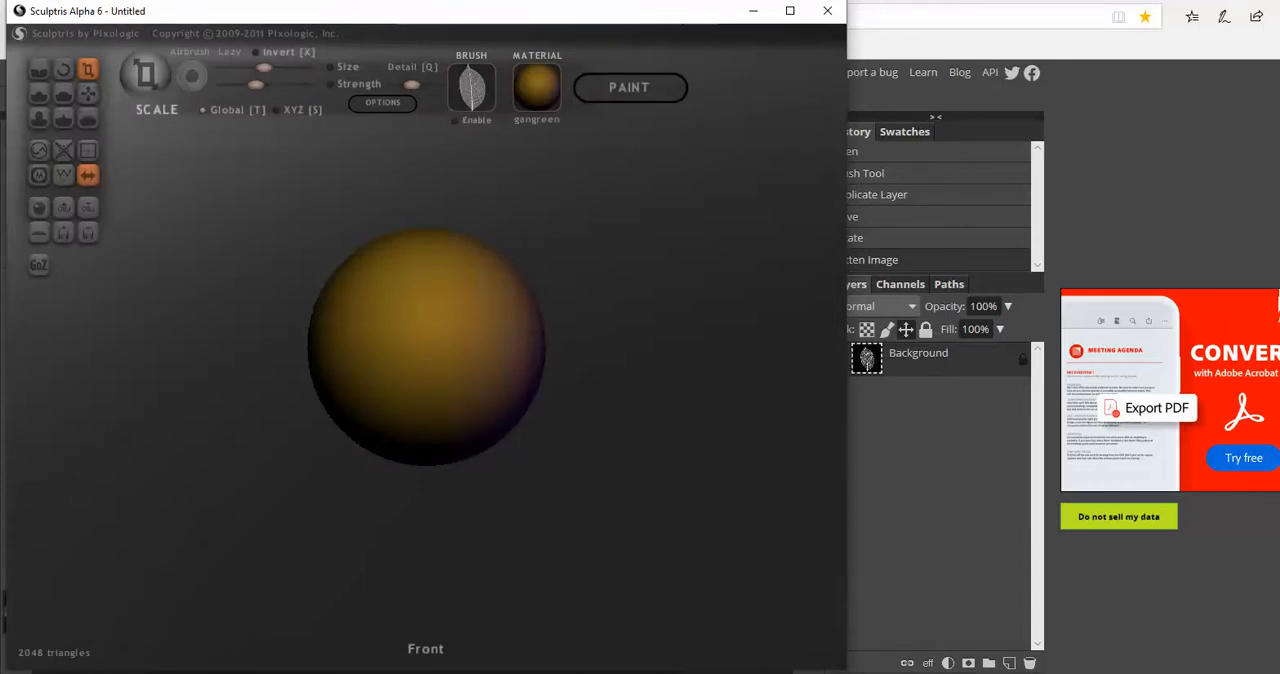
Replace the sphere with a new flat plane and face it from the top
click(966, 651)
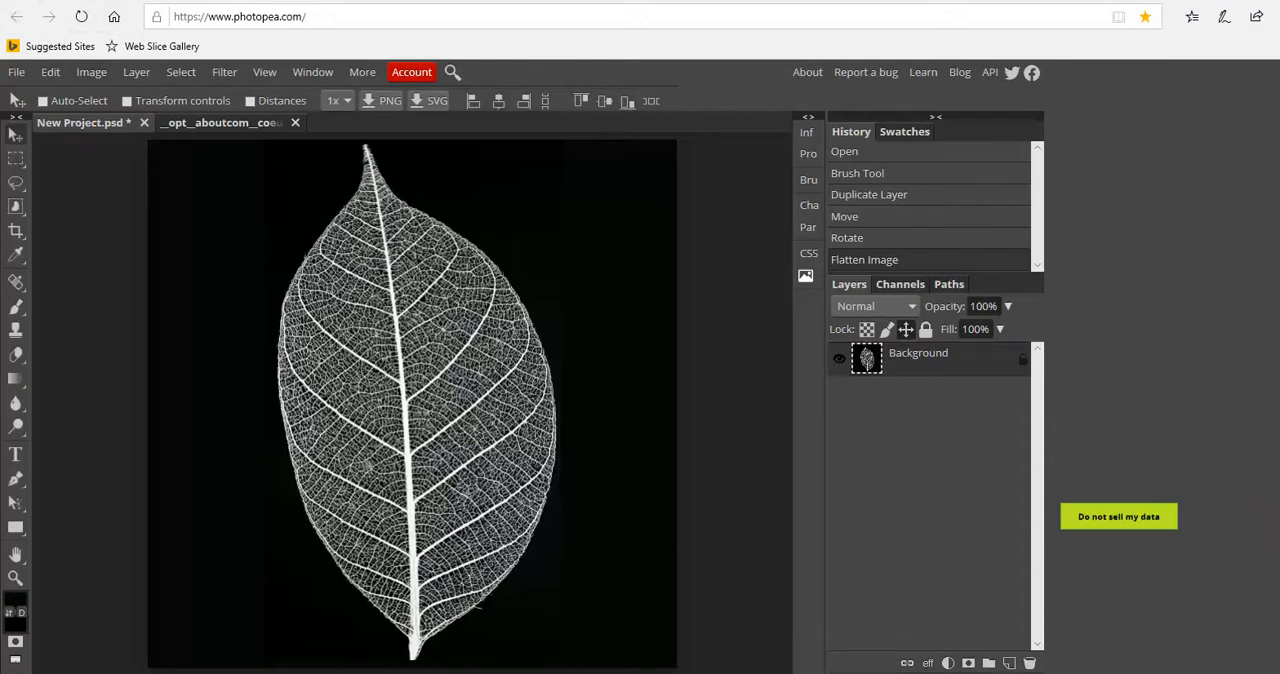
key(alt+Tab)
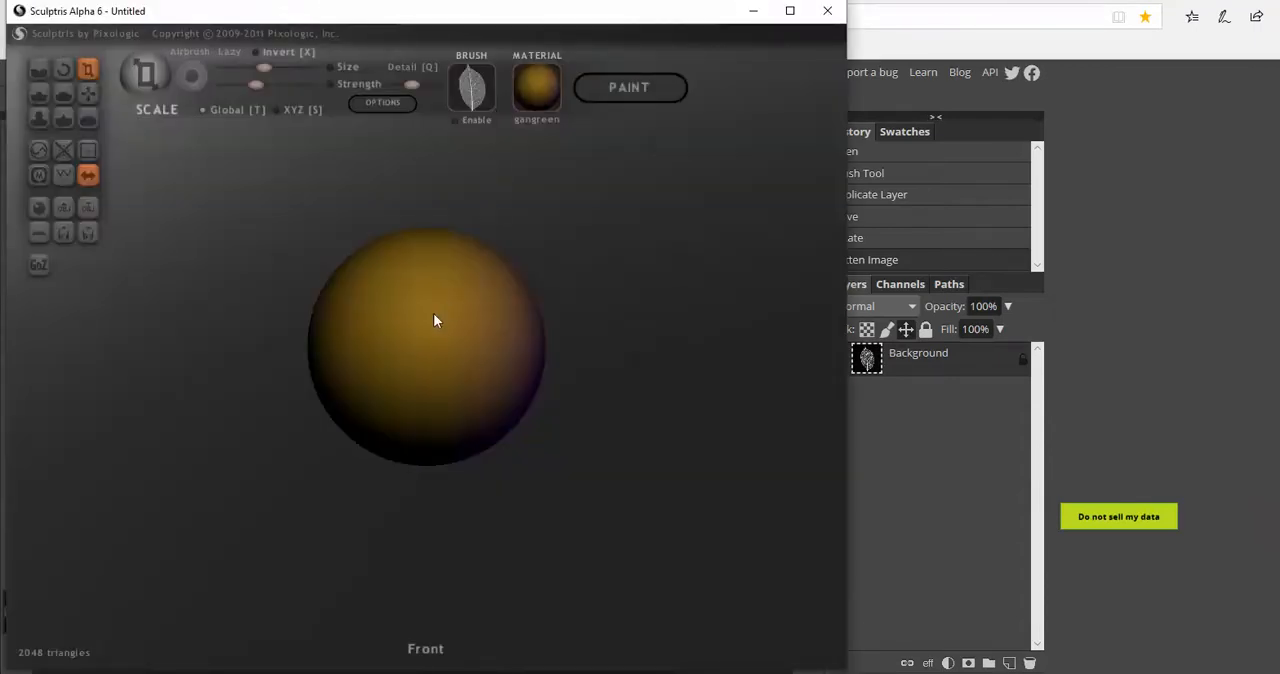
click(37, 236)
click(349, 372)
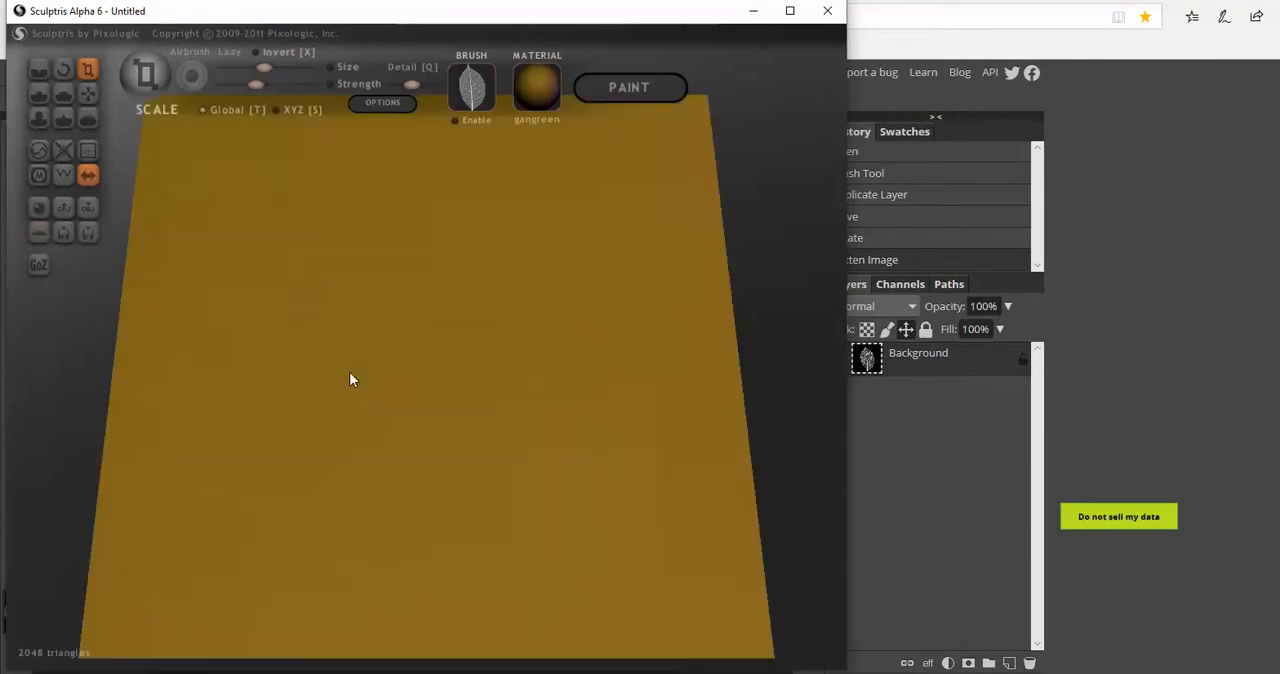
scroll(368, 360, down, 2)
shift+drag(713, 432, 714, 473)
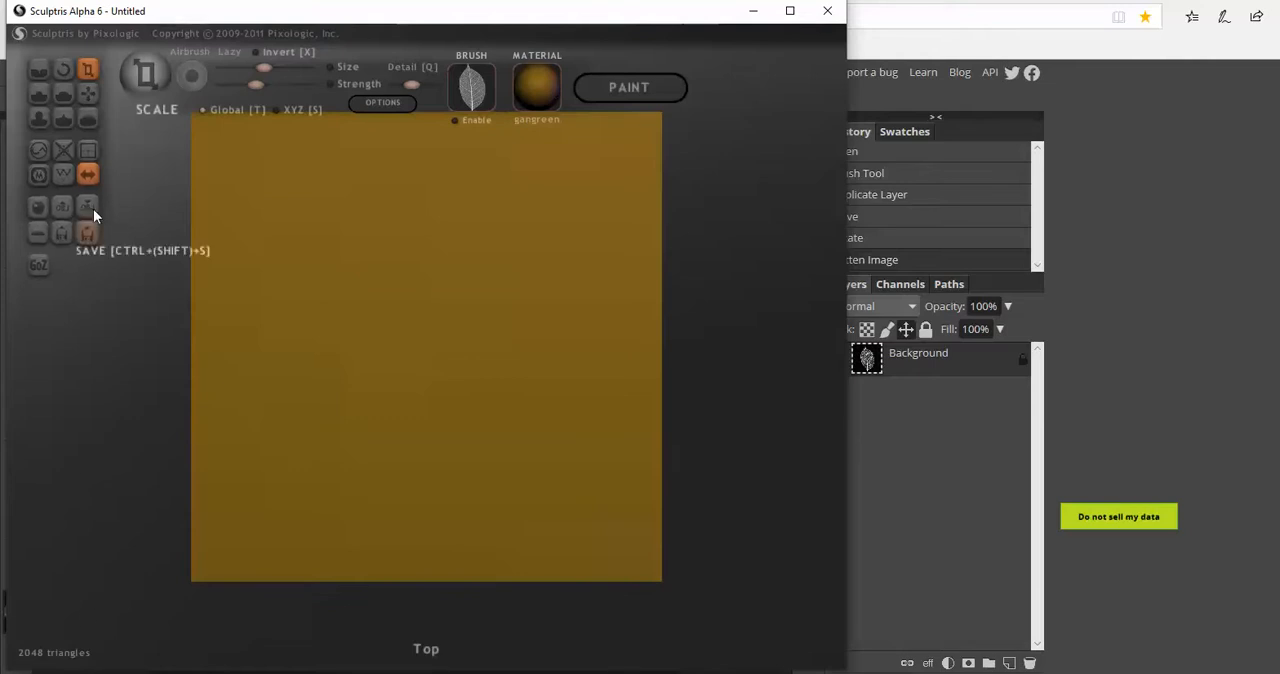
Subdivide the entire plane four times
click(91, 152)
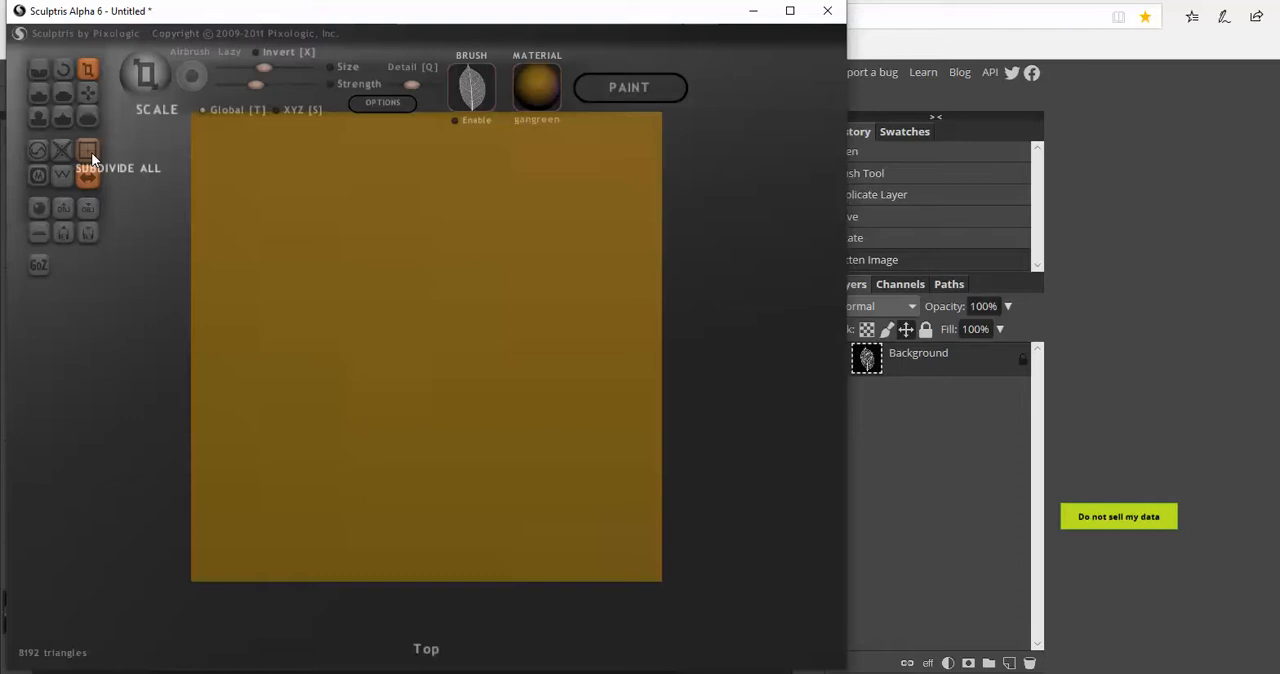
click(91, 152)
click(91, 152)
click(91, 152)
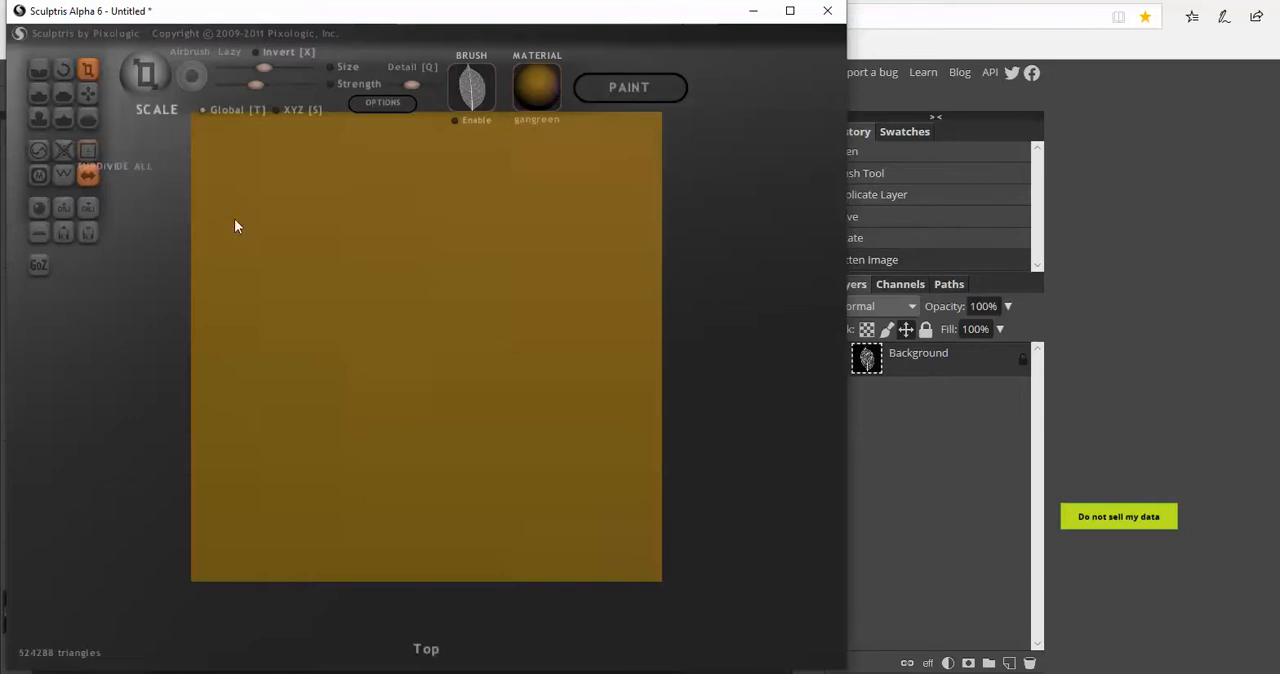
scroll(460, 225, down, 2)
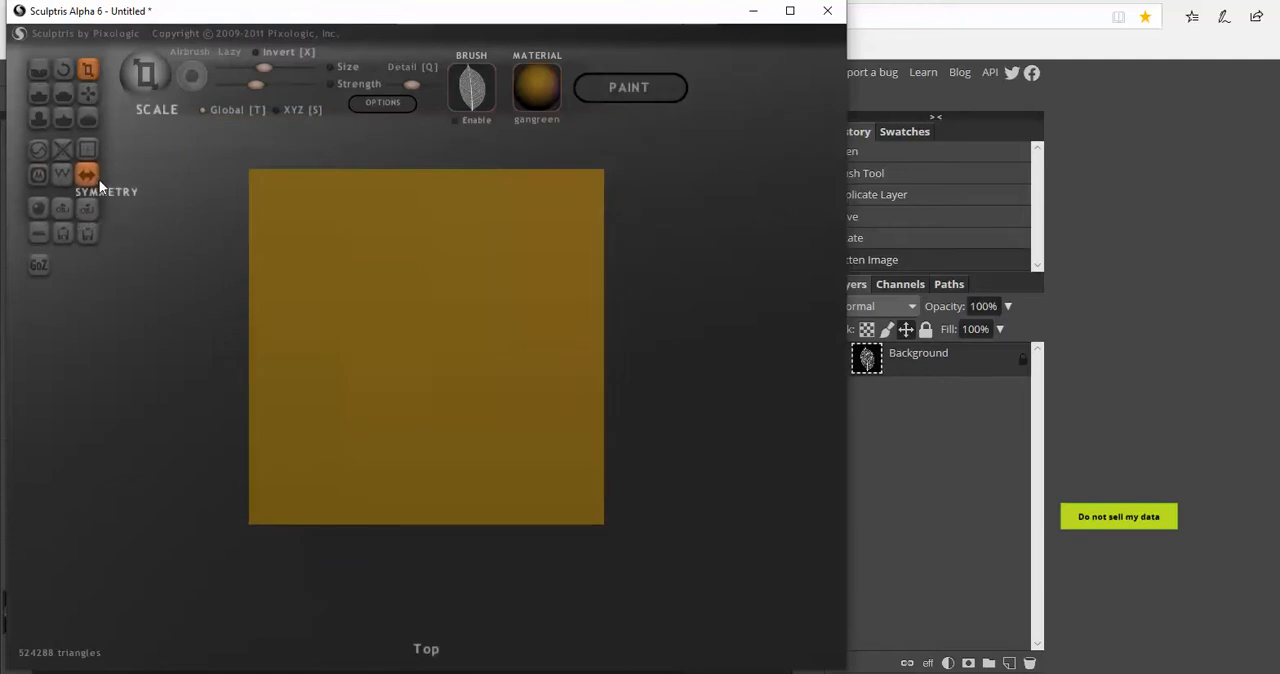
Enable the leaf brush texture and stamp it once at the centre of the plane with the Draw tool
click(458, 120)
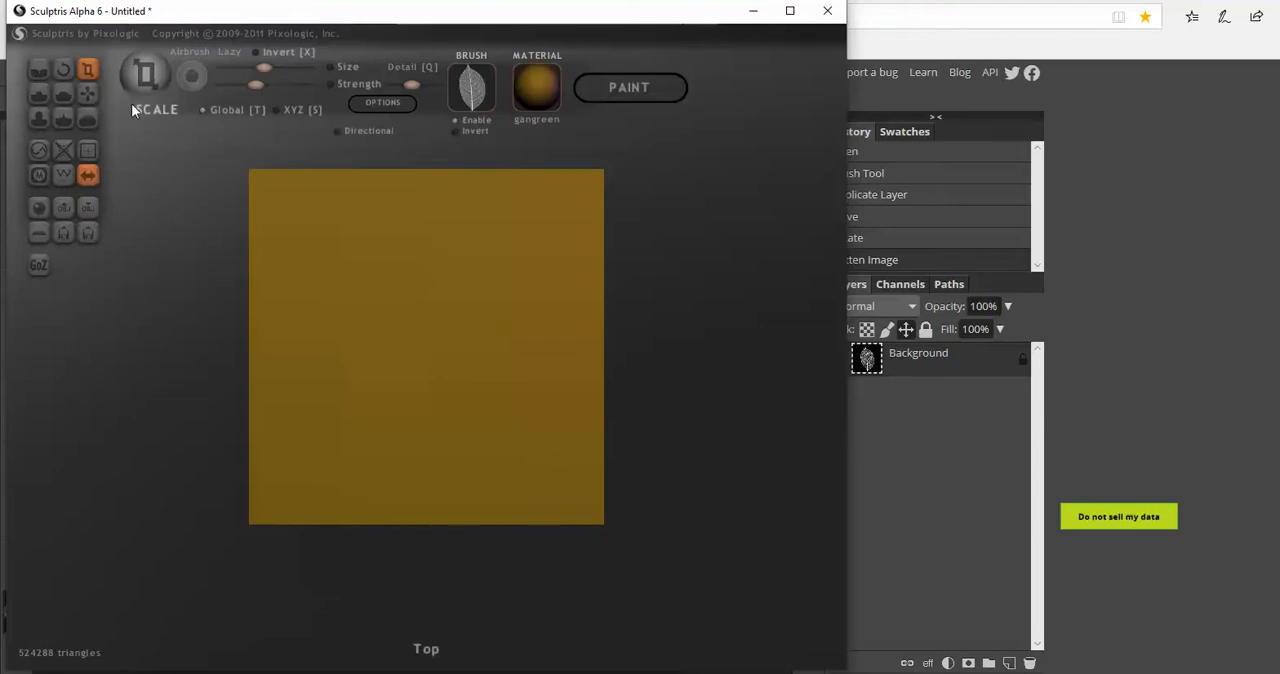
click(39, 95)
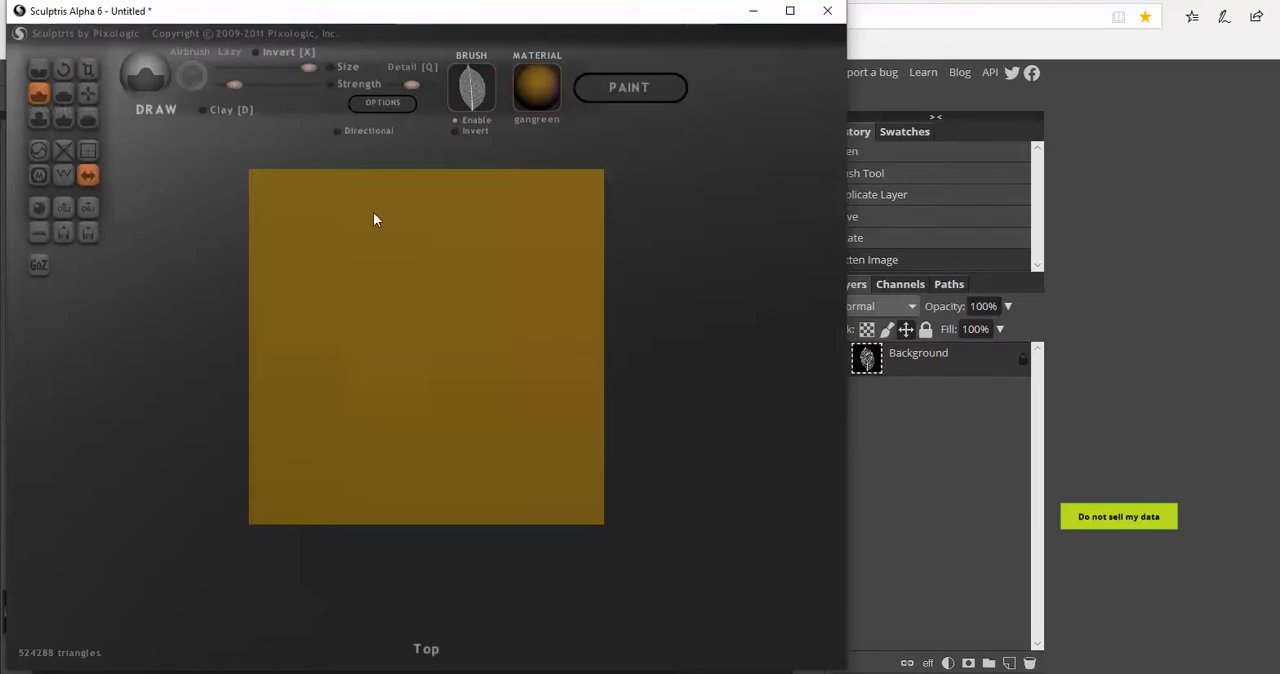
scroll(422, 339, down, 2)
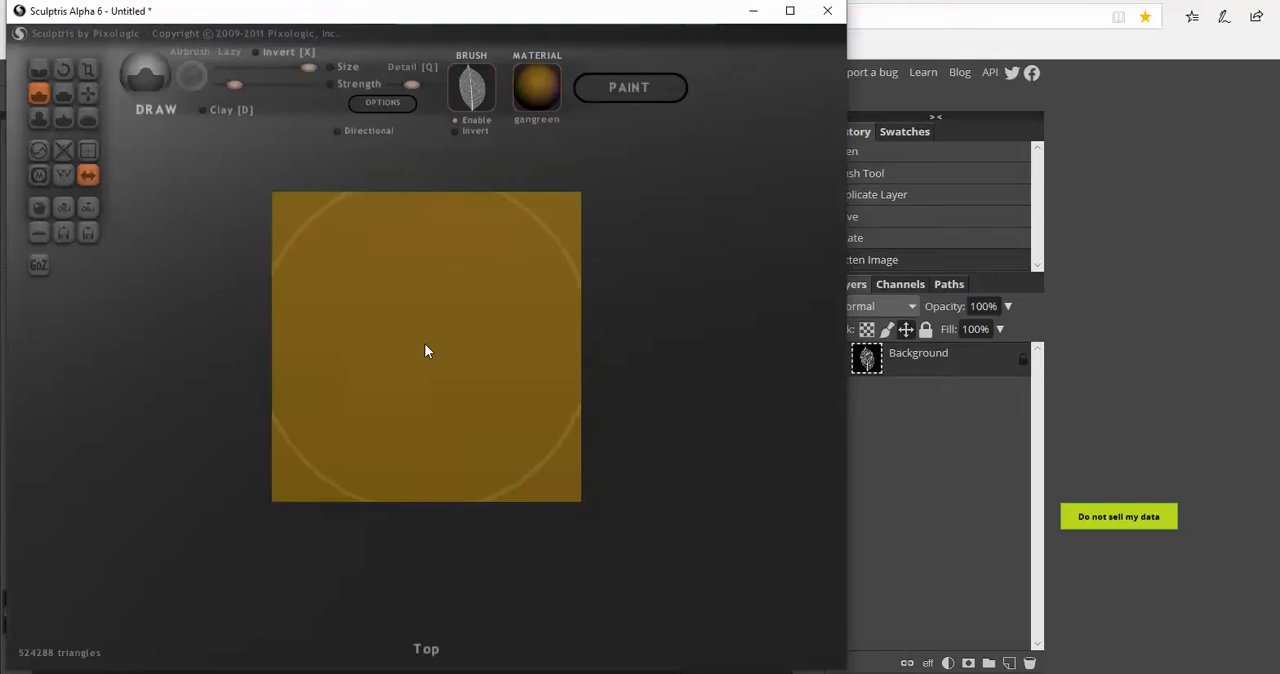
scroll(425, 343, down, 1)
click(425, 345)
scroll(709, 406, up, 4)
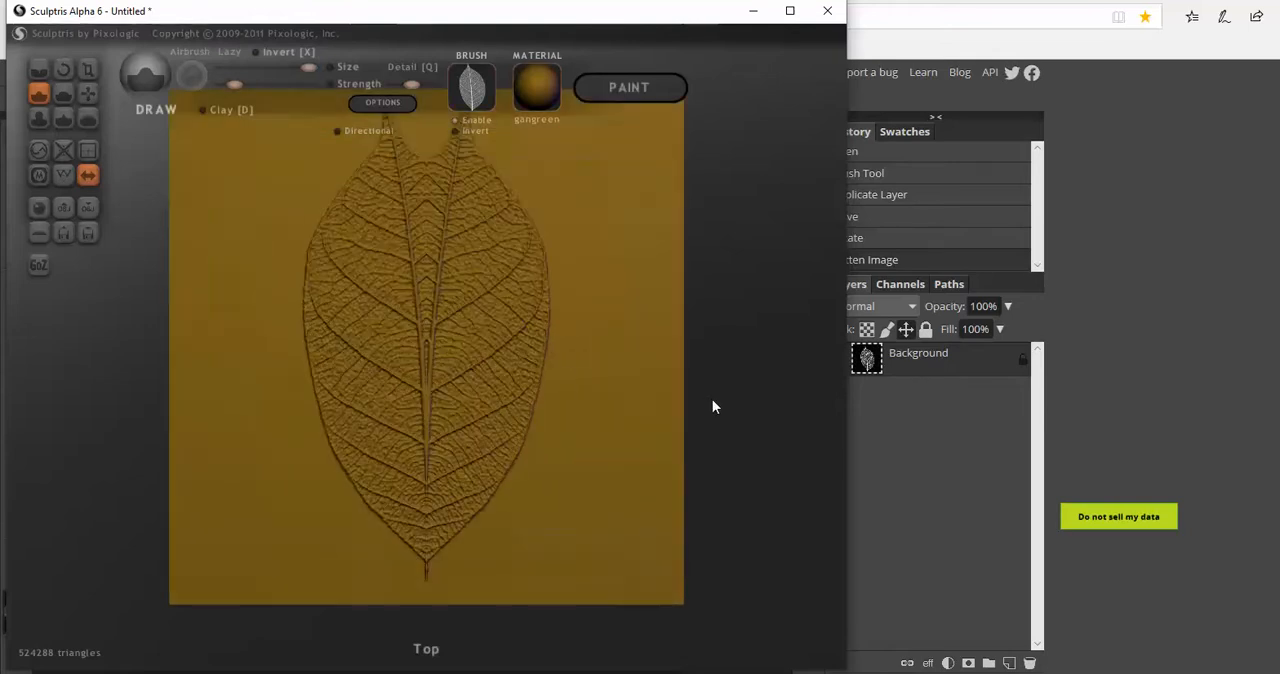
mouse_move(737, 408)
mouse_down()
mouse_move(720, 404)
mouse_move(700, 326)
mouse_move(674, 446)
mouse_move(423, 471)
mouse_move(432, 456)
mouse_move(594, 462)
mouse_move(694, 440)
mouse_move(494, 446)
mouse_move(506, 439)
mouse_move(709, 423)
mouse_move(751, 434)
mouse_move(752, 412)
mouse_move(749, 429)
mouse_move(706, 437)
mouse_move(746, 431)
mouse_up()
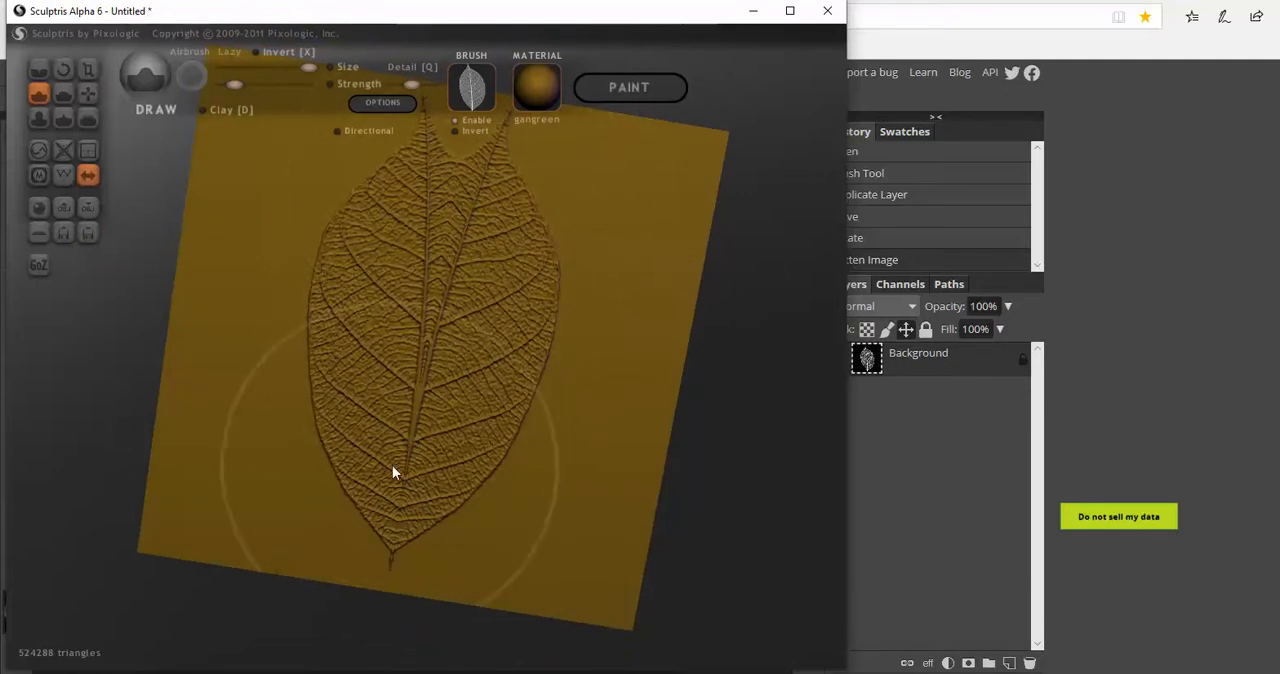
drag(693, 516, 710, 507)
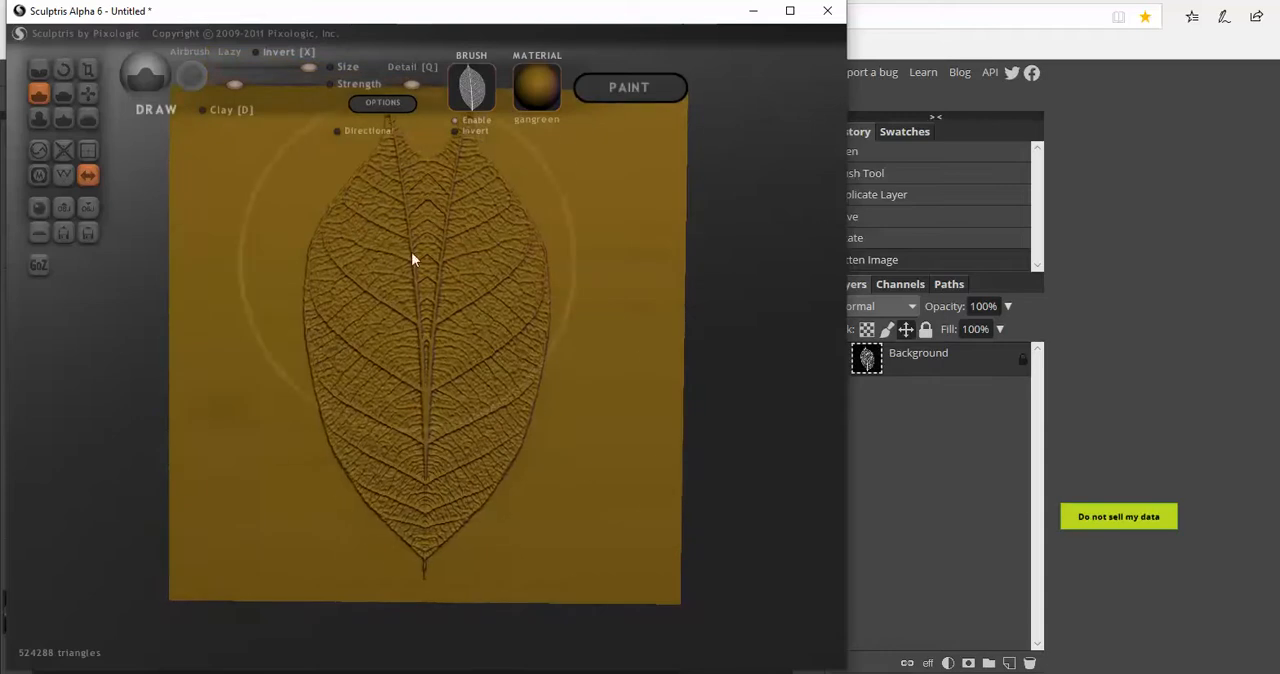
scroll(597, 514, down, 2)
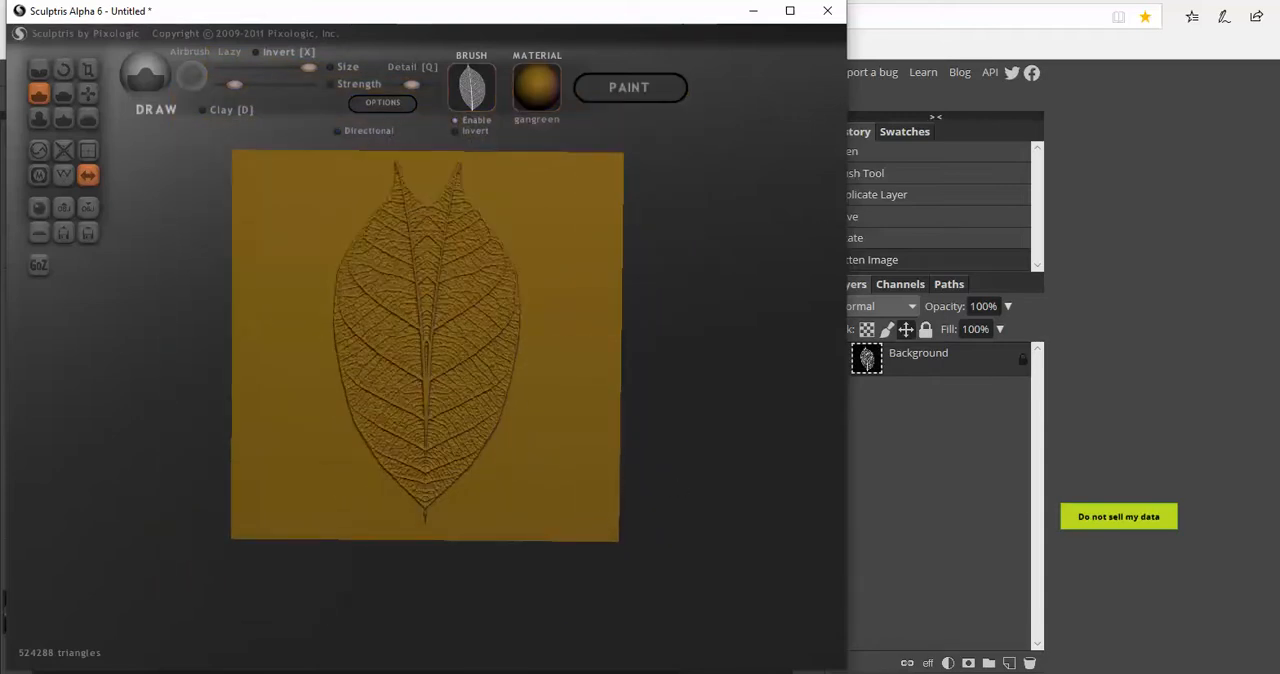
Return to Photopea and look over the image adjustment and transform options available for the leaf picture
click(753, 11)
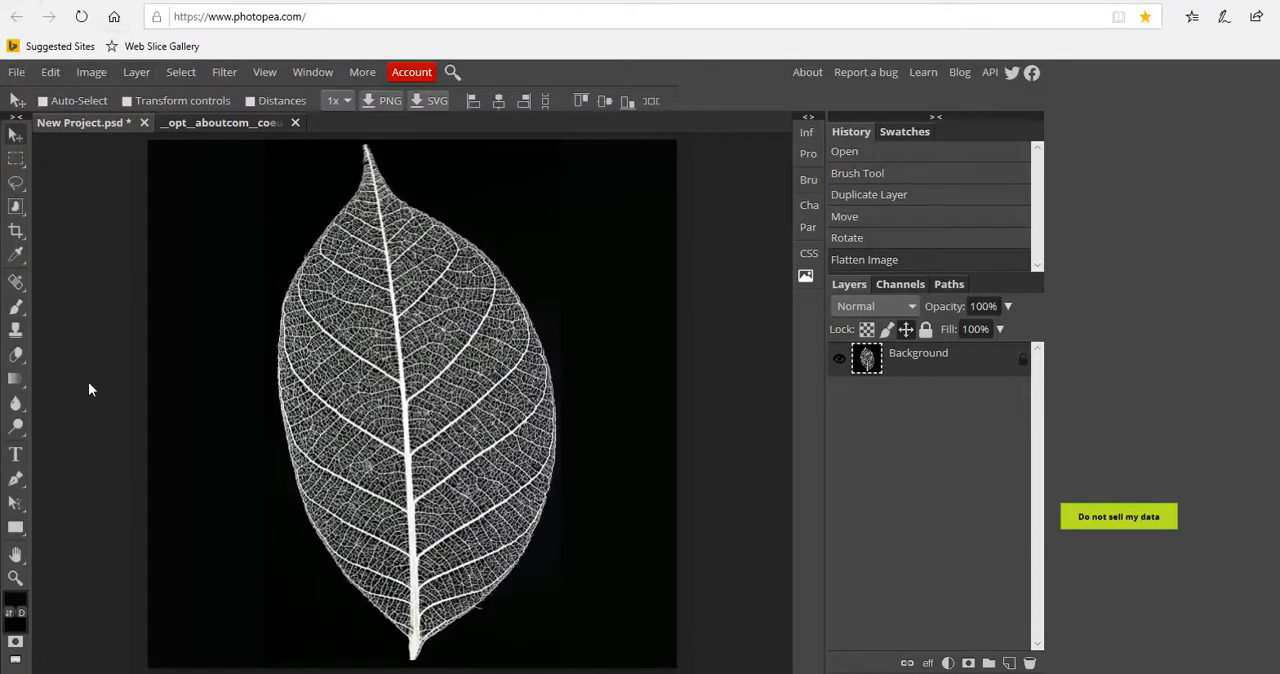
key(z)
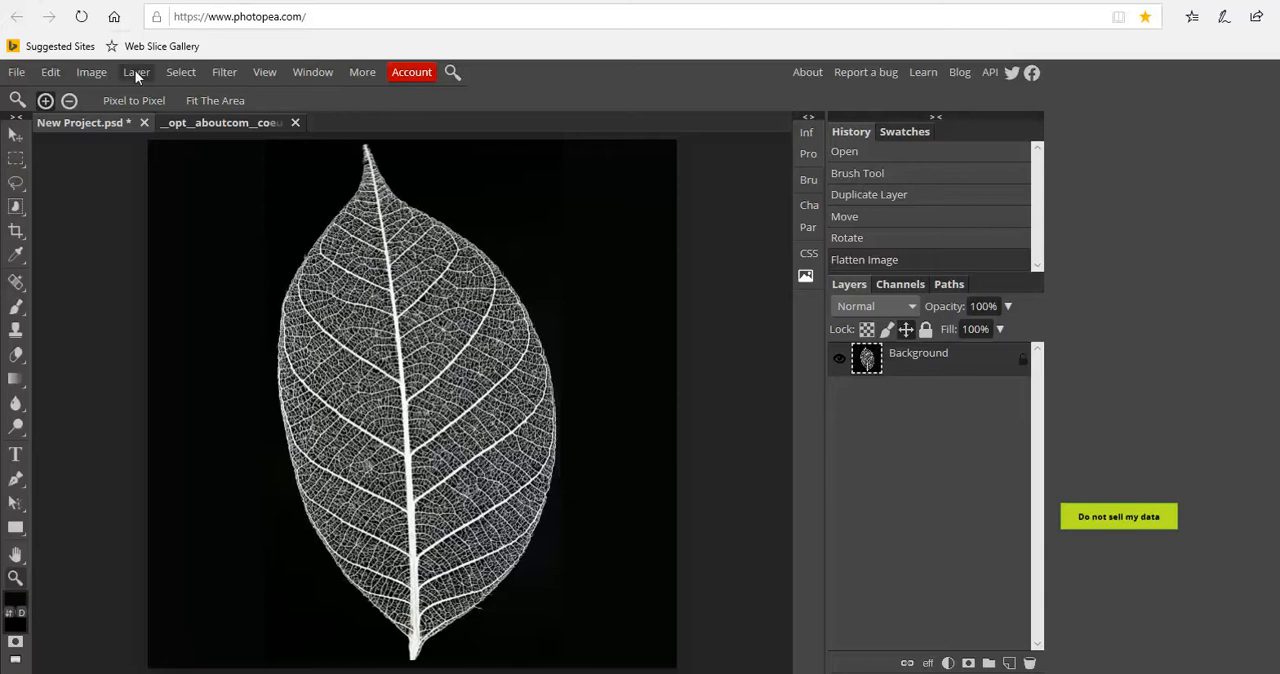
click(91, 72)
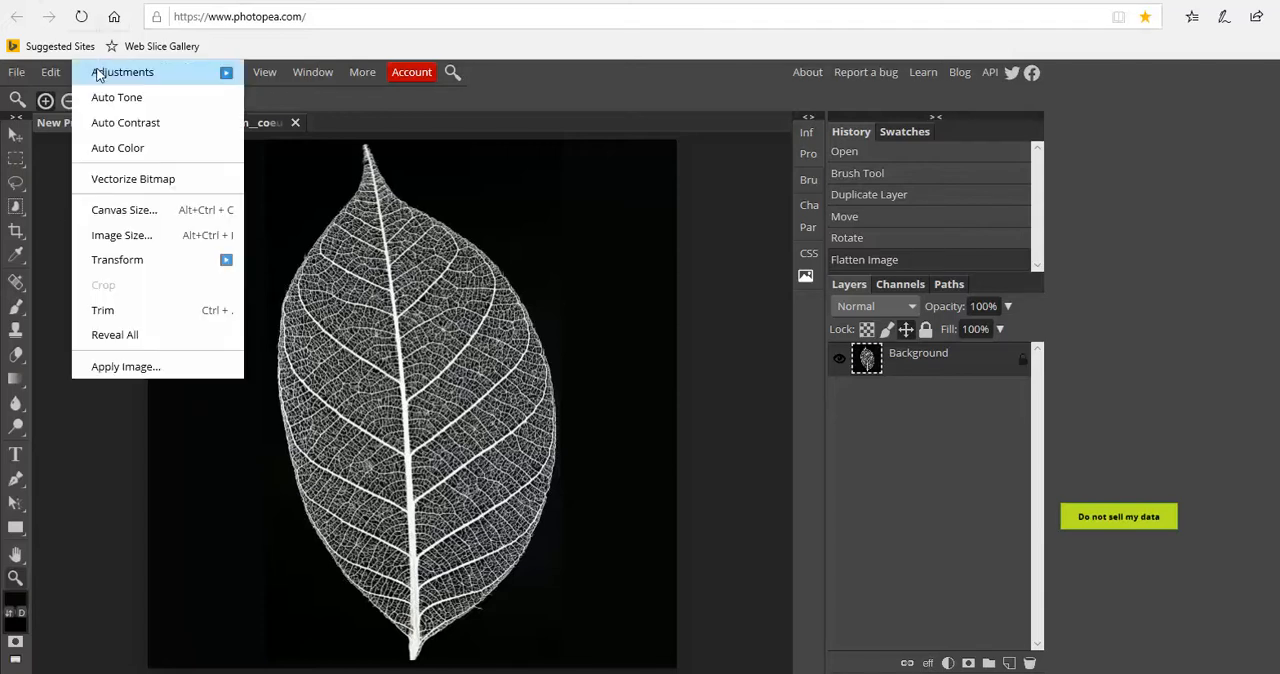
mouse_move(98, 75)
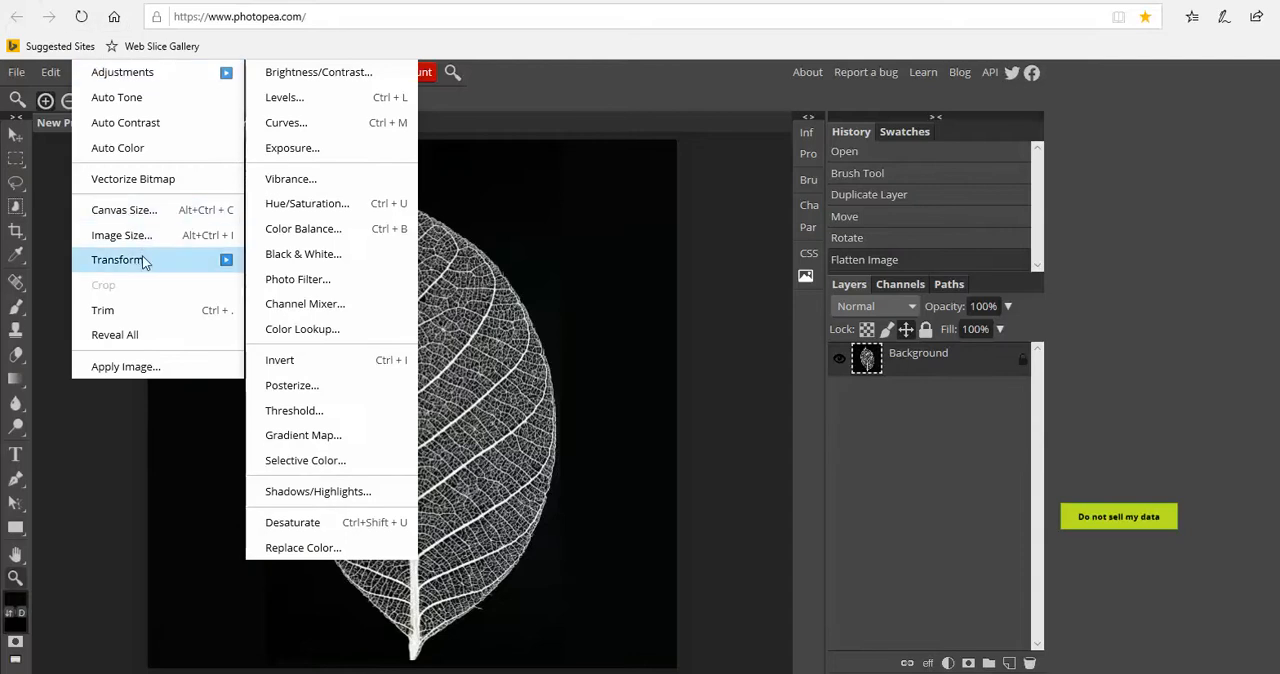
mouse_move(148, 262)
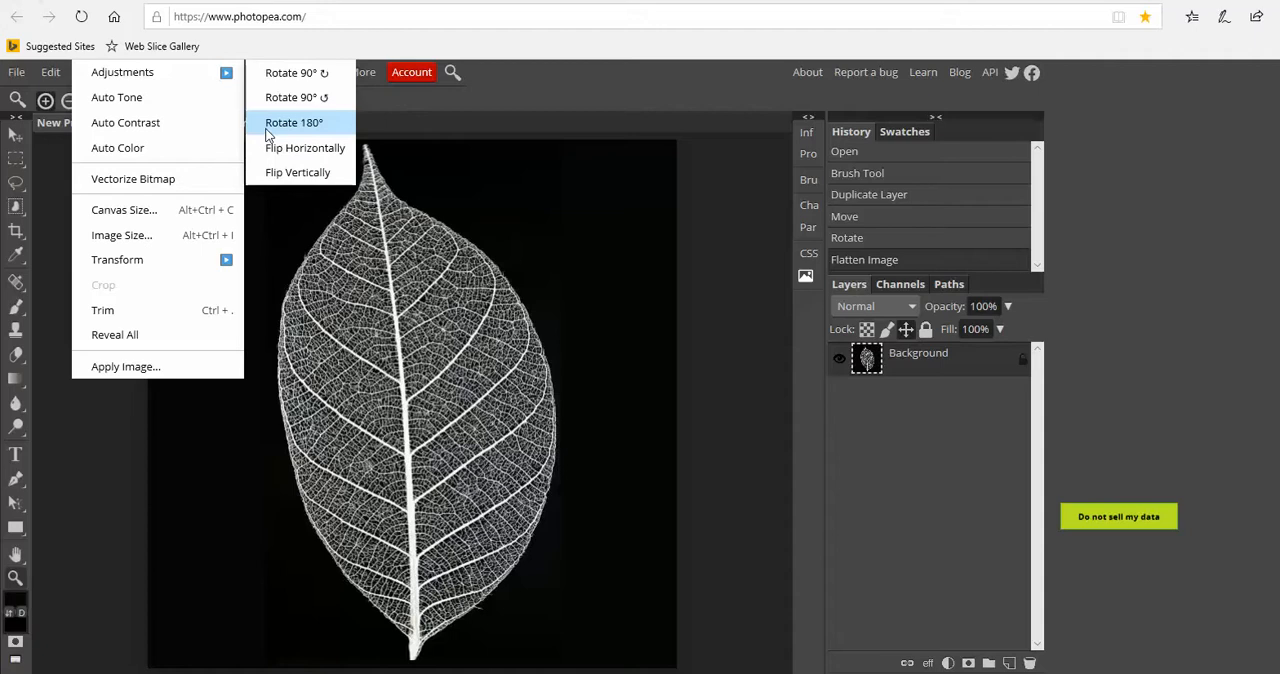
click(572, 257)
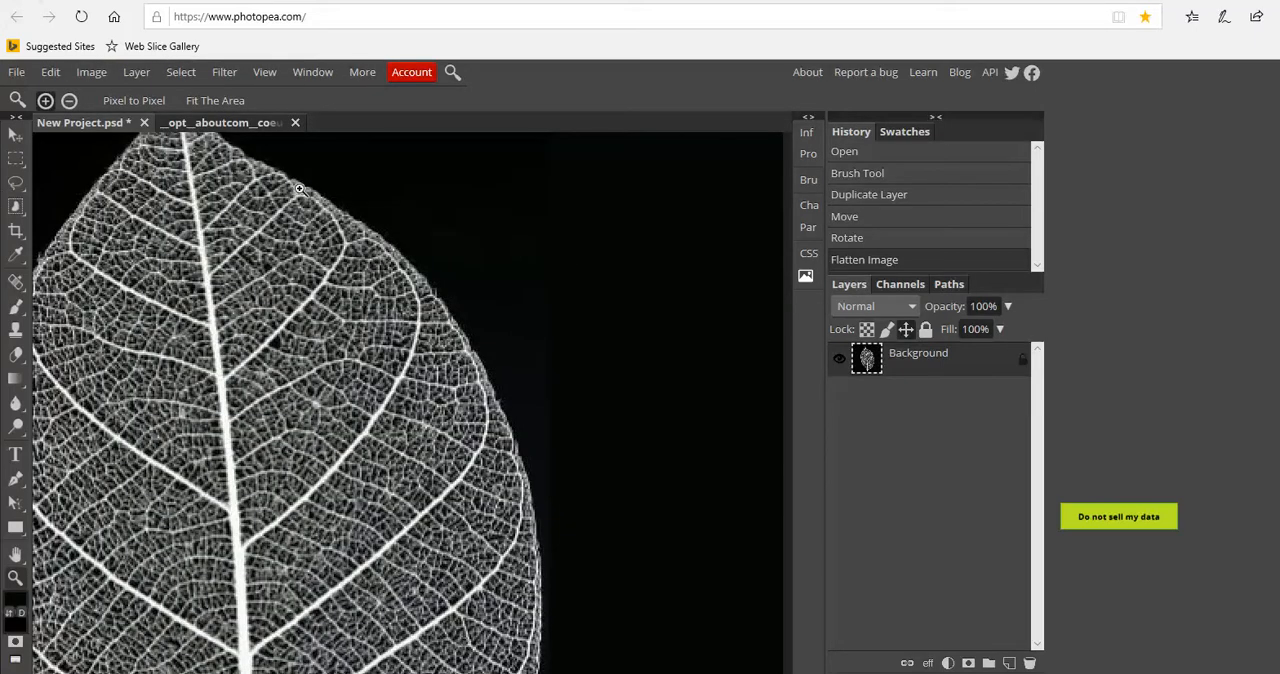
click(266, 72)
click(296, 126)
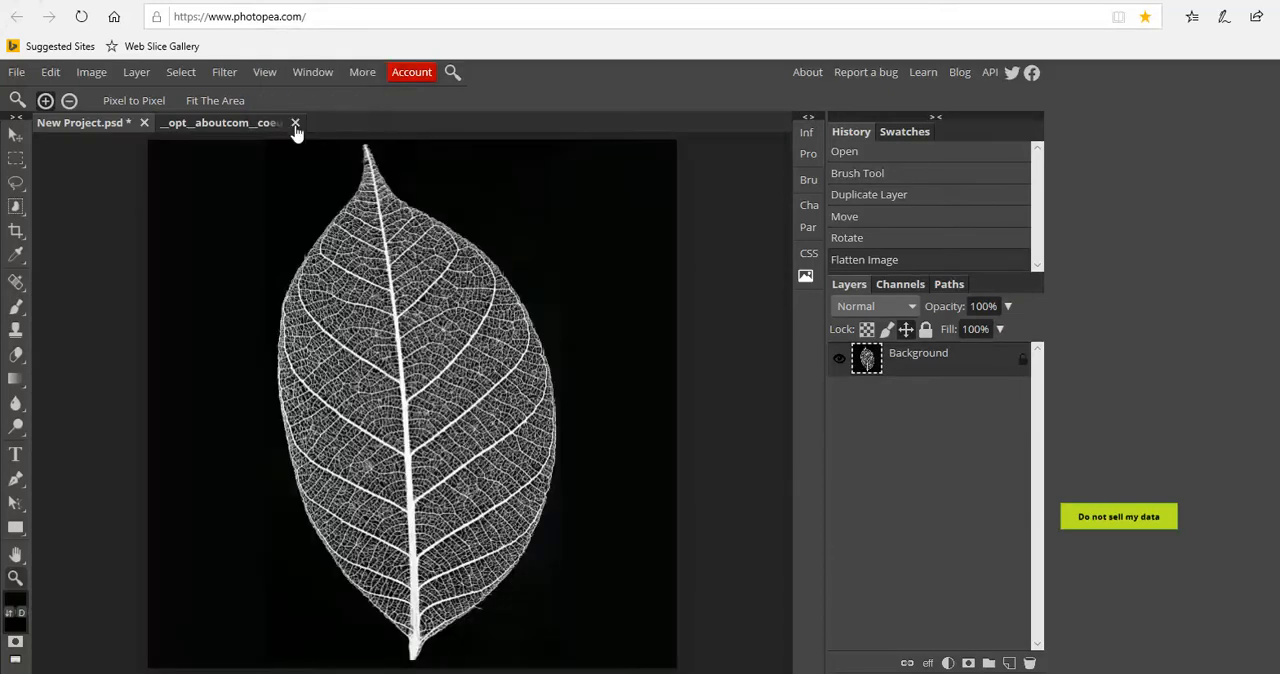
Unlock the Background layer and turn on transform controls for the Move tool
key(v)
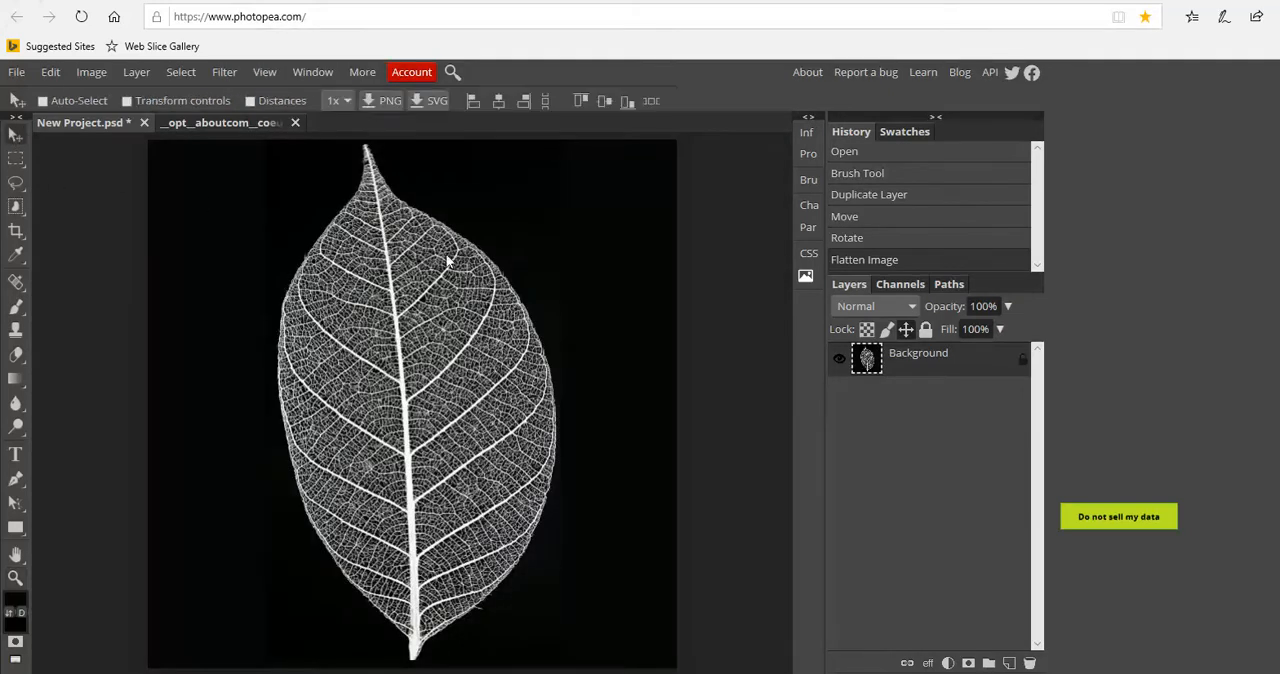
drag(482, 202, 509, 199)
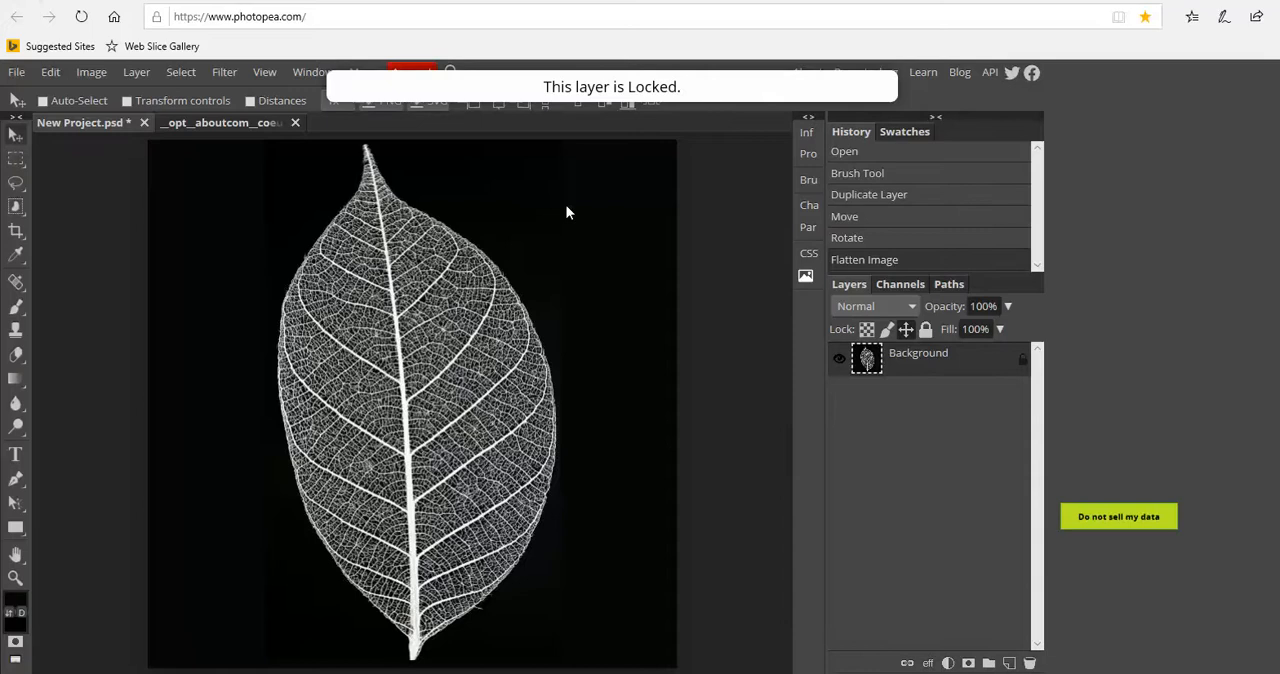
click(1021, 362)
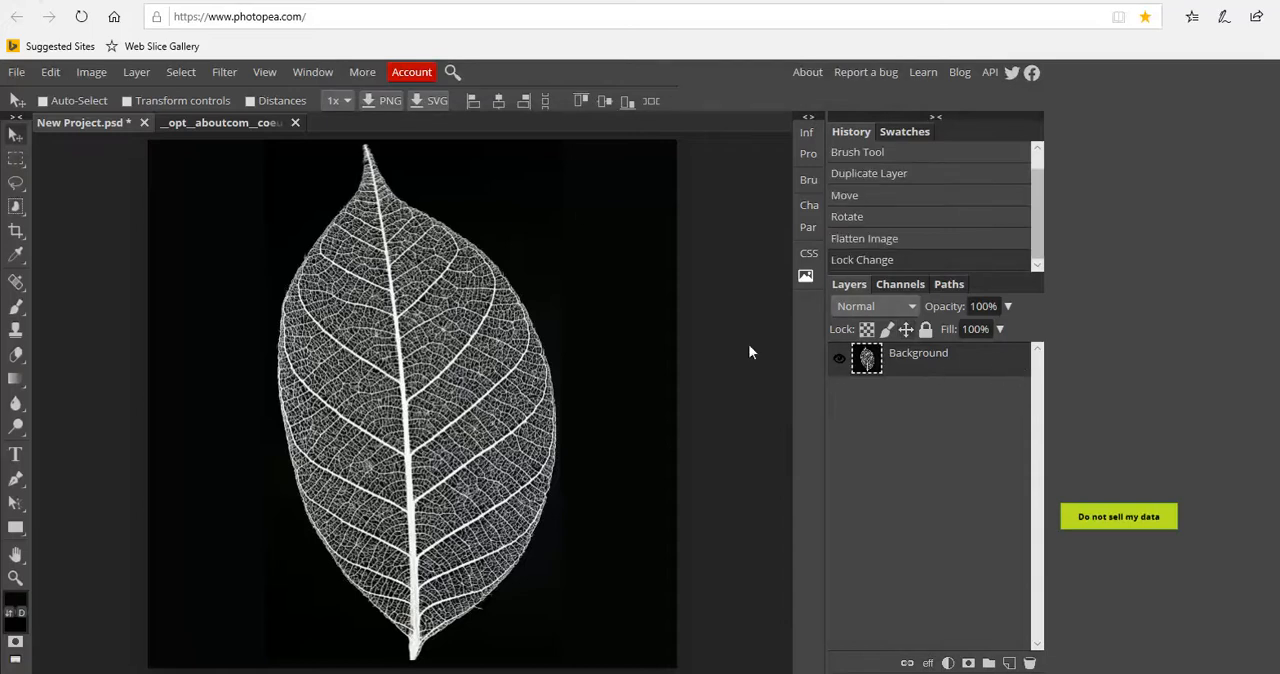
mouse_move(596, 180)
mouse_down()
mouse_move(610, 189)
mouse_move(588, 180)
mouse_up()
drag(147, 145, 151, 148)
click(127, 100)
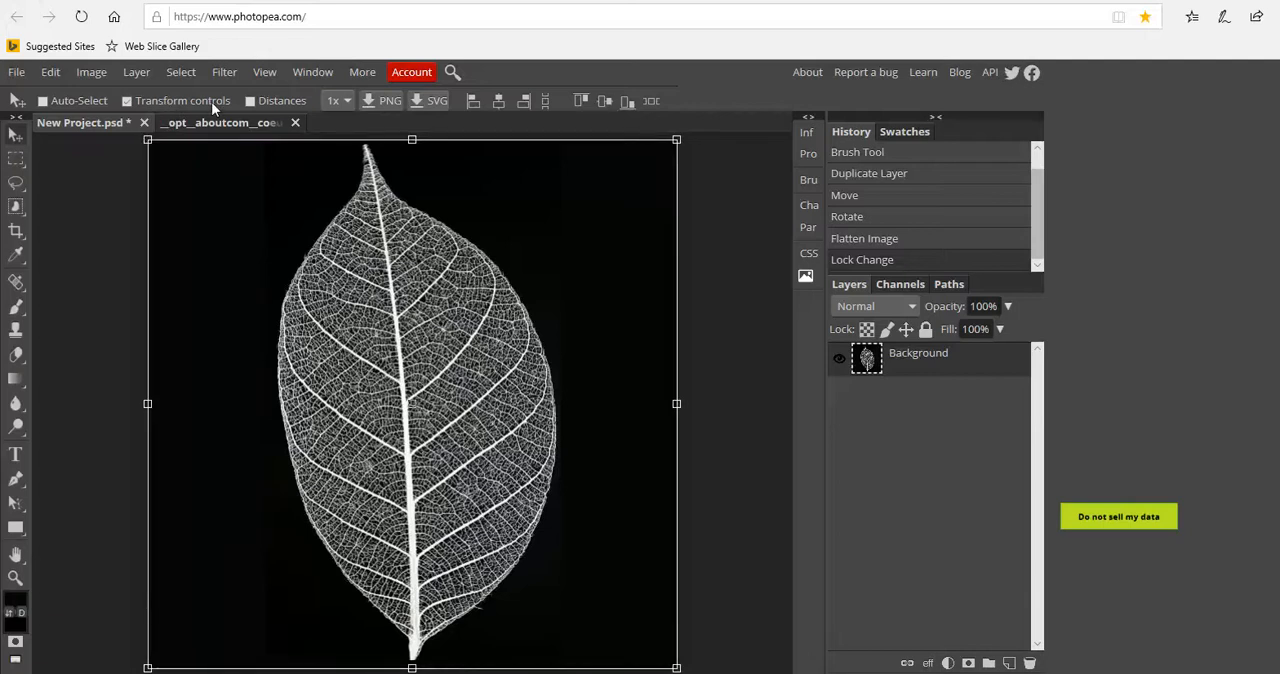
Rotate the leaf layer 5.7° clockwise, shift it slightly downward so the tip fits, and flatten the image
drag(141, 143, 183, 122)
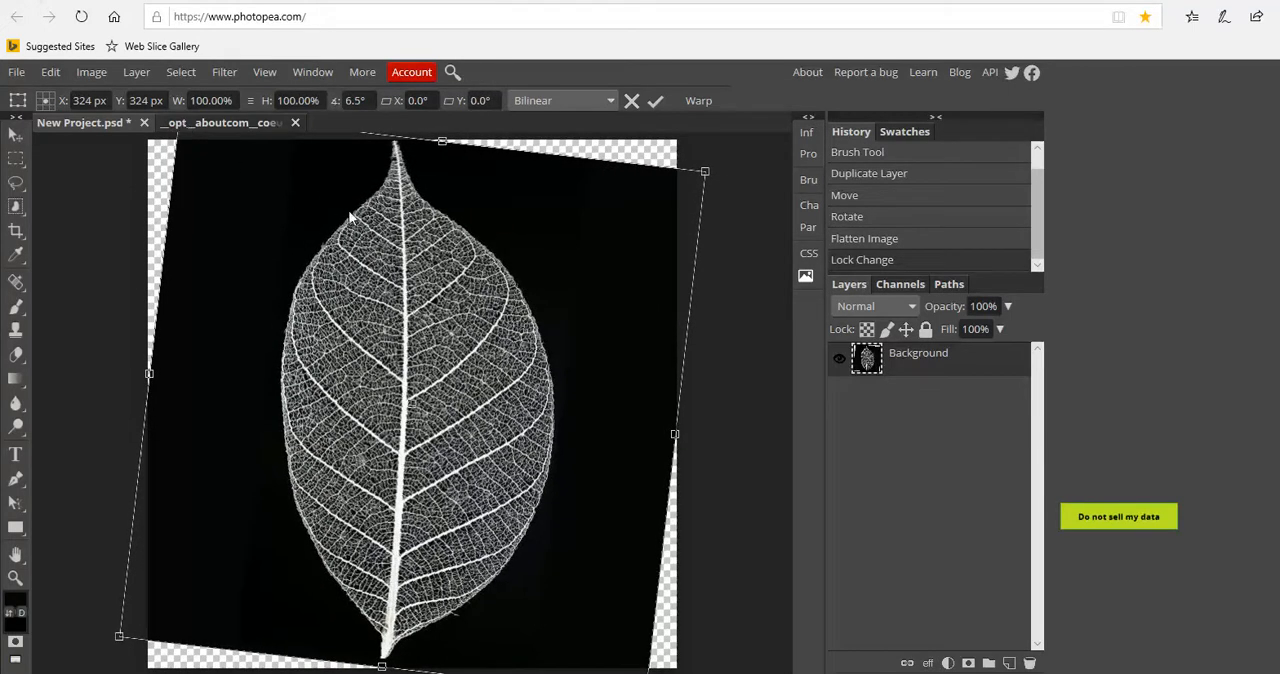
drag(351, 216, 336, 219)
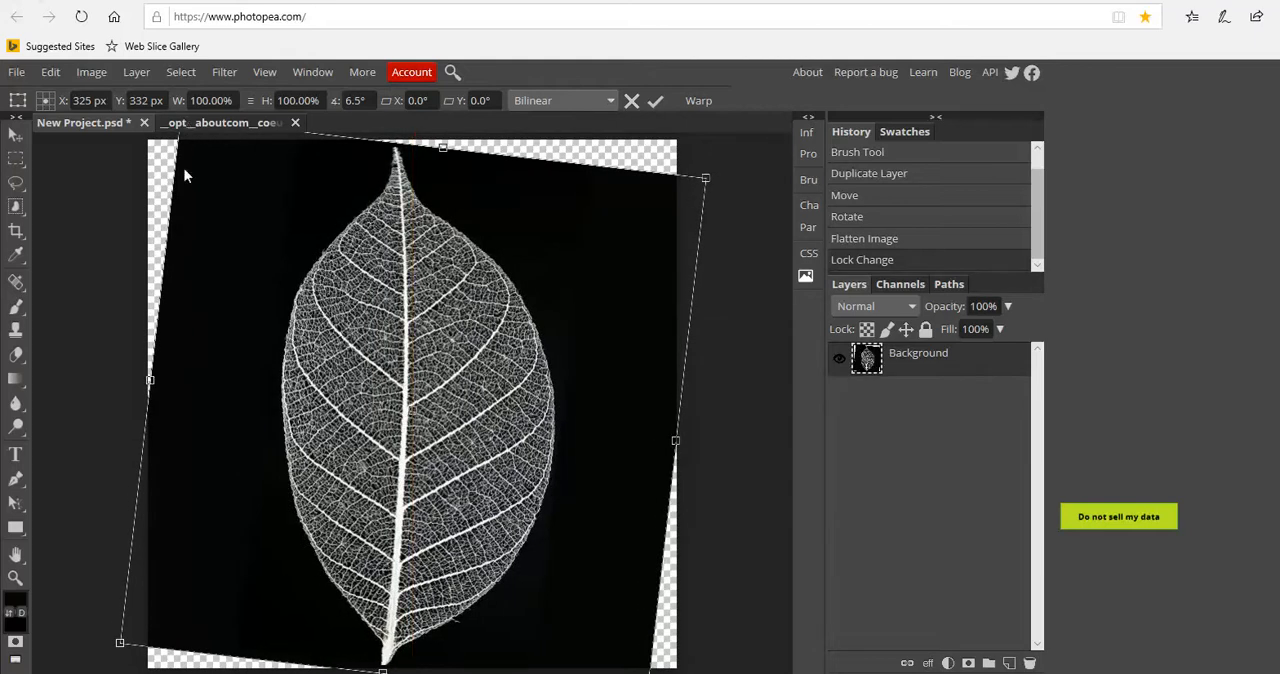
drag(104, 647, 110, 650)
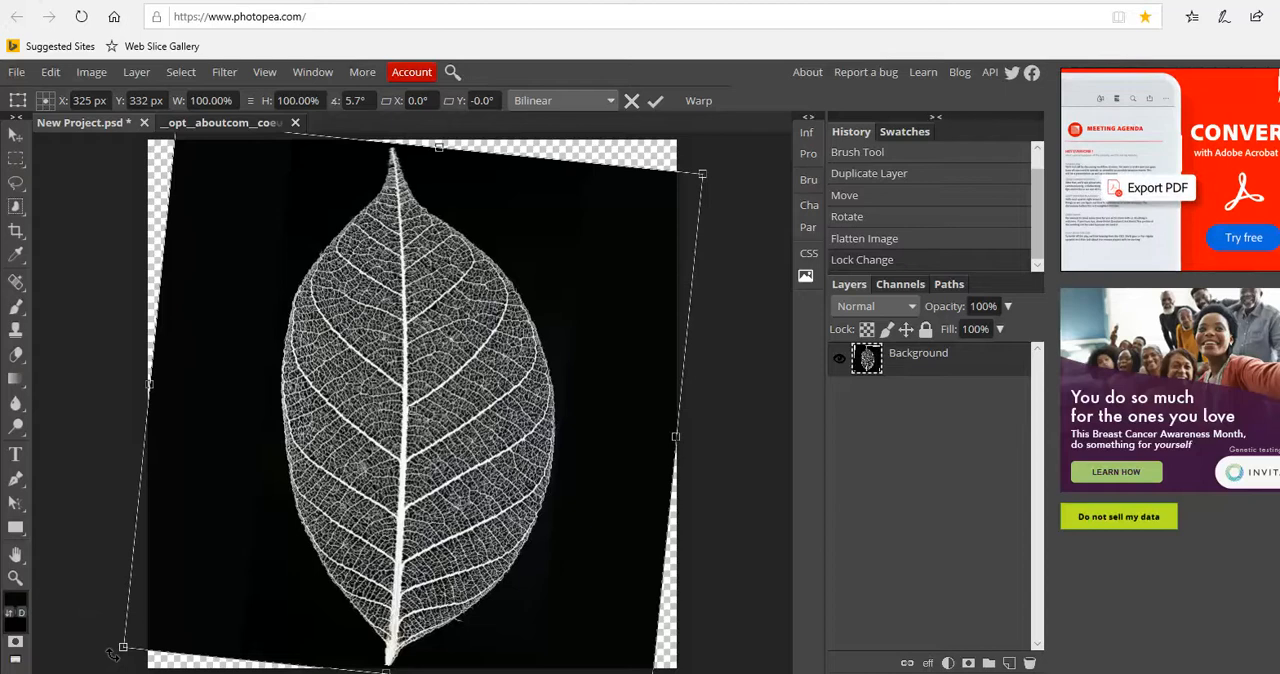
click(140, 74)
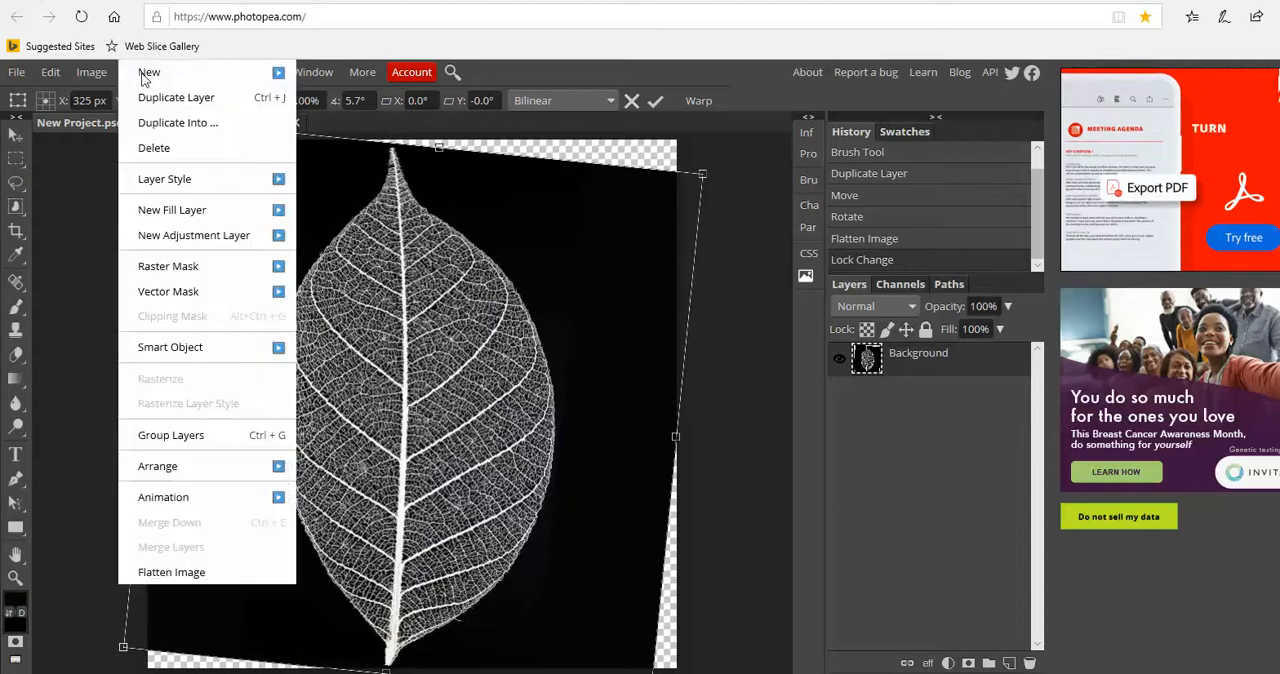
click(192, 573)
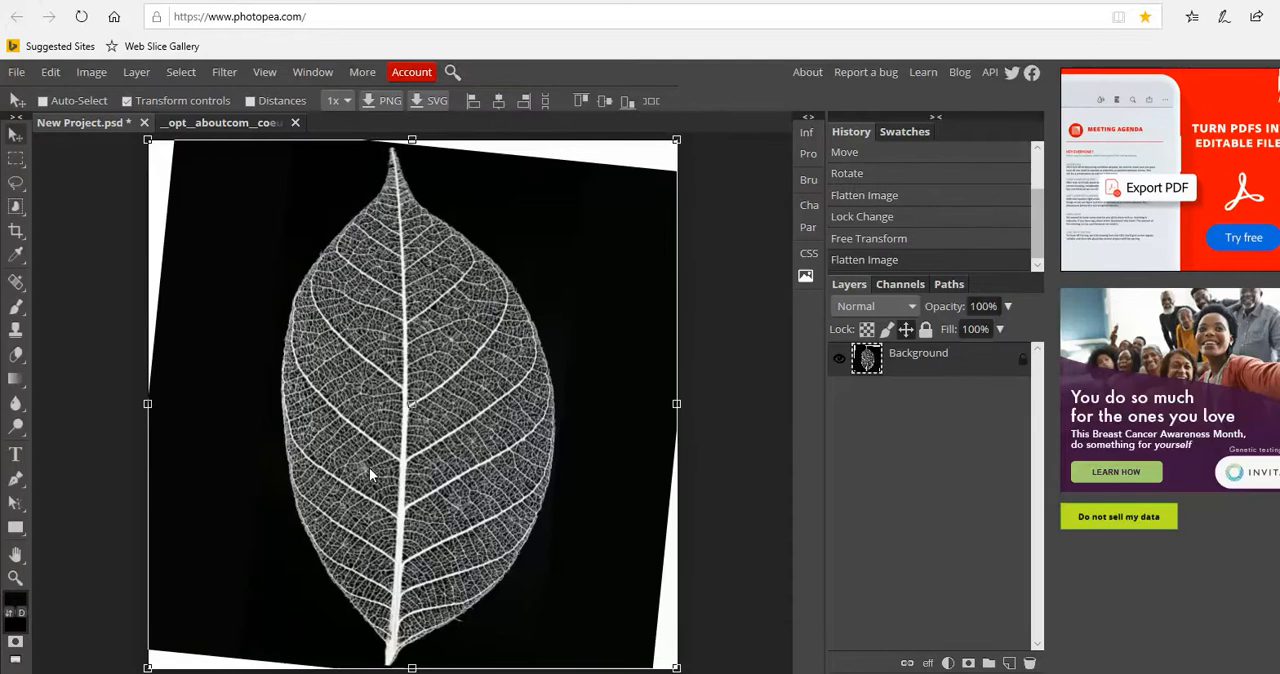
Turn off the transform controls and paint over the white slivers along the canvas edges with the black Brush tool
click(172, 99)
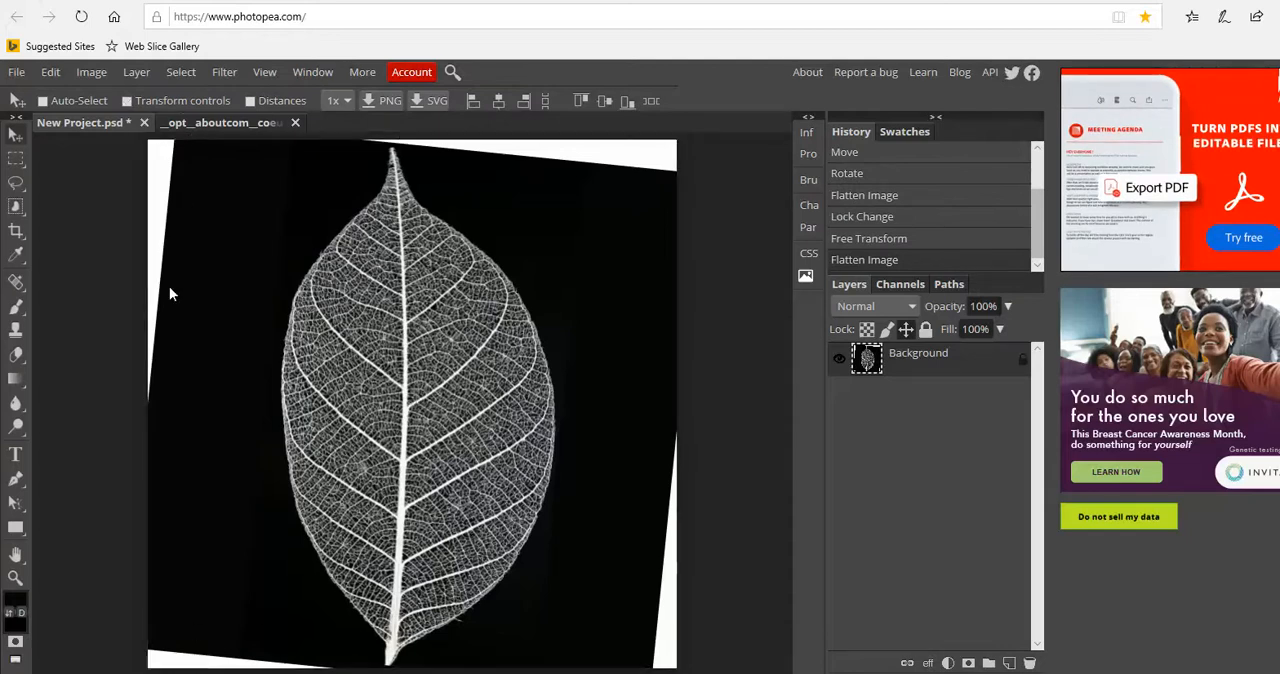
click(16, 306)
mouse_move(200, 606)
mouse_down()
mouse_move(163, 634)
mouse_move(325, 652)
mouse_move(263, 632)
mouse_move(133, 408)
mouse_move(171, 149)
mouse_move(171, 166)
mouse_move(231, 167)
mouse_up()
mouse_move(590, 128)
mouse_down()
mouse_move(660, 180)
mouse_move(573, 155)
mouse_move(465, 150)
mouse_move(420, 115)
mouse_up()
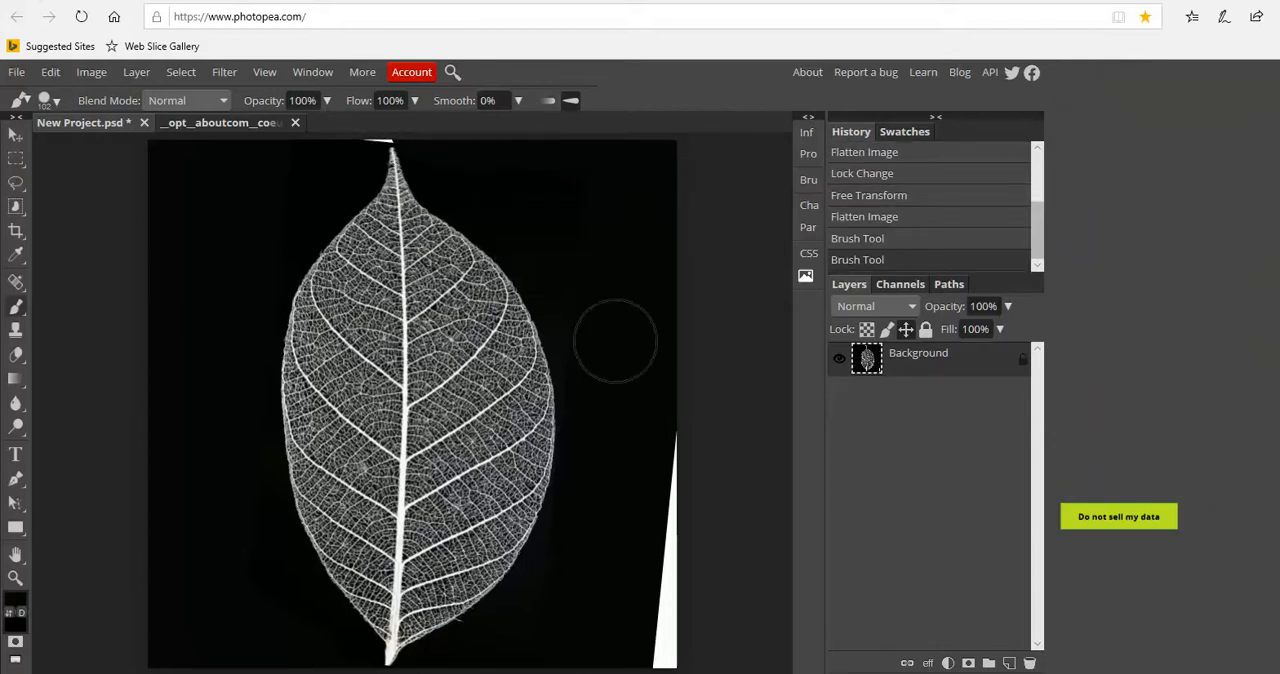
mouse_move(680, 460)
mouse_down()
mouse_move(640, 651)
mouse_move(652, 660)
mouse_up()
click(262, 74)
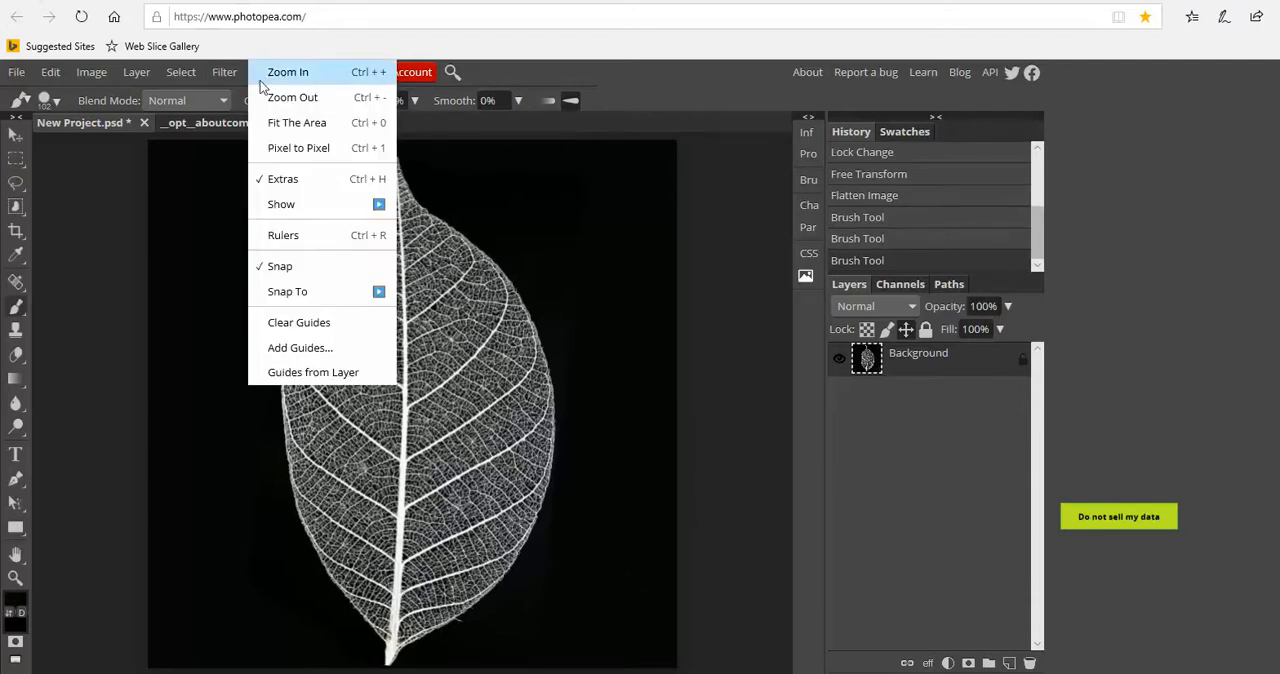
click(284, 94)
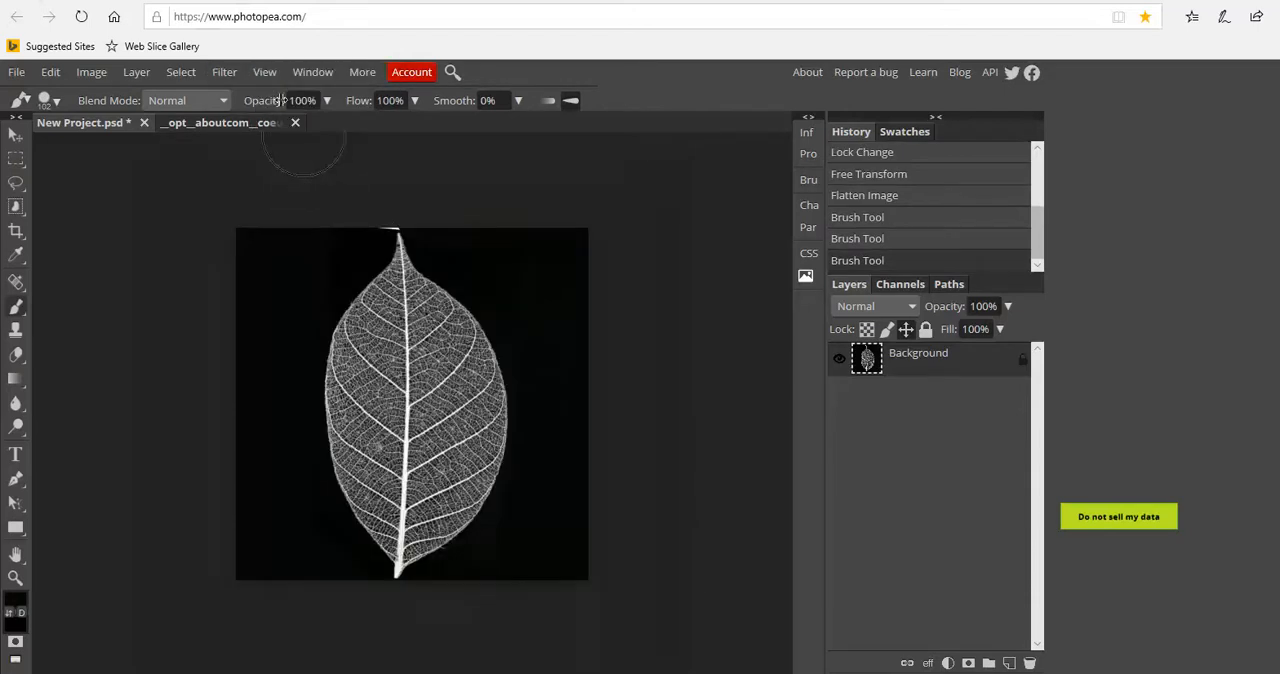
click(385, 205)
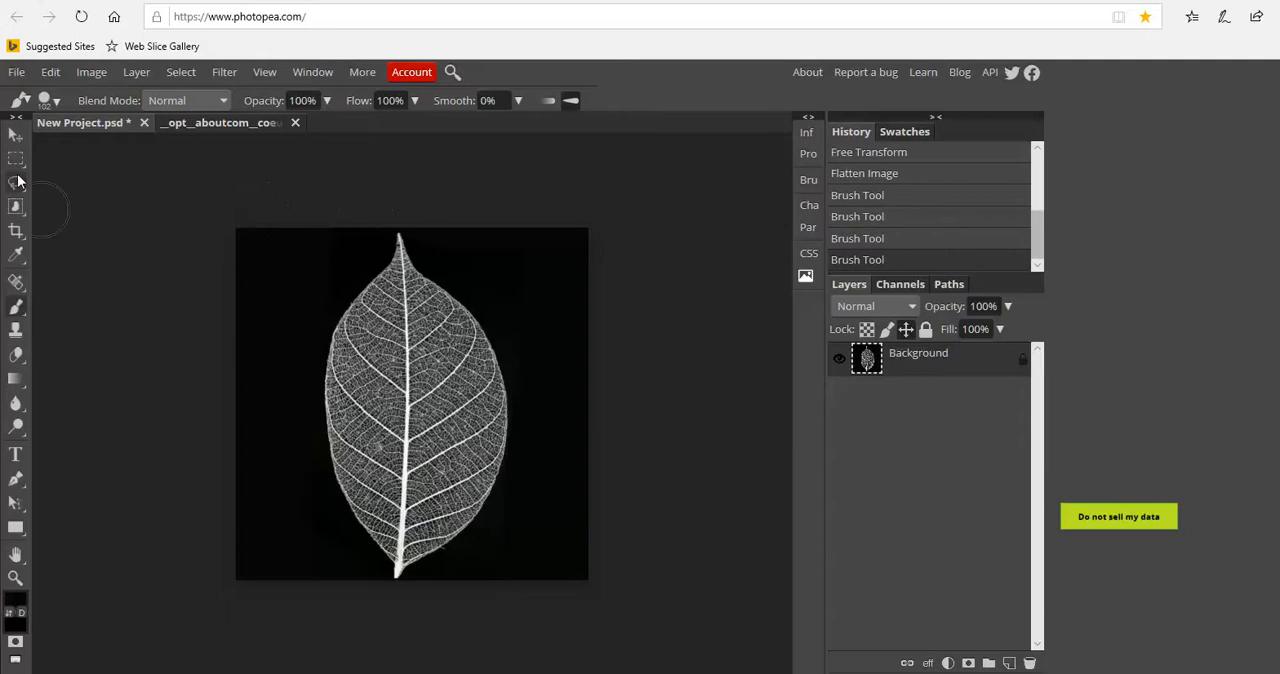
Export the straightened leaf image as a 648 × 648 px JPG
click(18, 74)
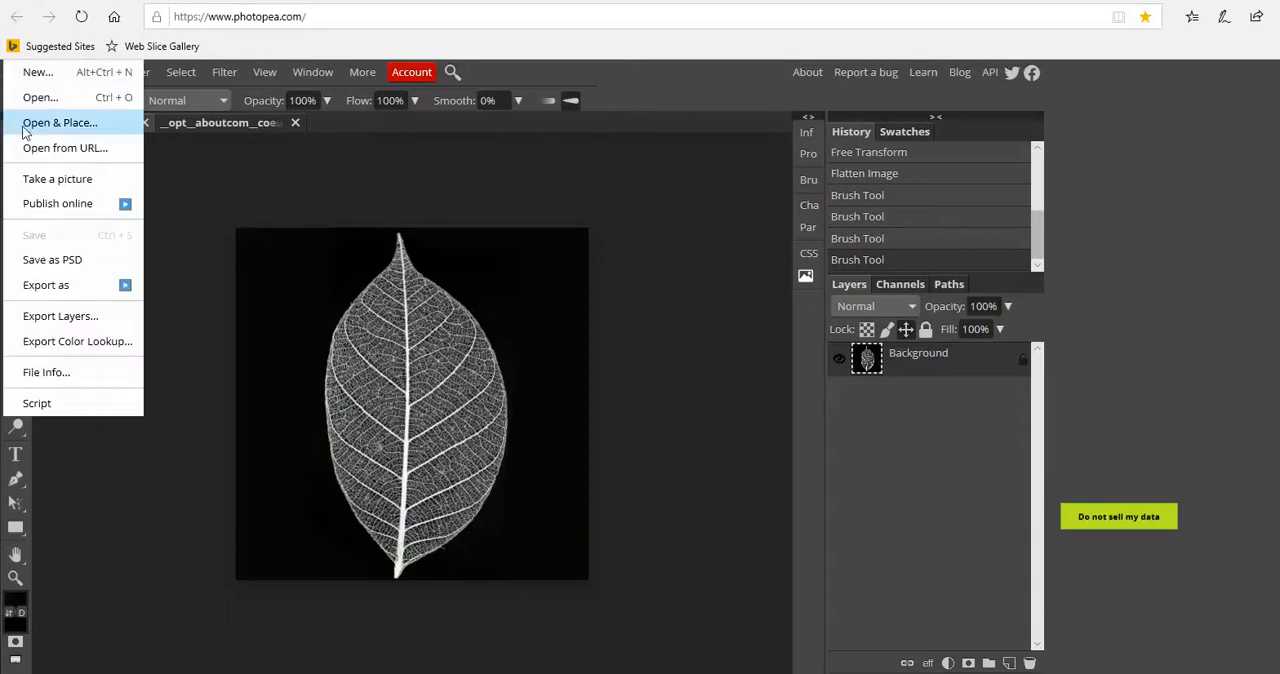
mouse_move(38, 285)
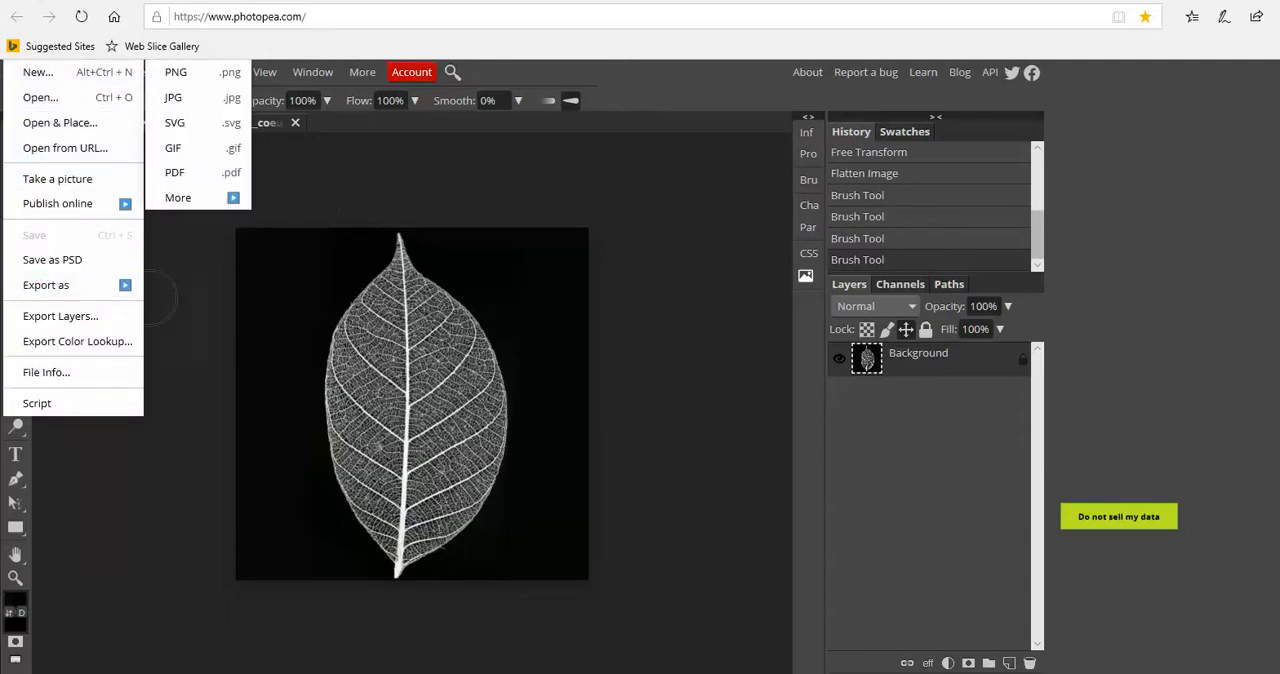
click(211, 102)
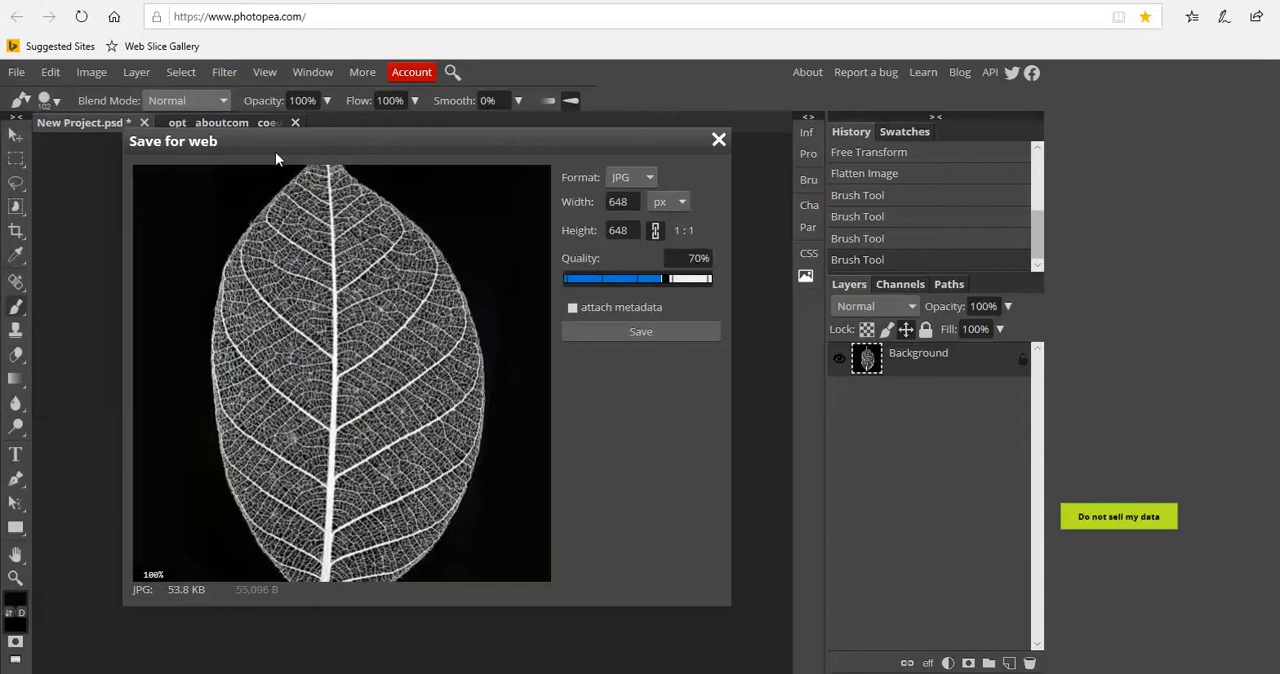
click(616, 330)
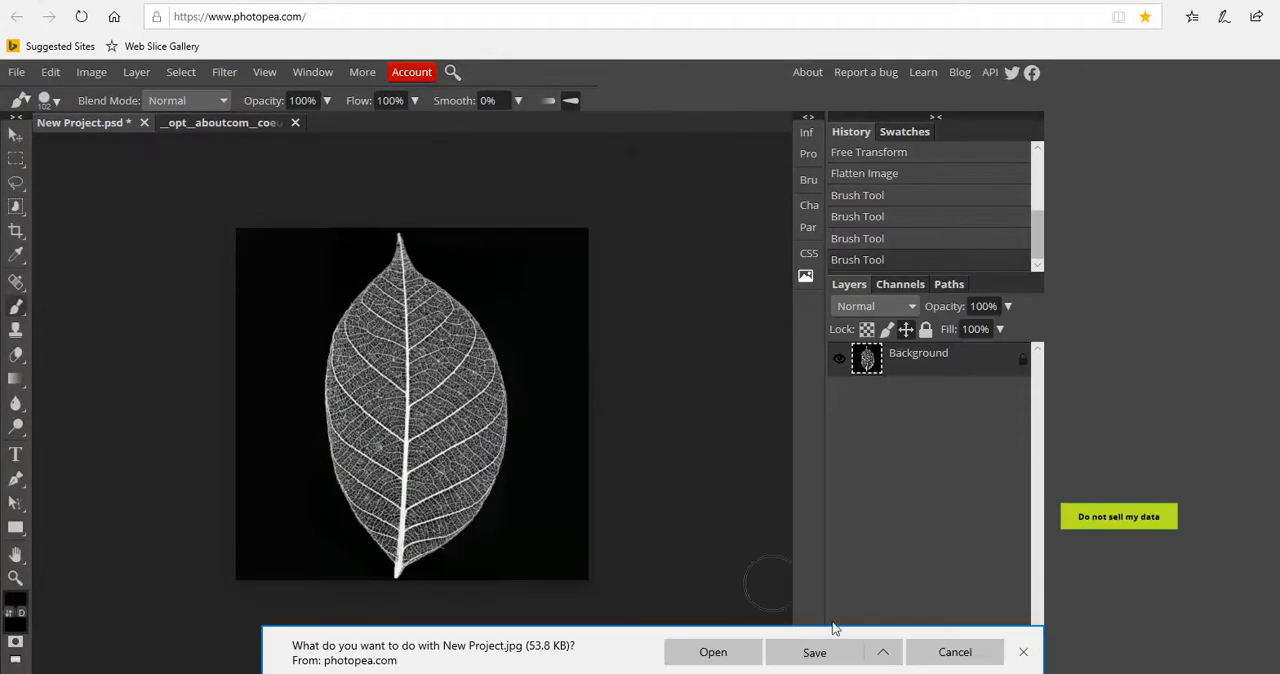
Save the exported JPG in the Pictures folder as Leaf-3 and dismiss the download notice
click(883, 652)
click(845, 624)
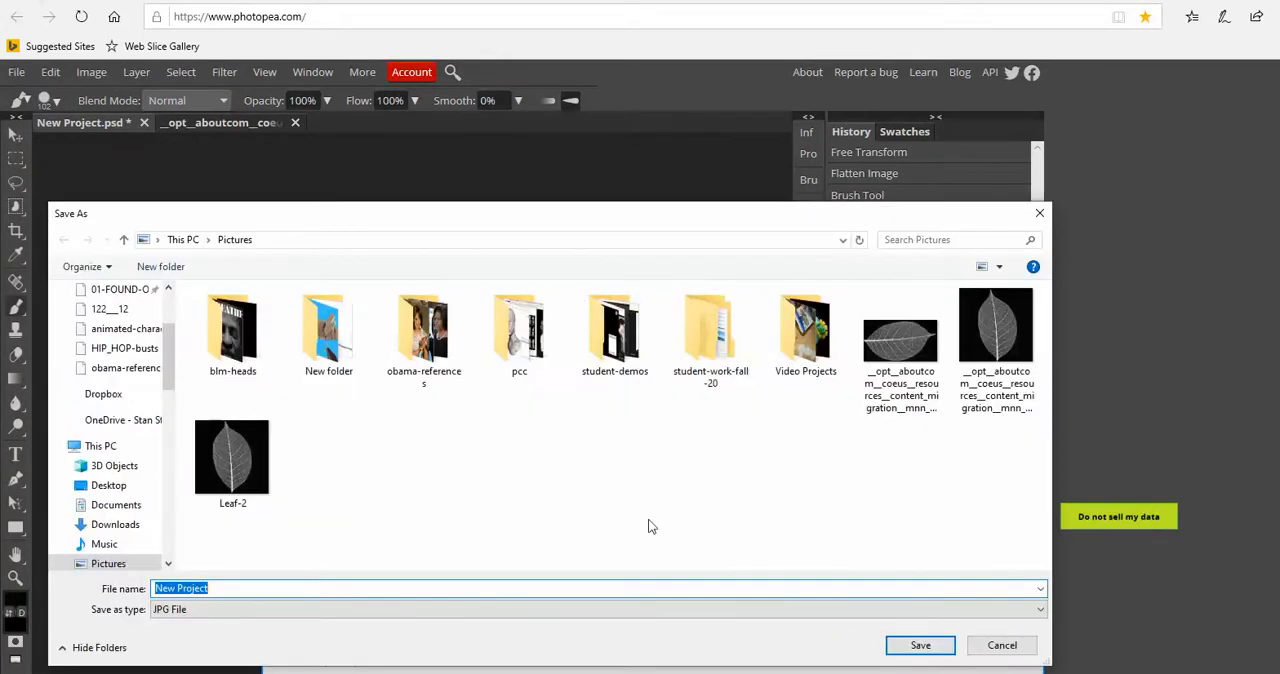
click(262, 450)
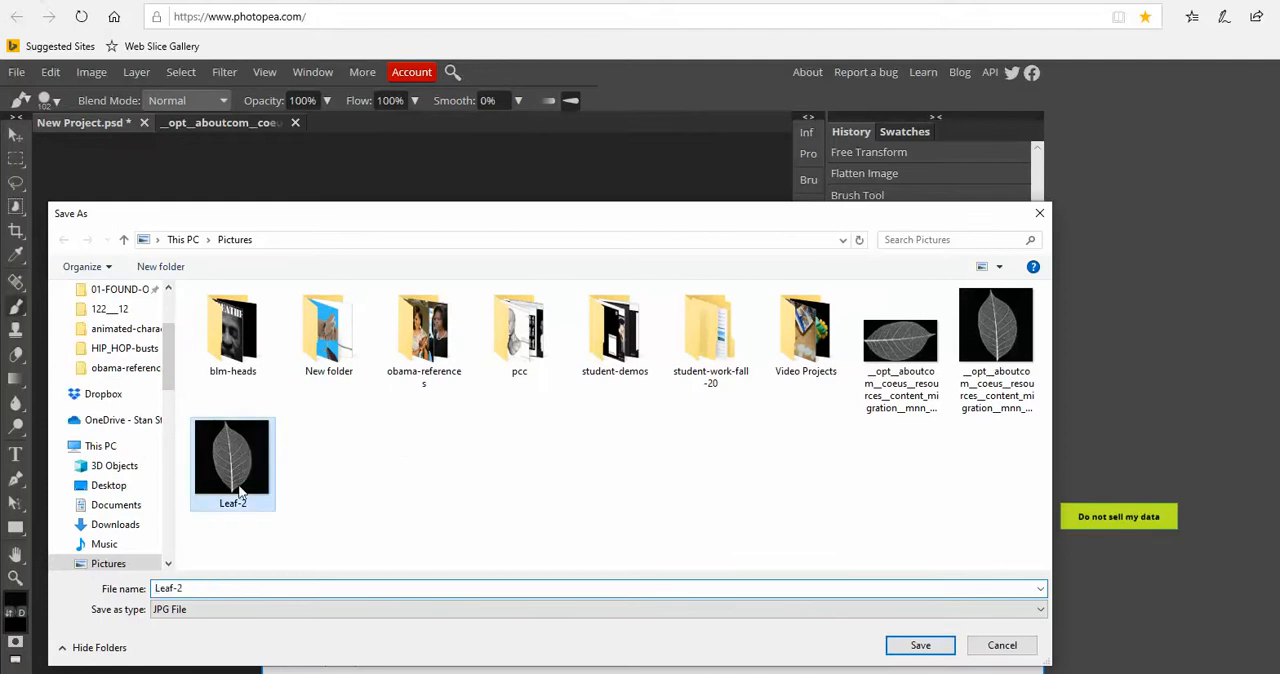
click(197, 587)
text(a)
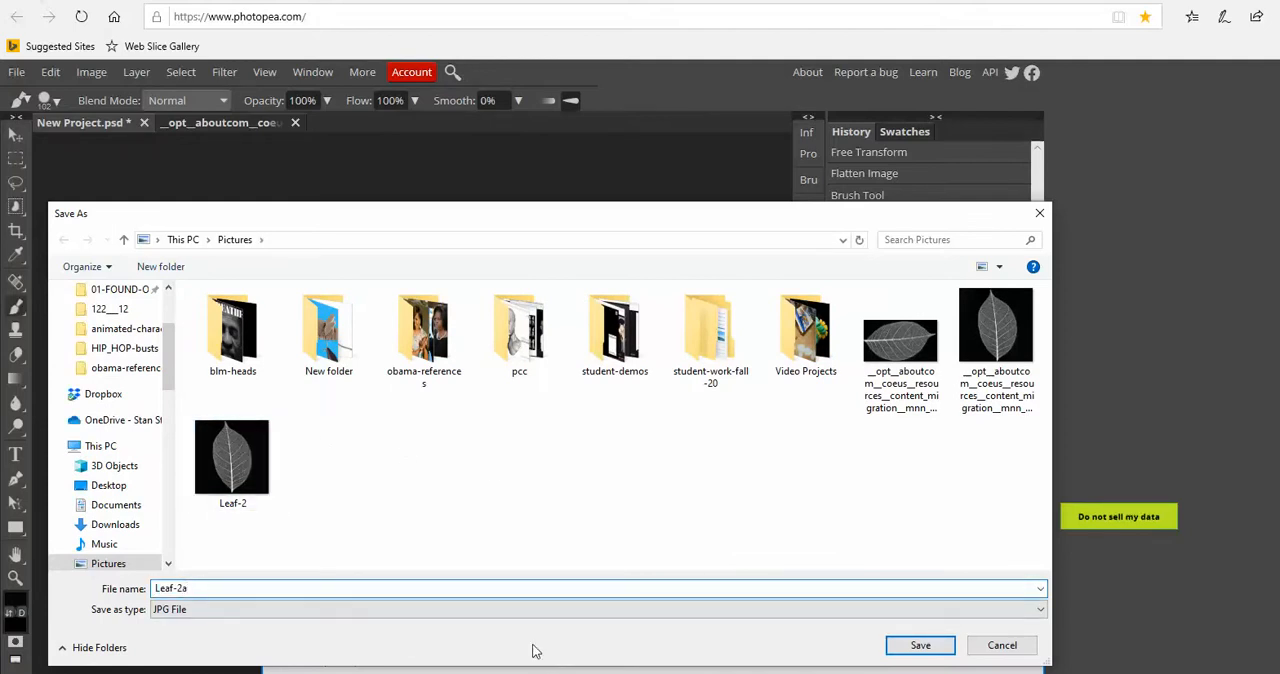
key(BackSpace)
key(BackSpace)
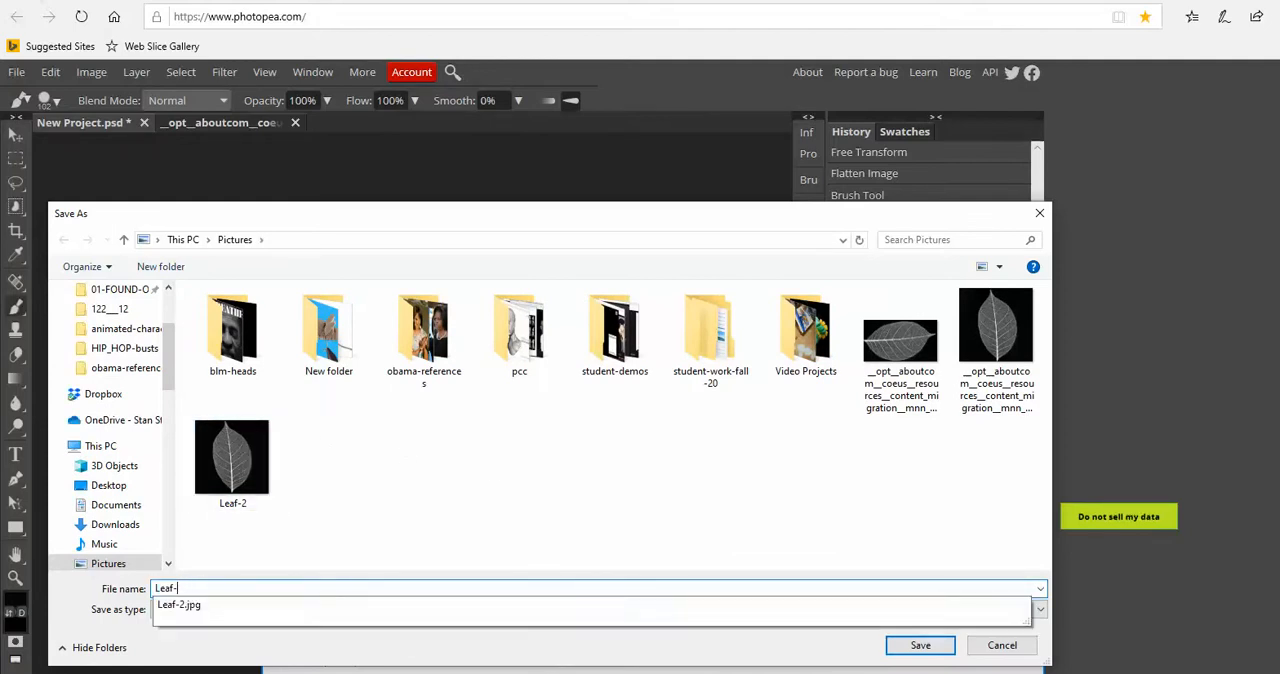
text(3)
click(920, 645)
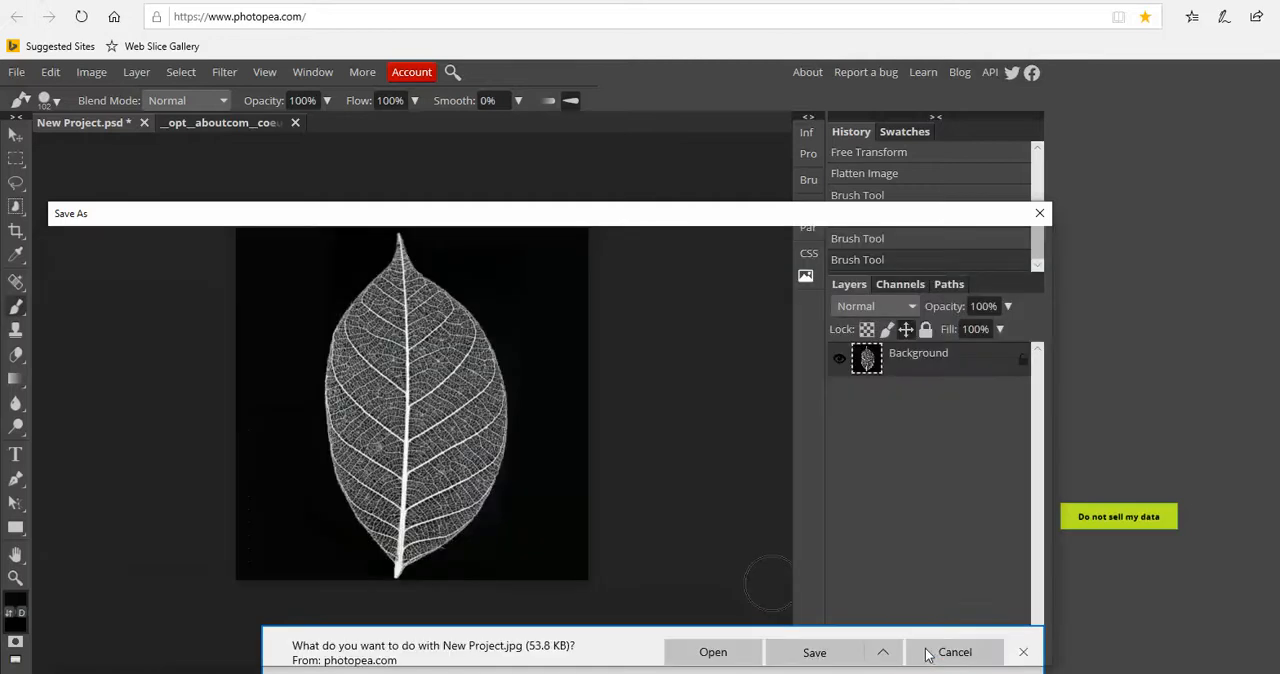
click(1023, 656)
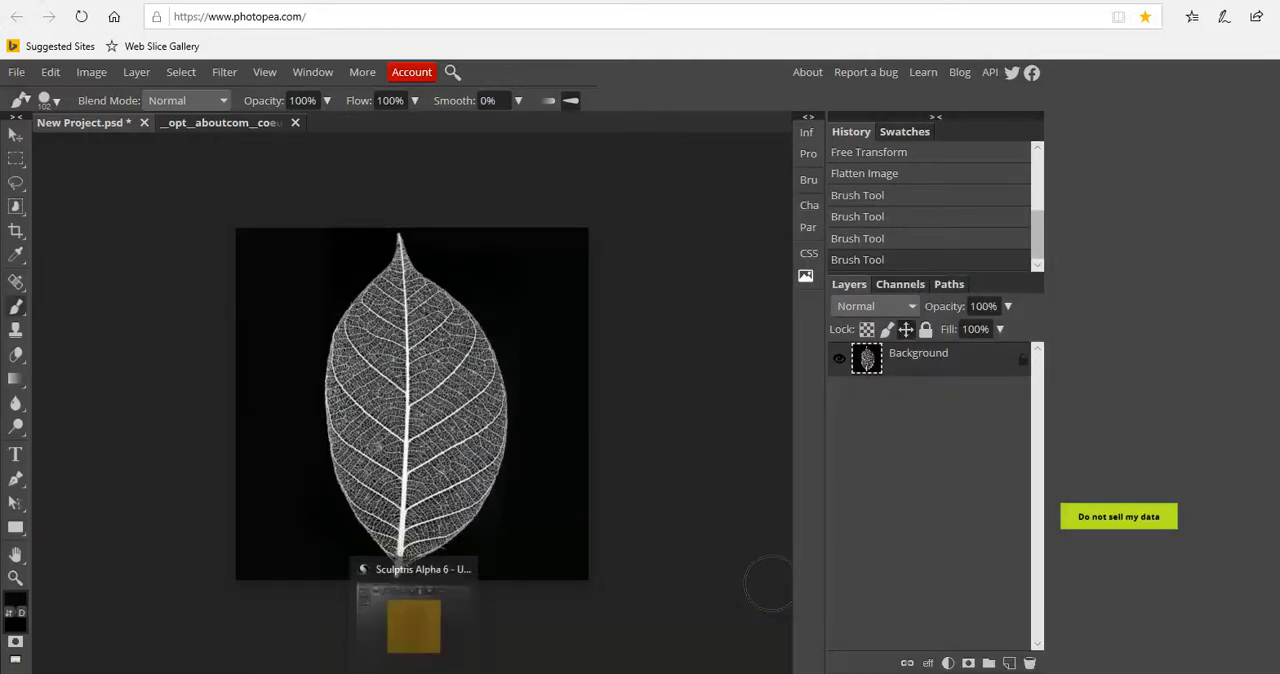
Switch to Sculptris and replace the stamped plane with a new plane in a new scene
click(414, 672)
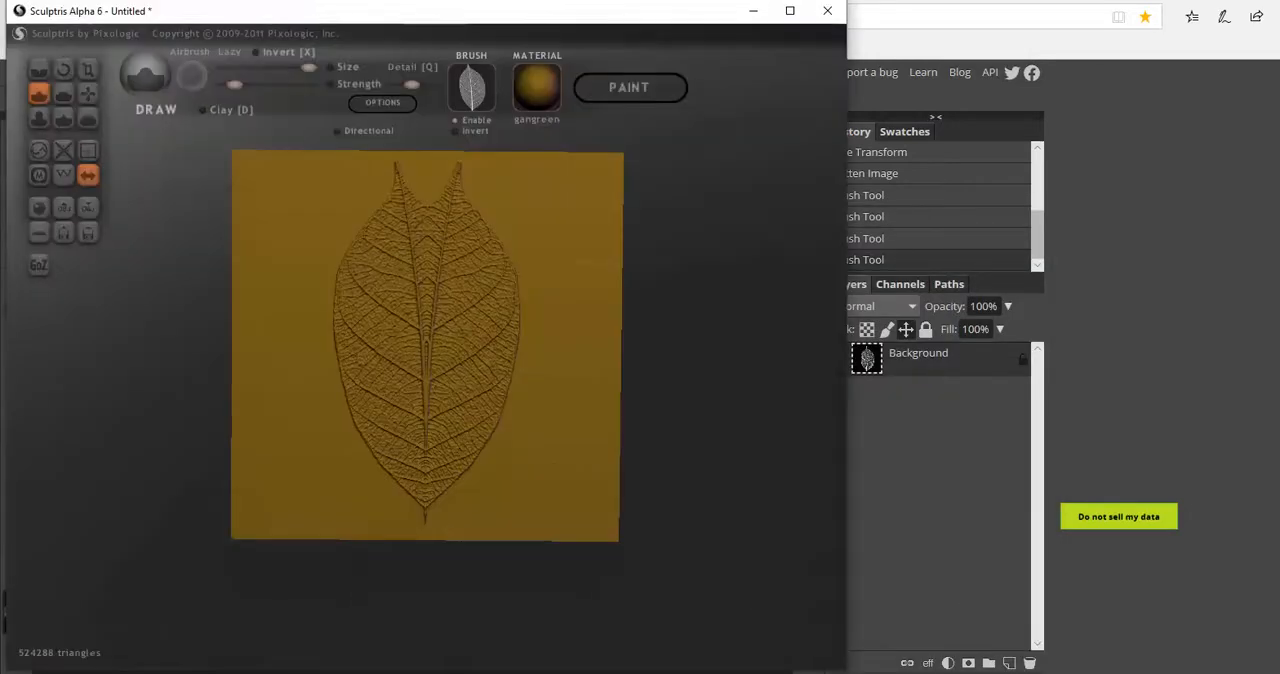
click(39, 229)
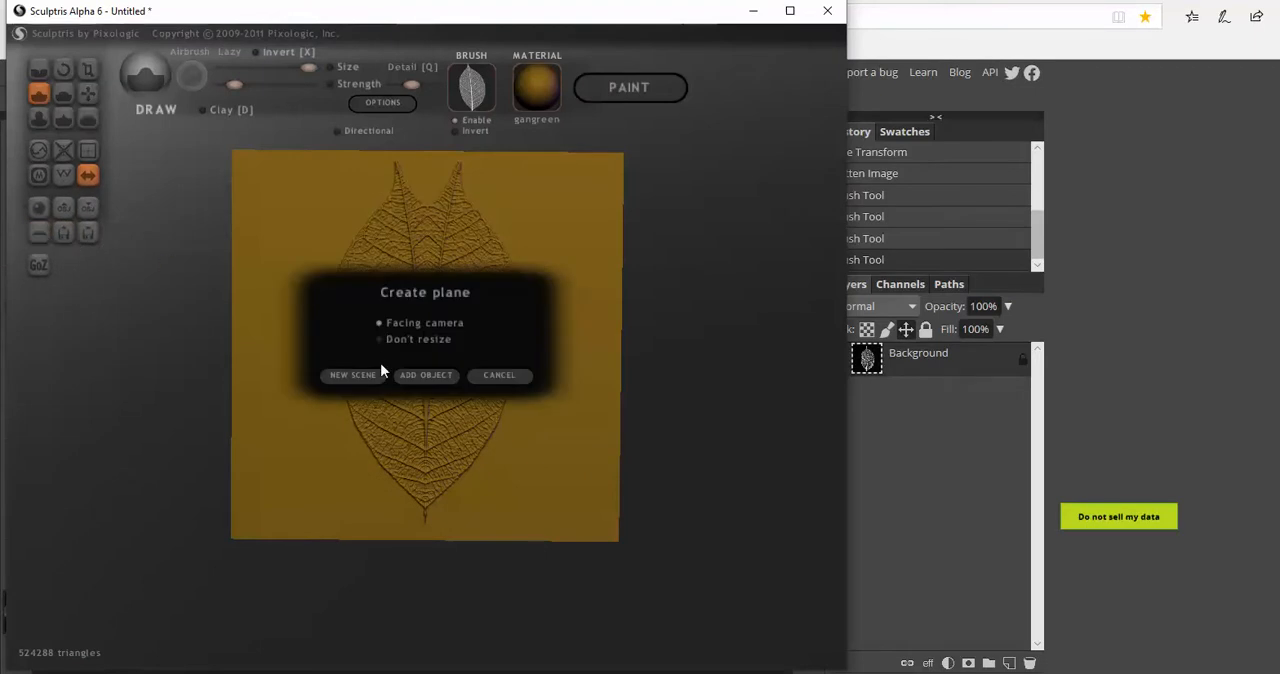
click(353, 375)
click(640, 386)
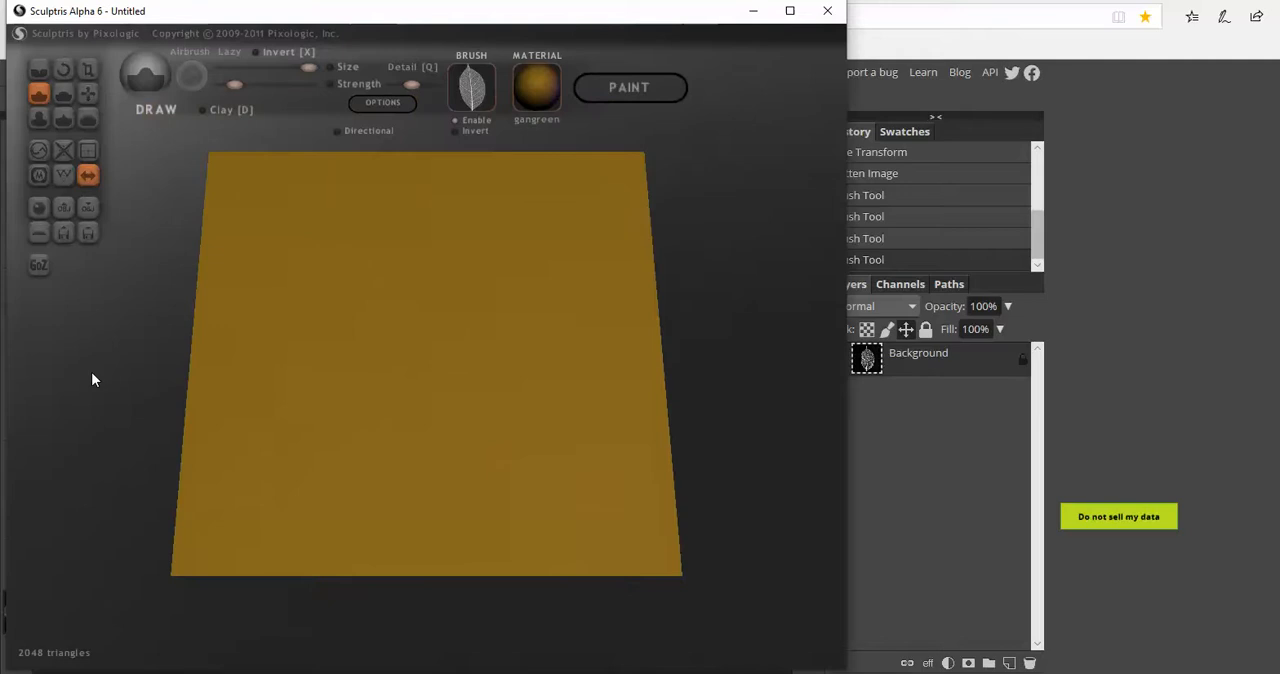
Subdivide the whole new plane four times, viewed from the top
click(87, 151)
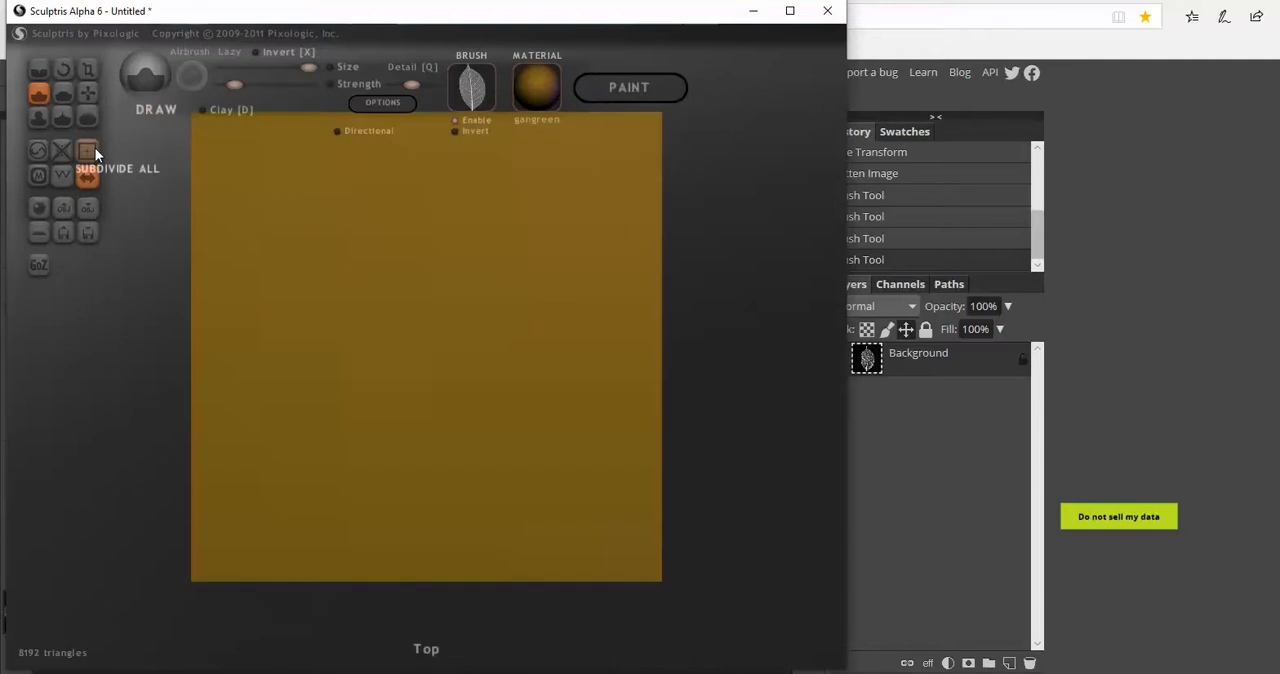
click(93, 147)
click(93, 147)
click(93, 147)
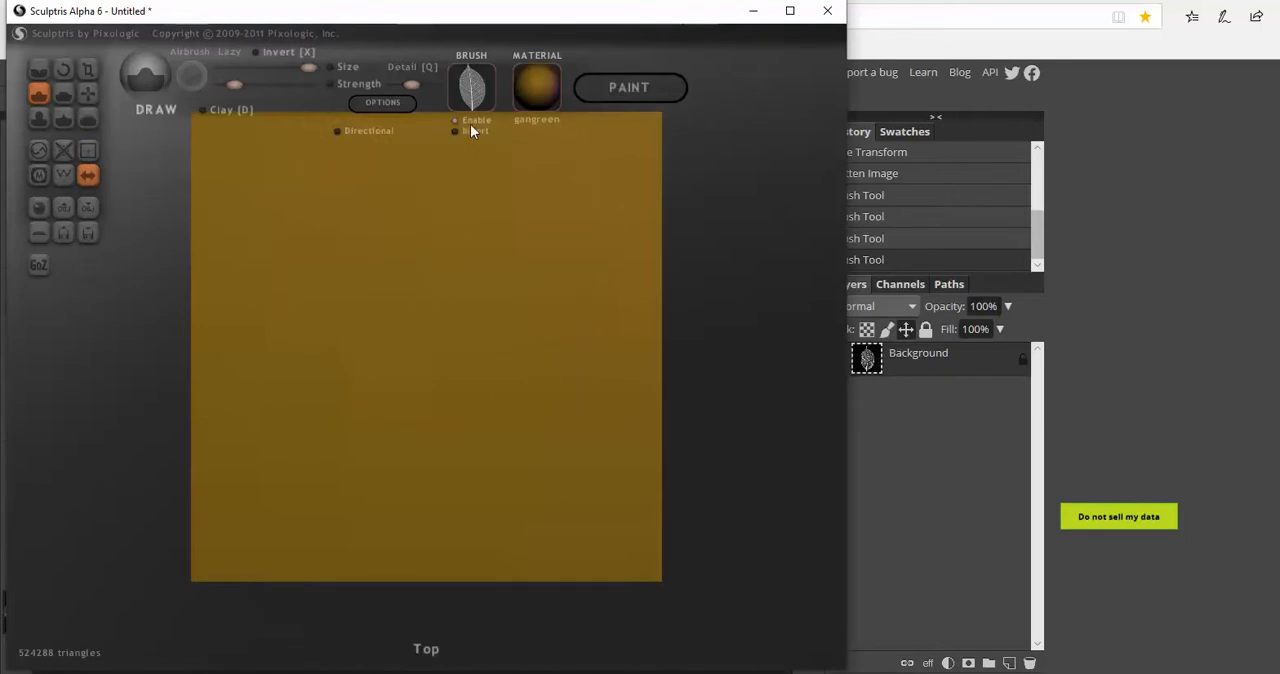
Load Leaf-3 from the Pictures folder as a new brush texture and make it the active brush
click(474, 88)
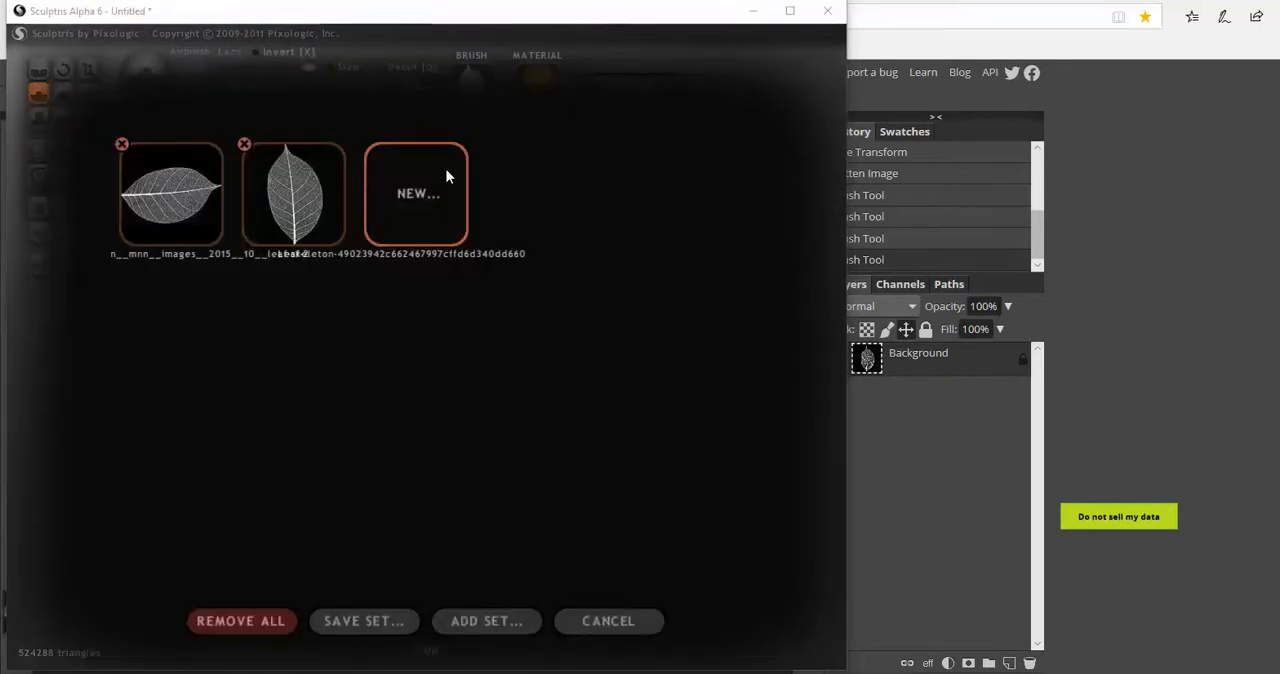
click(447, 176)
scroll(258, 320, down, 1)
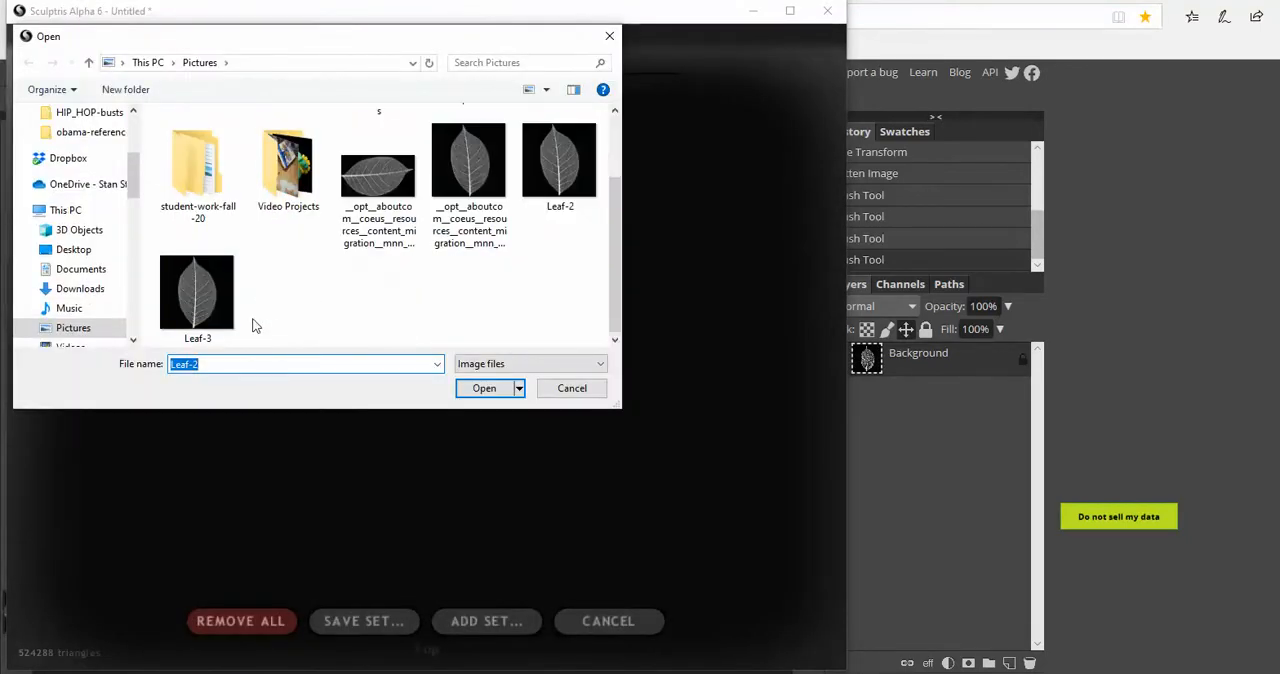
click(190, 293)
click(484, 388)
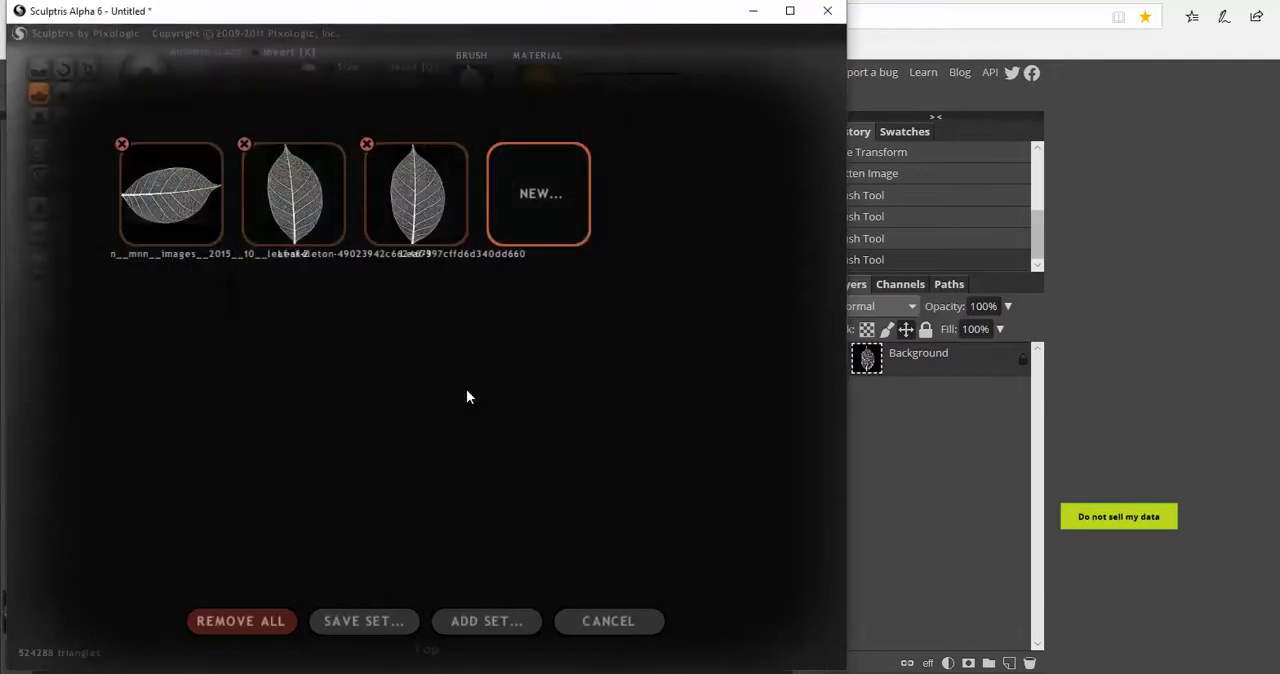
click(437, 200)
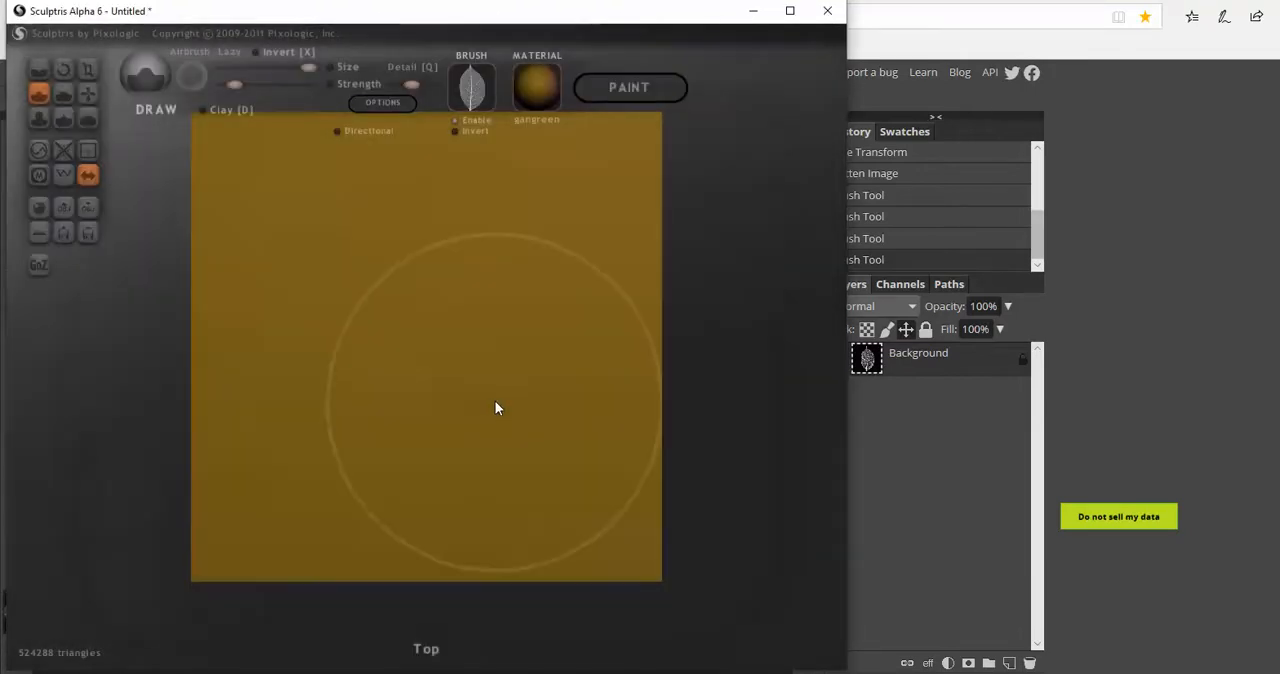
Try to stamp the leaf texture once at the centre of the plane with symmetry on, and undo the stamp
scroll(405, 350, down, 5)
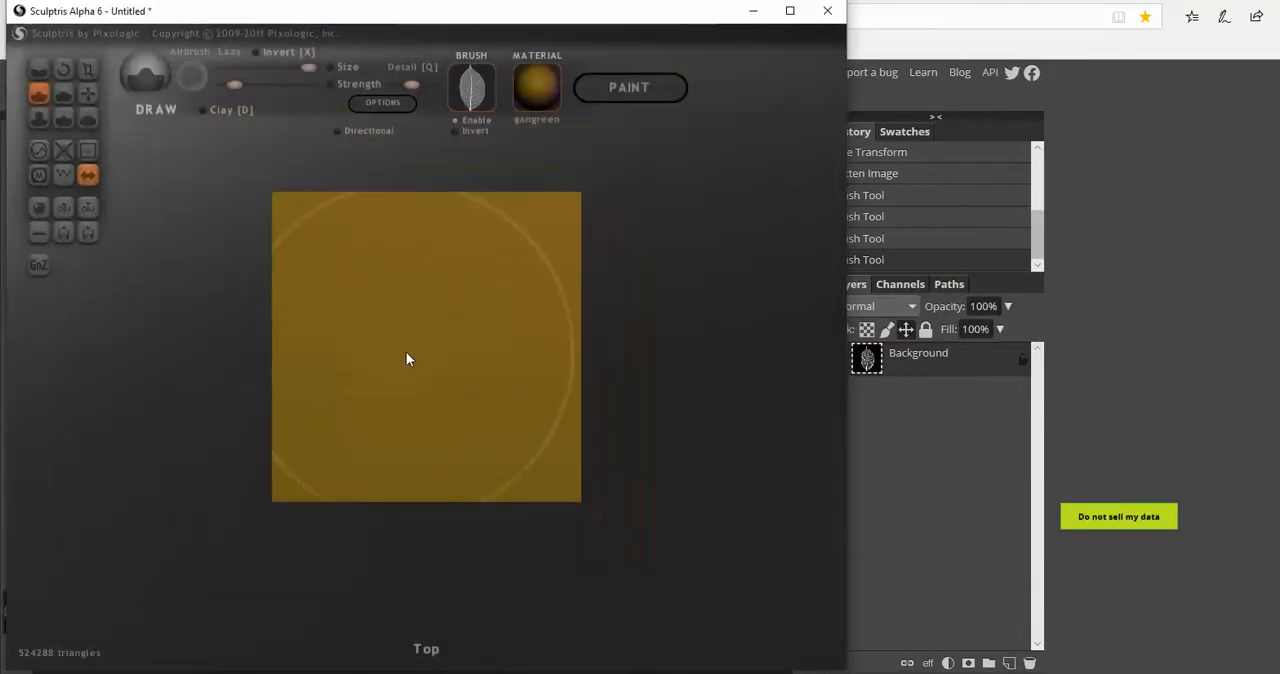
scroll(422, 352, down, 1)
scroll(422, 352, up, 1)
scroll(422, 352, down, 1)
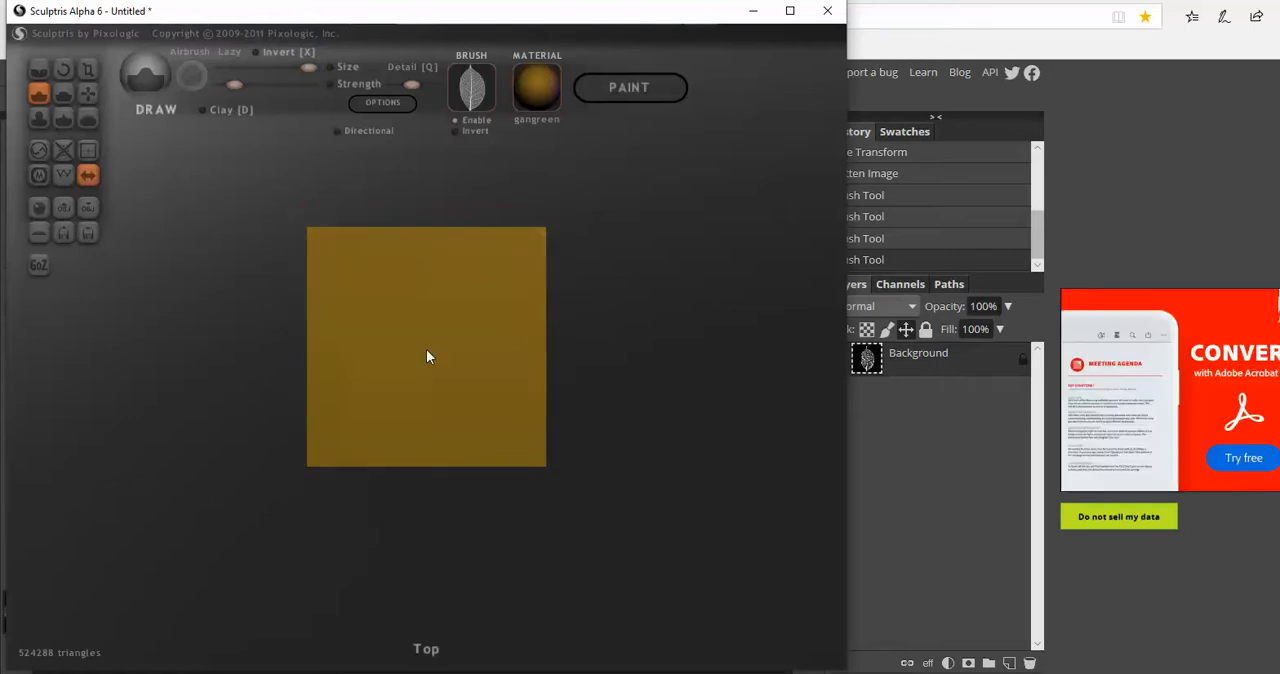
click(426, 350)
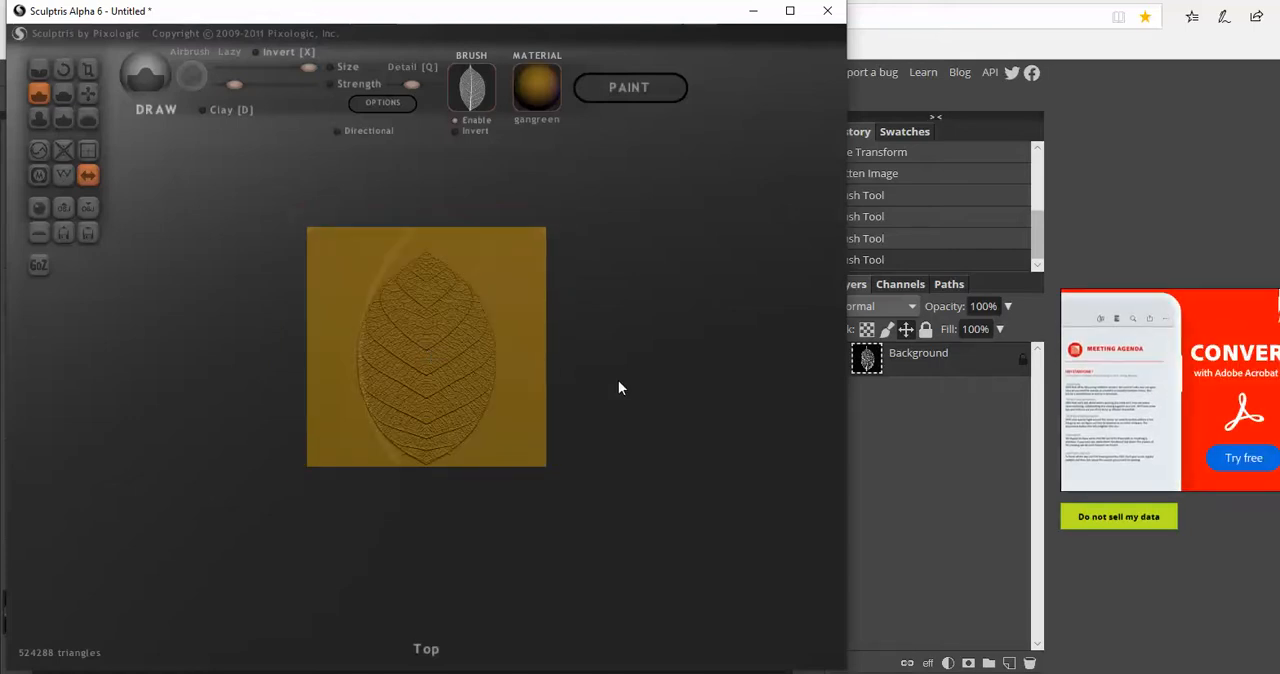
scroll(650, 395, up, 2)
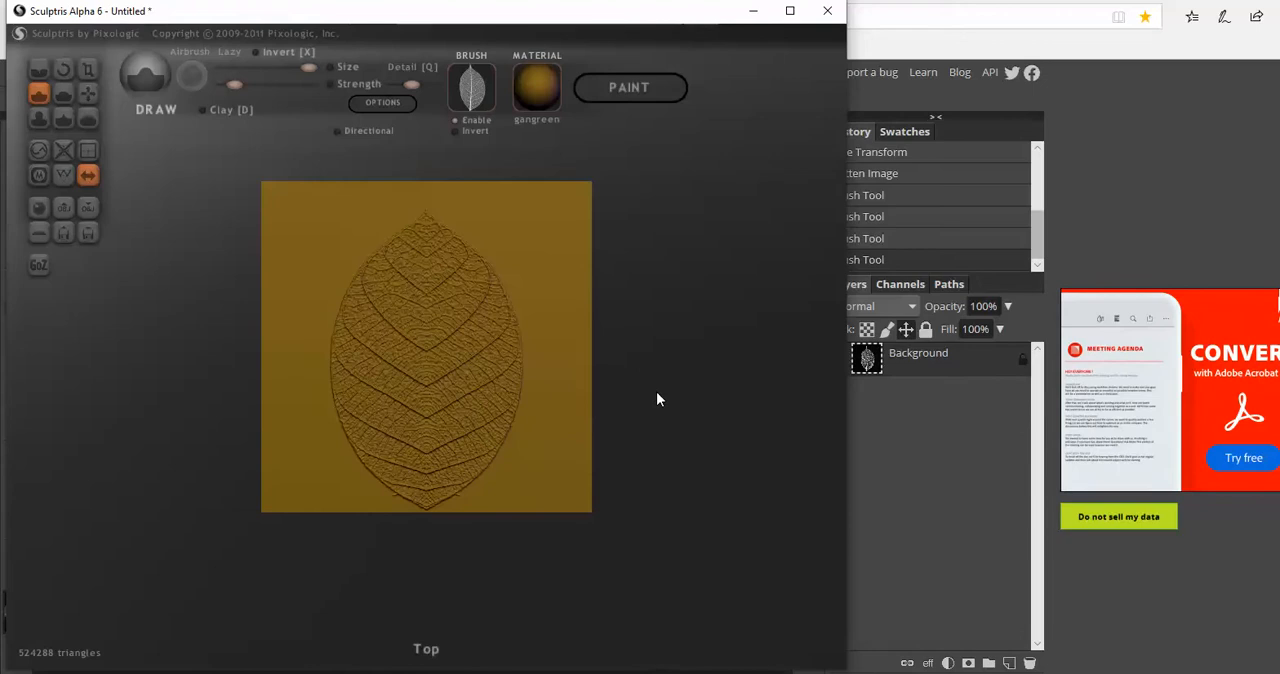
key(ctrl+z)
Try several more symmetric leaf stamps around the plane's centre at different view scales, undoing each one
scroll(416, 352, down, 1)
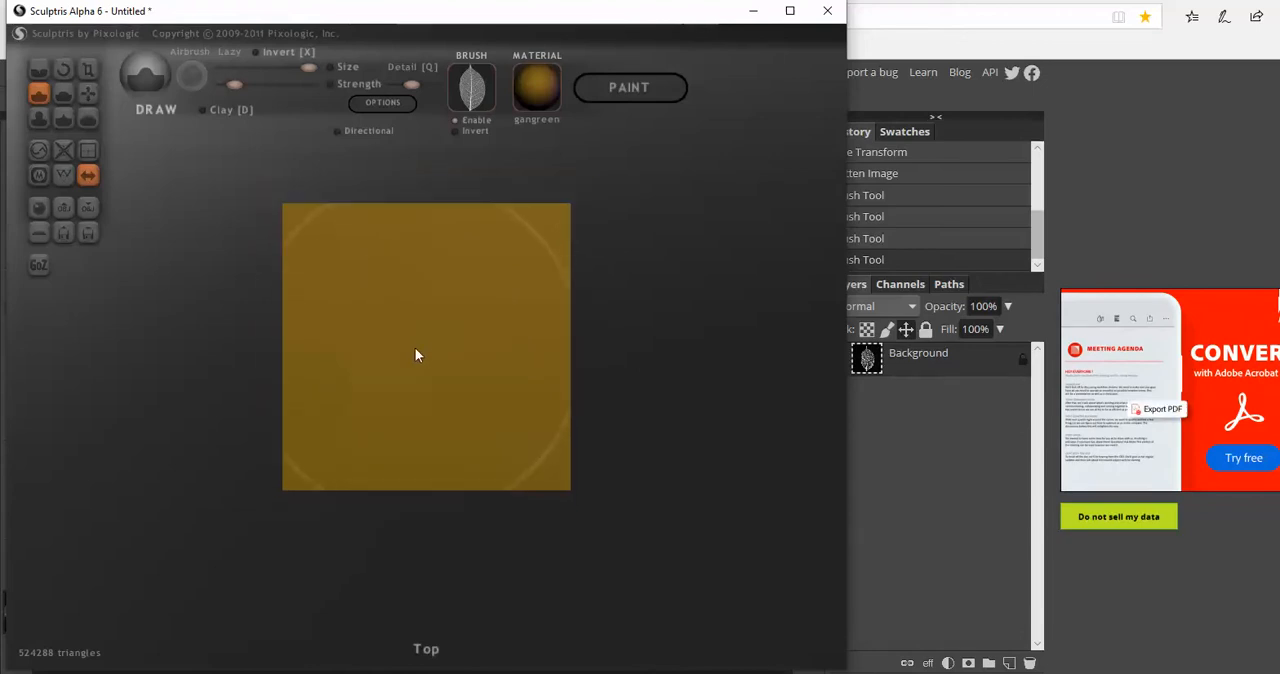
click(427, 342)
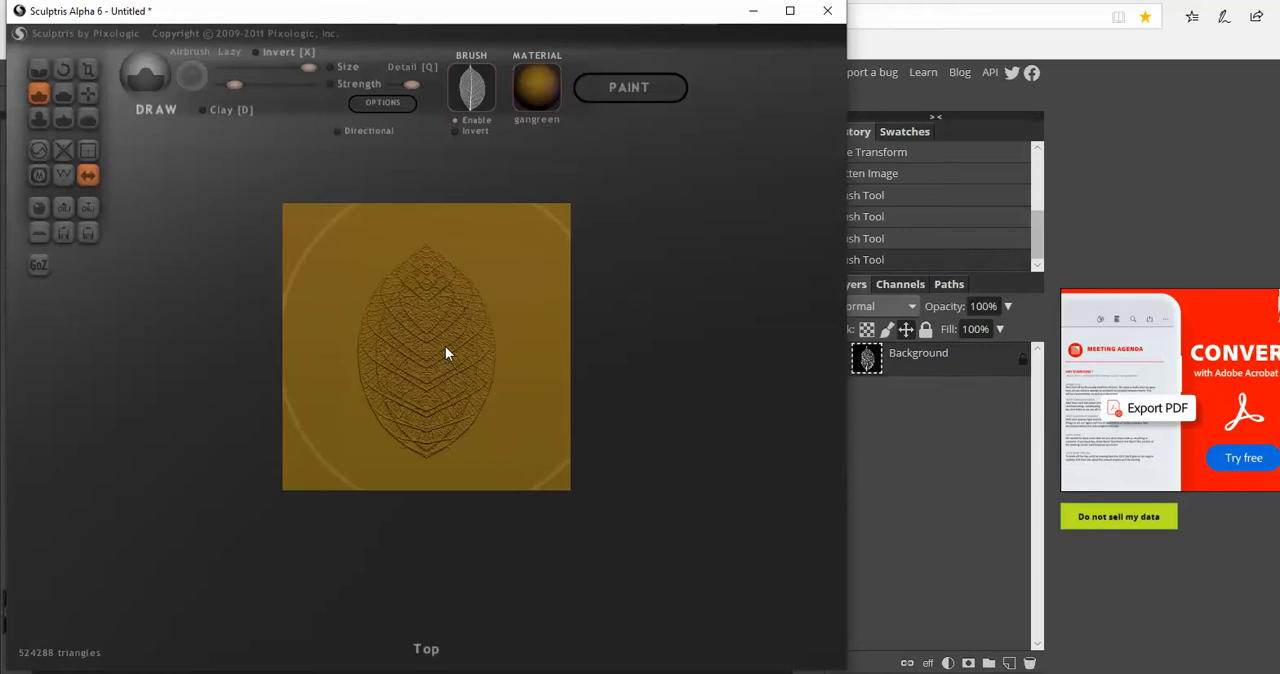
key(ctrl+z)
click(418, 351)
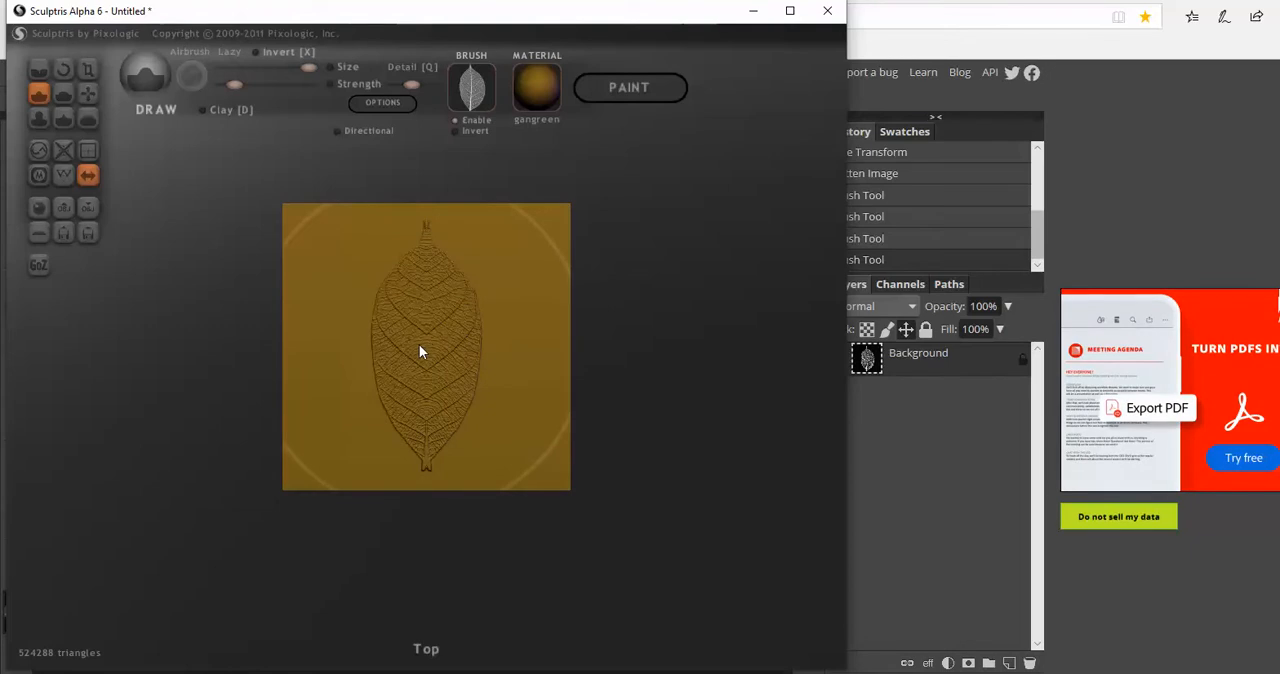
key(ctrl+z)
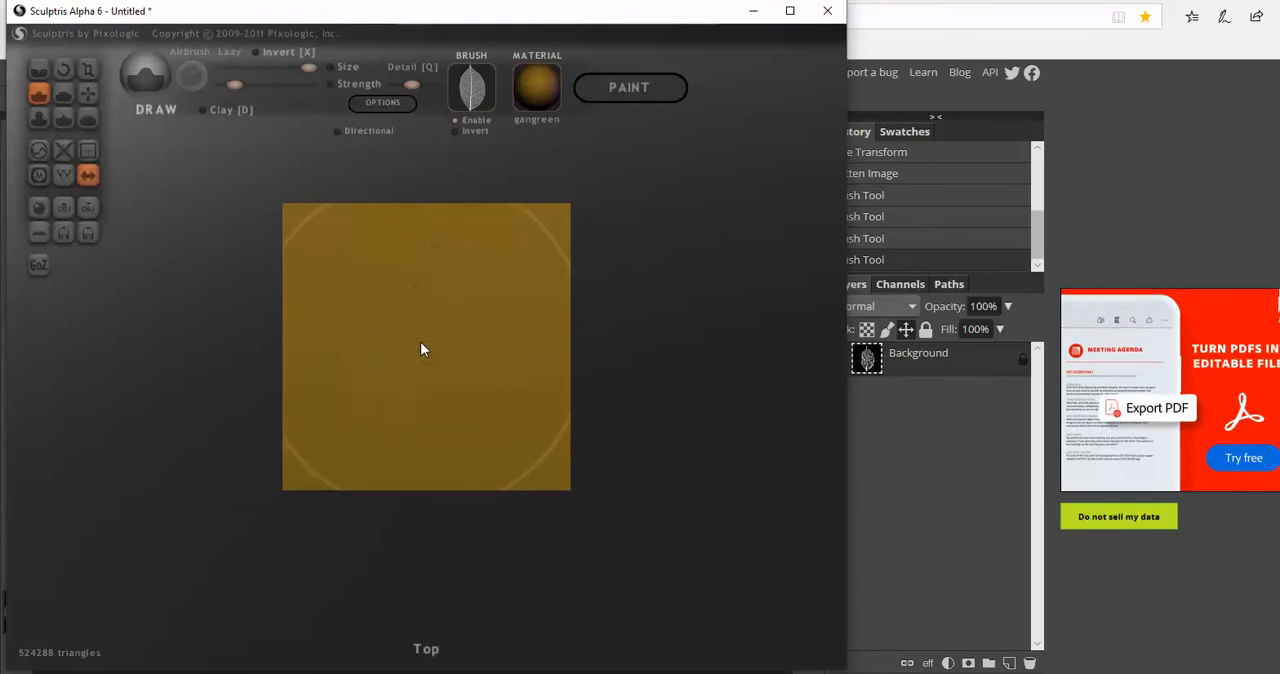
scroll(424, 336, down, 2)
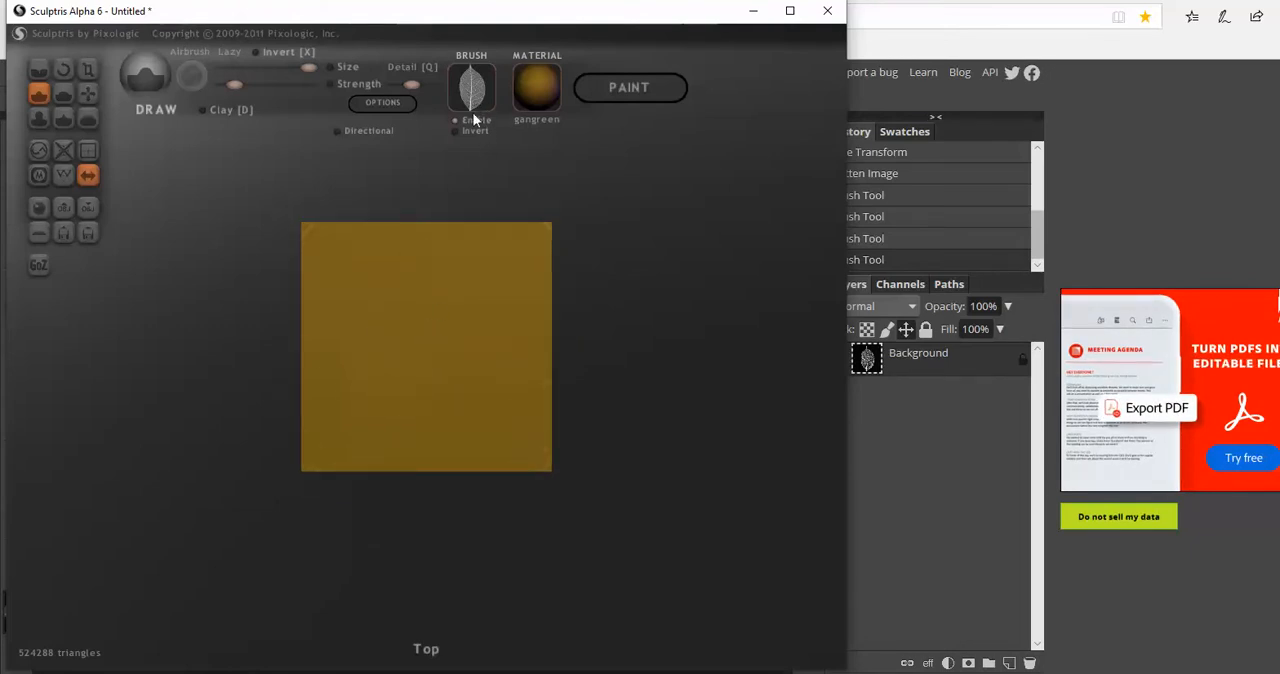
click(426, 341)
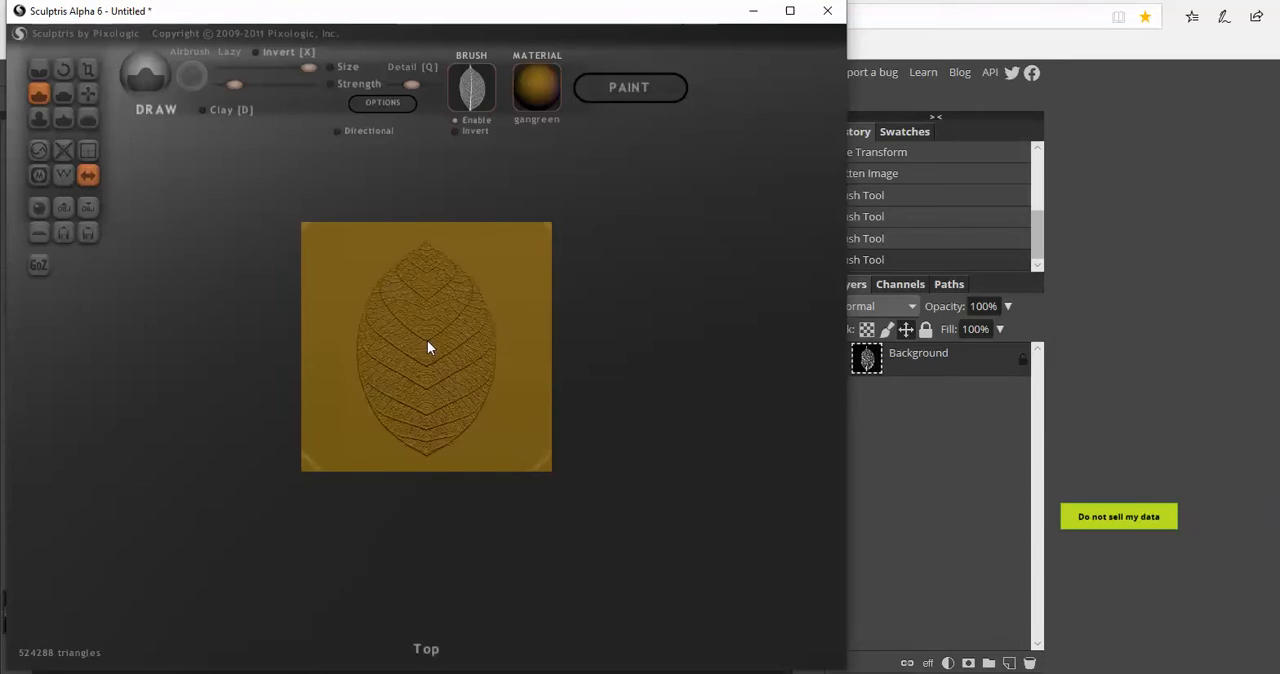
key(ctrl+z)
click(427, 341)
key(ctrl+z)
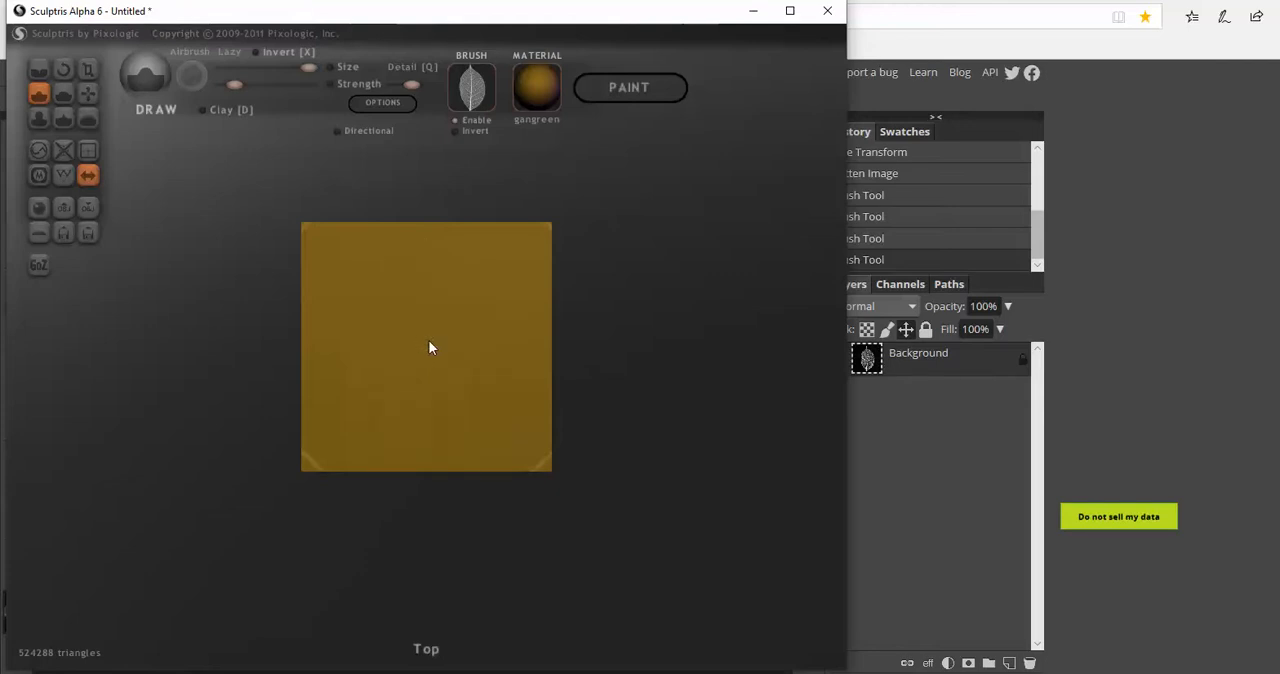
click(429, 347)
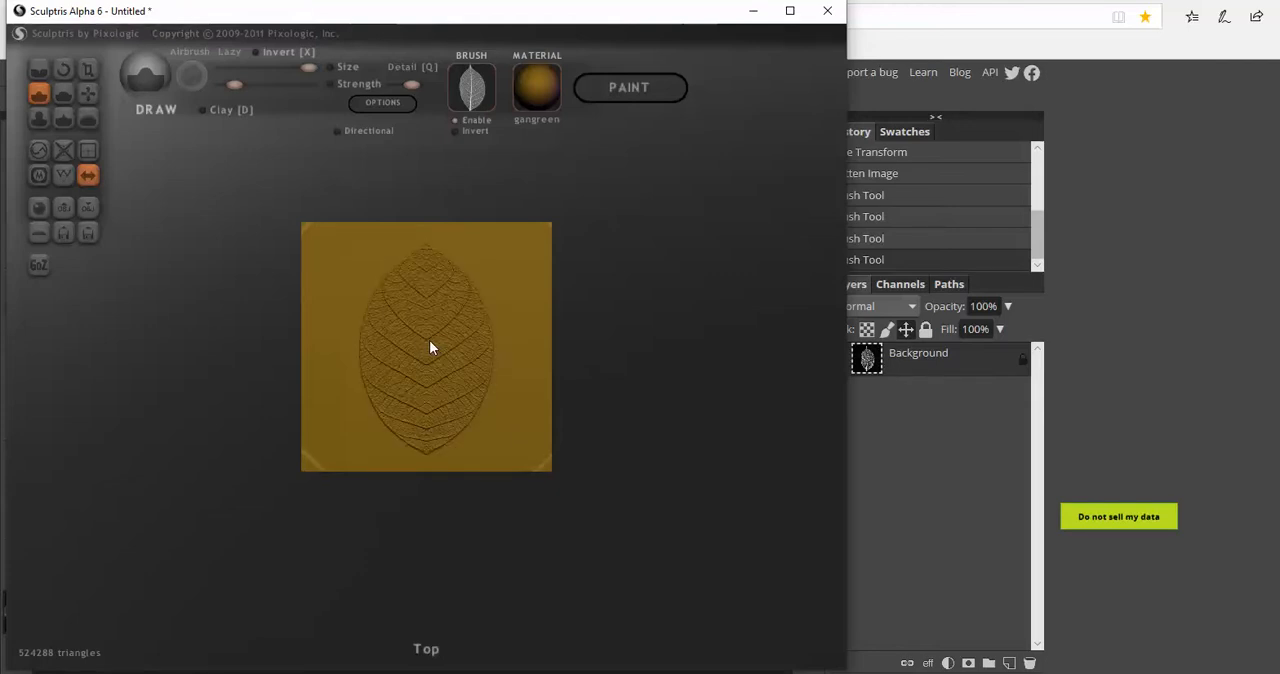
key(ctrl+z)
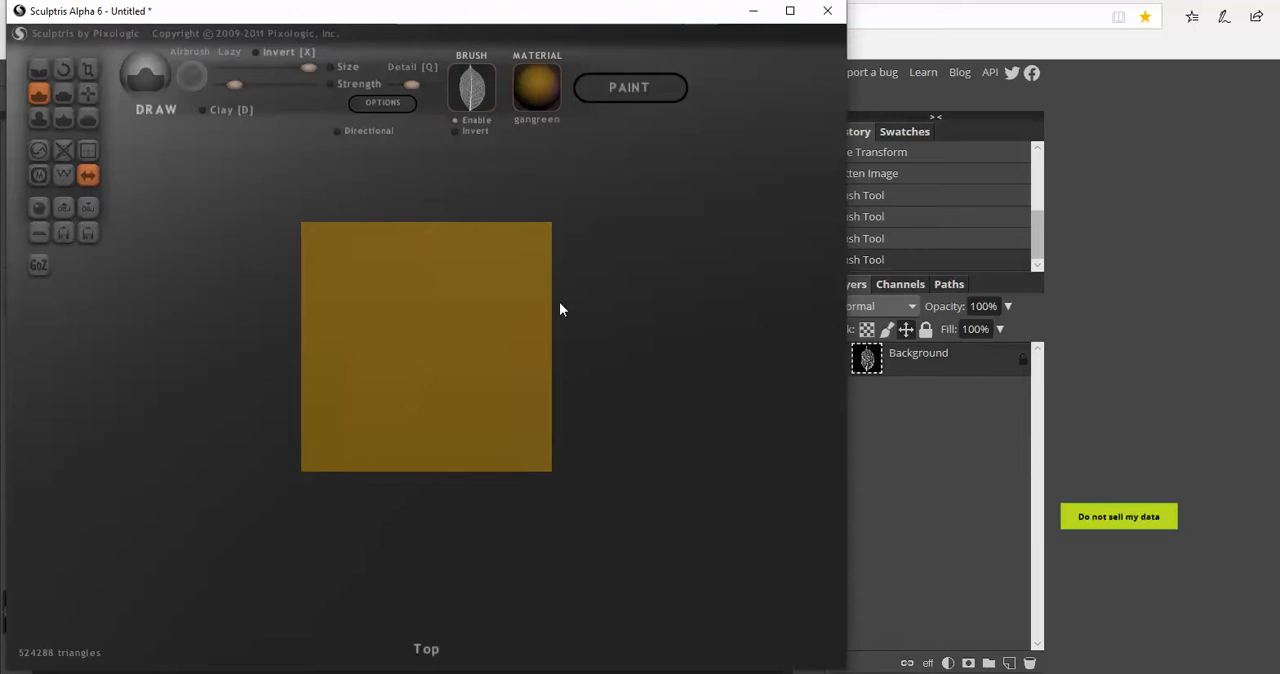
Turn off symmetry and stamp the leaf once at the plane's centre, checking the relief up close
click(88, 175)
click(666, 388)
click(425, 358)
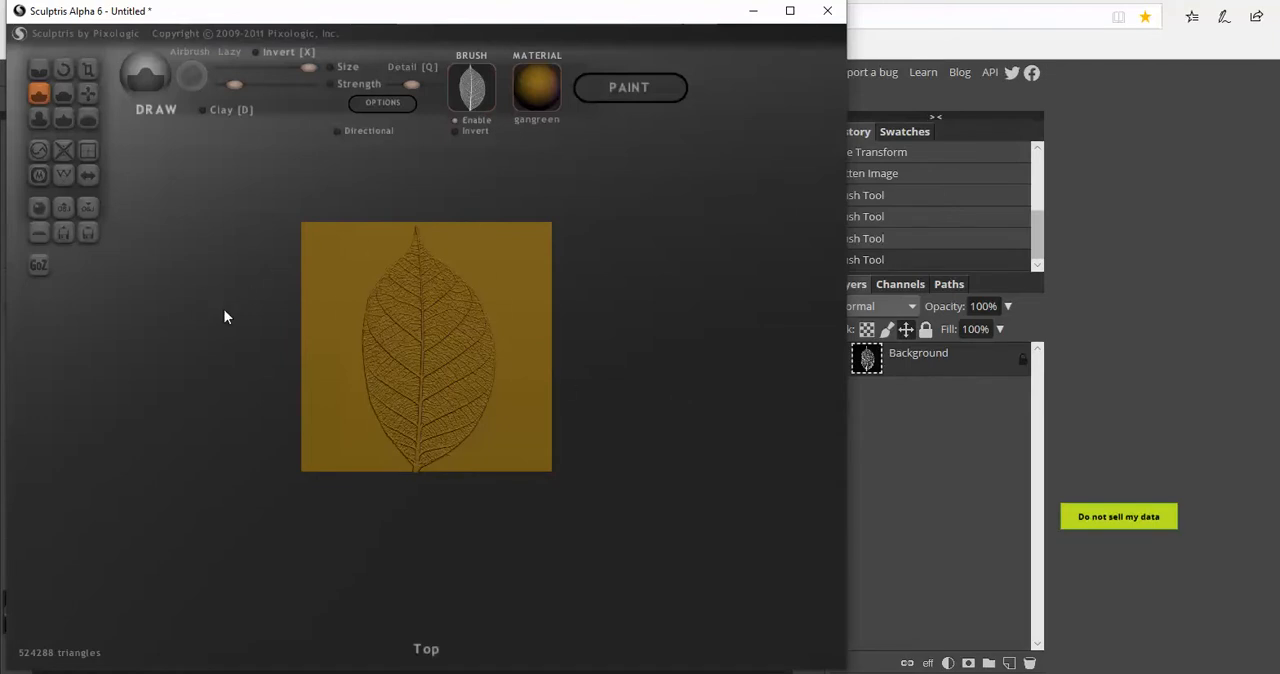
scroll(218, 303, up, 2)
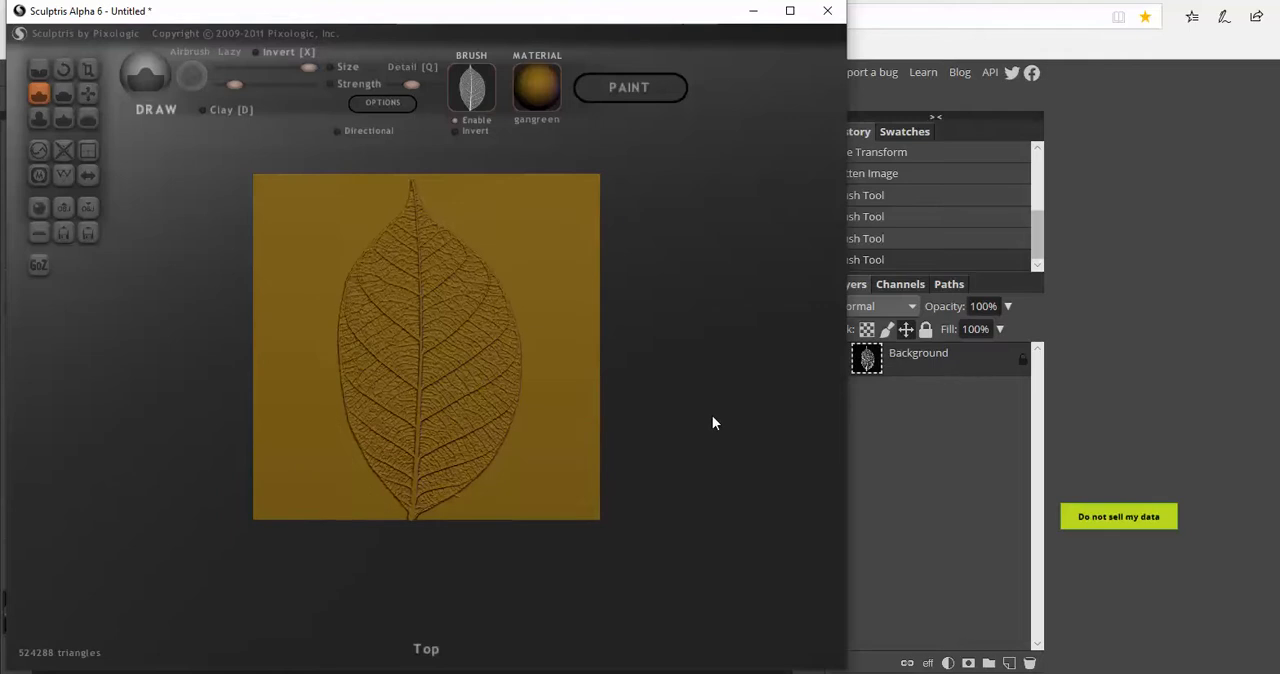
scroll(712, 423, down, 1)
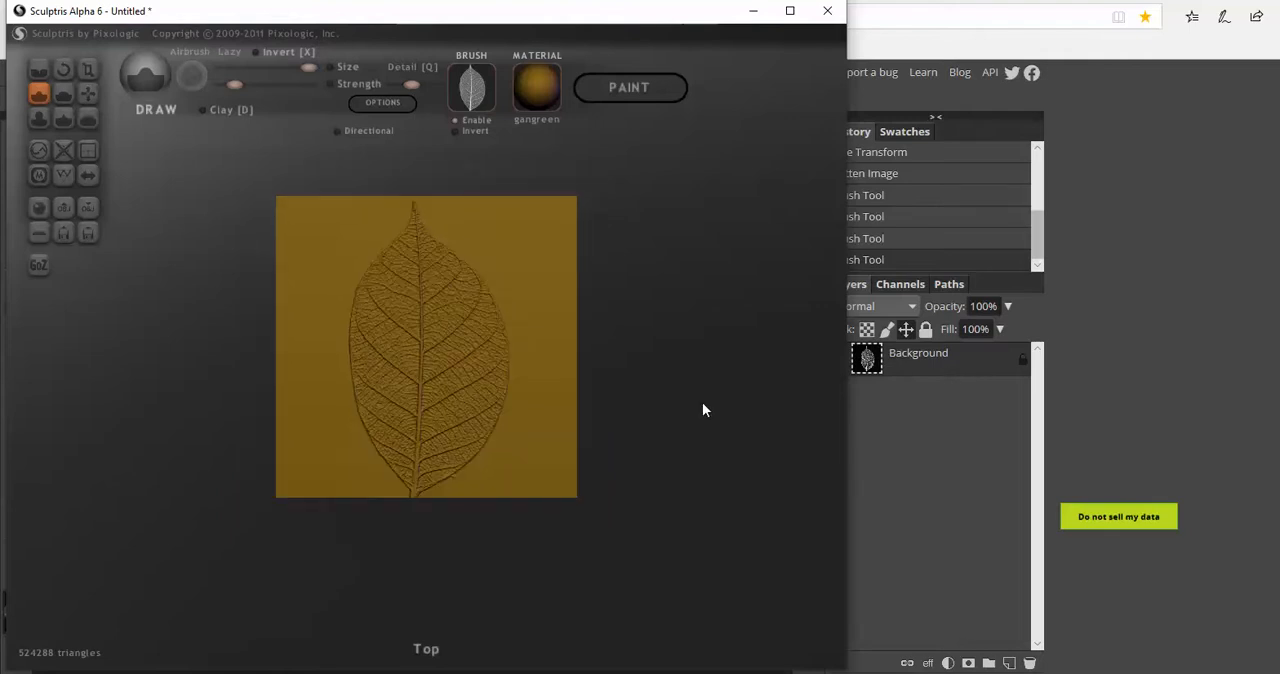
scroll(700, 404, up, 3)
mouse_move(720, 414)
mouse_down()
mouse_move(657, 366)
mouse_move(677, 436)
mouse_move(726, 471)
mouse_move(703, 406)
mouse_move(714, 441)
mouse_move(718, 404)
mouse_up()
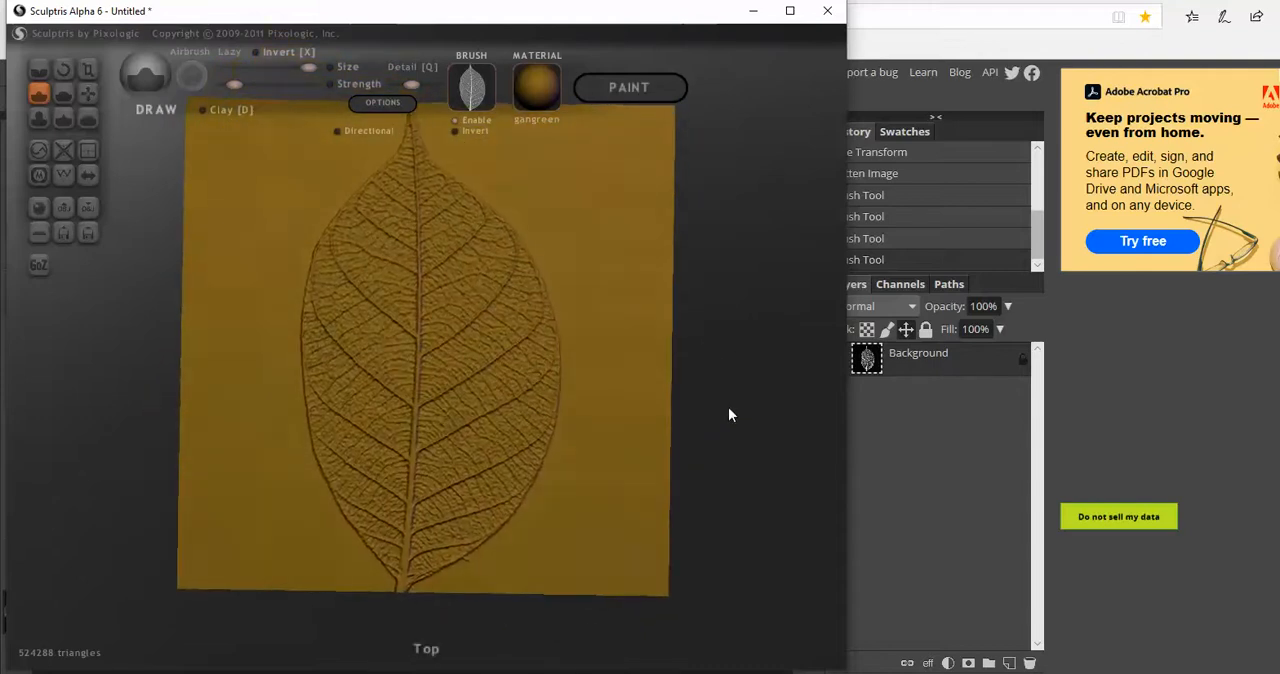
scroll(728, 407, down, 3)
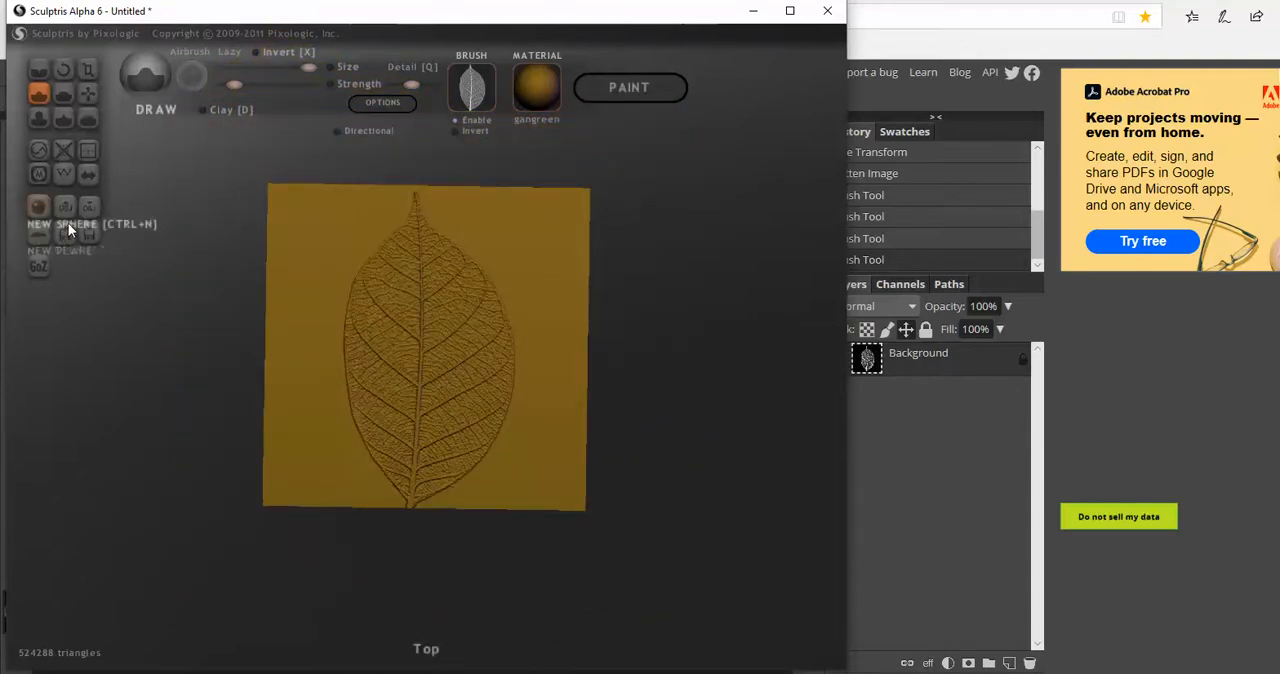
mouse_move(205, 354)
mouse_down()
mouse_move(208, 324)
mouse_move(202, 355)
mouse_up()
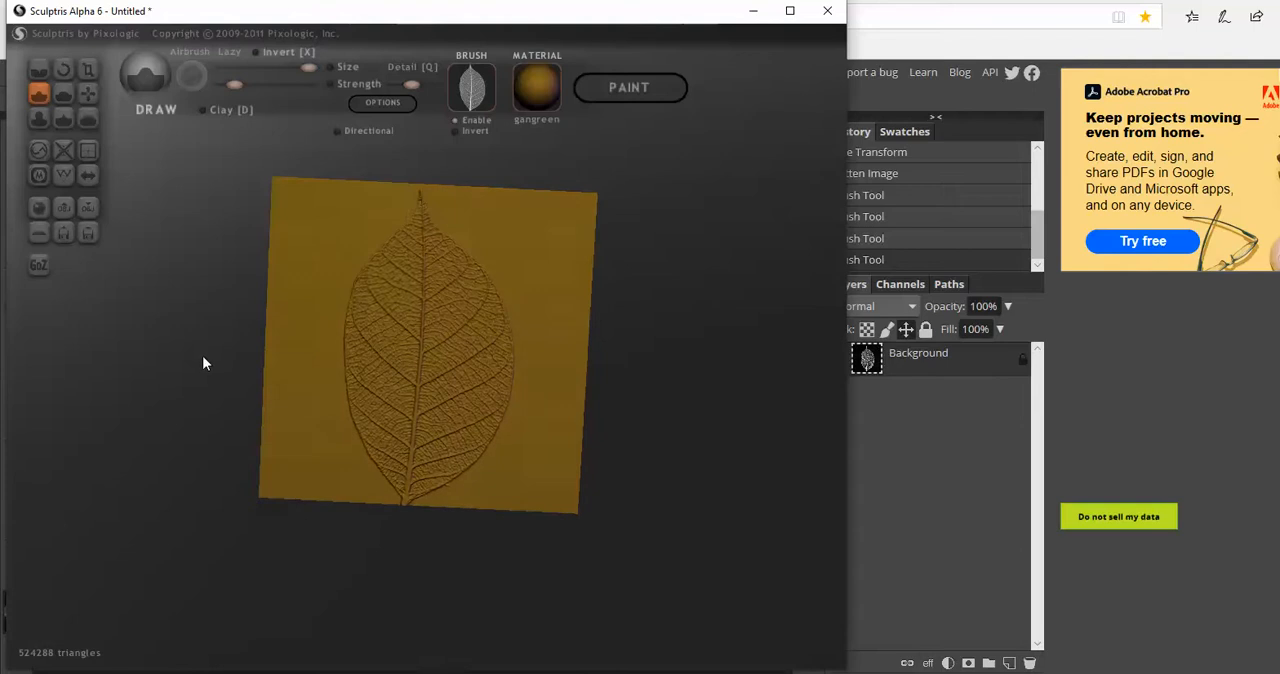
Replace the plane with a sphere in a new scene, widen the window, and activate the global Scale tool
click(37, 212)
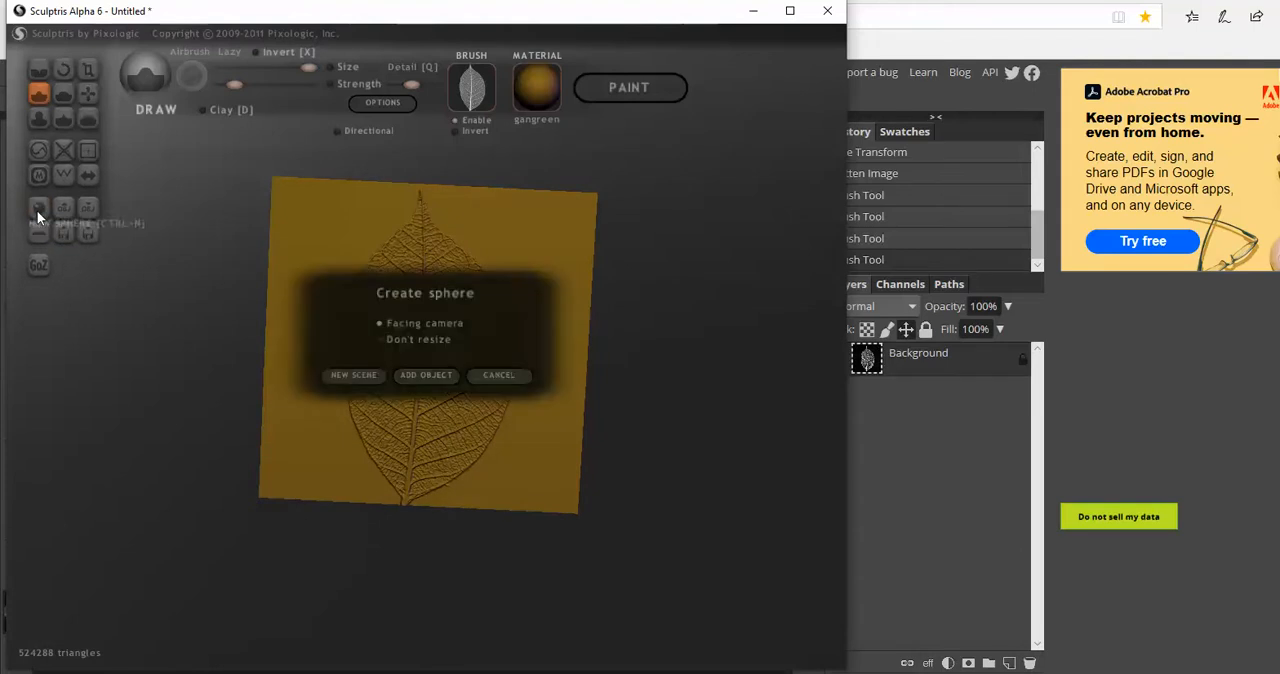
click(354, 378)
click(650, 388)
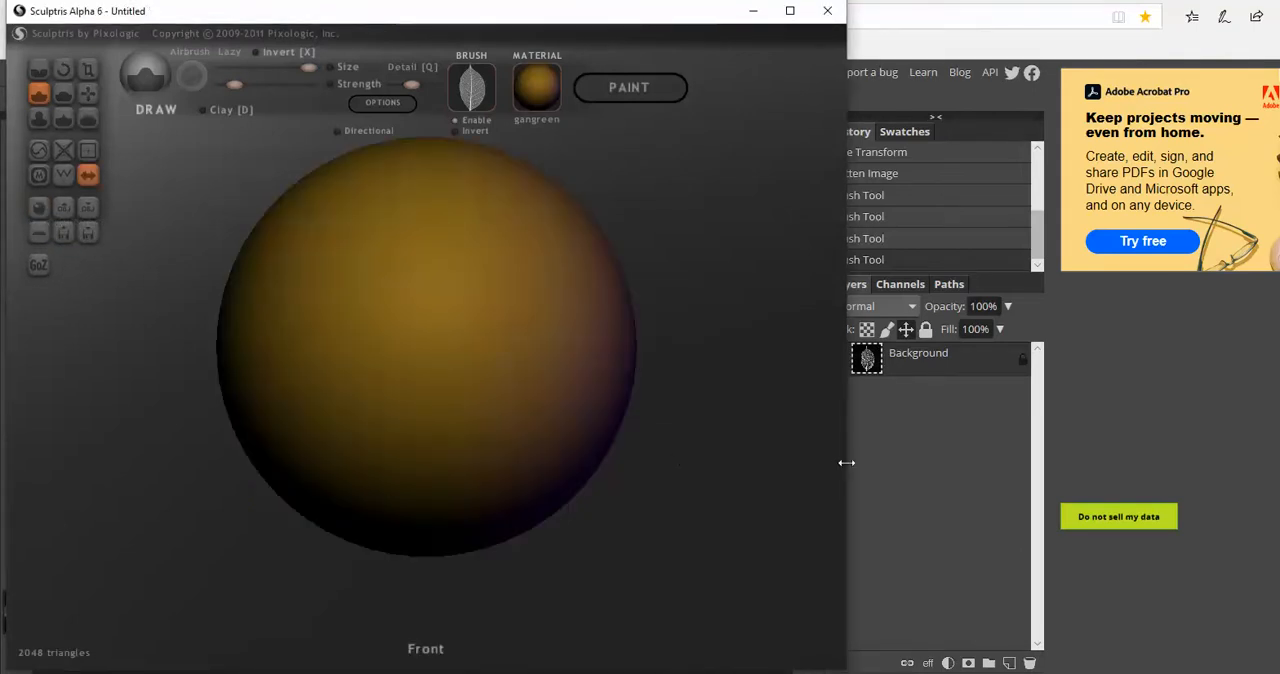
drag(846, 462, 1279, 462)
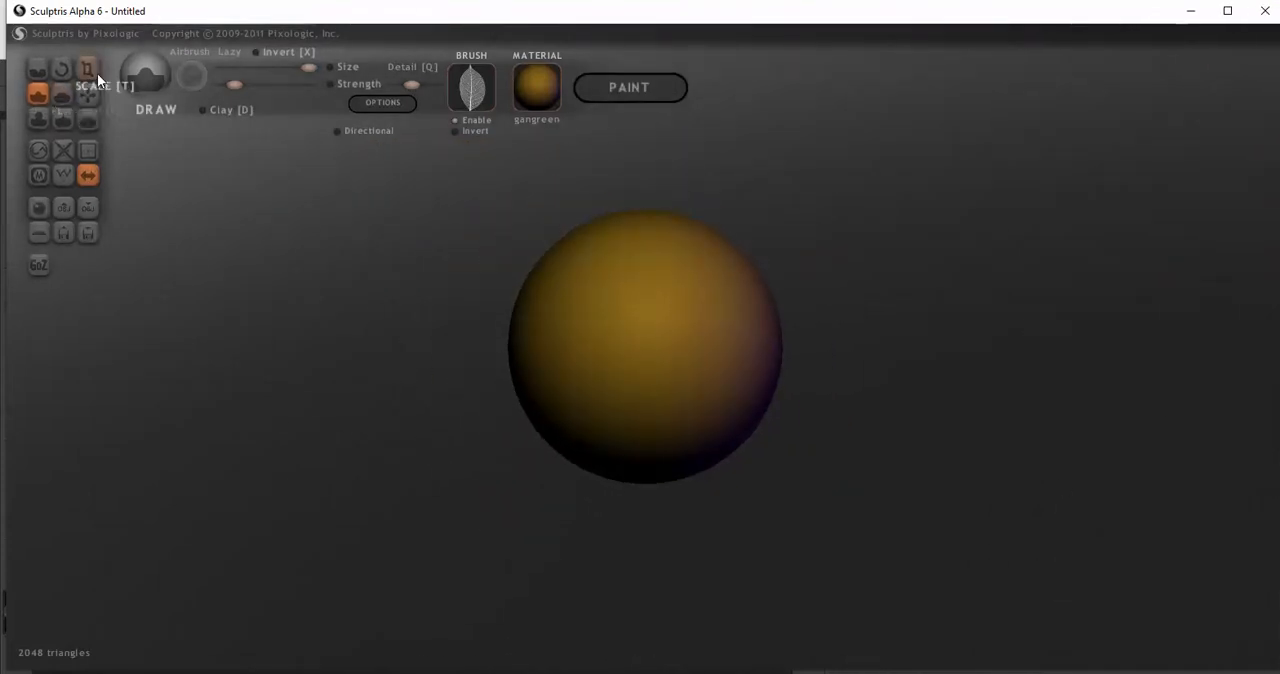
scroll(422, 380, down, 3)
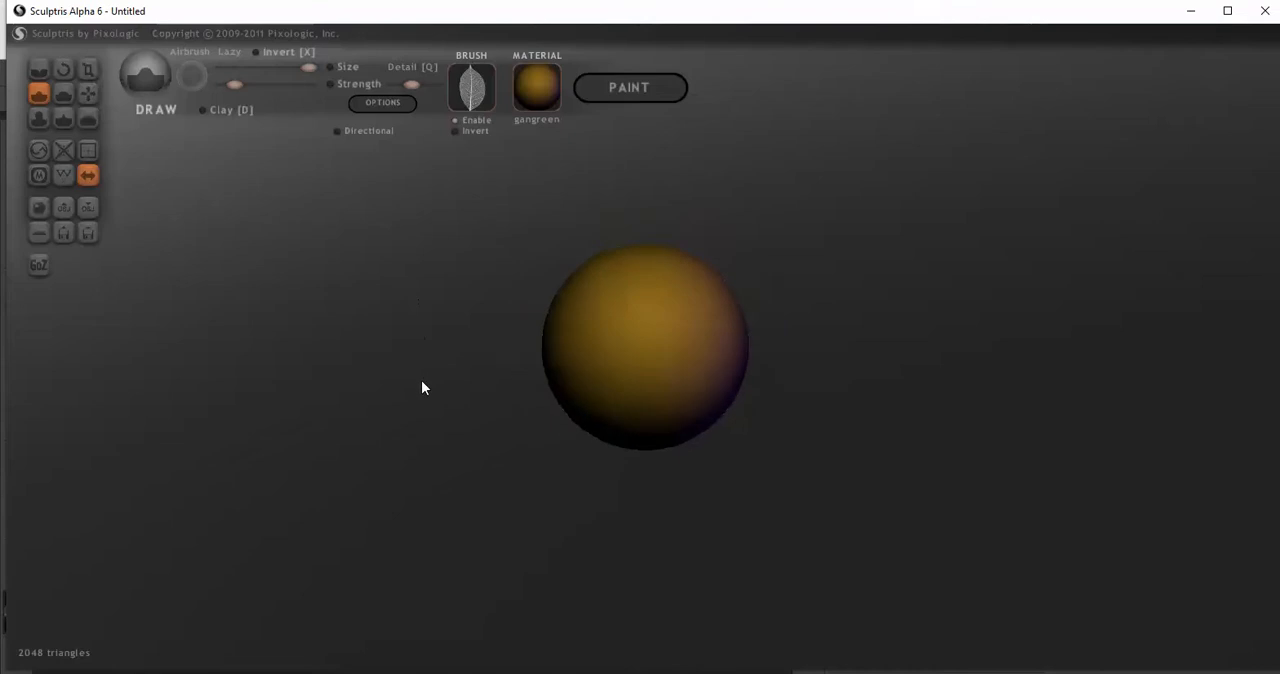
click(89, 67)
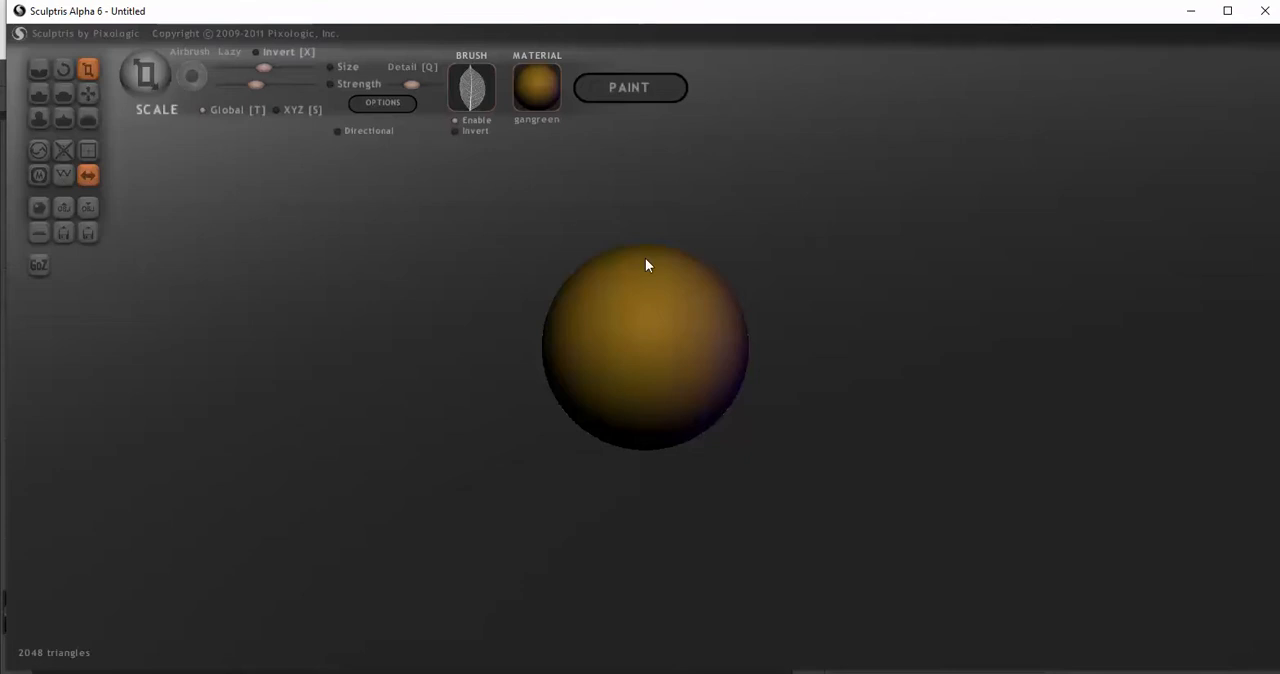
drag(645, 262, 629, 540)
drag(641, 483, 646, 451)
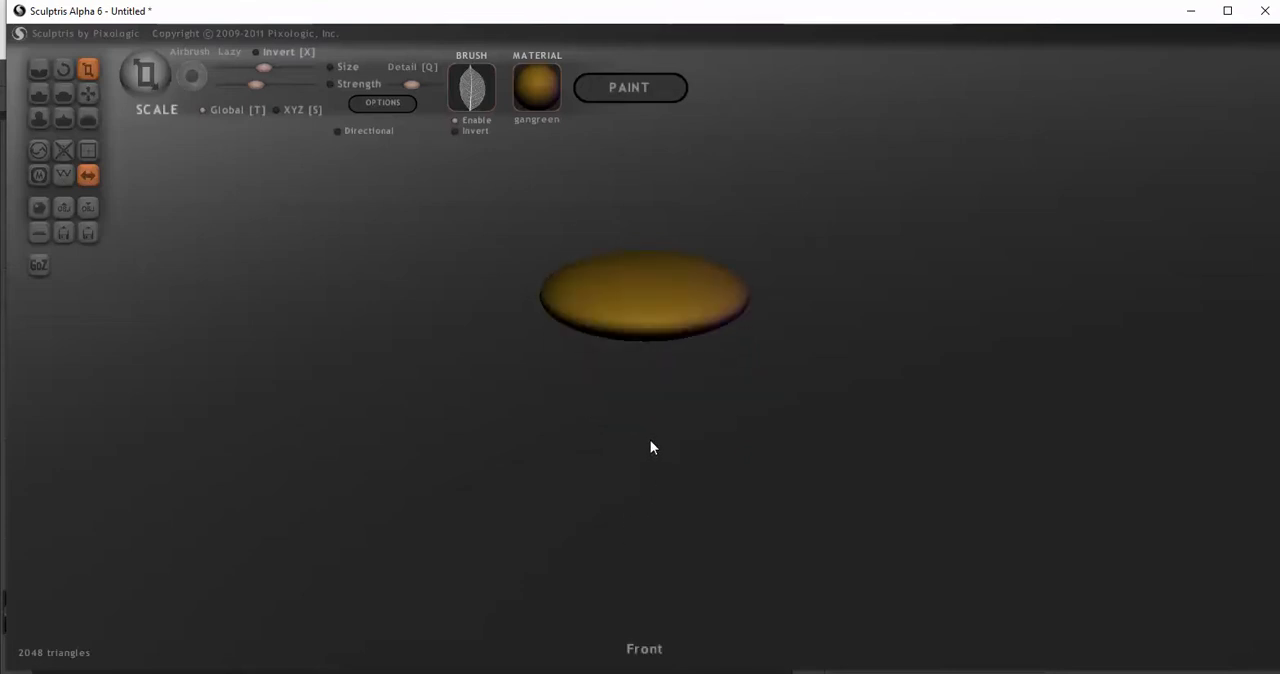
key(ctrl+z)
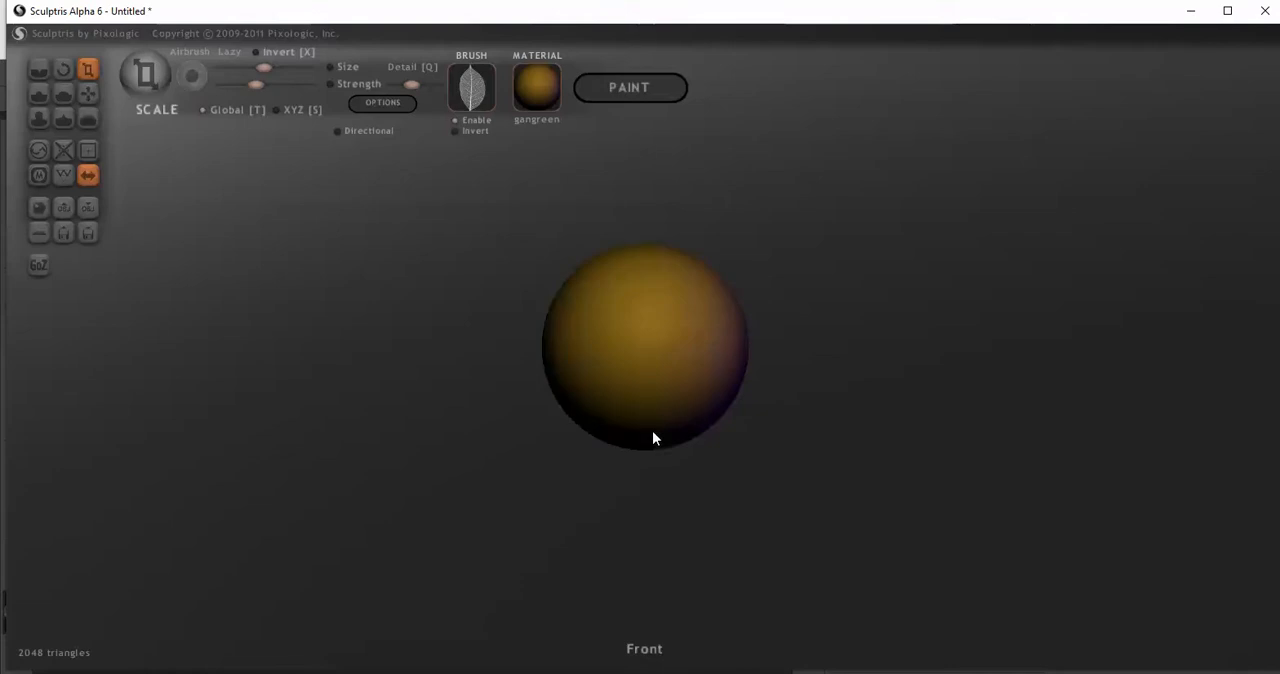
Flatten the sphere from front to back into a thin disc and stretch it vertically into a tall oval
drag(782, 435, 591, 443)
drag(714, 362, 290, 334)
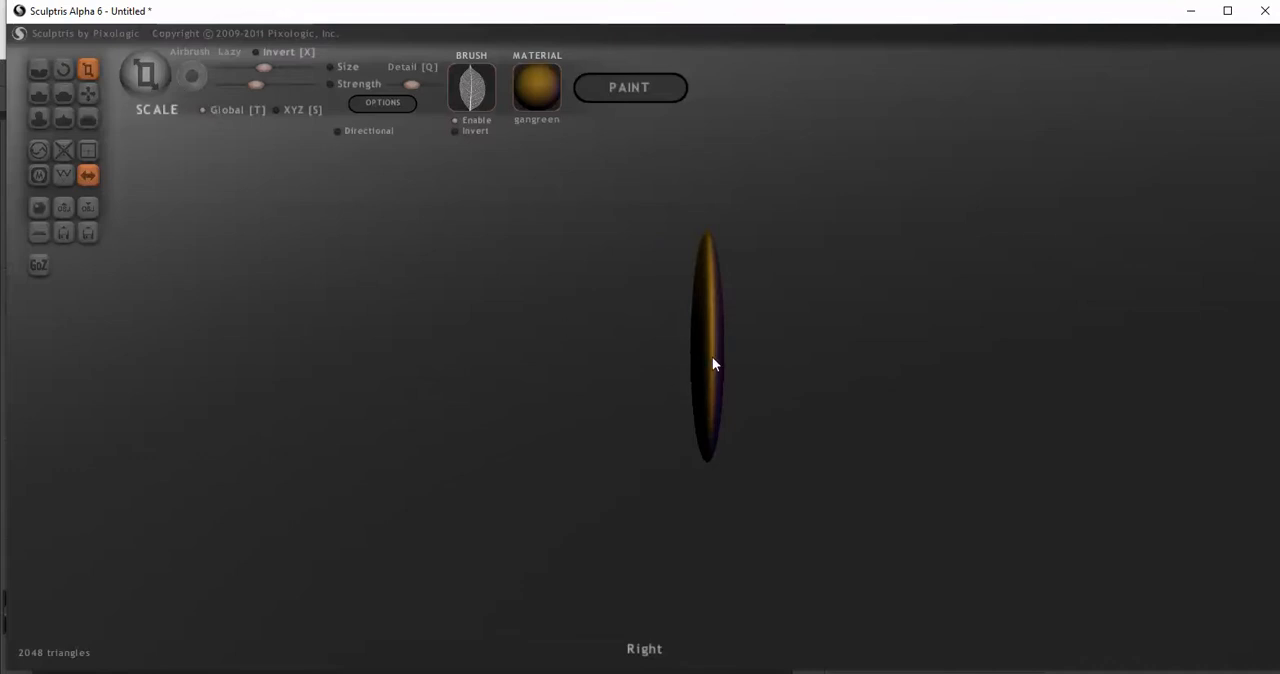
mouse_move(687, 364)
mouse_down()
mouse_move(526, 351)
mouse_move(711, 357)
mouse_up()
key(shift)
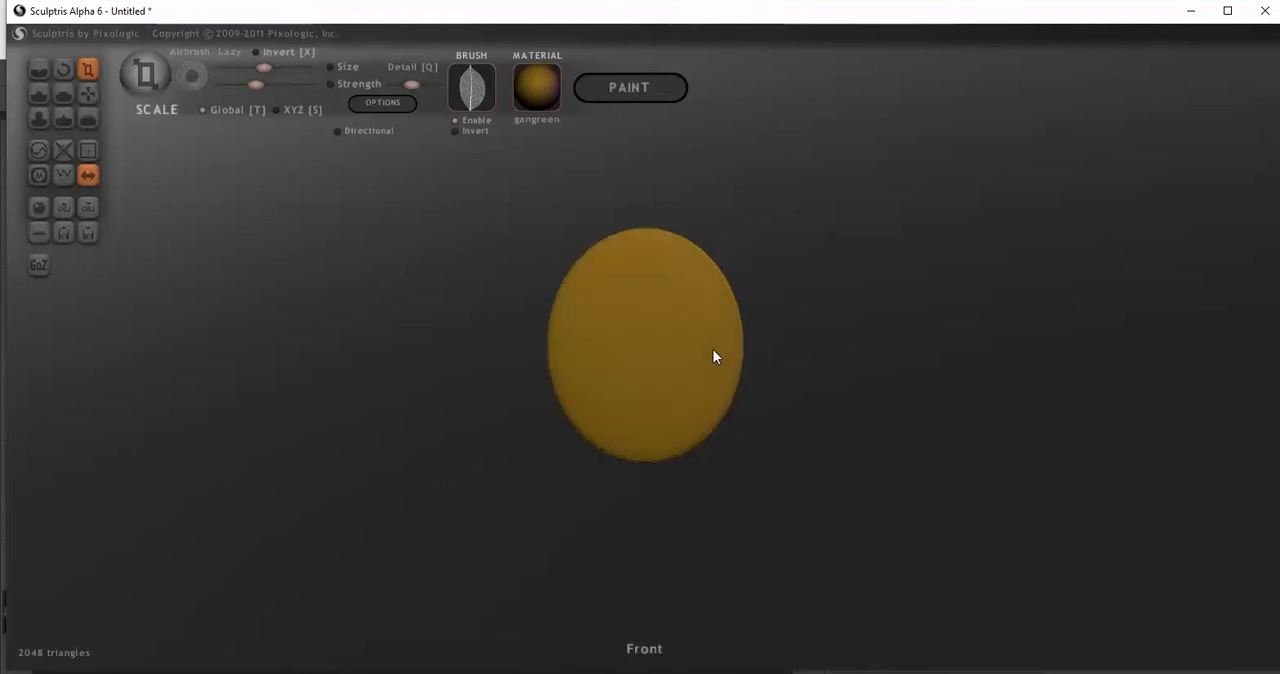
drag(646, 277, 639, 212)
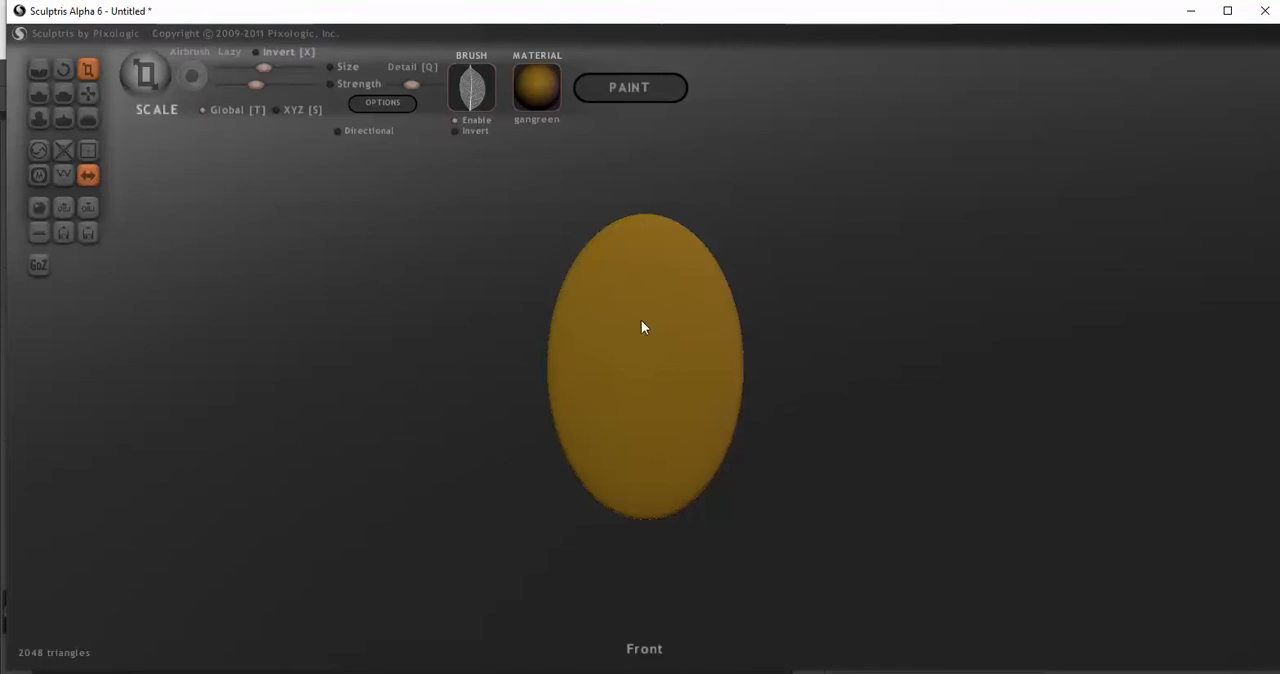
drag(642, 321, 647, 310)
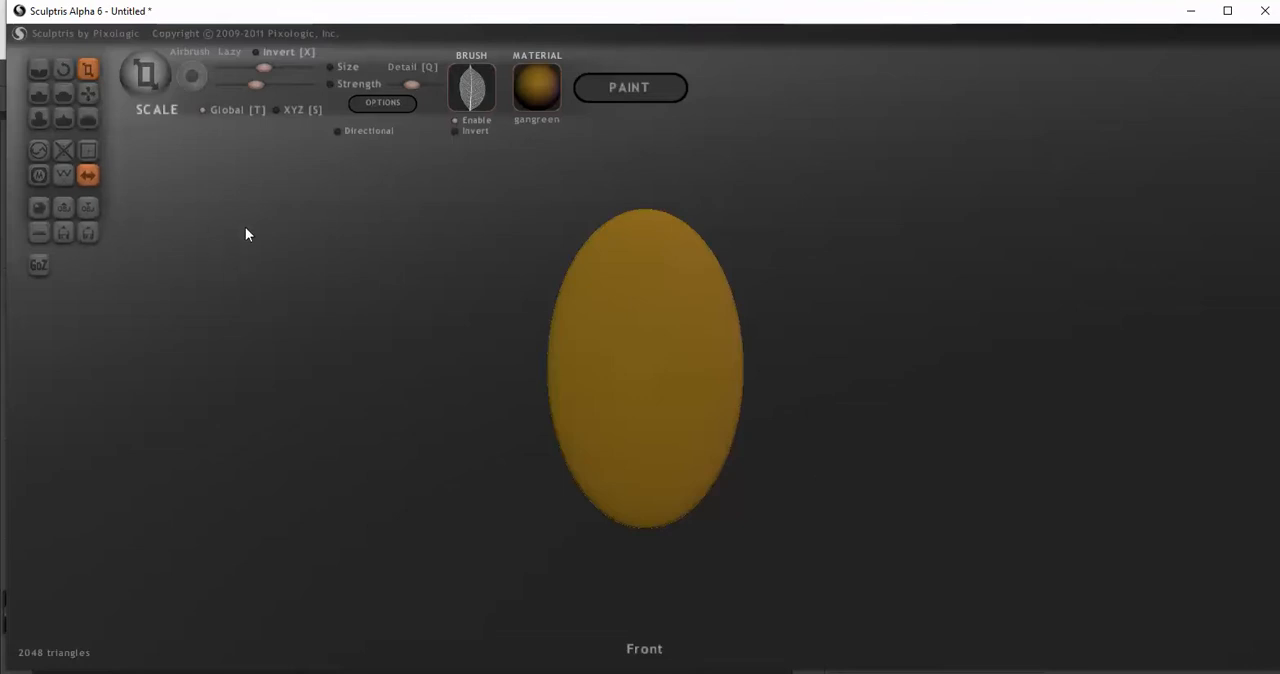
Subdivide the whole flattened oval four times and return to the front view
click(90, 149)
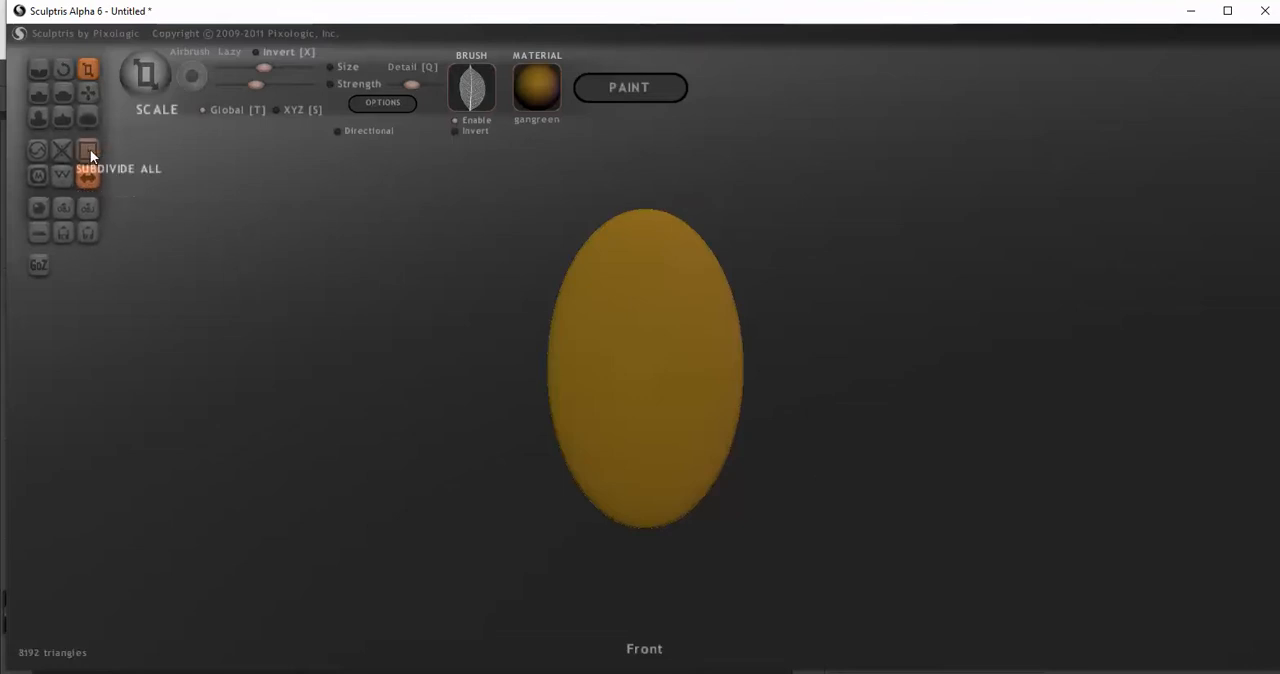
click(90, 149)
click(90, 149)
click(90, 149)
drag(790, 436, 705, 314)
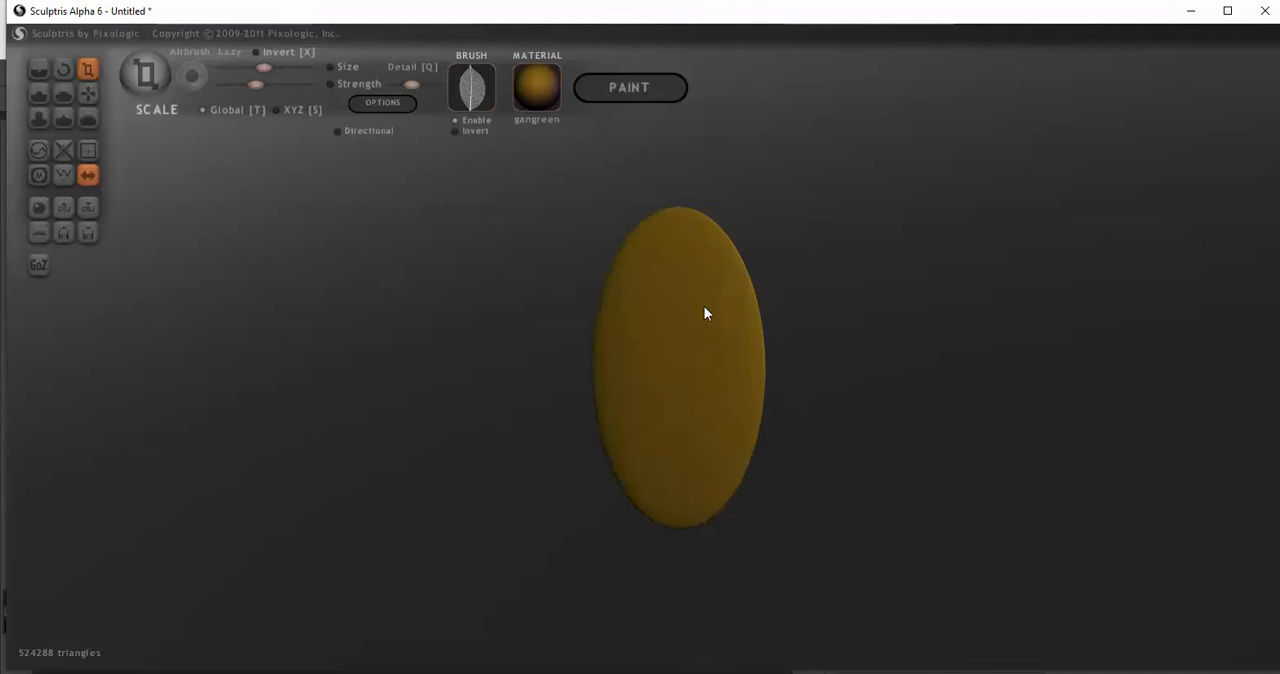
drag(749, 451, 850, 422)
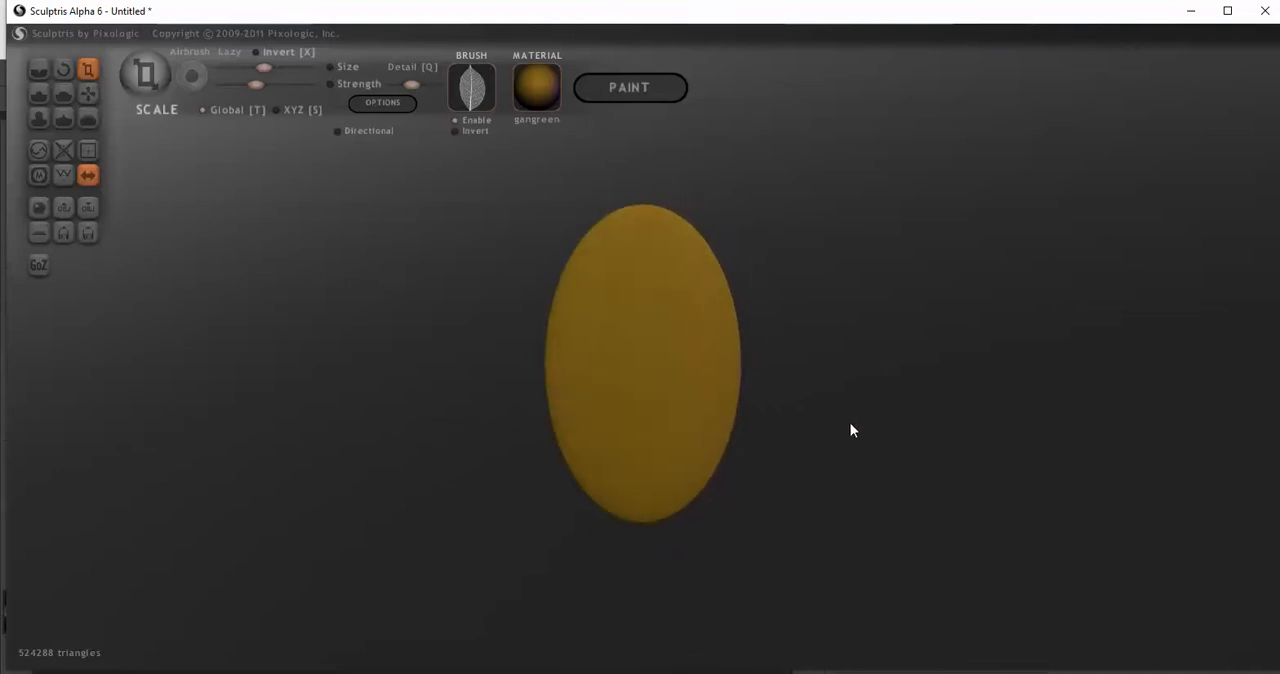
shift+click(819, 352)
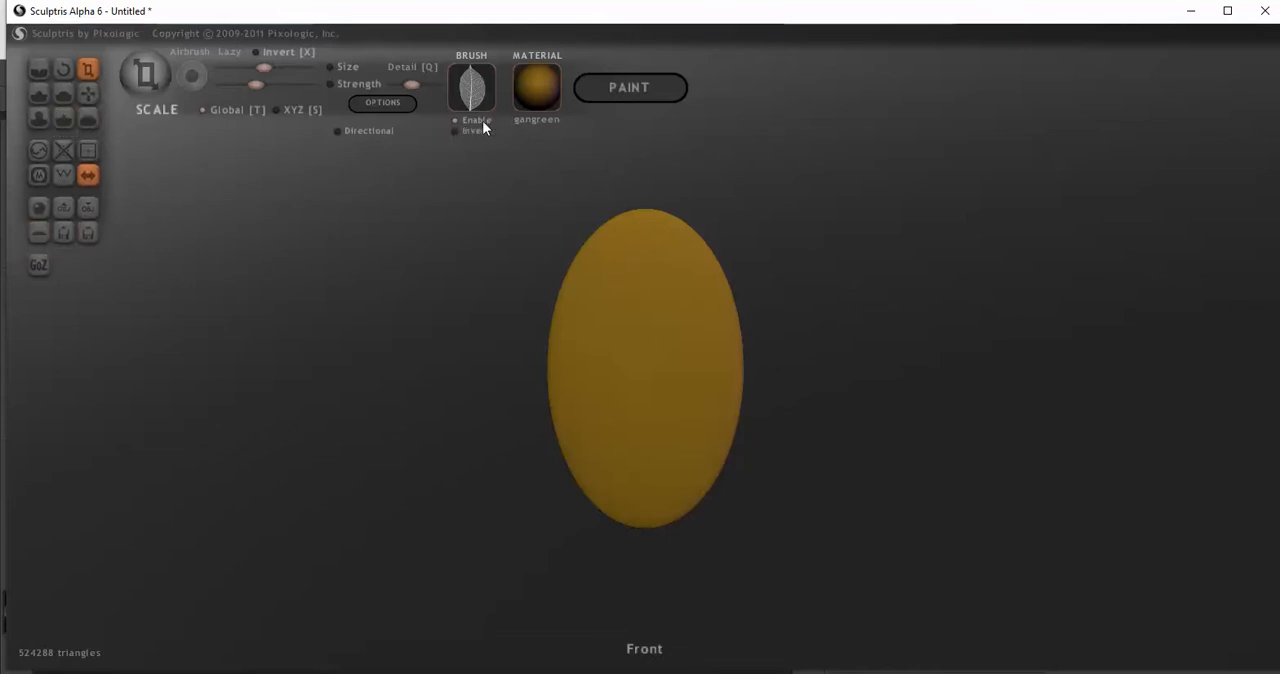
Try a leaf stamp on the flattened oval with the Draw brush, undo it, and turn off symmetry
click(38, 94)
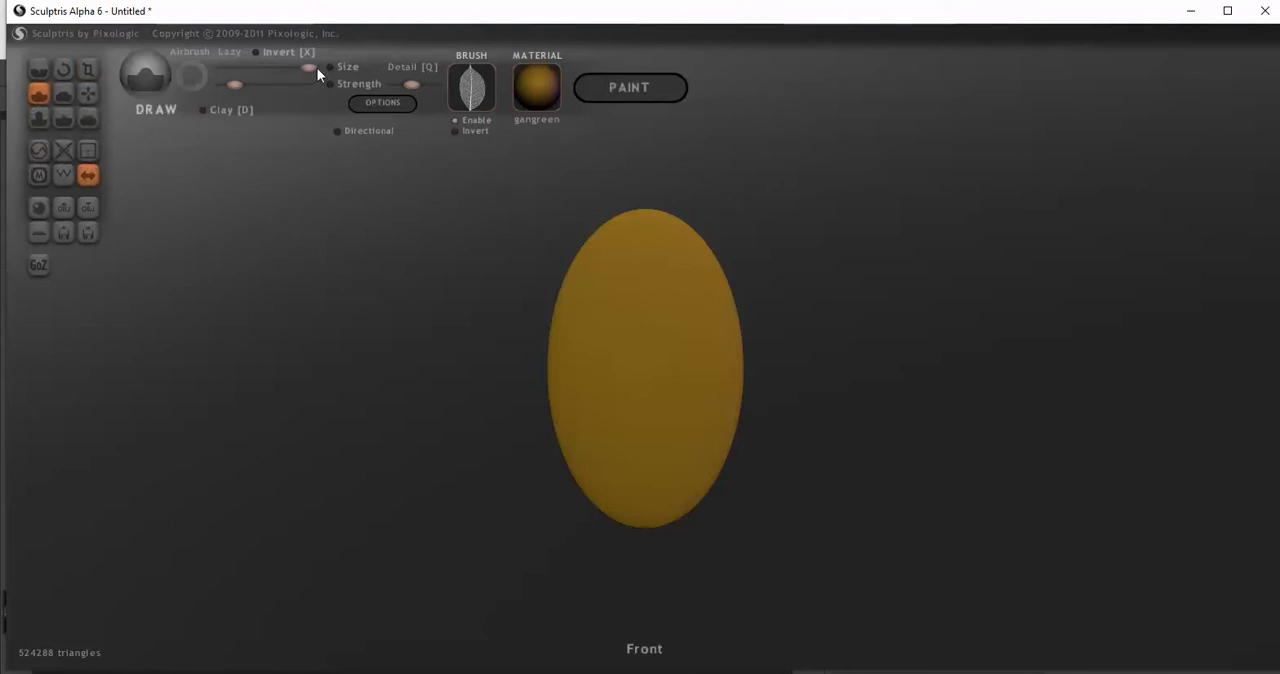
click(648, 378)
key(ctrl+z)
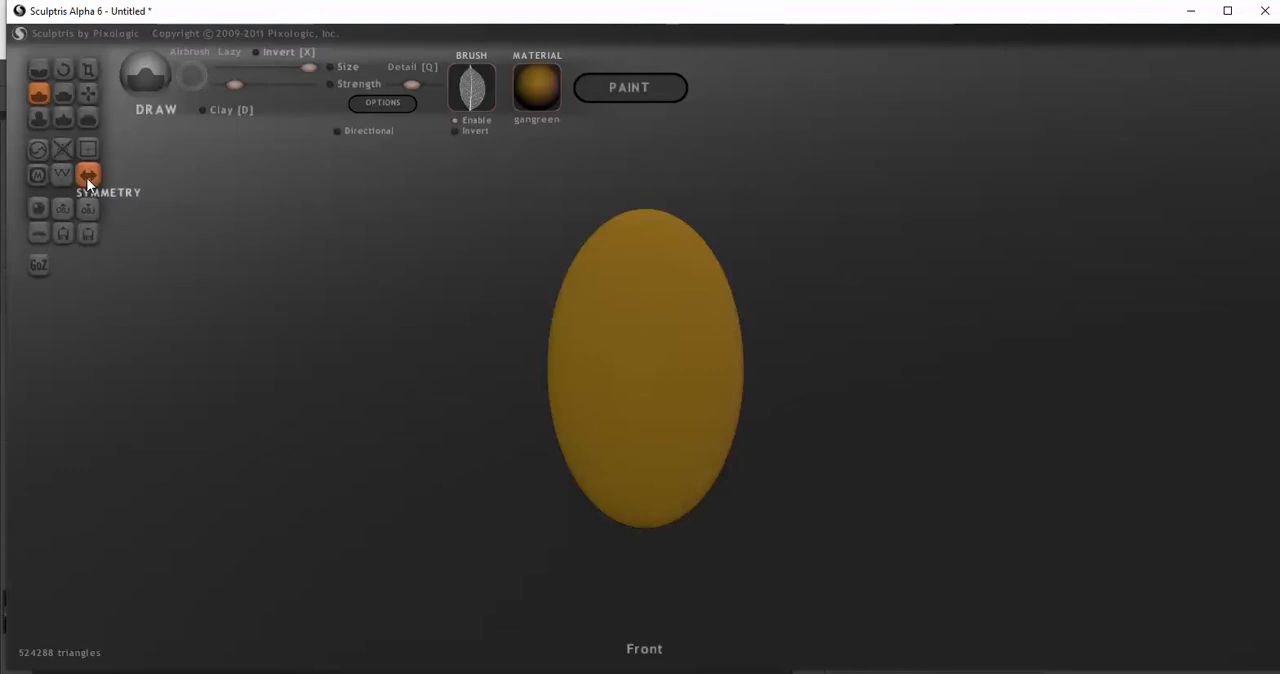
click(88, 174)
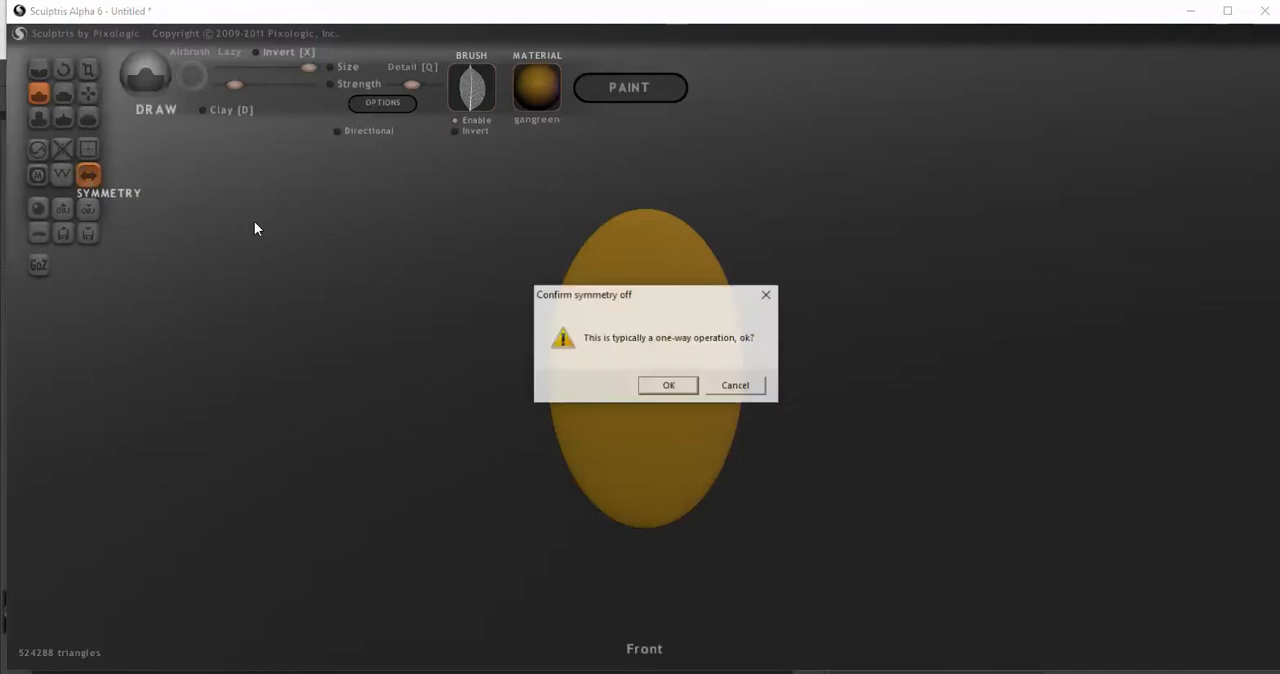
click(670, 386)
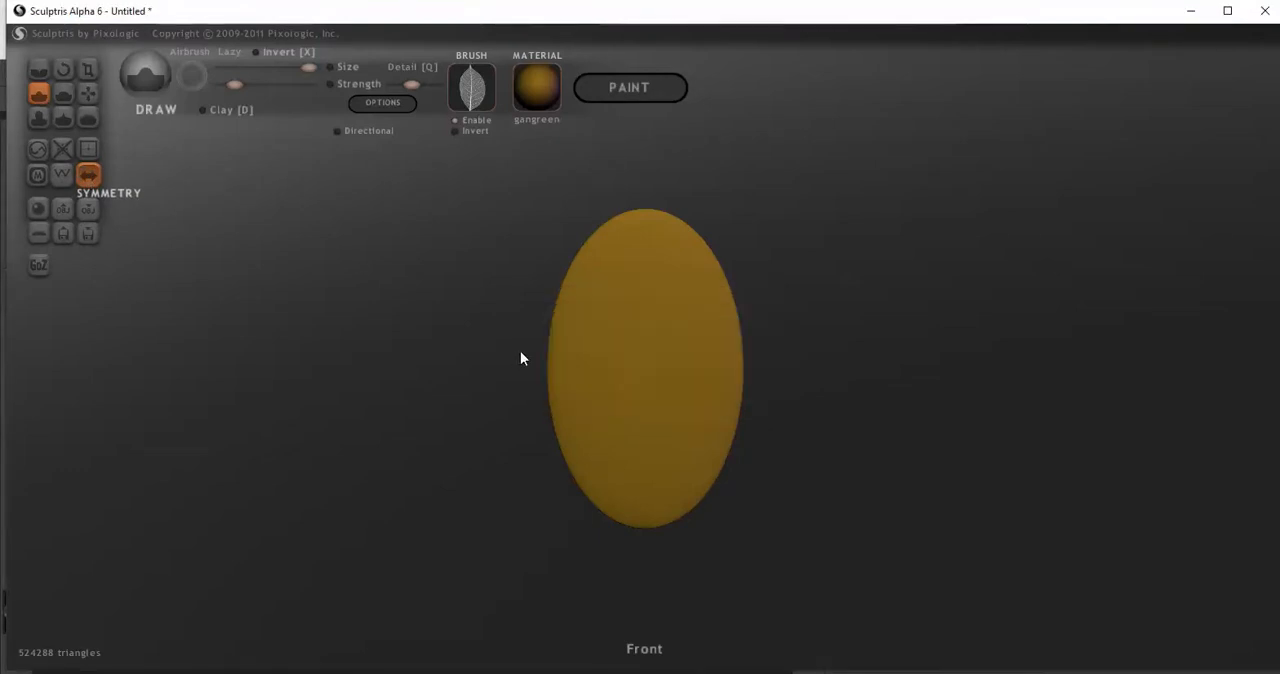
Try leaf stamps at the oval's centre at decreasing view scales to match the leaf size, and undo them
click(643, 367)
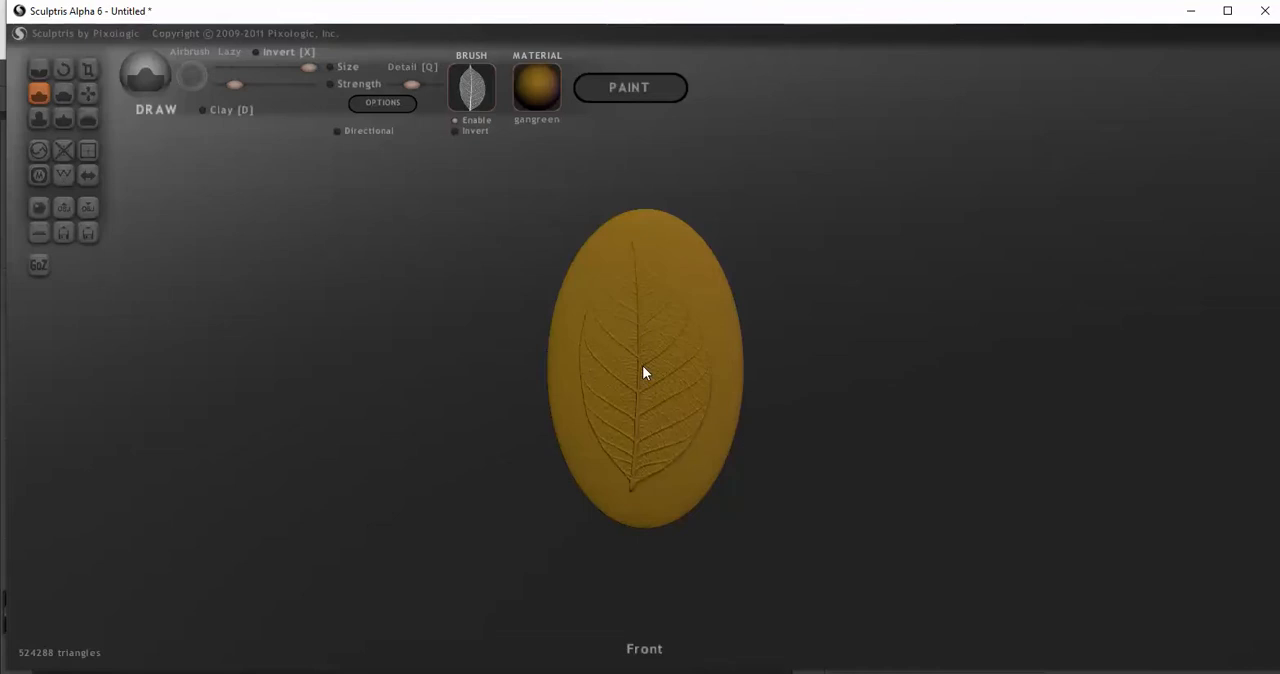
key(ctrl+z)
scroll(646, 370, down, 1)
scroll(646, 378, down, 1)
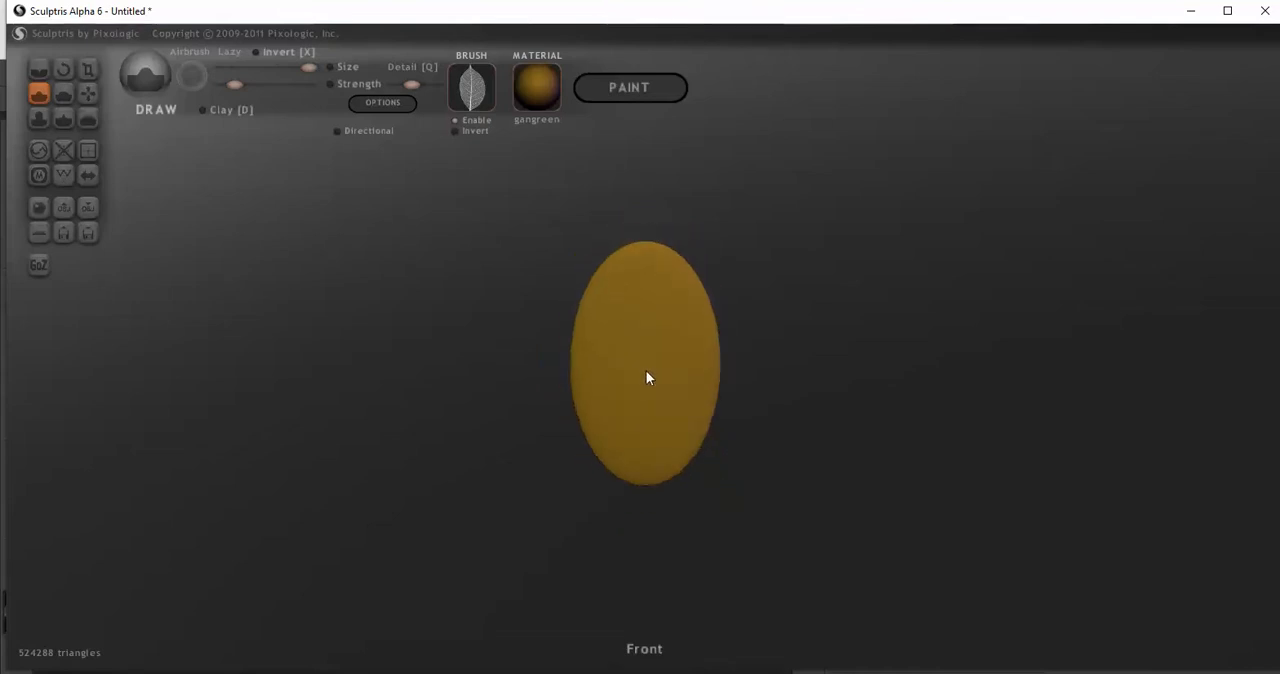
click(645, 379)
key(ctrl+z)
scroll(645, 377, down, 1)
key(ctrl+y)
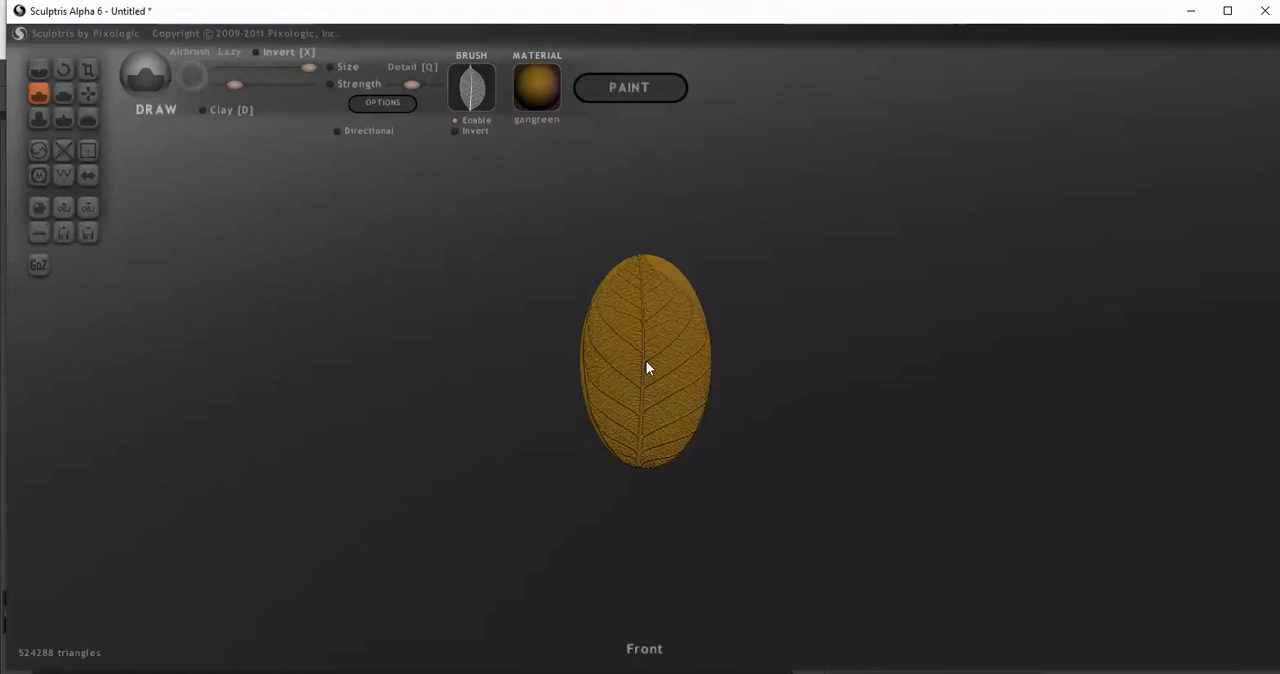
key(ctrl+z)
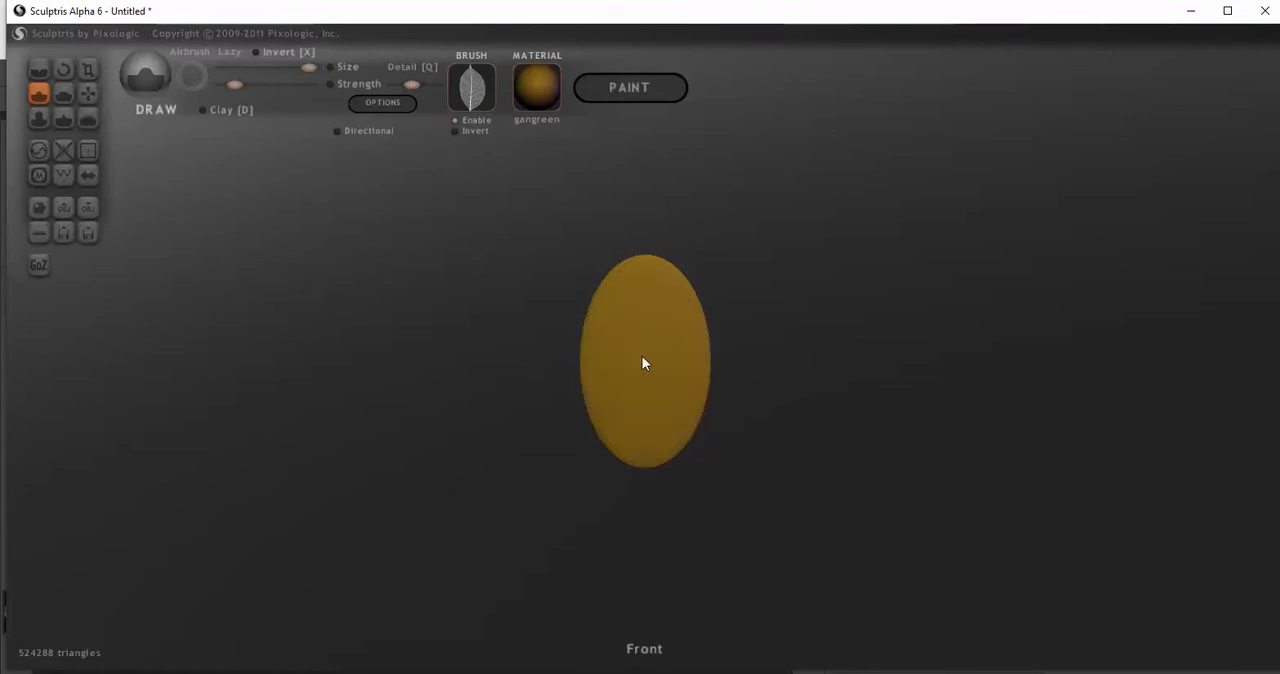
Try the leaf stamp once more with the oval displayed smaller, and undo it
scroll(642, 363, down, 2)
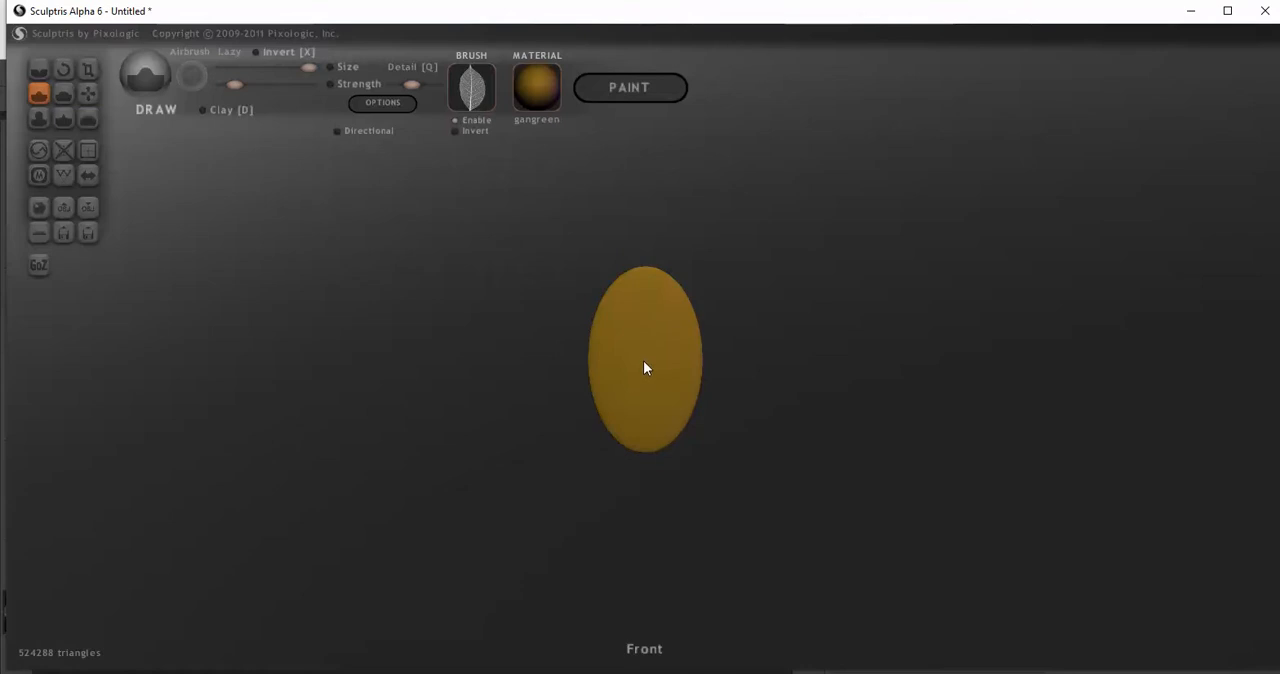
scroll(643, 368, up, 2)
scroll(643, 368, down, 1)
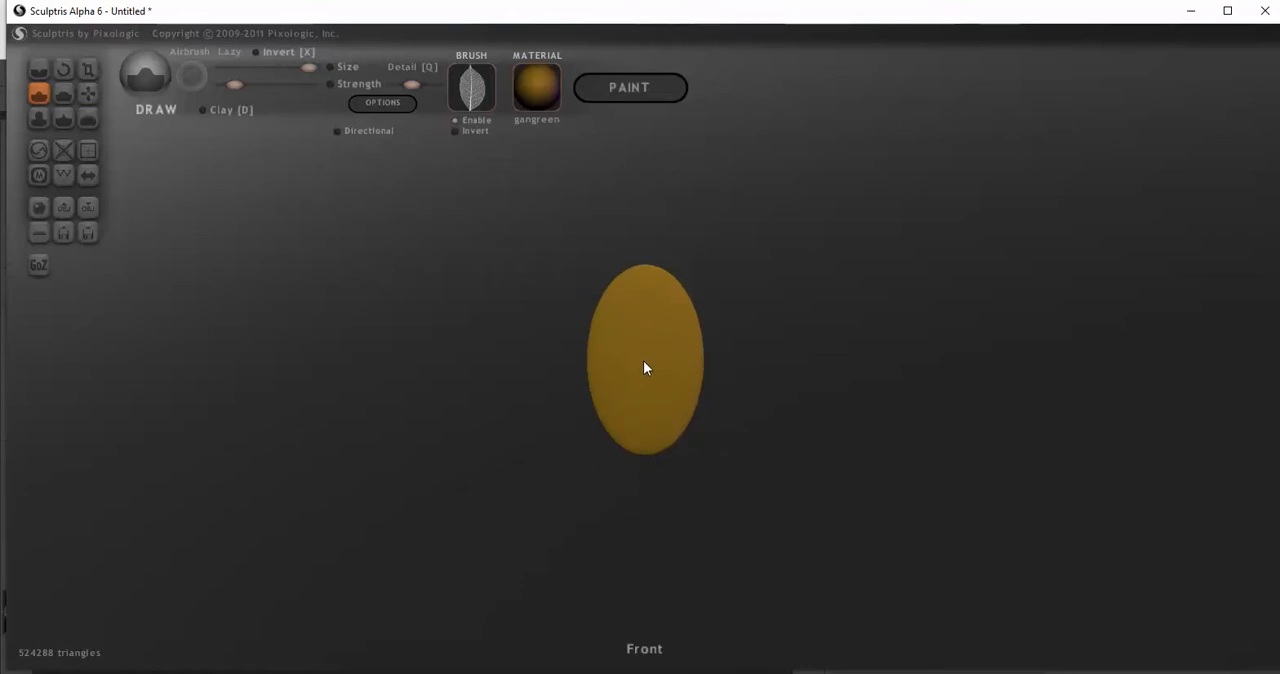
click(644, 362)
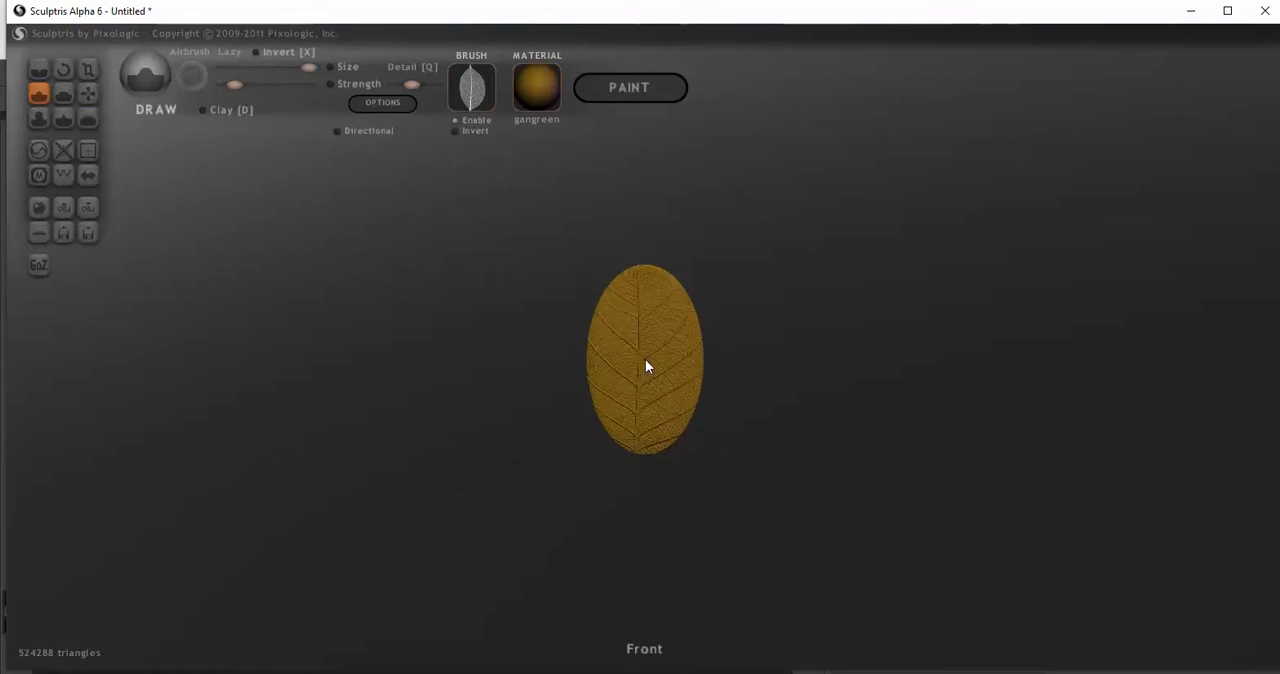
key(ctrl+z)
scroll(440, 302, up, 2)
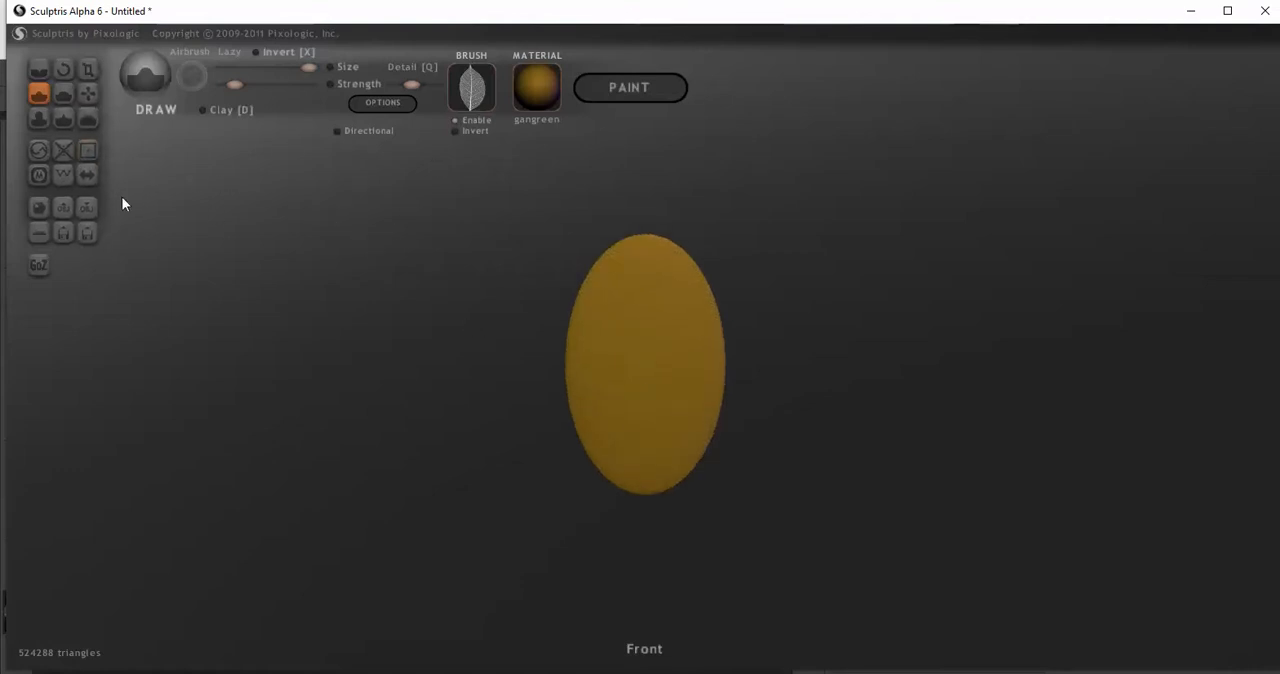
Turn symmetry back on and pull the oval's upper end upward into a point with the Grab tool
click(86, 174)
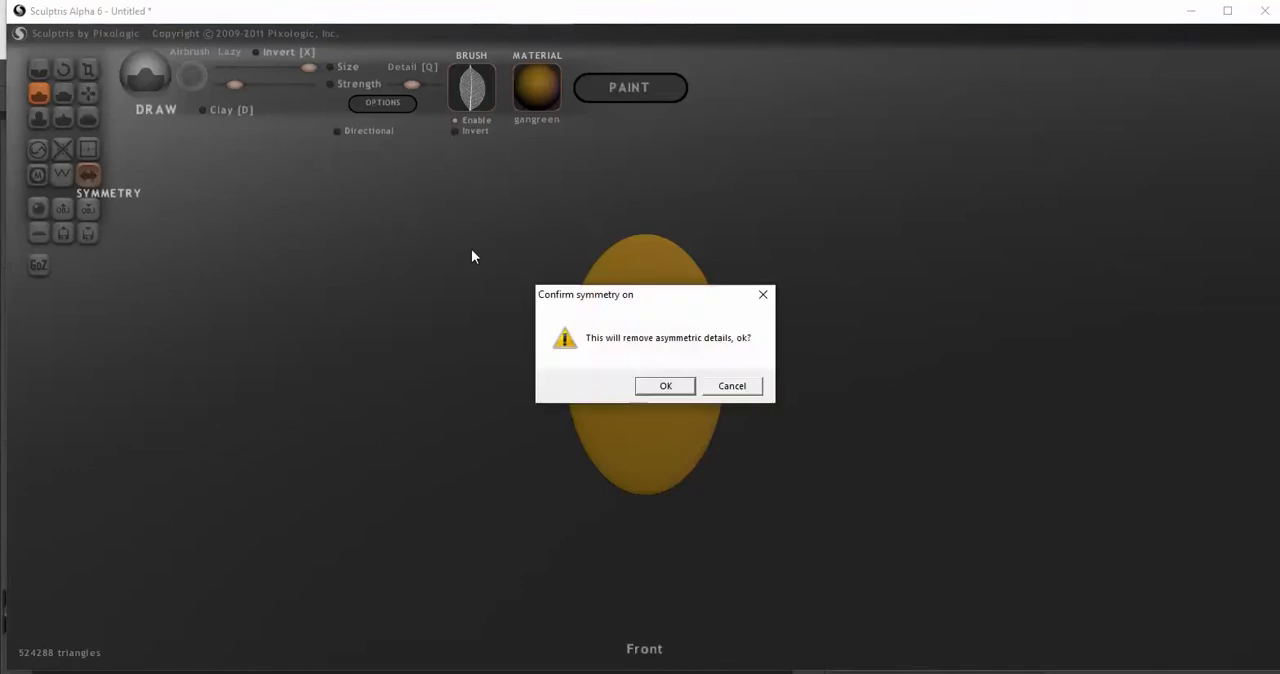
click(665, 386)
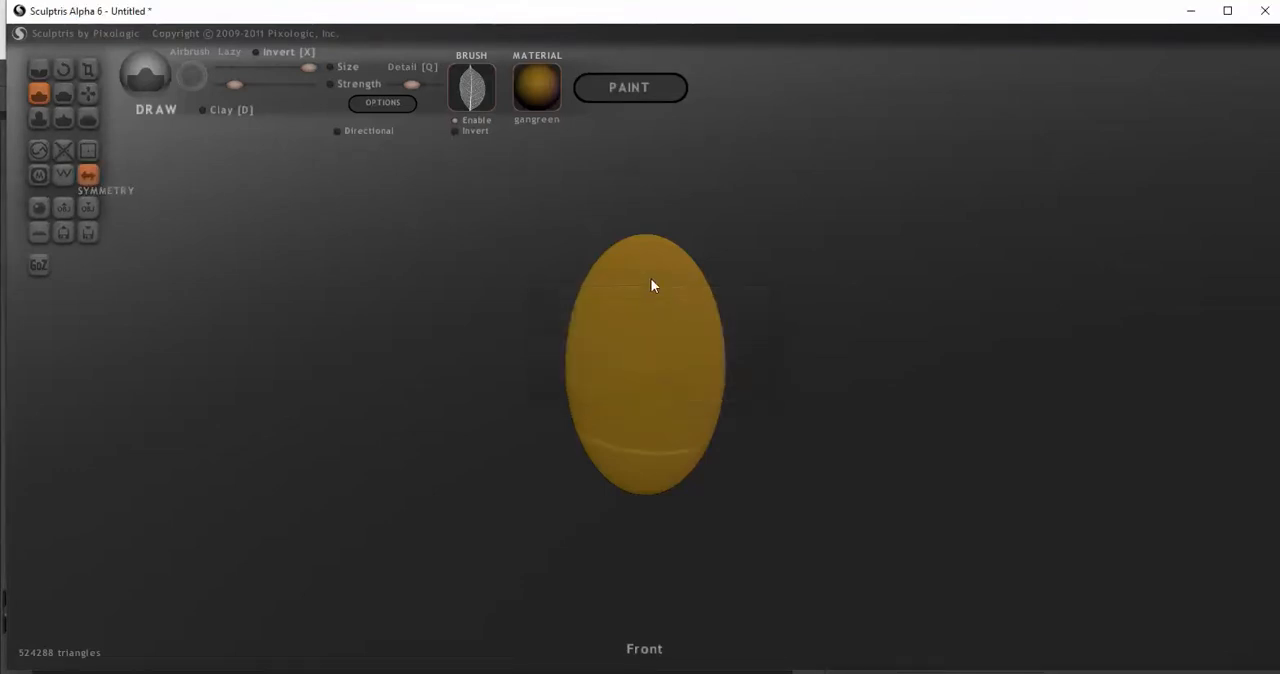
click(88, 91)
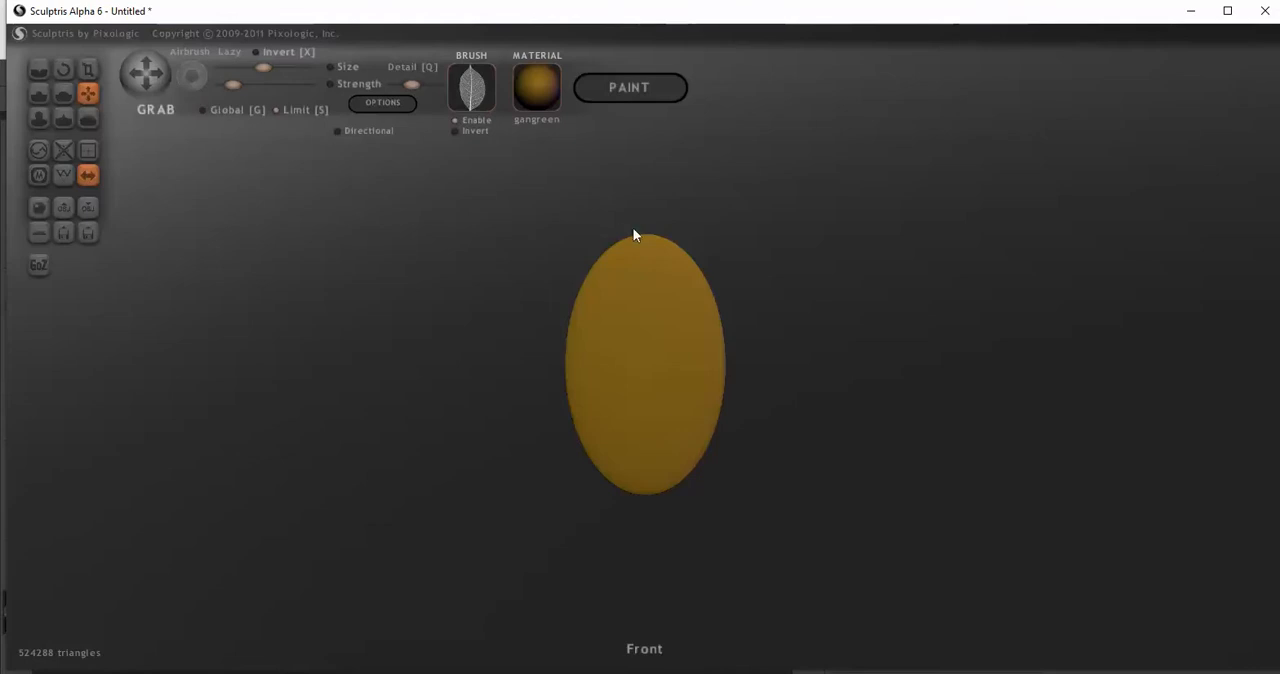
drag(642, 239, 642, 205)
scroll(608, 222, up, 2)
drag(623, 196, 616, 168)
Reduce the Grab brush size slightly and pinch the sides of the upper tip inward to narrow it
scroll(607, 175, down, 1)
drag(262, 66, 254, 66)
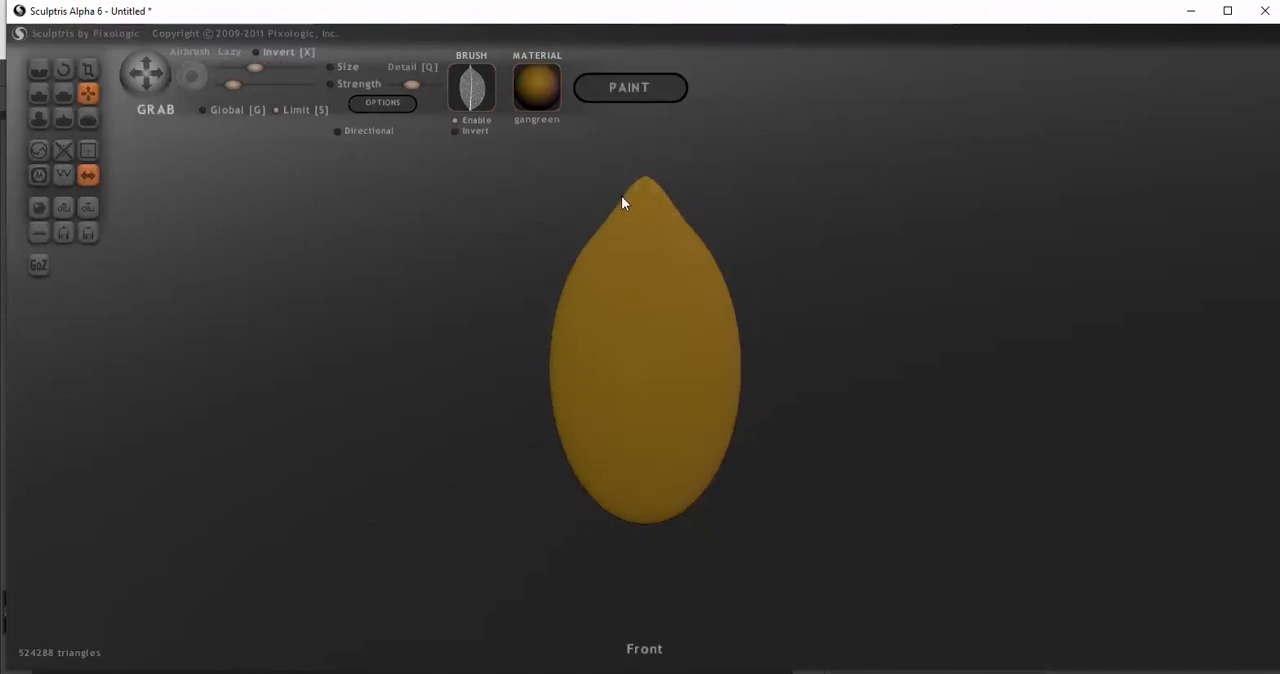
drag(624, 196, 653, 192)
Pull the oval's lower end down and pinch its sides into a second leaf tip with the Grab tool
scroll(593, 250, down, 2)
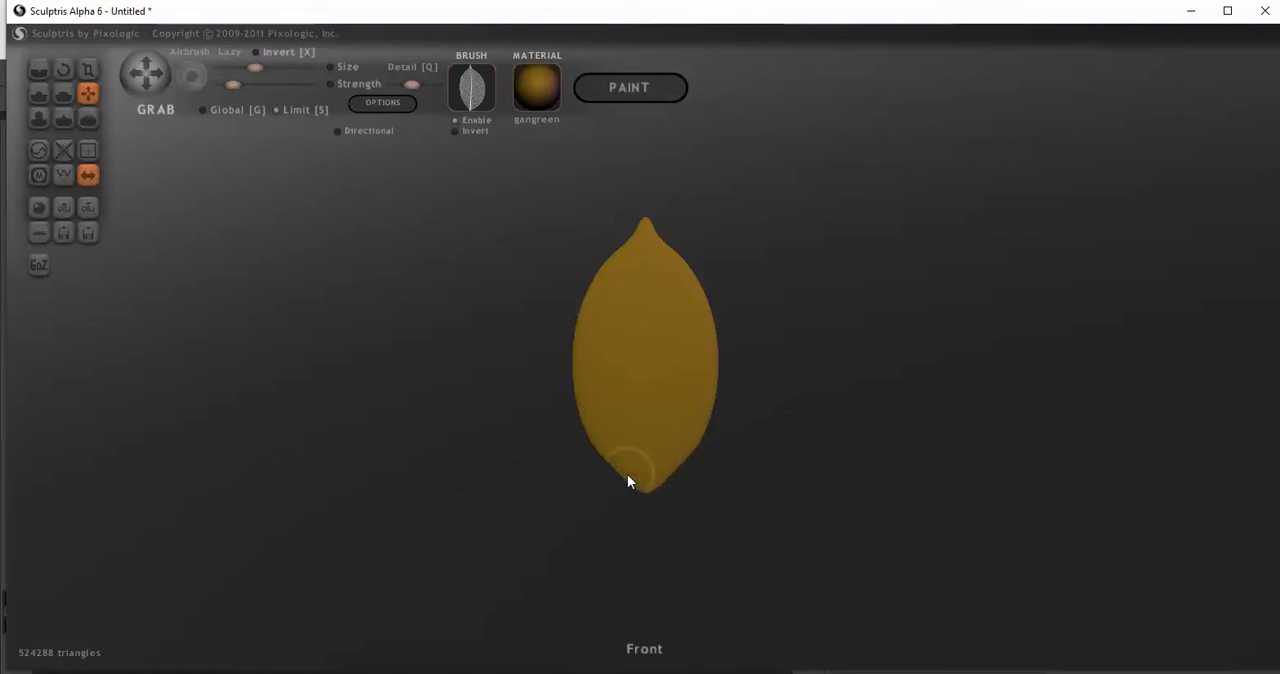
scroll(671, 489, up, 3)
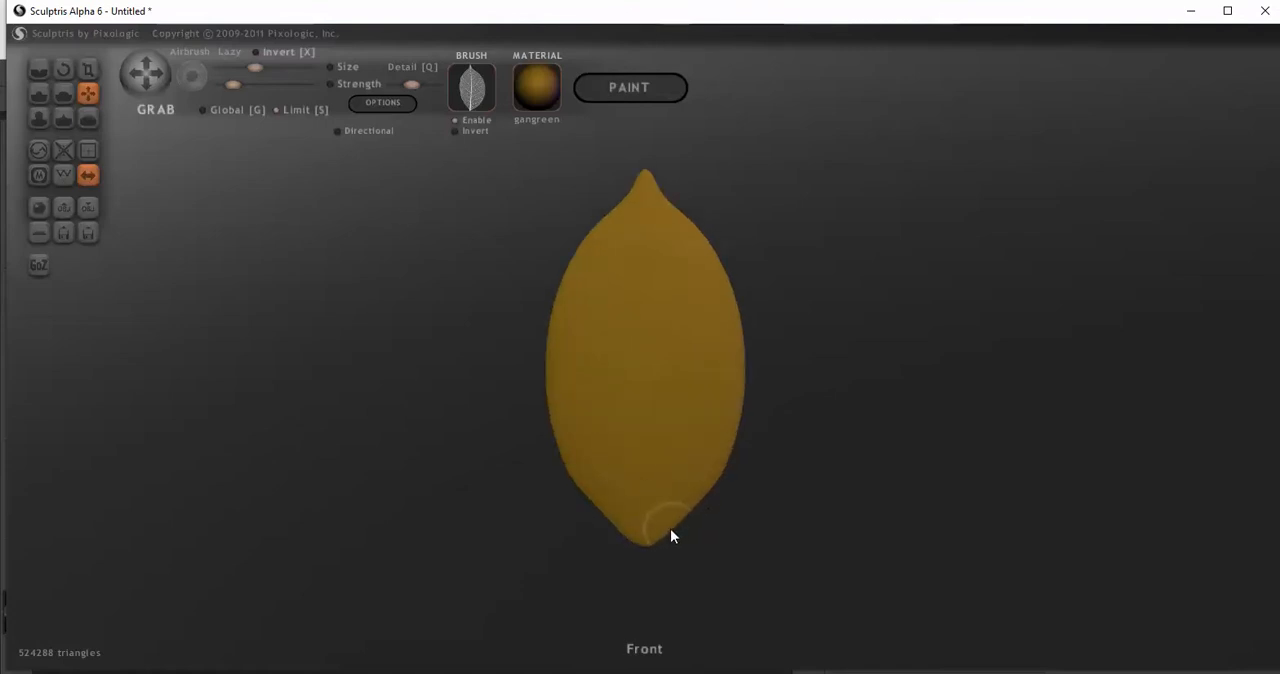
scroll(666, 535, up, 3)
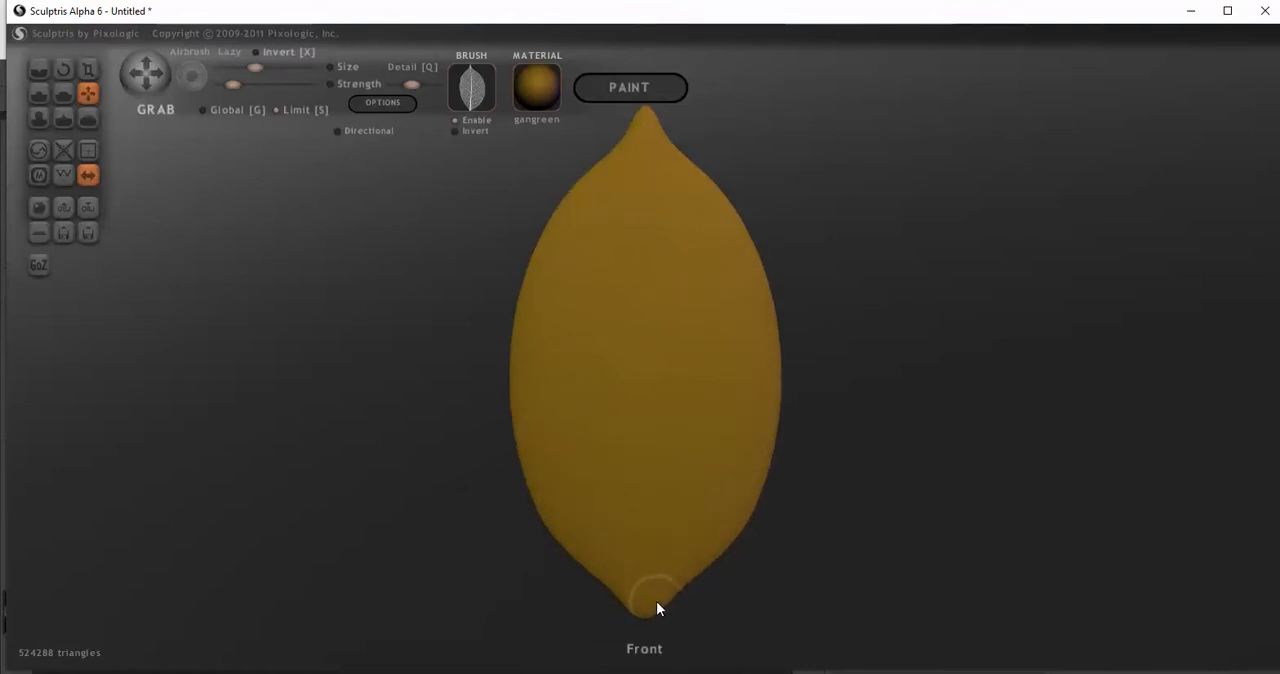
scroll(626, 564, down, 2)
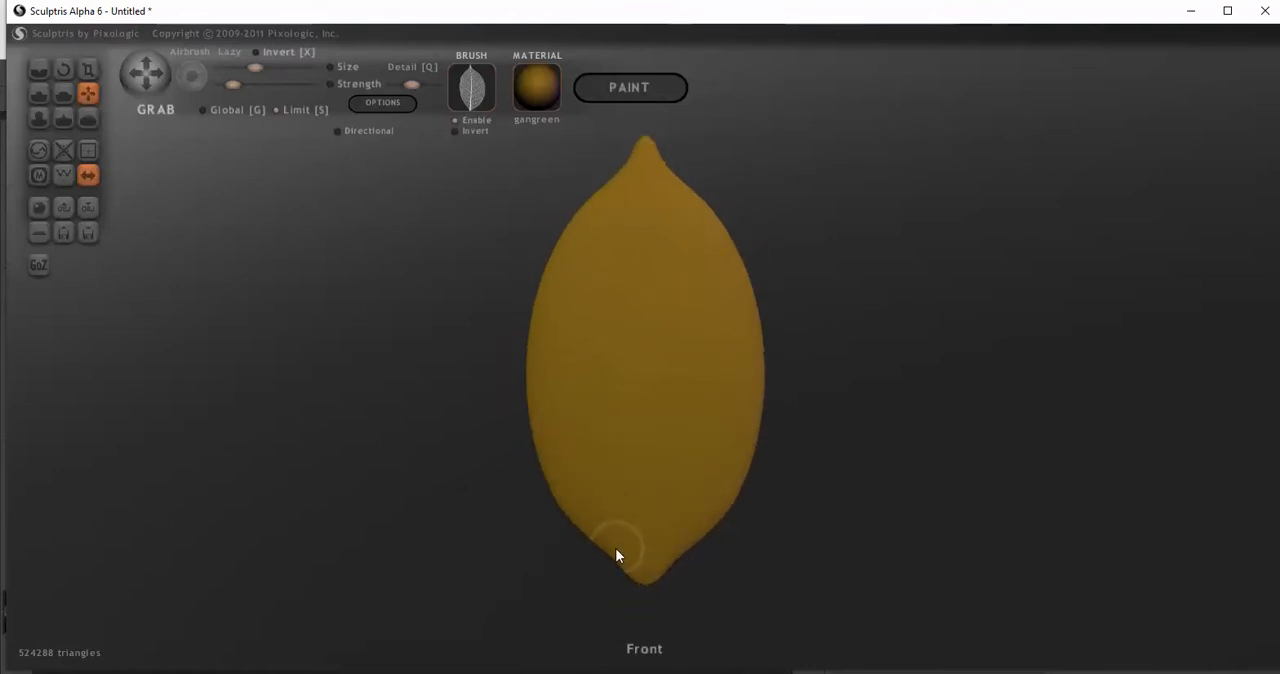
scroll(662, 577, up, 2)
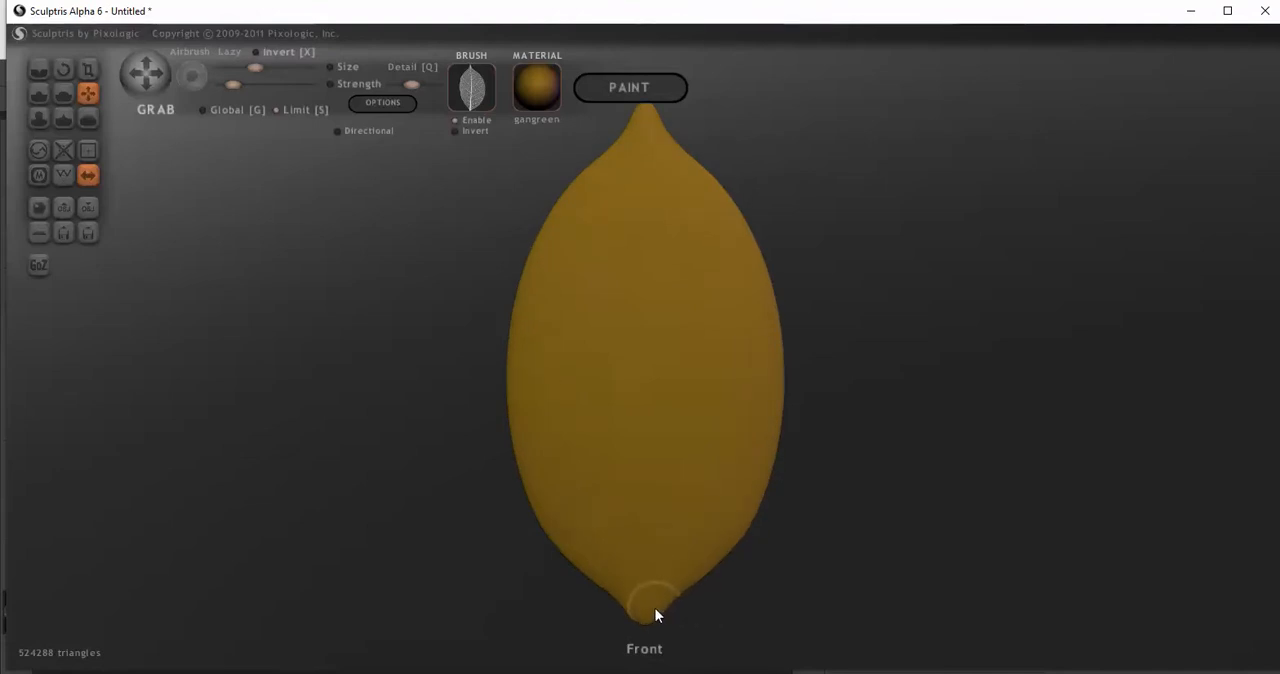
scroll(560, 480, down, 2)
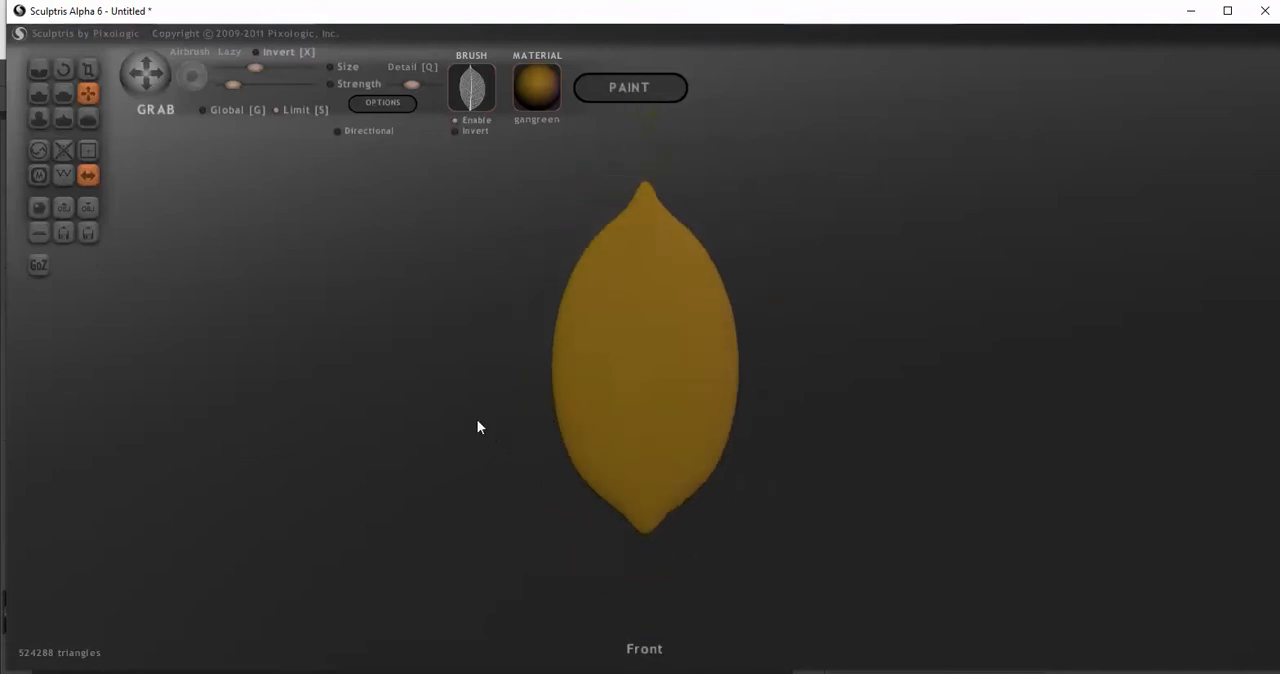
Turn off symmetry for the pointed leaf shape and activate the Draw brush
click(88, 176)
click(680, 390)
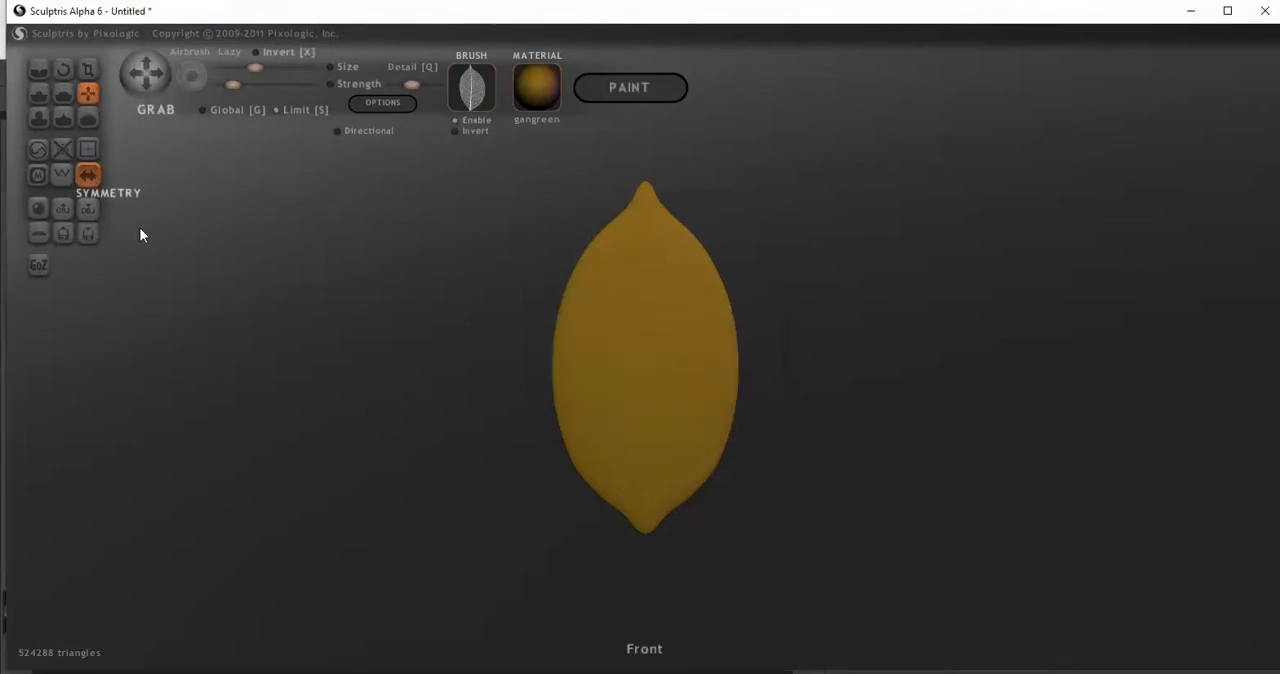
click(38, 93)
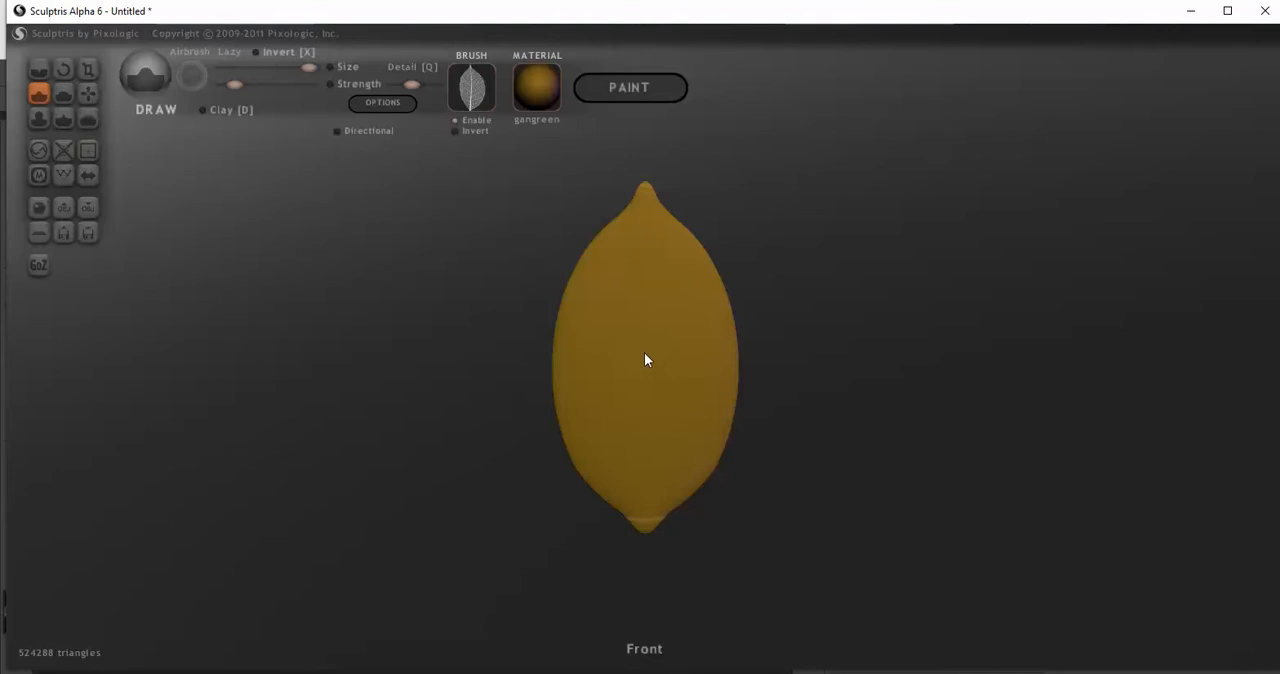
Try leaf stamps at the centre of the pointed shape while adjusting its displayed size, undoing each one
scroll(644, 353, down, 2)
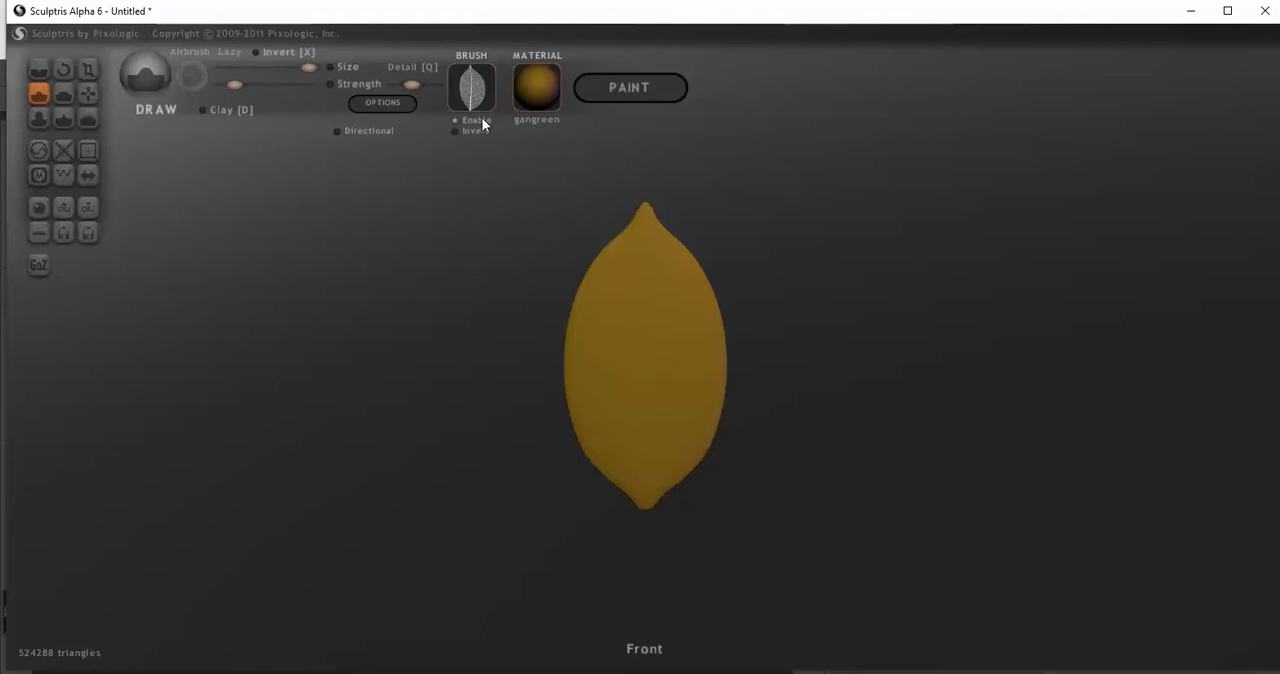
click(642, 364)
key(ctrl+z)
click(655, 368)
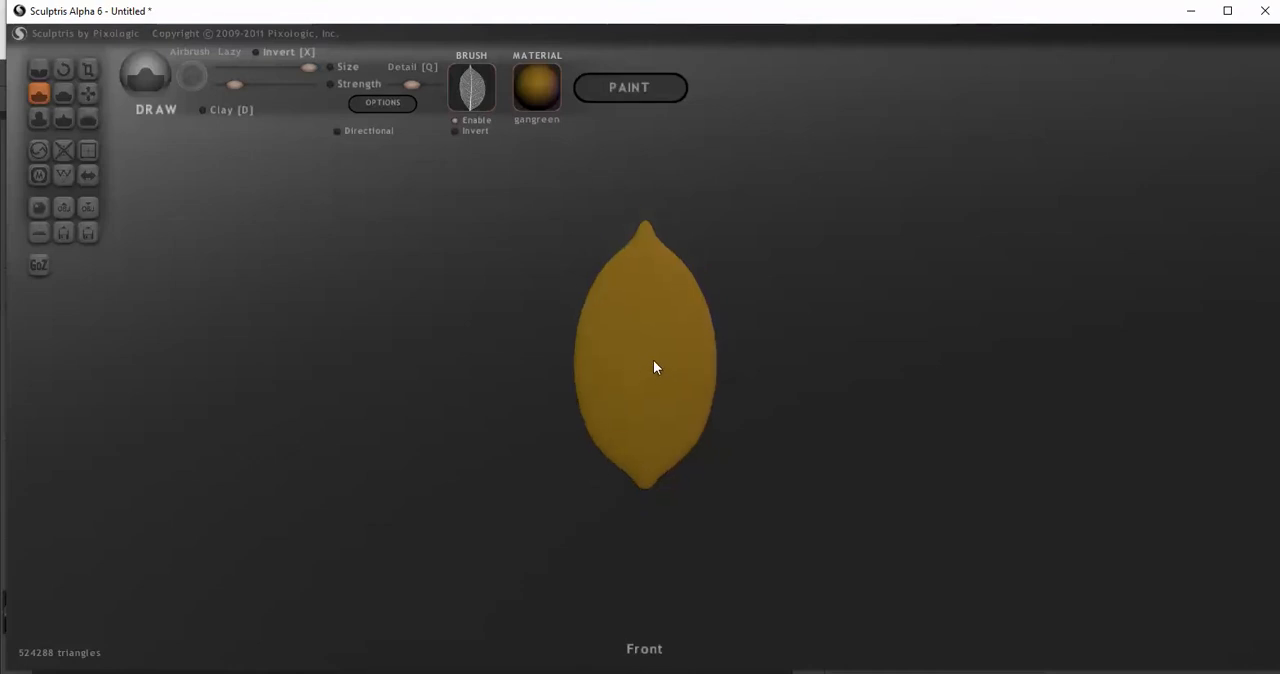
key(ctrl+z)
key(ctrl+z)
scroll(655, 366, down, 2)
click(647, 362)
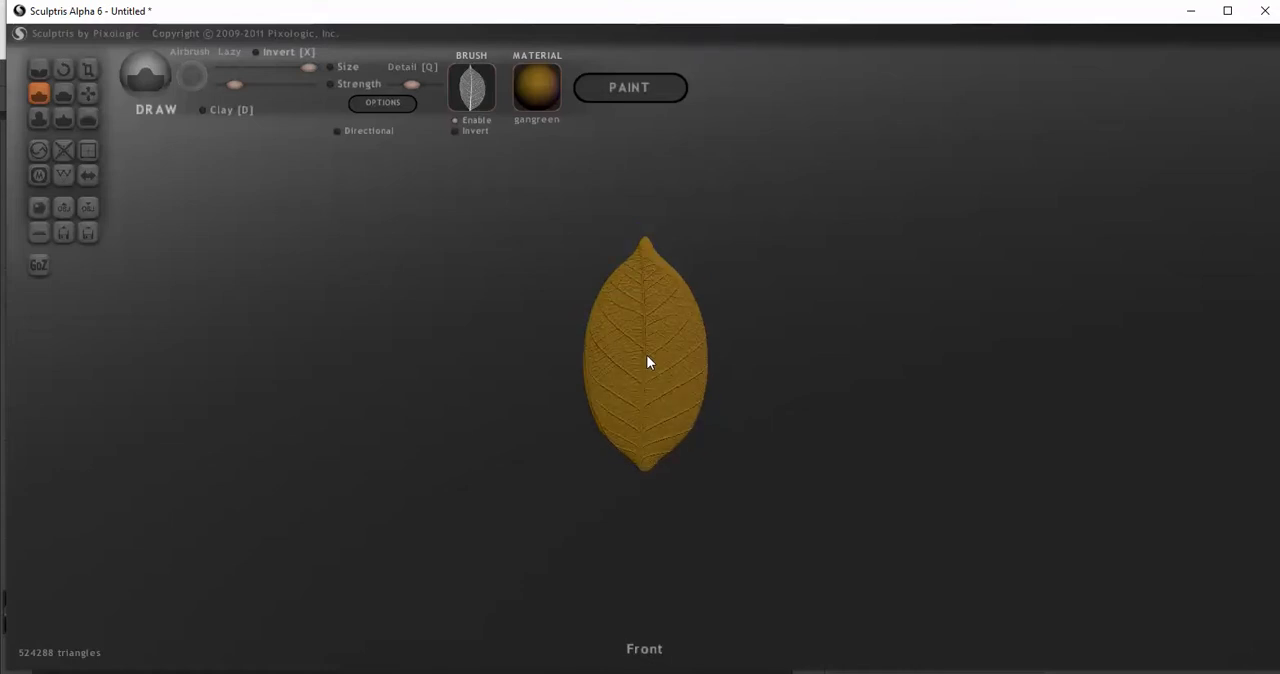
key(ctrl+z)
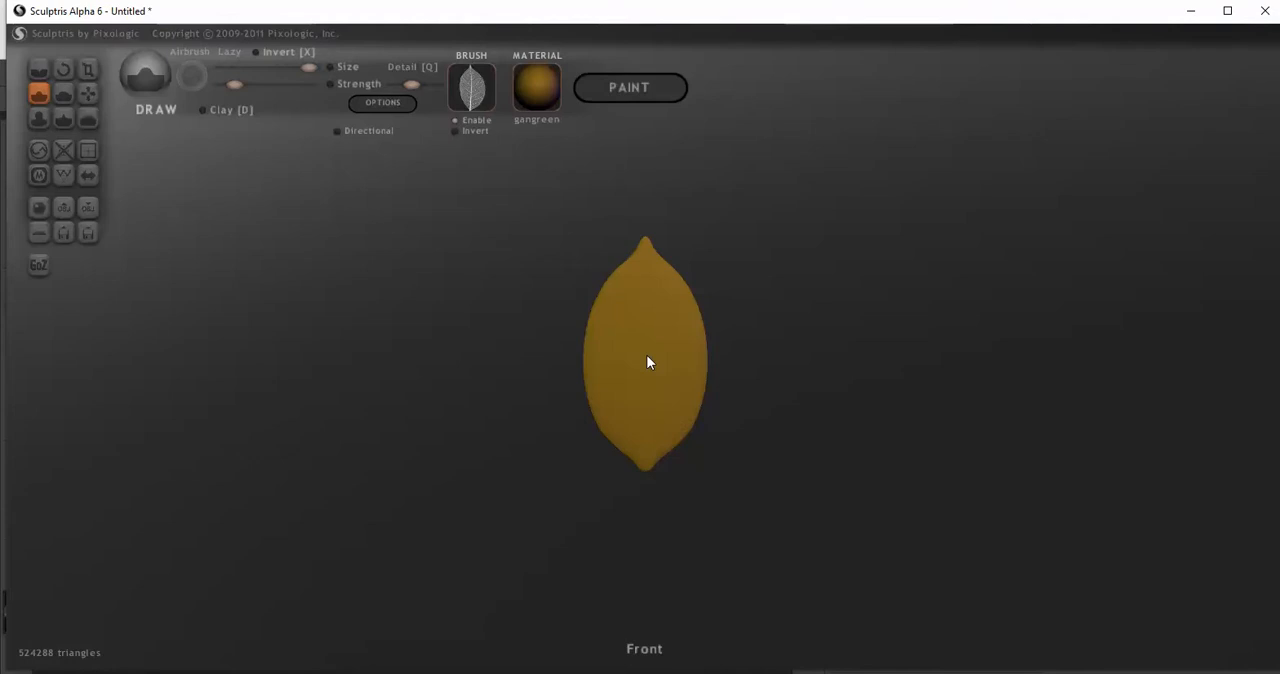
Repeat the leaf stamp trials on the pointed shape, comparing positions and view scales, and undo them
scroll(647, 361, down, 1)
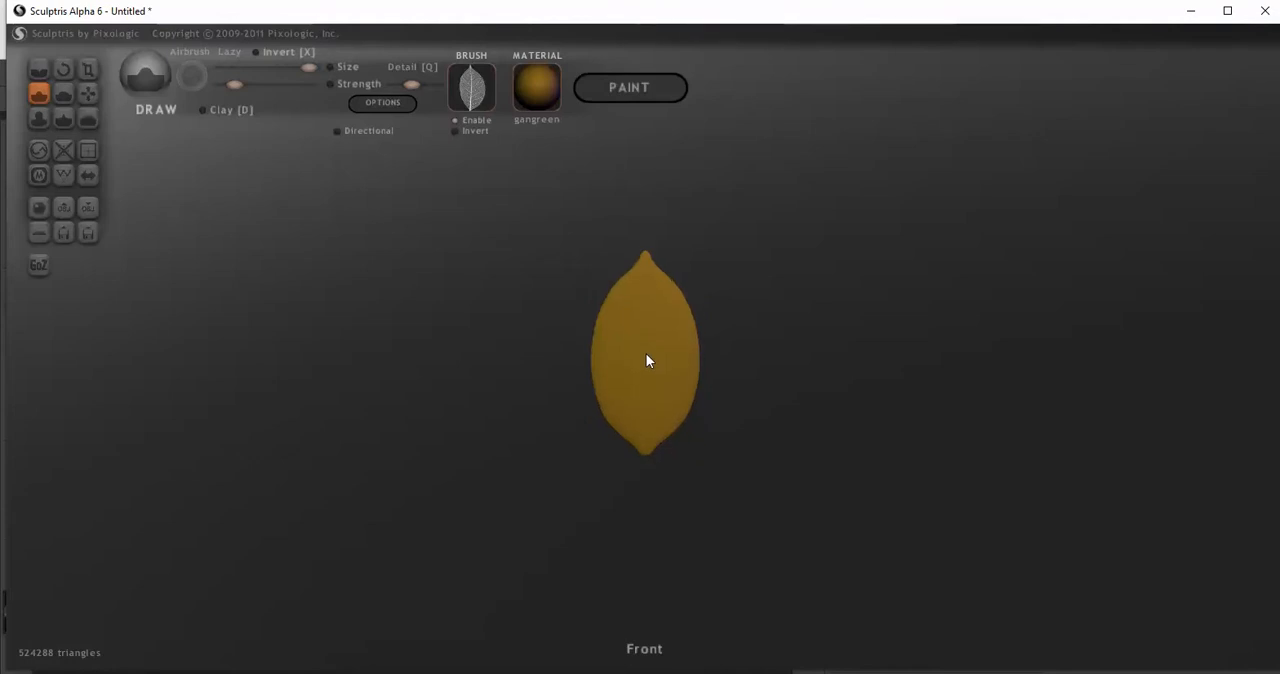
scroll(647, 361, up, 1)
click(648, 370)
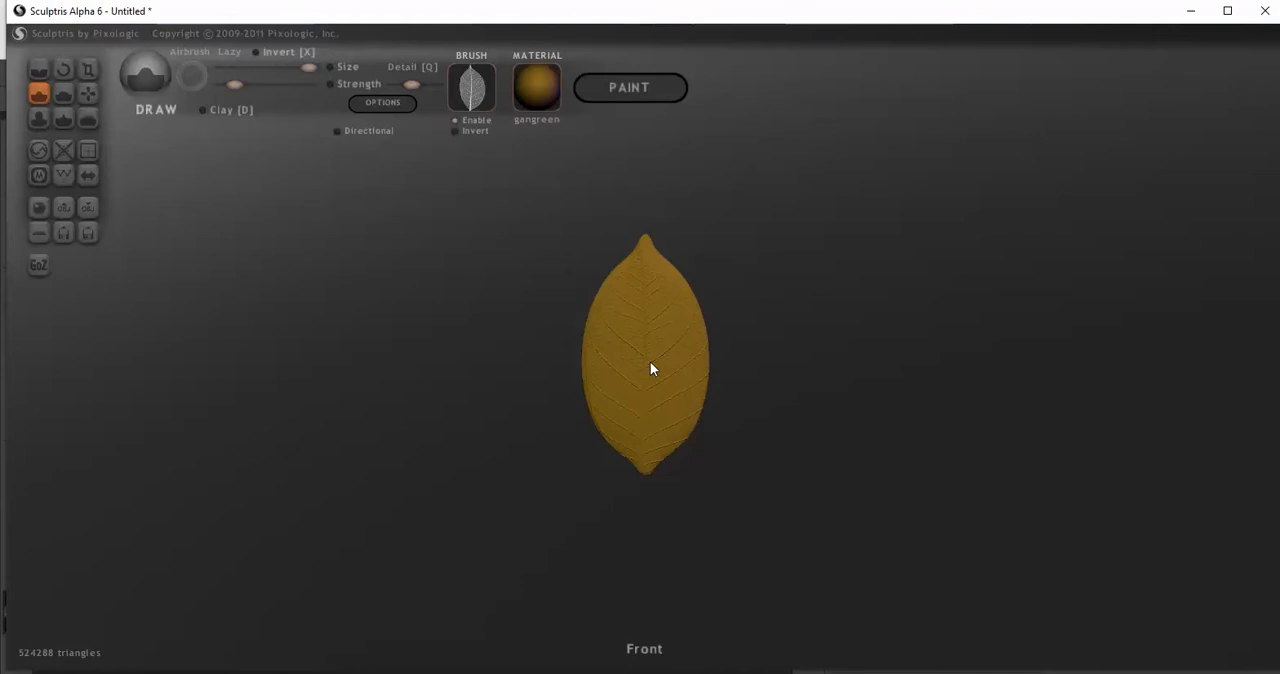
key(ctrl+z)
scroll(651, 369, down, 1)
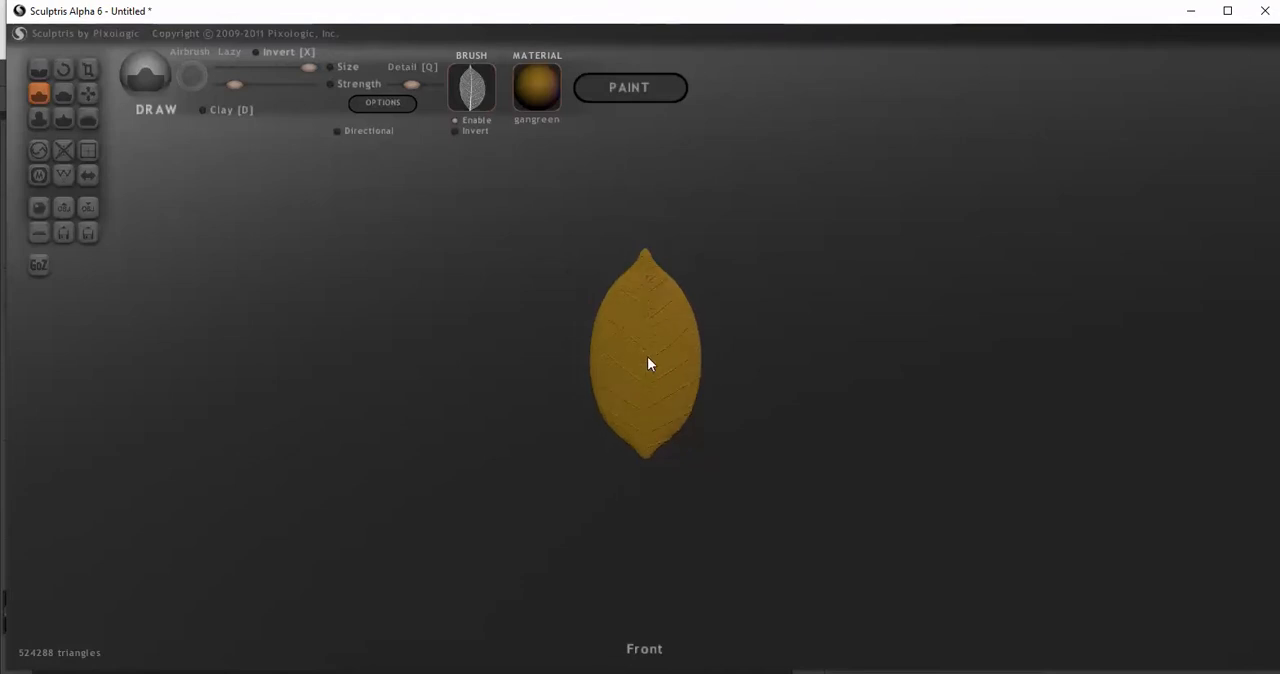
key(ctrl+z)
key(ctrl+y)
click(647, 358)
click(651, 365)
key(ctrl+z)
Increase the Draw brush strength slightly, stamp the leaf at the shape's centre, and inspect the relief up close
click(247, 84)
click(647, 360)
right_drag(647, 360, 712, 427)
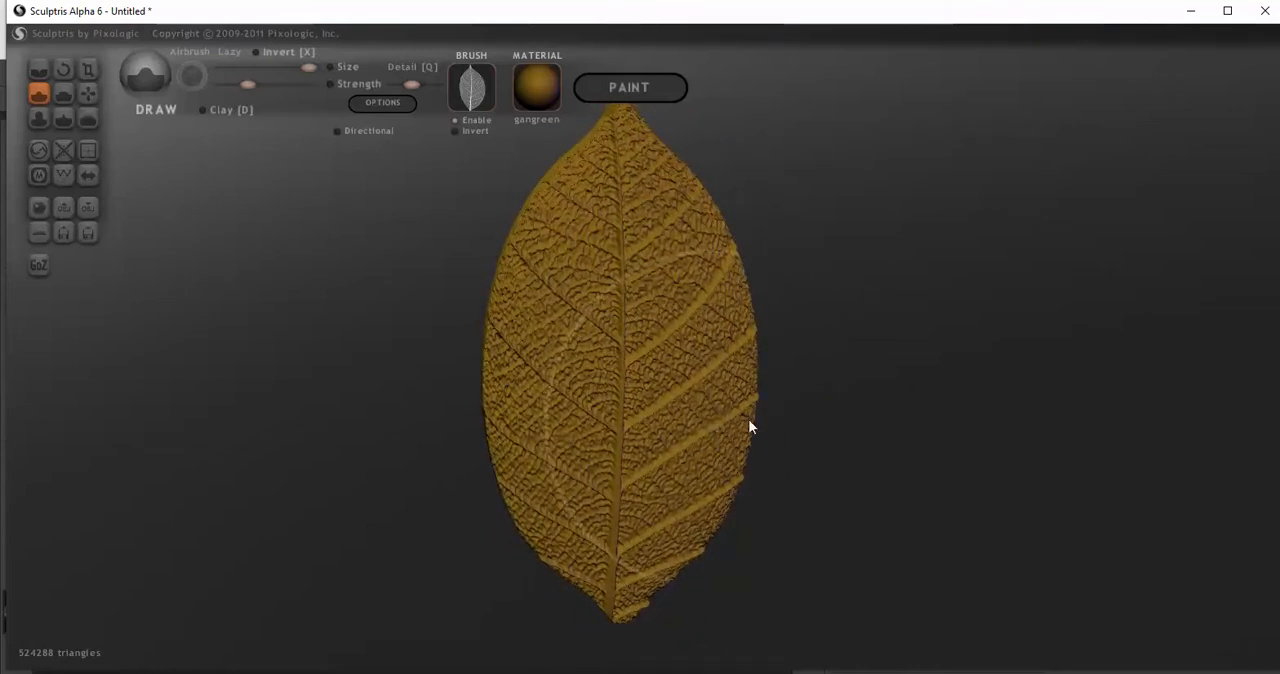
Undo the leaf stamp, enable Invert for the brush texture, and return to the front view
key(ctrl+z)
click(460, 132)
scroll(471, 258, down, 3)
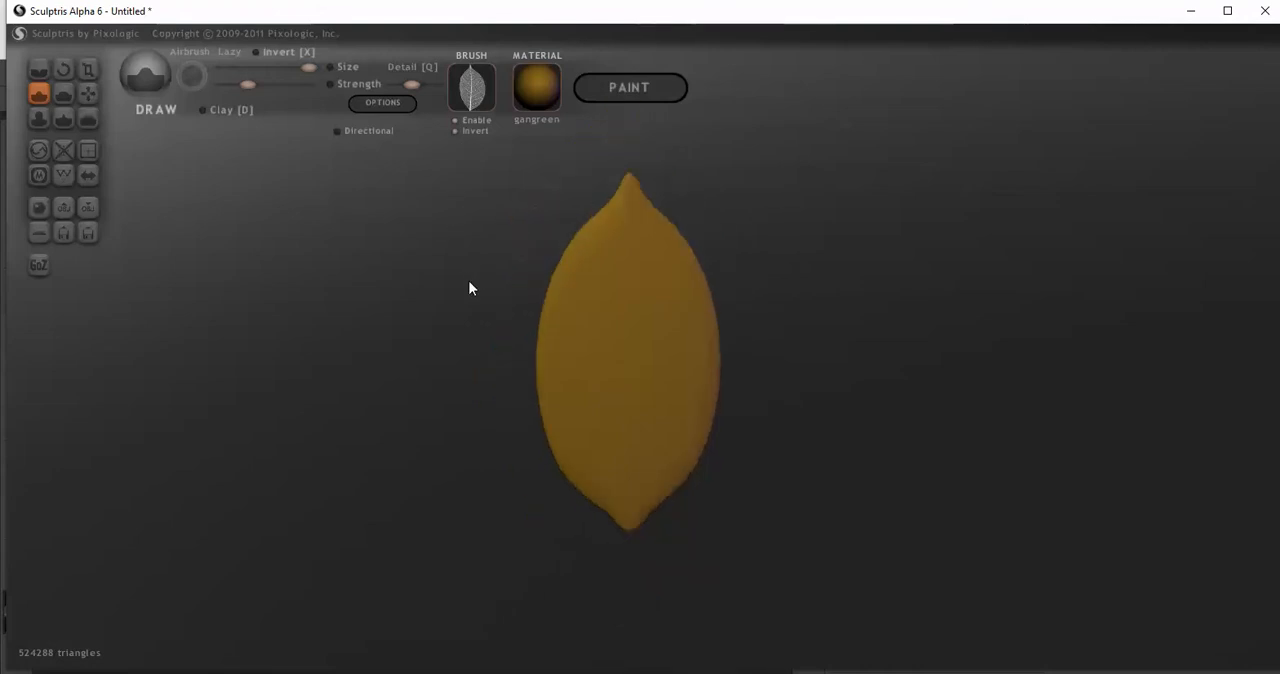
shift+click(469, 281)
scroll(643, 359, down, 1)
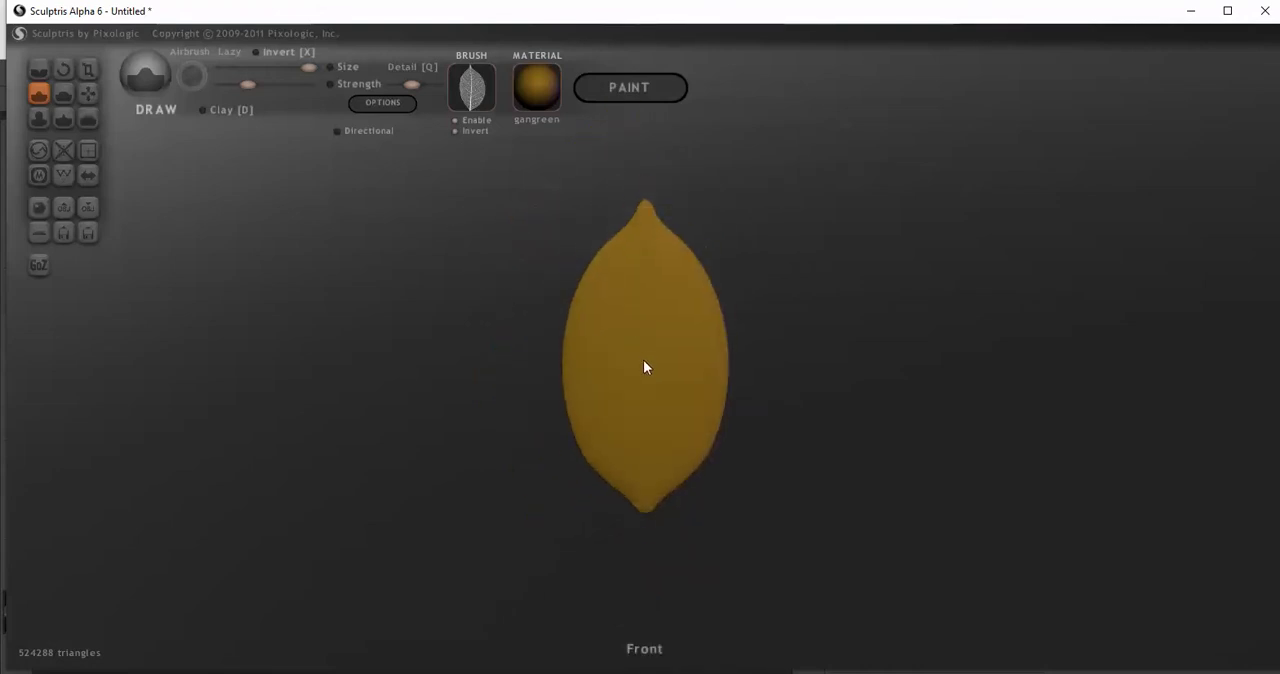
Try stamping the inverted leaf texture at the centre of the pointed shape, and undo it
scroll(656, 376, down, 1)
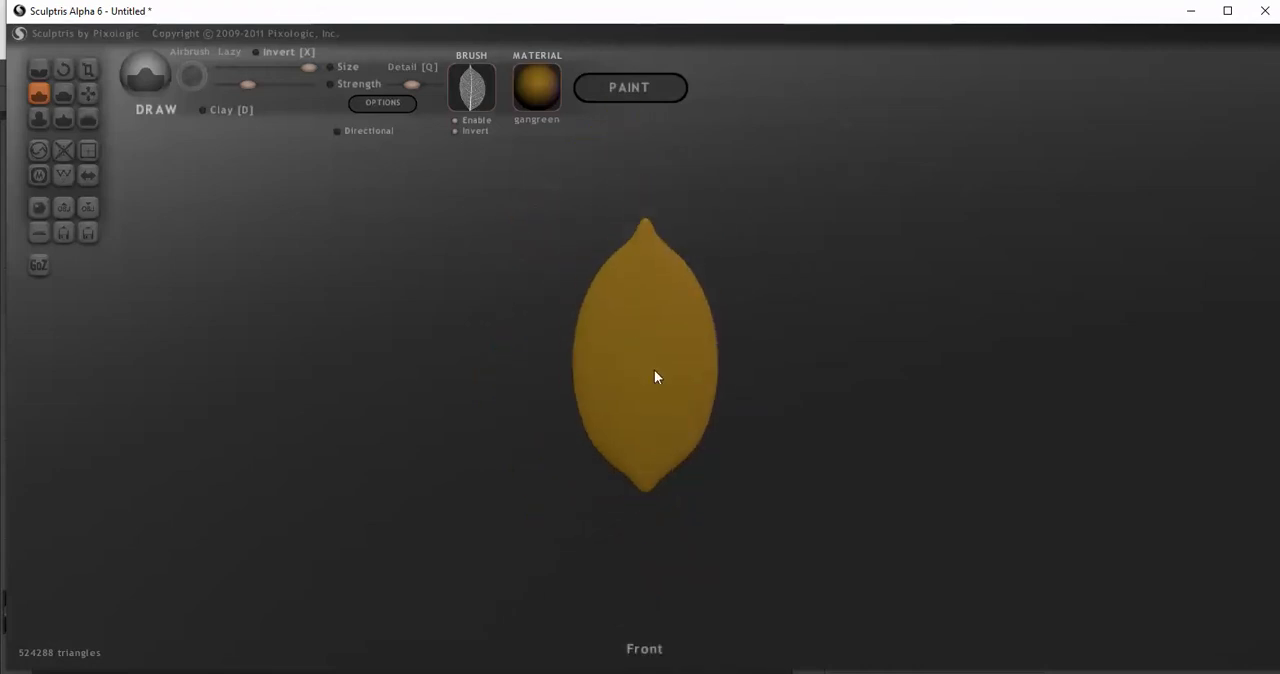
click(655, 377)
key(ctrl+z)
scroll(650, 375, down, 1)
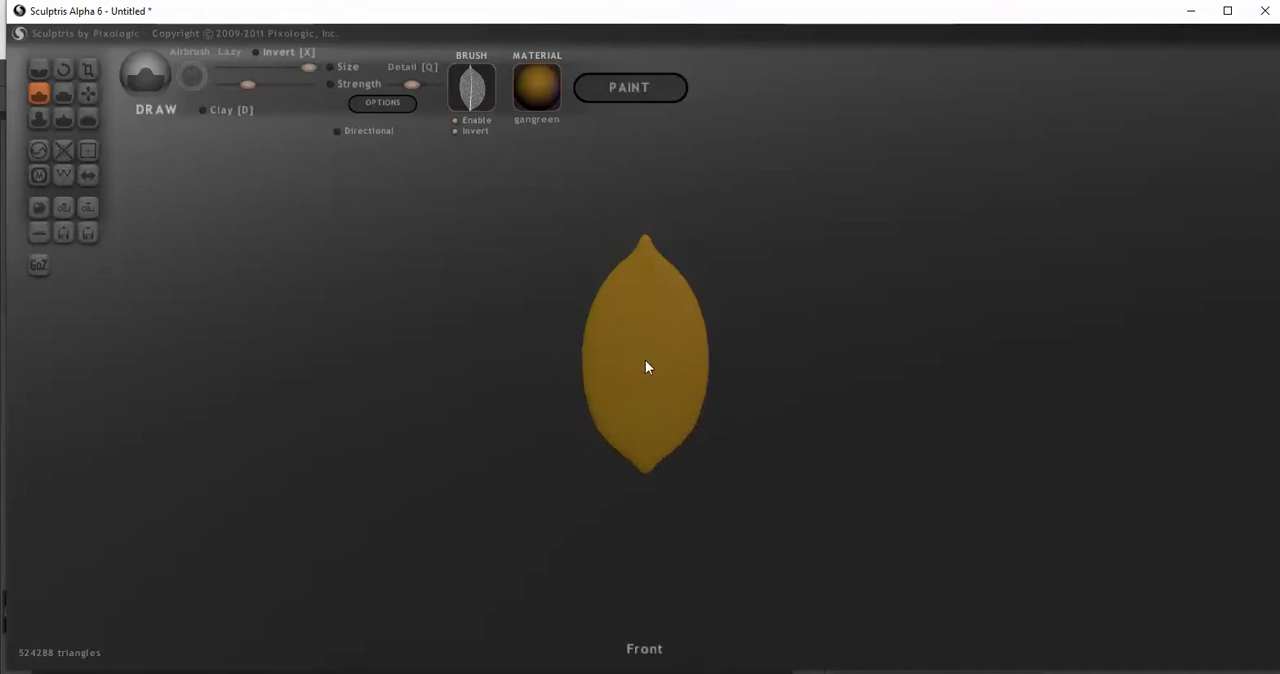
Try stamping the inverted leaf texture at slightly different points near the shape's centre, lowering the strength slightly, and undo each stamp
click(645, 362)
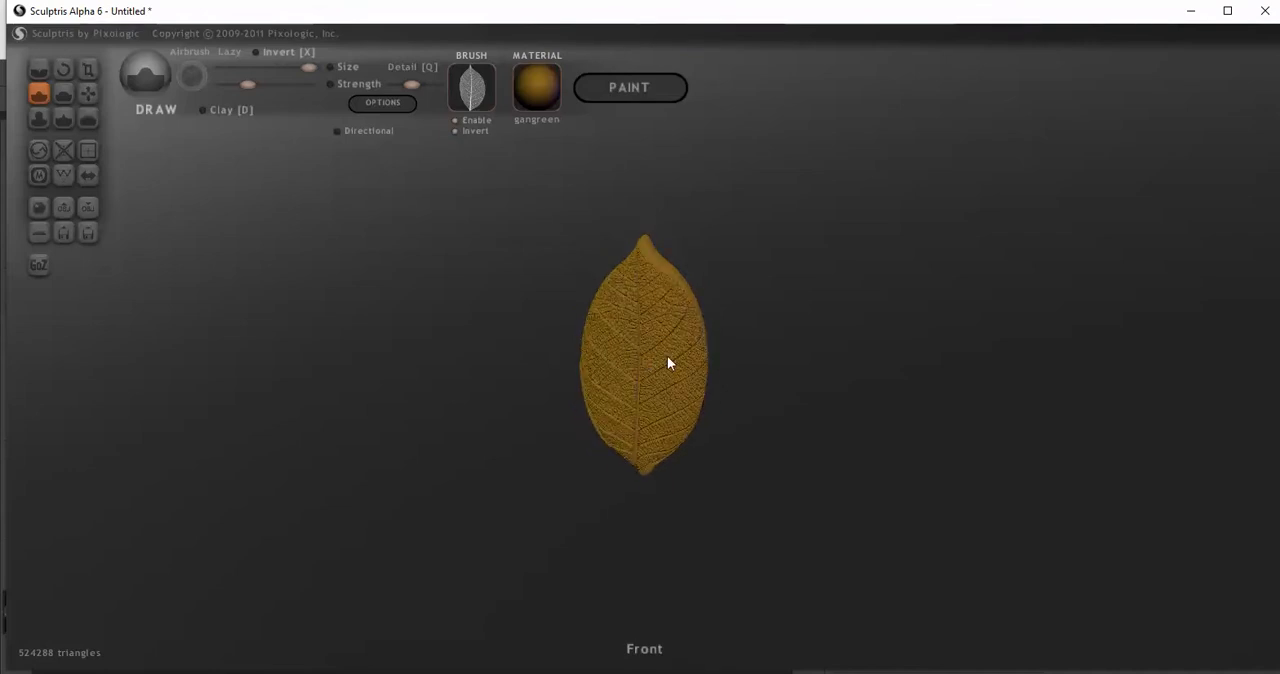
key(ctrl+z)
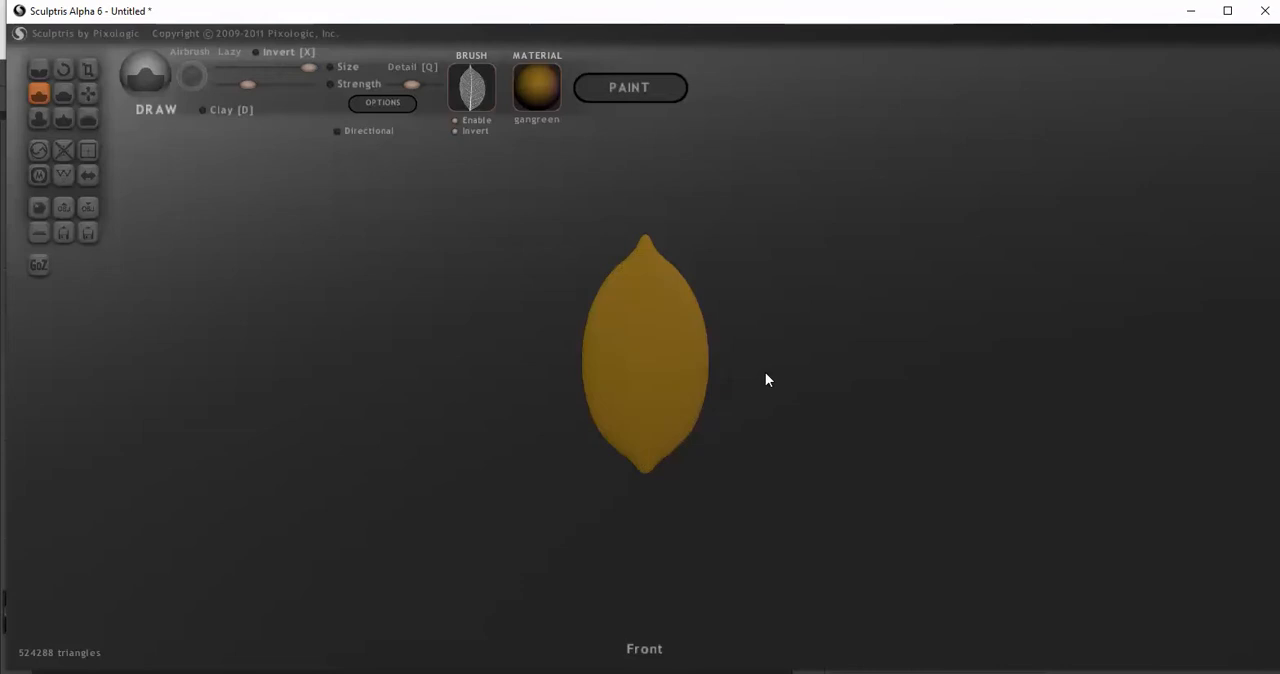
click(650, 361)
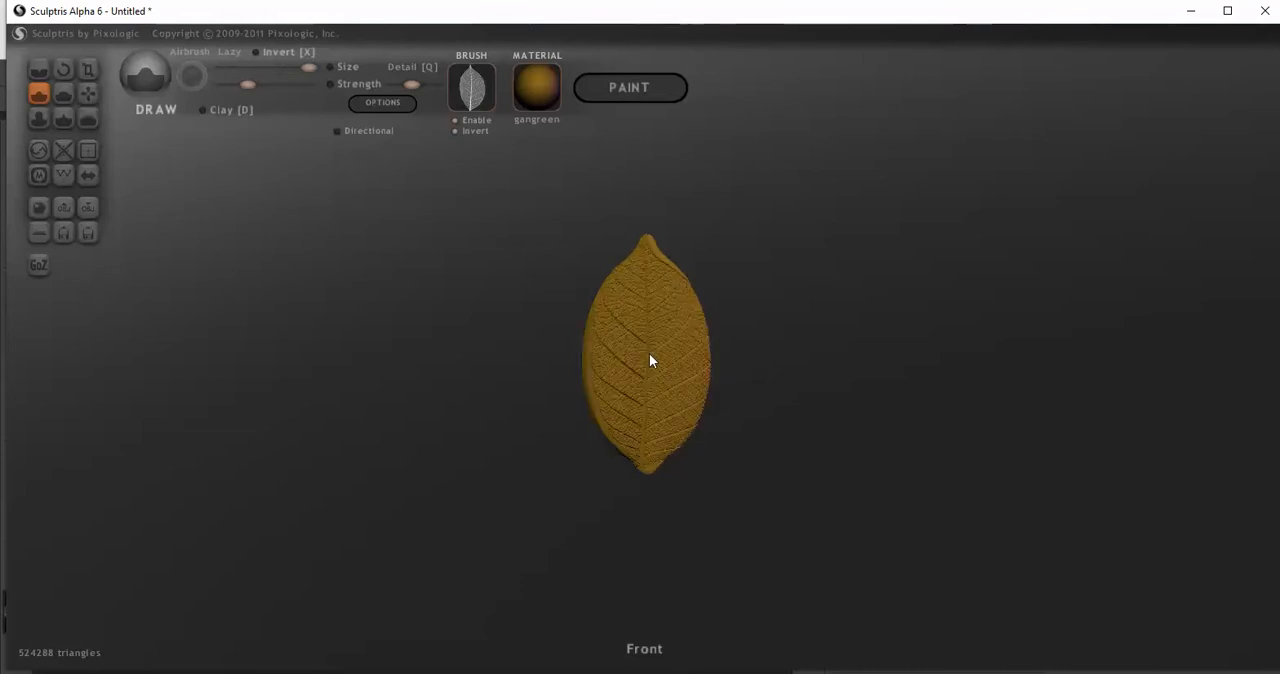
key(ctrl+z)
click(645, 357)
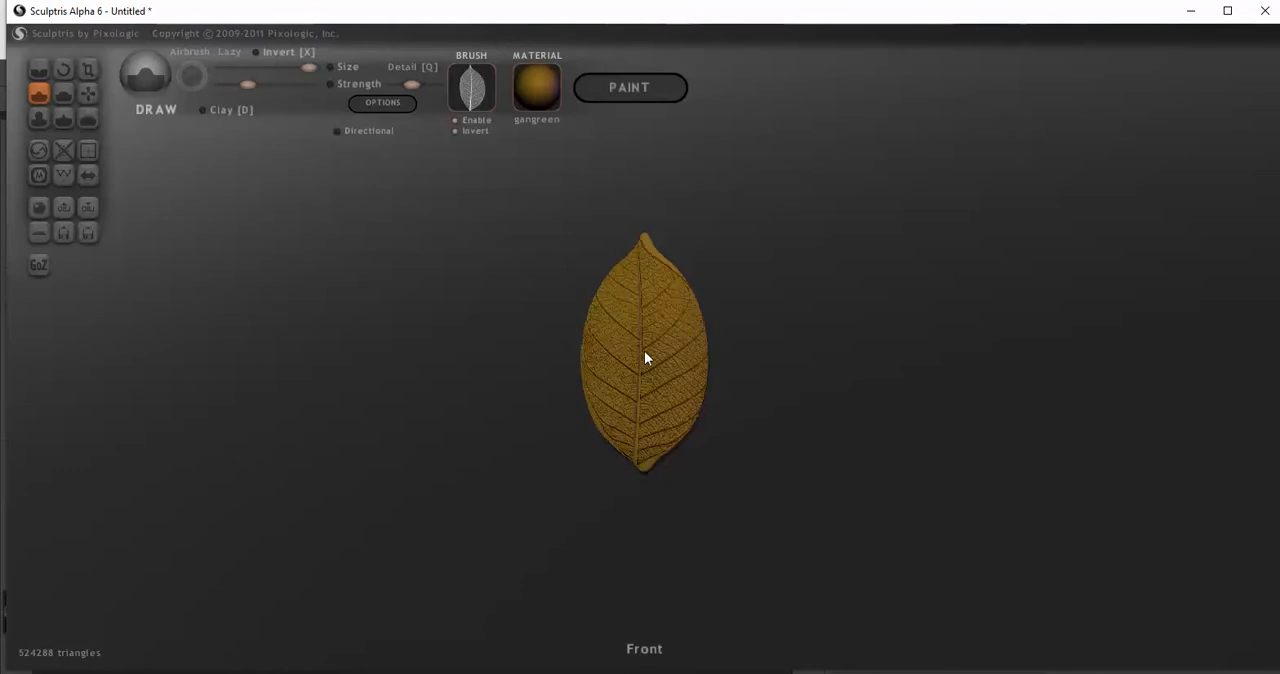
key(ctrl+z)
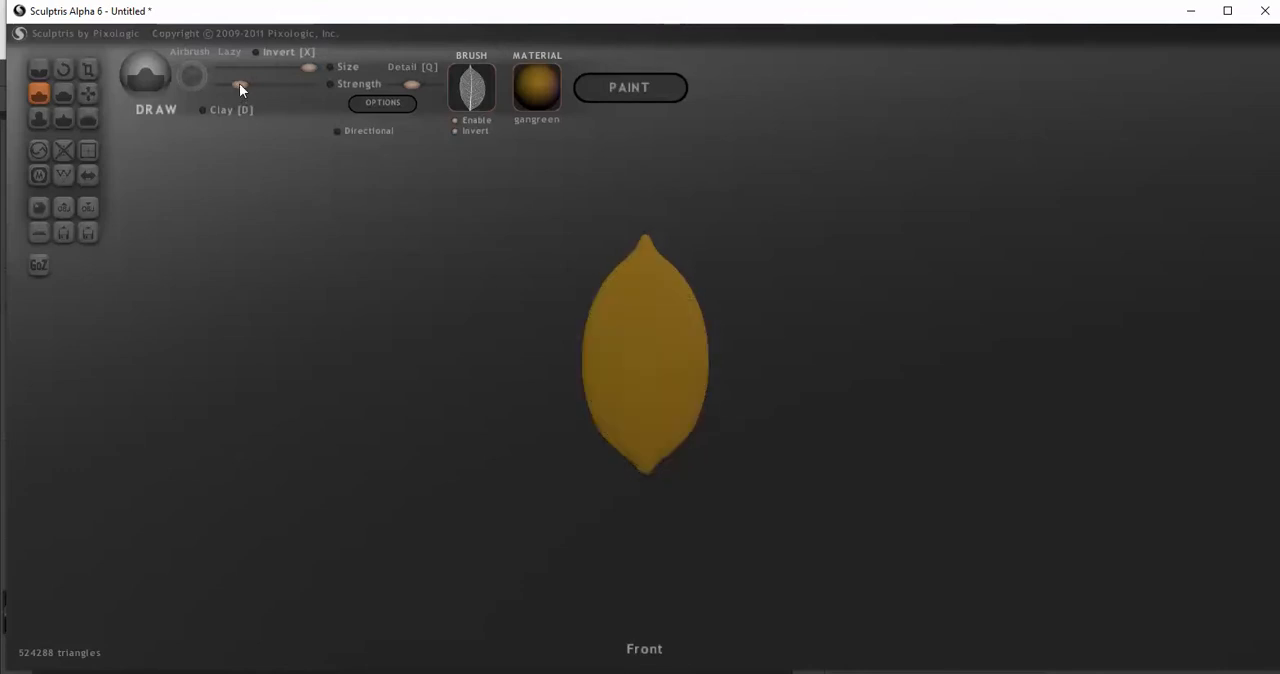
click(644, 355)
key(ctrl+z)
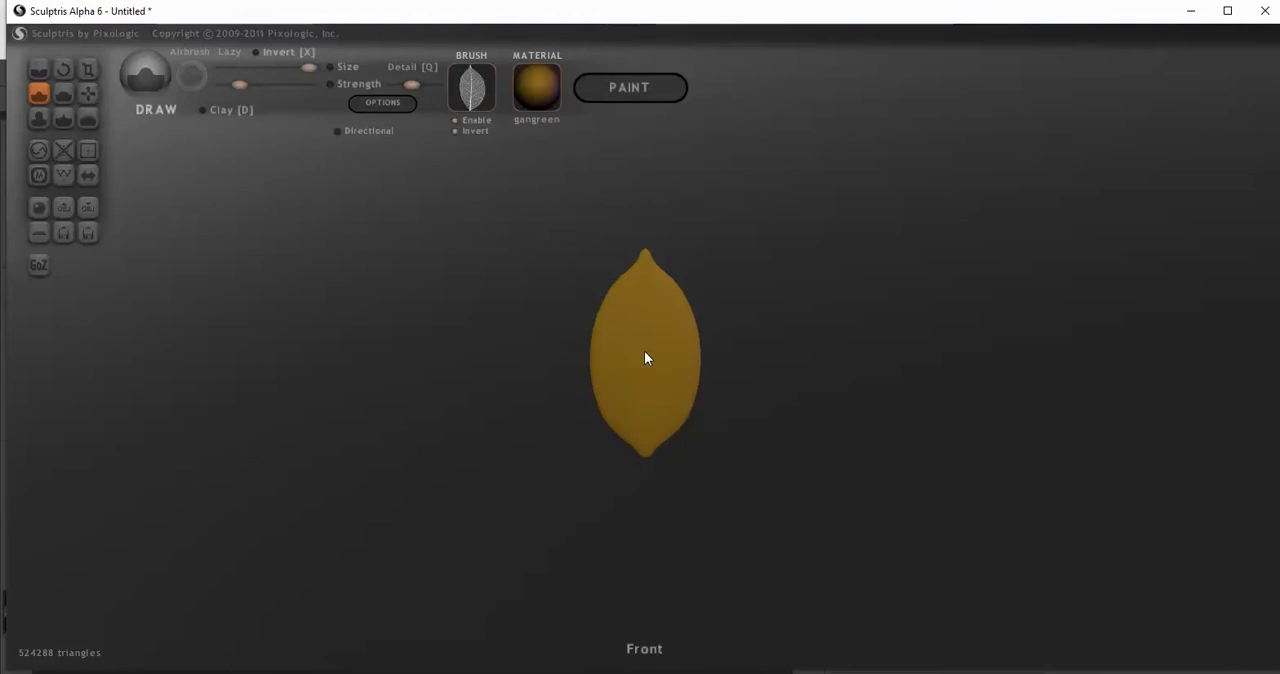
Stamp the leaf at the shape's centre, inspect it up close, turn on the Draw brush's Invert, and undo the stamp
click(645, 358)
scroll(440, 359, up, 5)
mouse_move(355, 361)
mouse_down()
mouse_move(209, 368)
mouse_move(409, 363)
mouse_move(349, 362)
mouse_move(380, 362)
mouse_up()
click(269, 53)
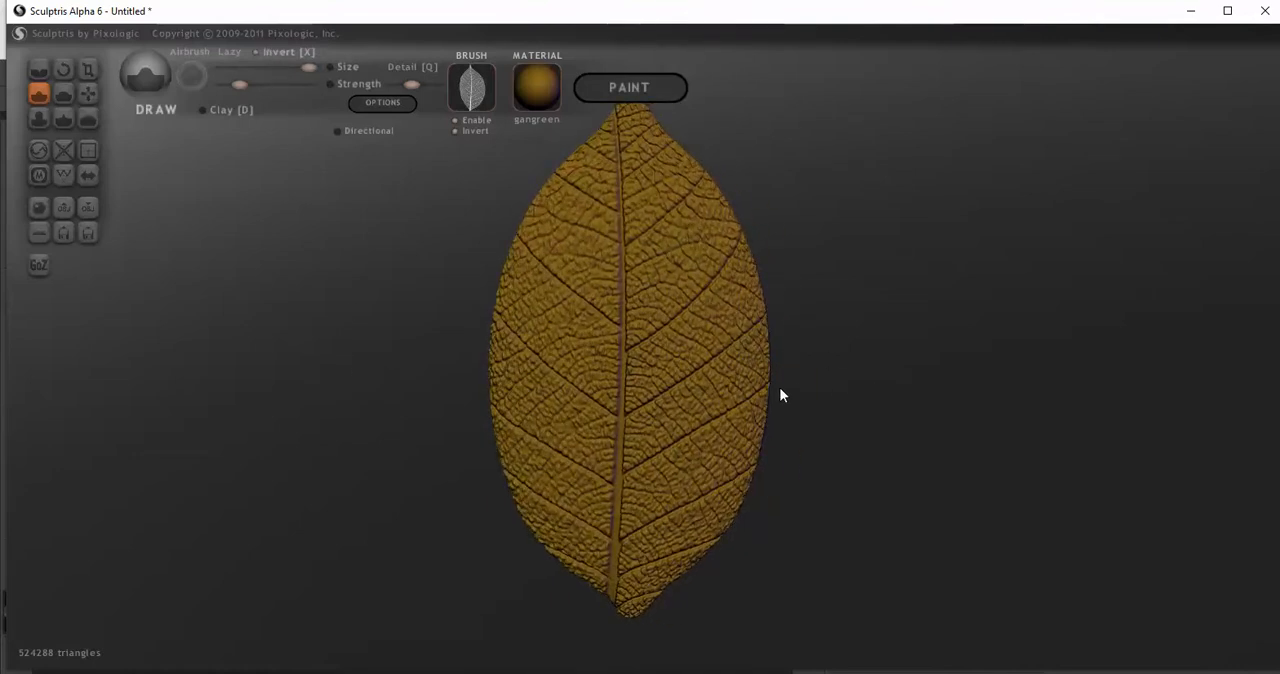
key(ctrl+z)
Try the leaf stamp with the brush inverted at two view scales, undo both, and turn the brush's Invert off
scroll(768, 399, down, 5)
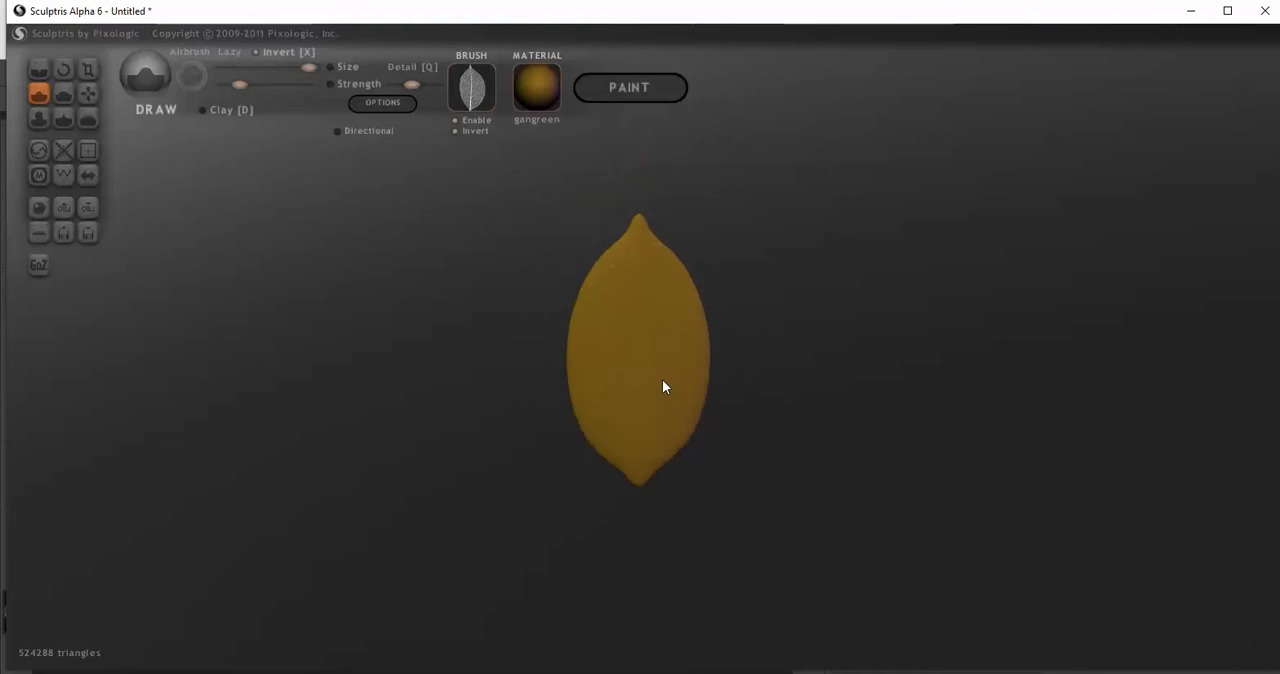
click(640, 368)
key(ctrl+z)
scroll(647, 347, down, 2)
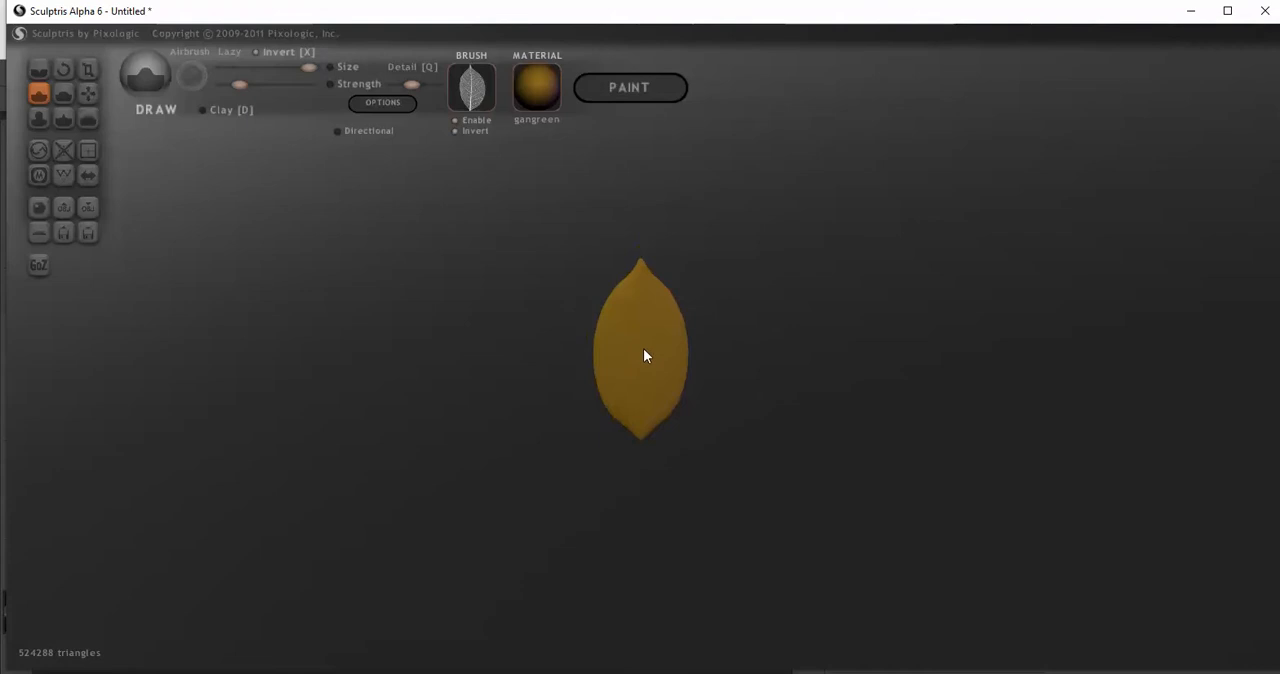
click(643, 362)
scroll(859, 400, up, 10)
drag(926, 415, 975, 426)
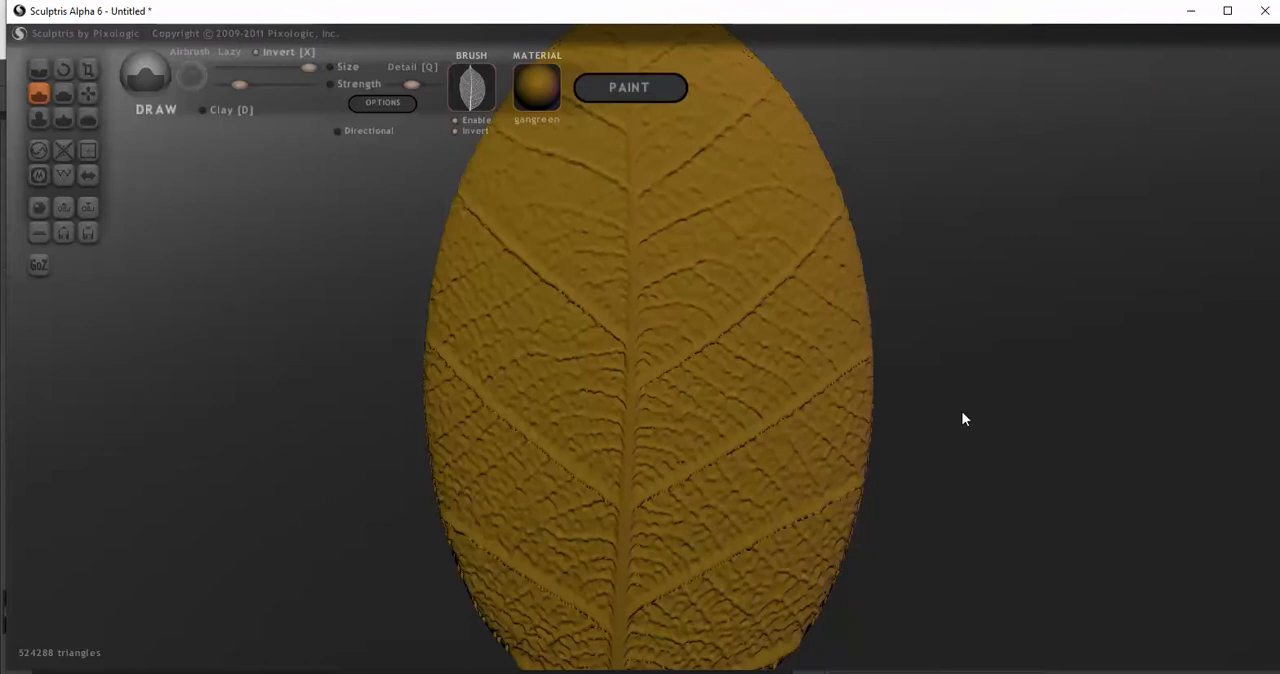
key(ctrl+z)
click(267, 55)
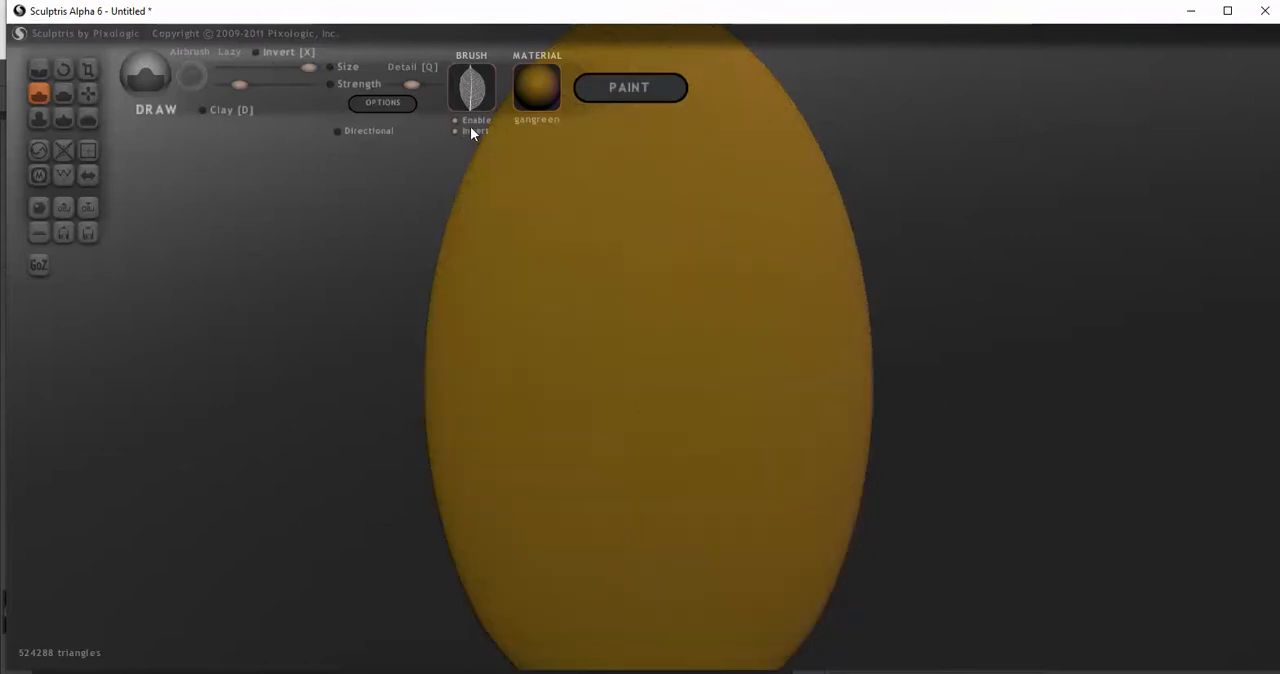
Lower the Draw brush strength slightly, try a leaf stamp at the shape's centre, and undo it
scroll(394, 206, down, 3)
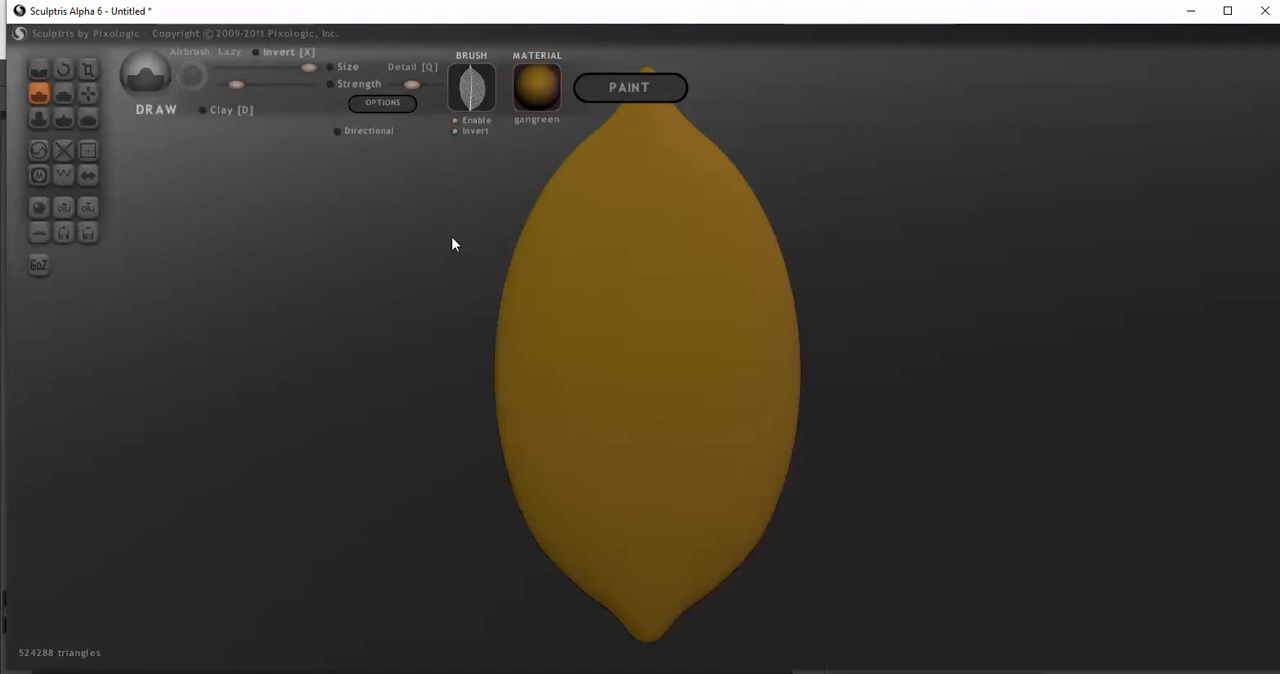
scroll(660, 357, down, 5)
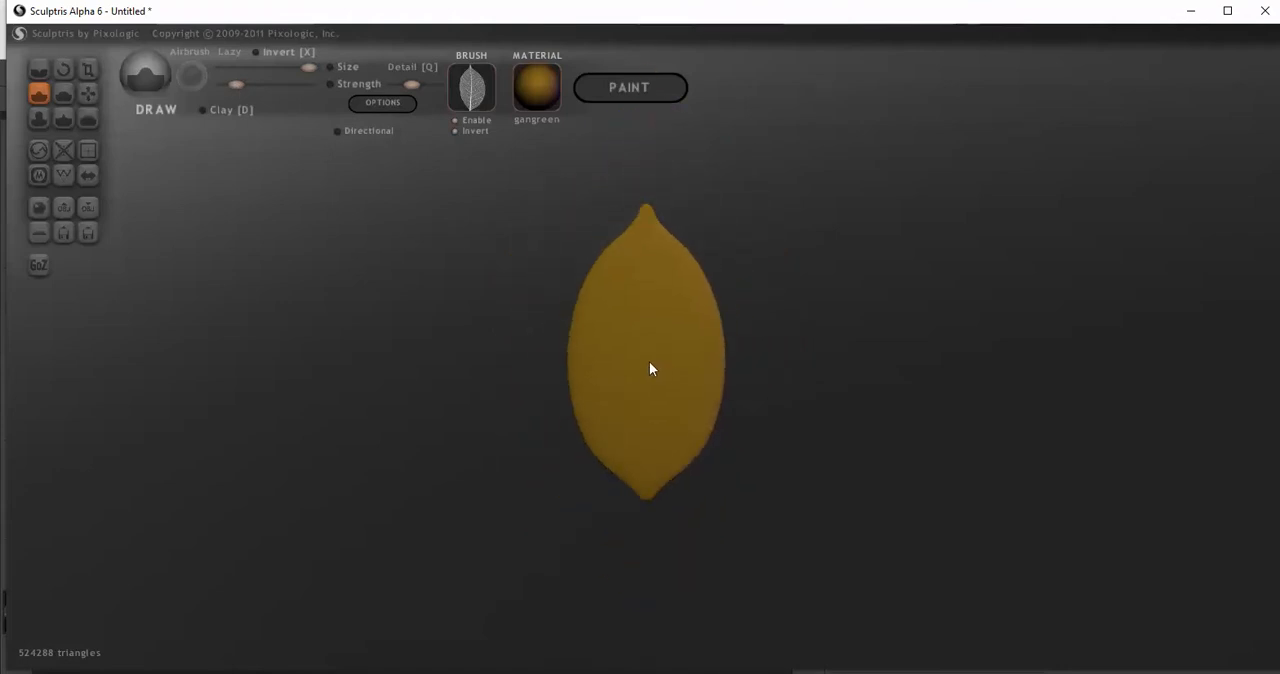
scroll(650, 369, down, 1)
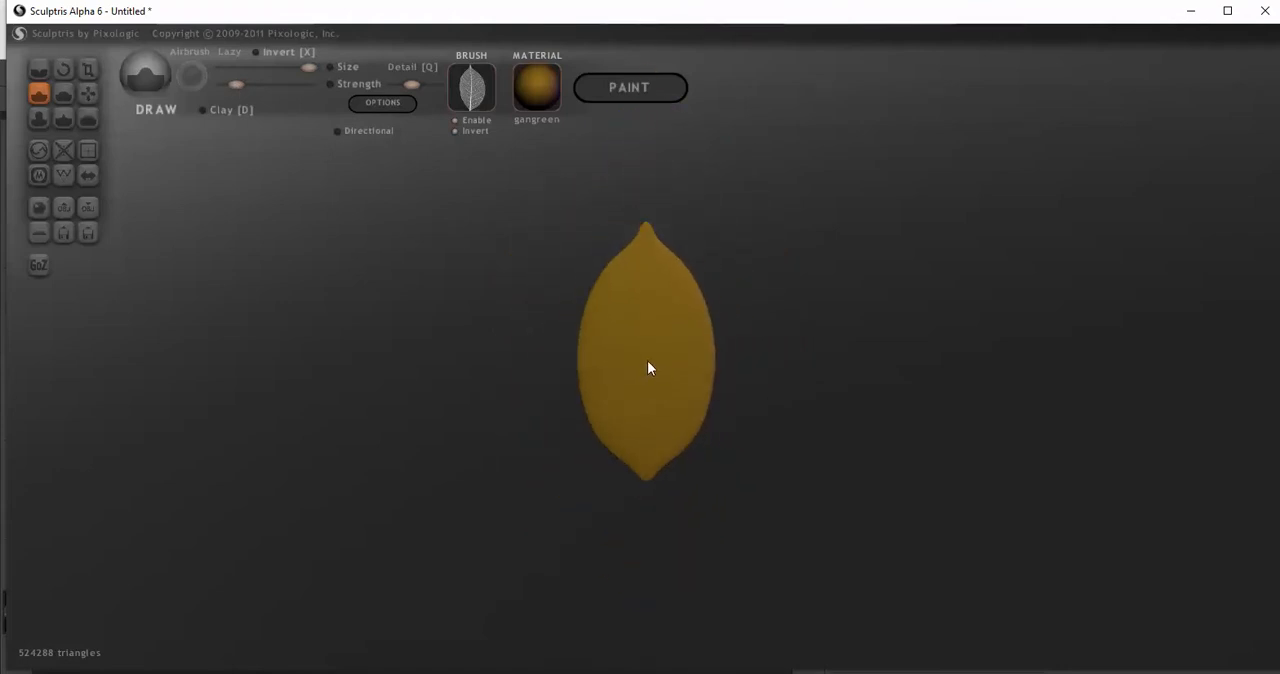
click(648, 369)
key(ctrl+z)
scroll(648, 360, down, 1)
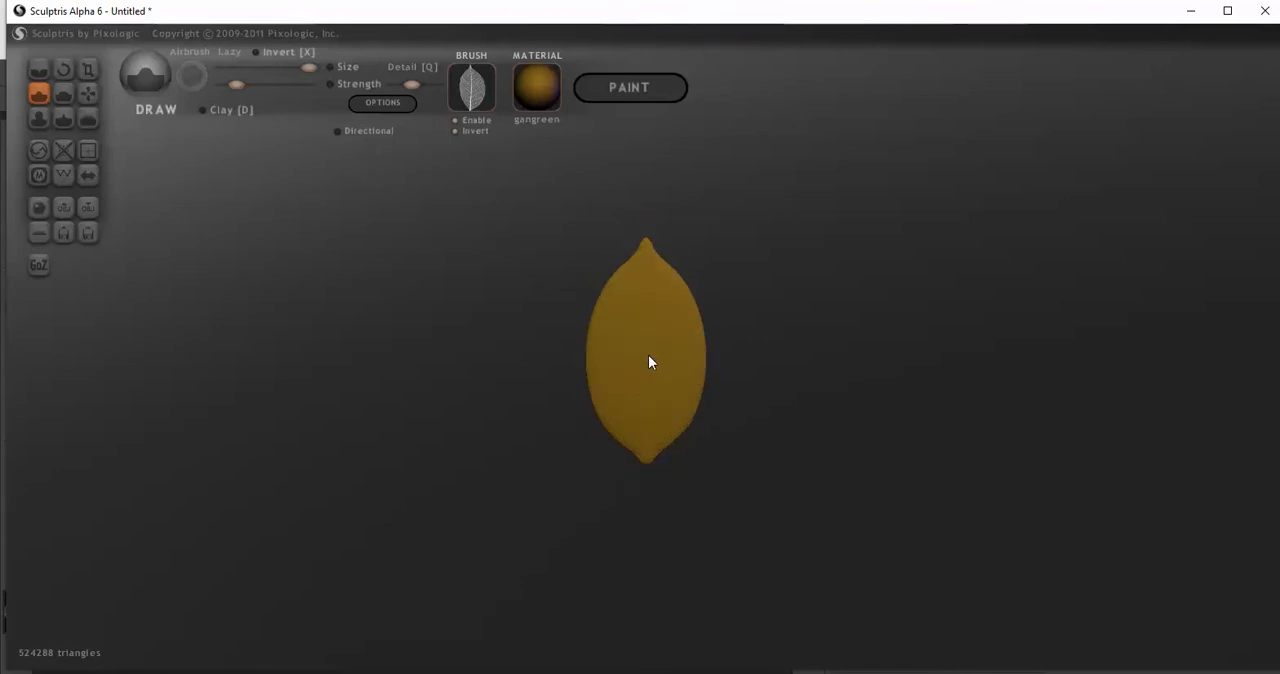
Repeat the leaf stamp at slightly shifted positions around the shape's centre at a smaller view scale, undoing each one
click(649, 362)
key(ctrl+z)
click(650, 361)
key(ctrl+z)
click(649, 353)
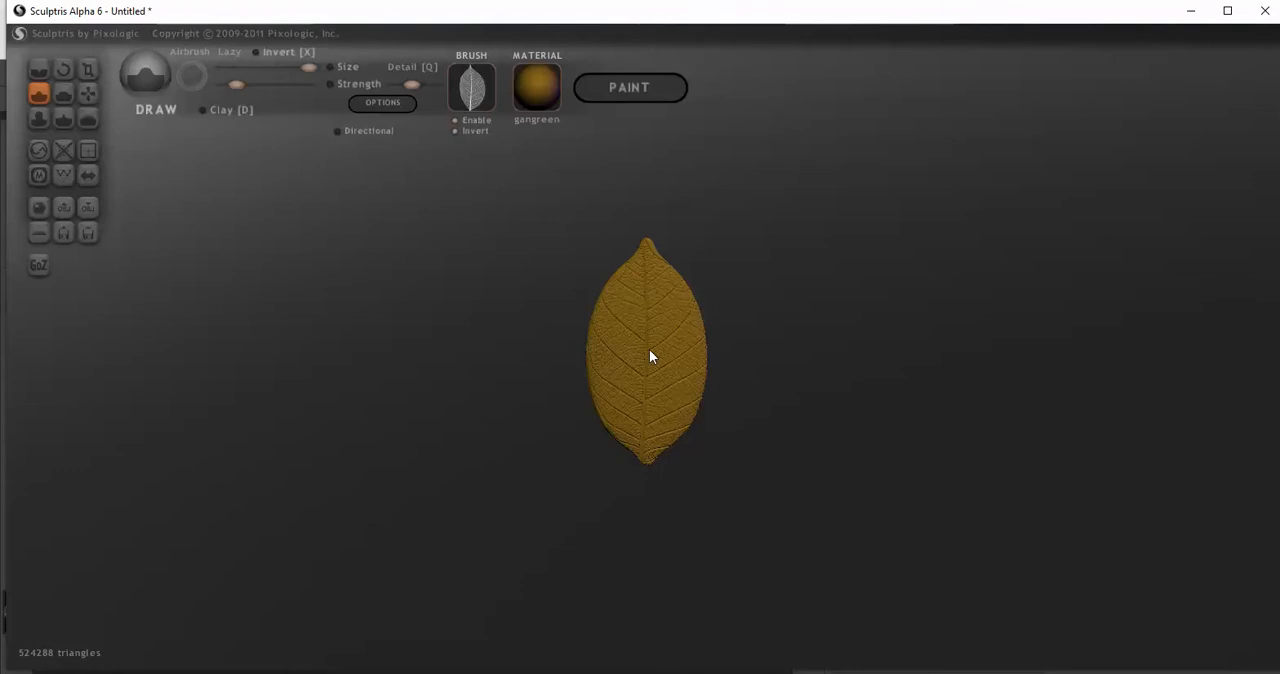
key(ctrl+z)
Stamp the leaf texture at the centre of the pointed shape and inspect the veins up close
click(650, 356)
scroll(894, 371, up, 5)
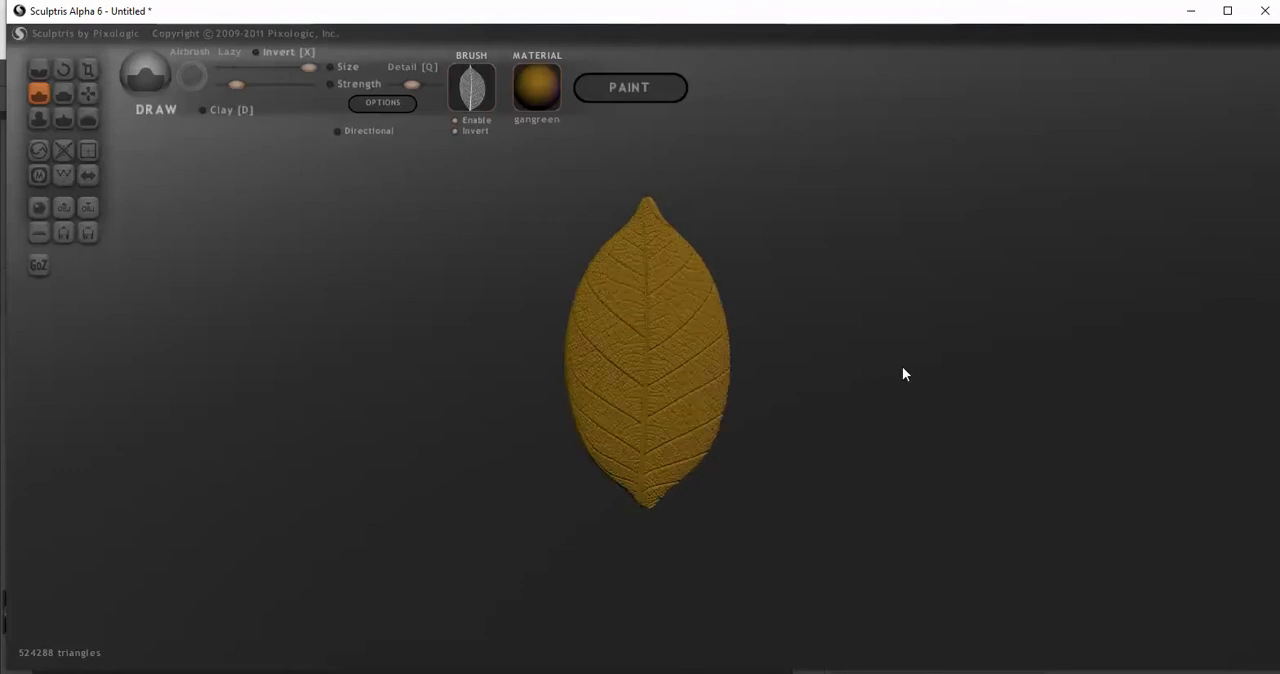
drag(947, 378, 975, 377)
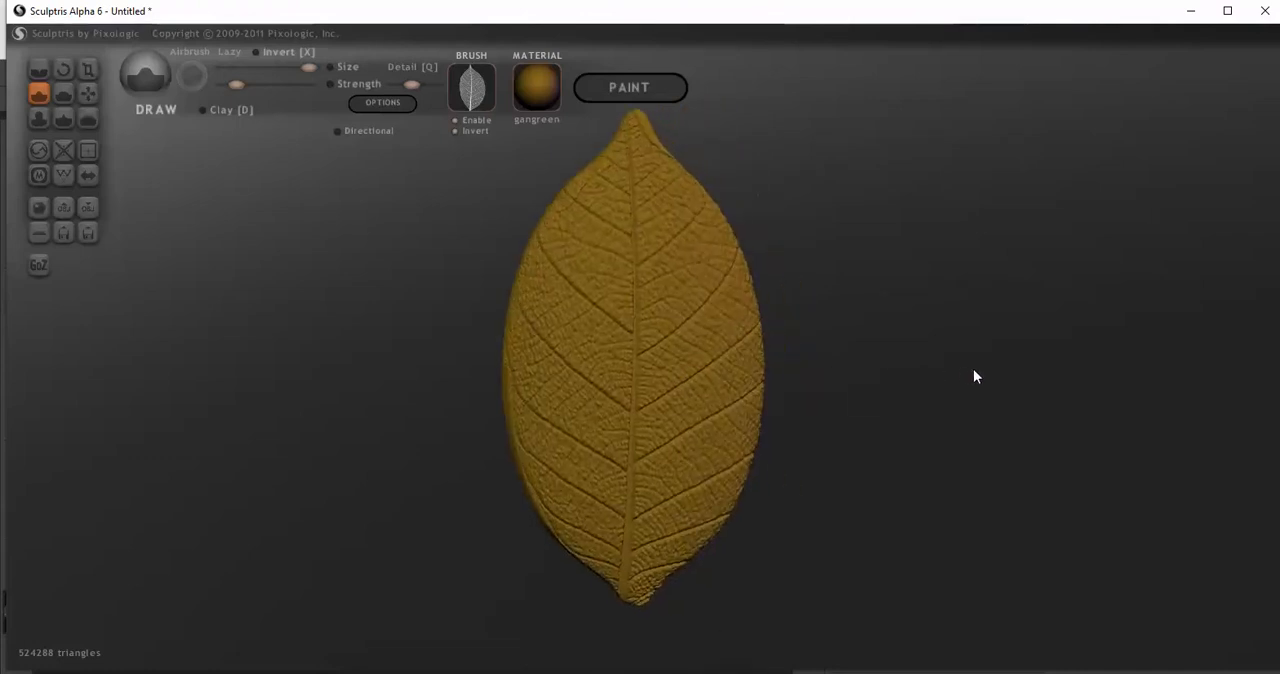
Disable the leaf brush texture and turn the leaf to face the view
click(468, 121)
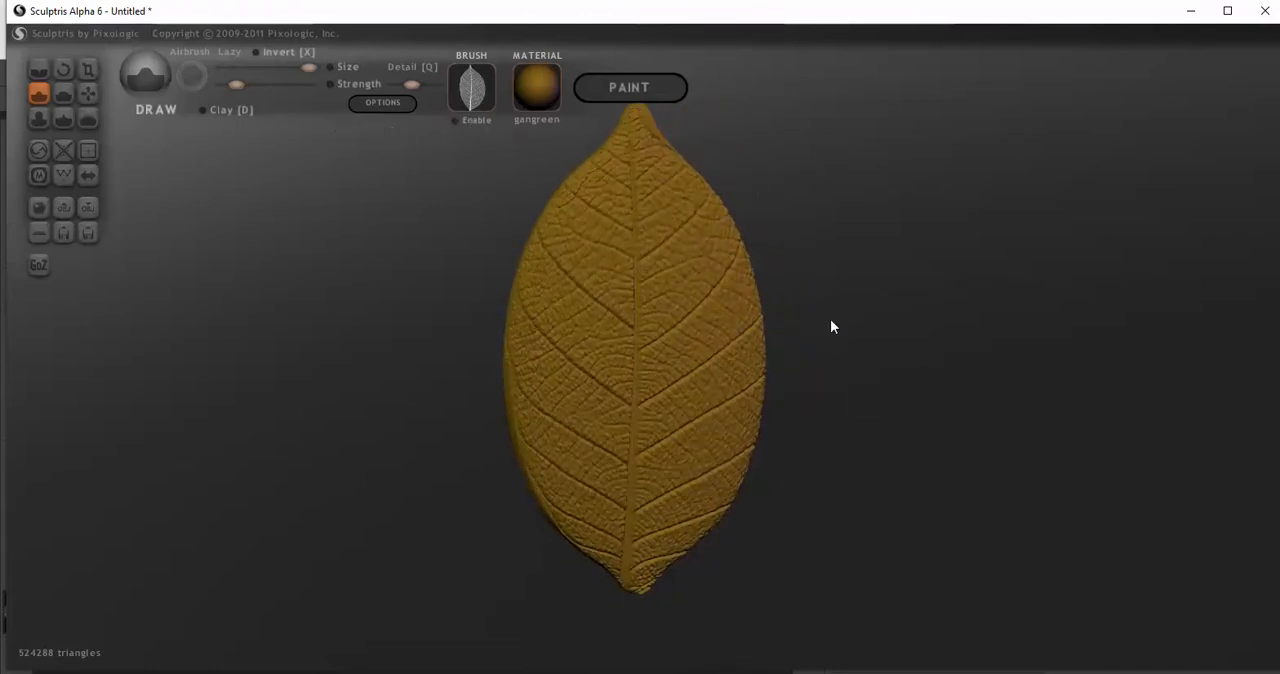
scroll(820, 320, down, 3)
mouse_move(813, 347)
mouse_down()
mouse_move(831, 347)
mouse_move(792, 339)
mouse_move(811, 336)
mouse_up()
scroll(831, 345, down, 2)
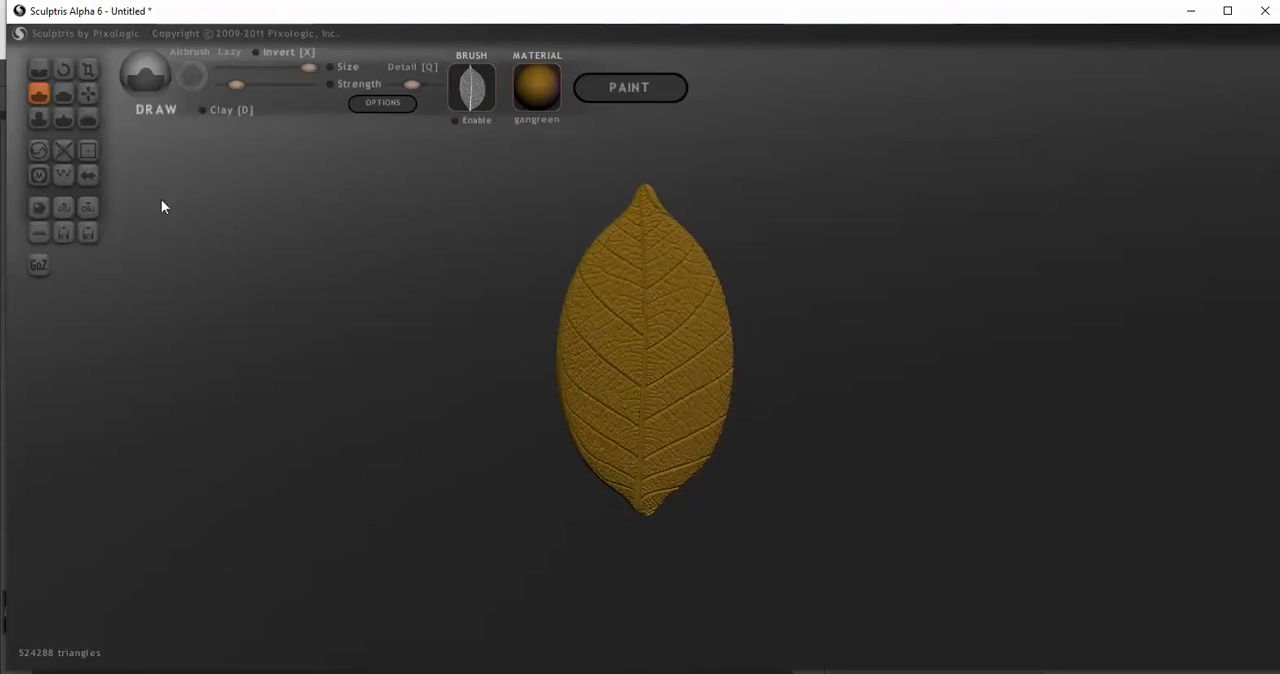
drag(300, 274, 286, 271)
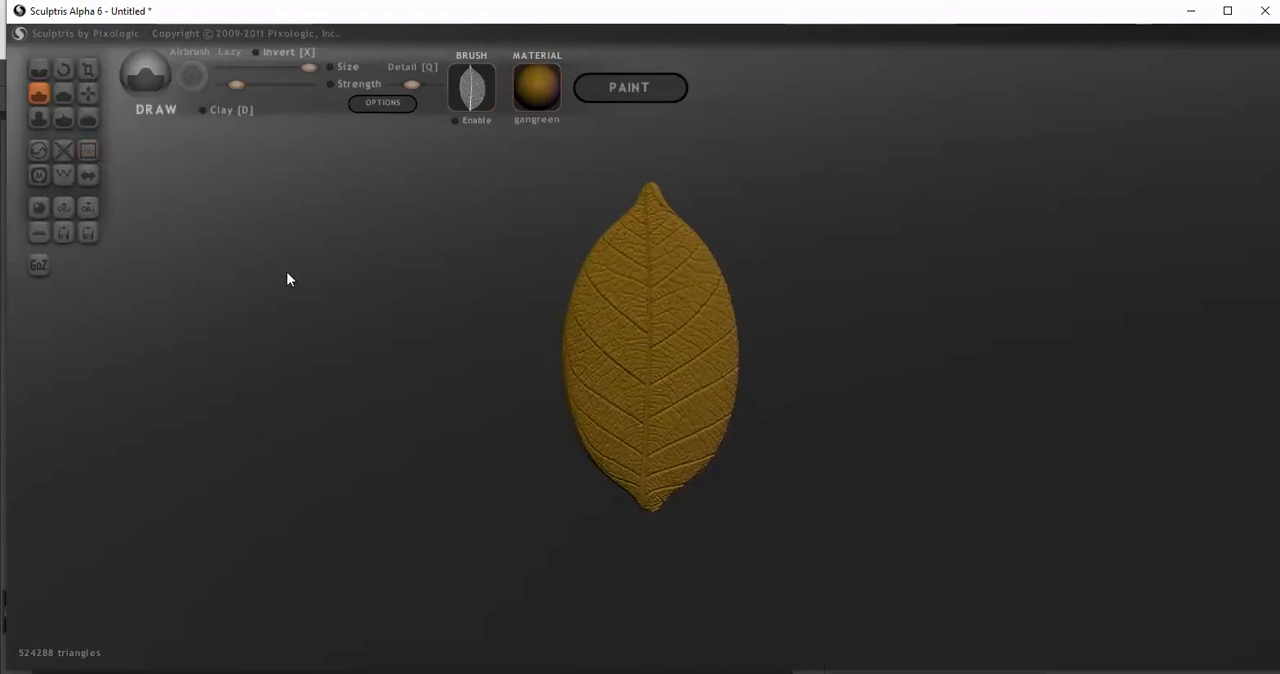
Reduce the Draw brush size to about the middle of its range and check its footprint against the leaf
click(88, 93)
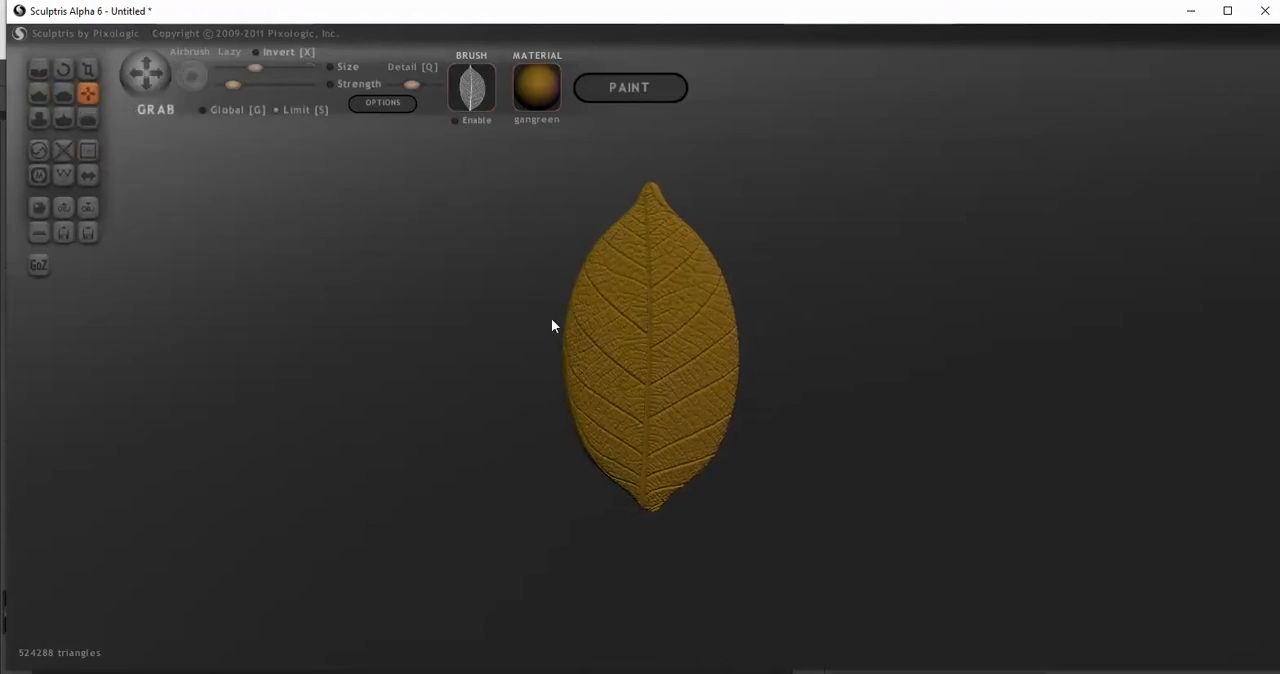
click(38, 95)
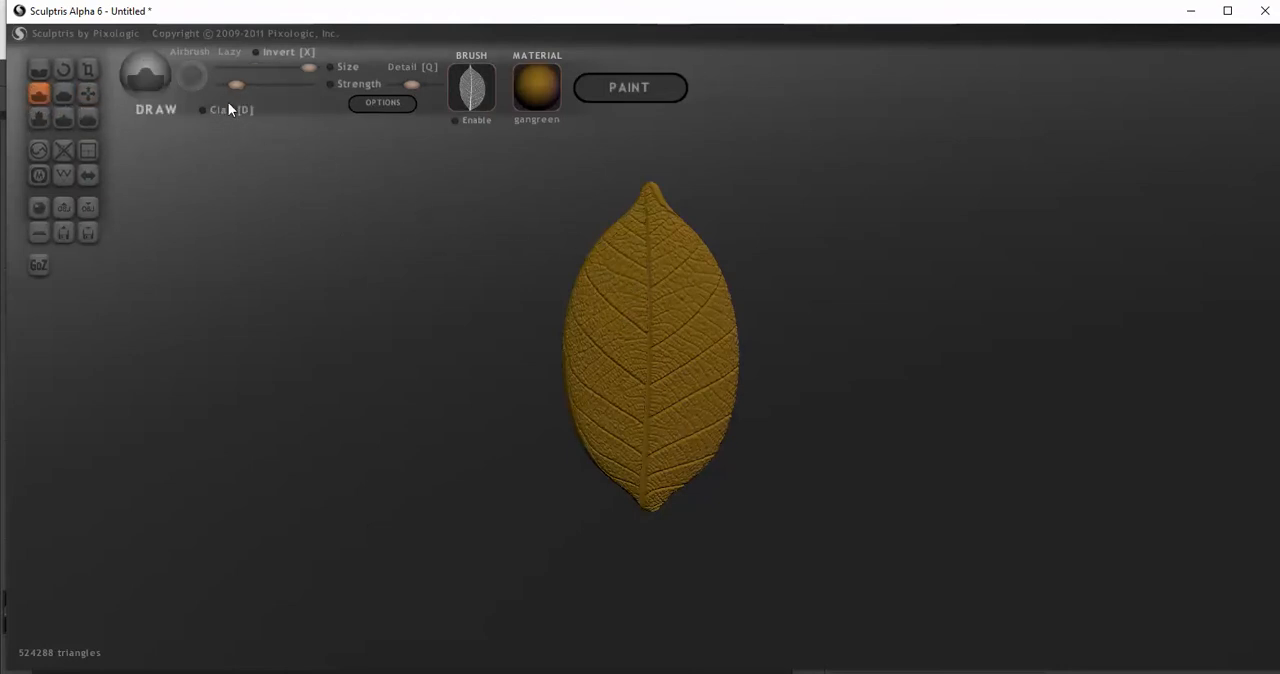
click(261, 67)
scroll(665, 282, down, 2)
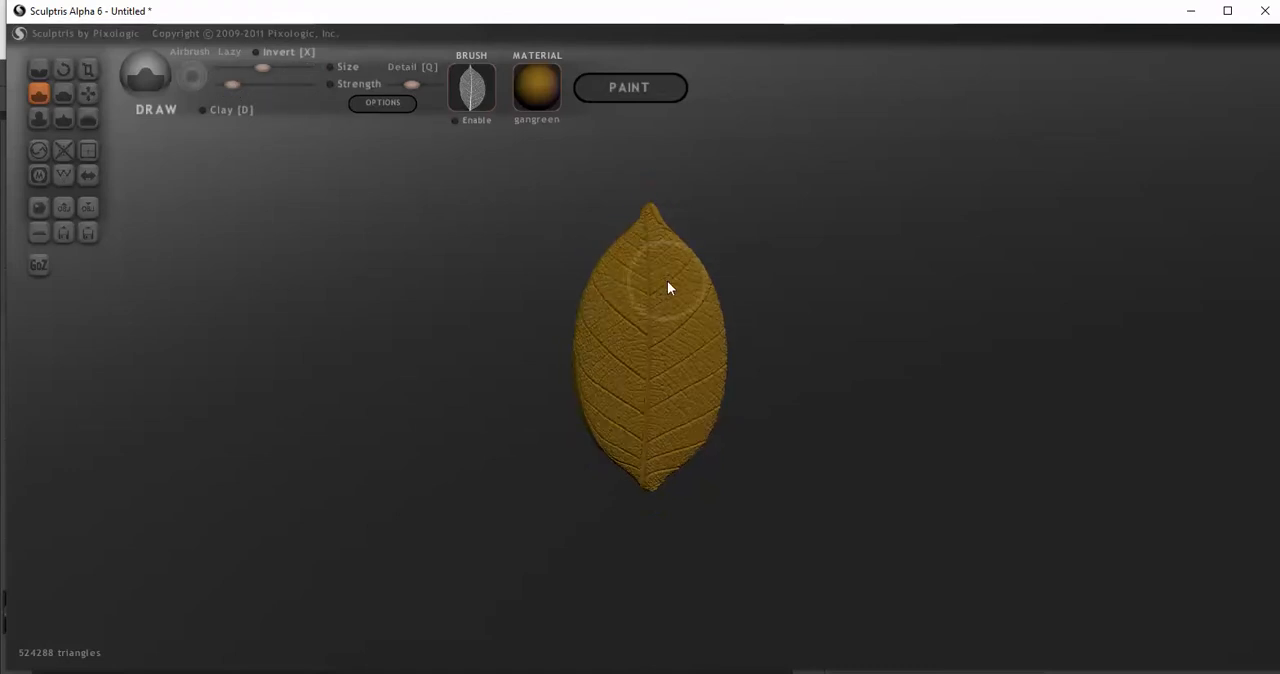
scroll(666, 290, down, 1)
scroll(420, 336, up, 1)
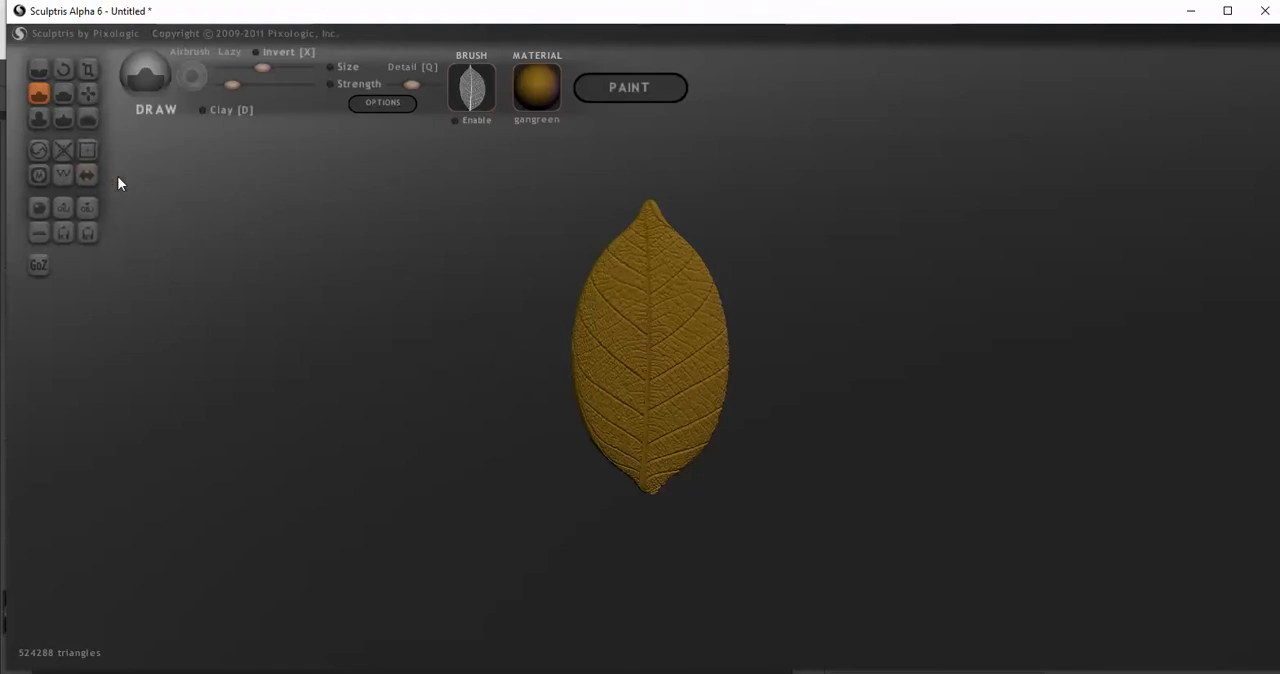
Use the Grab brush to nudge the leaf's upper and lower tips slightly, undoing the unwanted pull
click(89, 93)
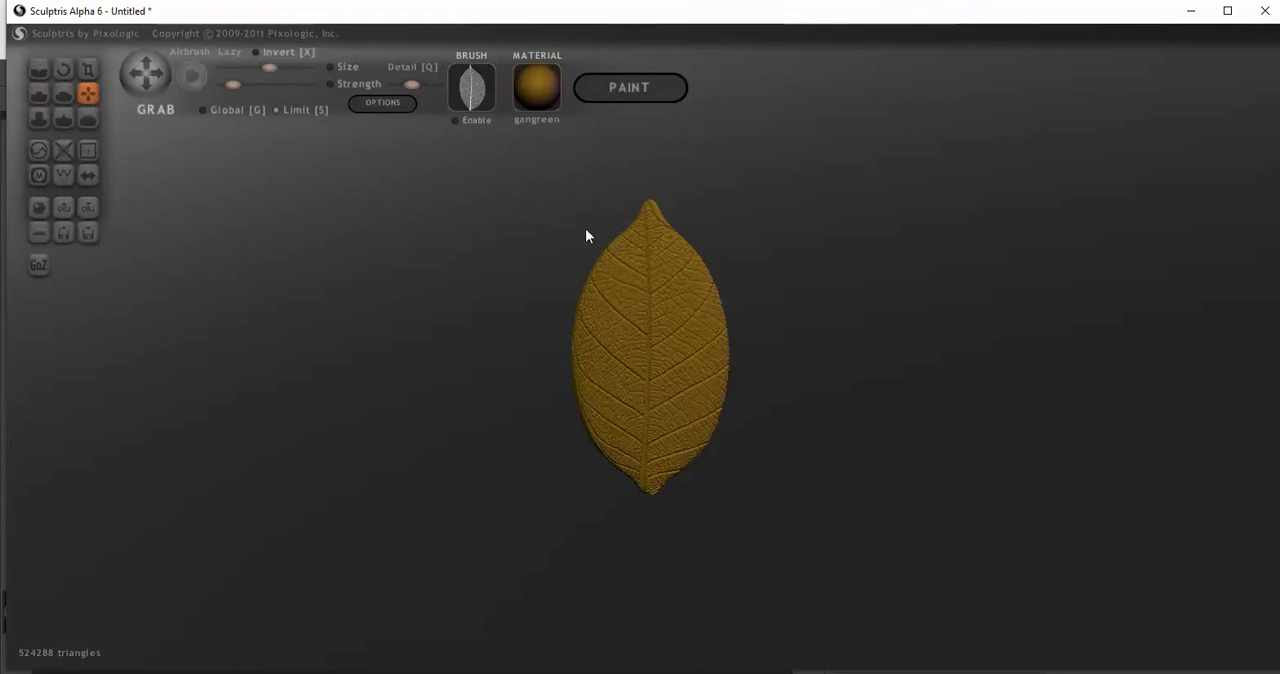
scroll(636, 253, down, 1)
scroll(634, 249, up, 1)
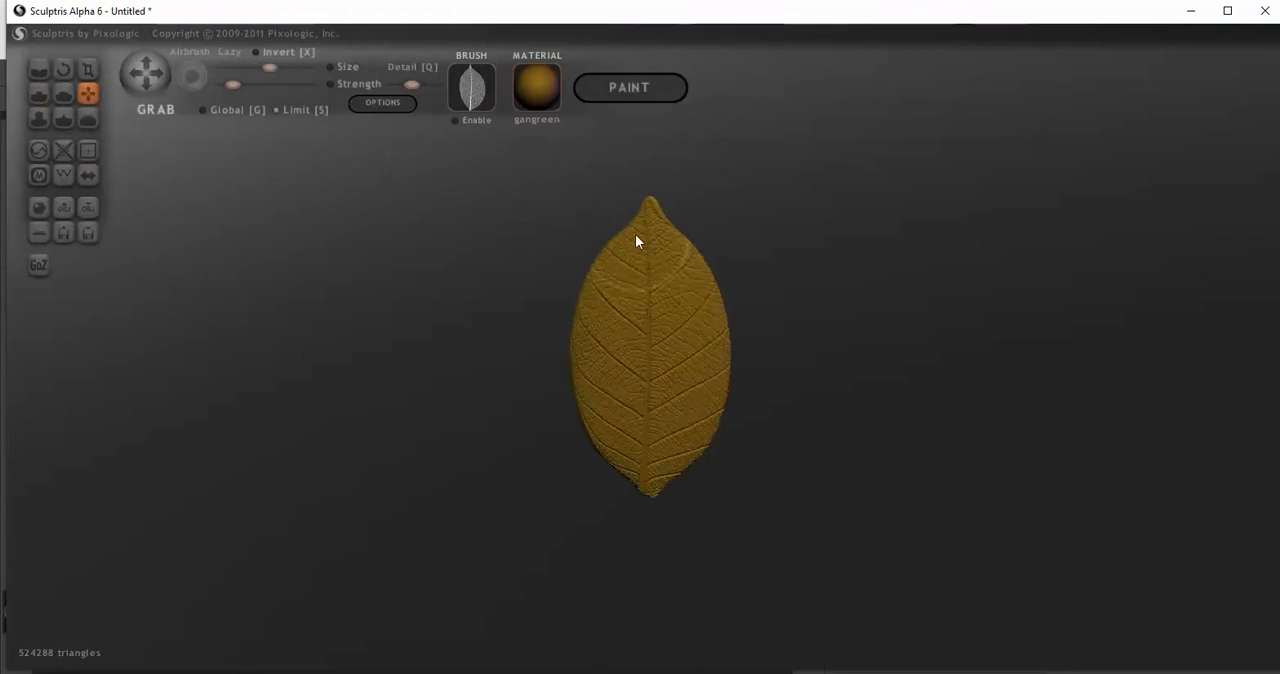
drag(642, 227, 642, 217)
key(ctrl+z)
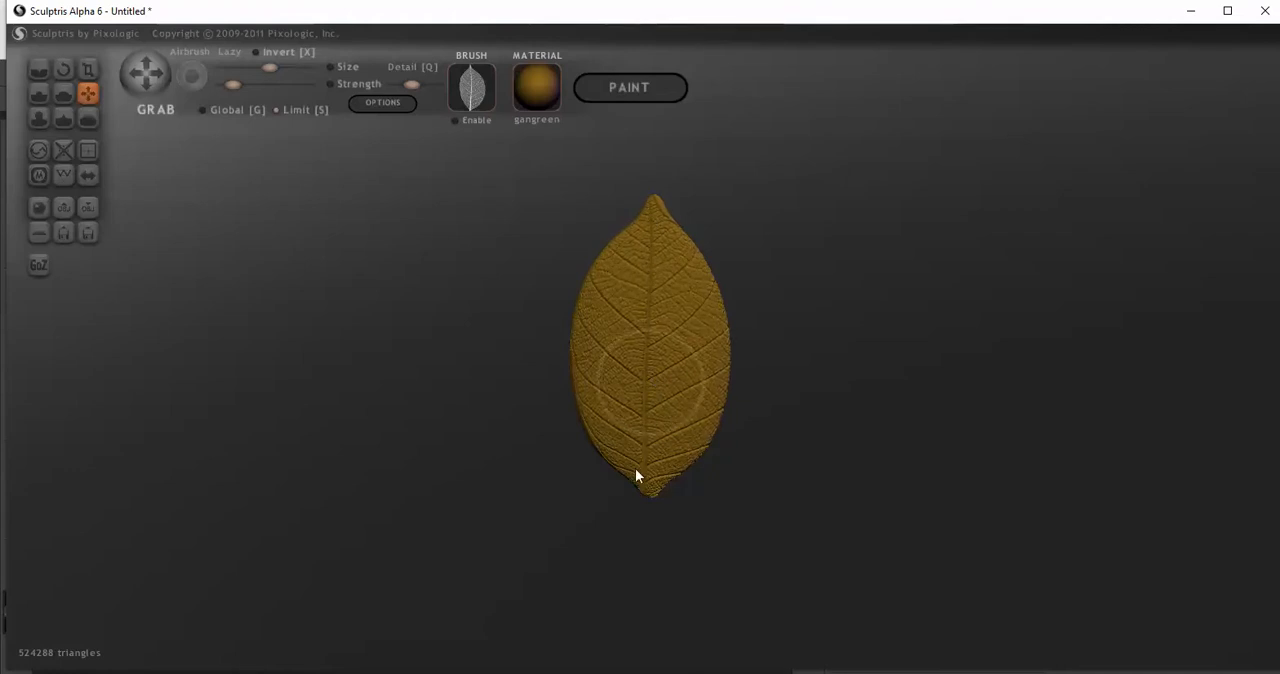
scroll(633, 514, up, 3)
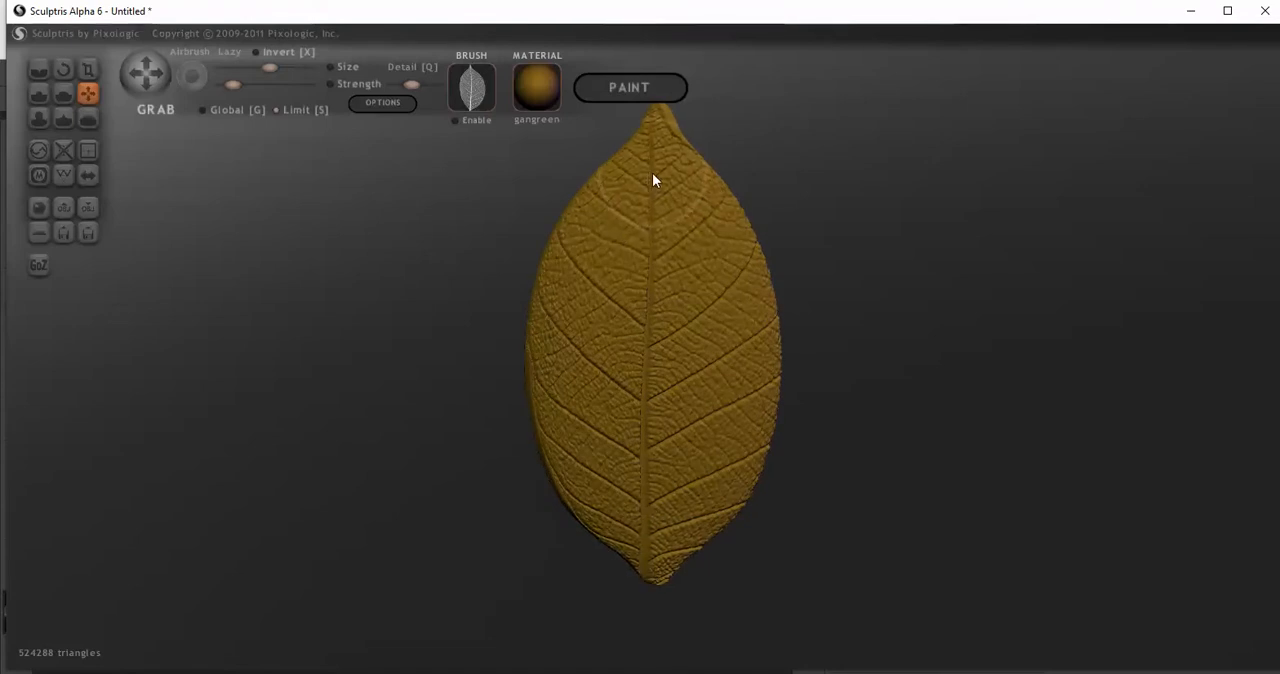
scroll(662, 270, down, 1)
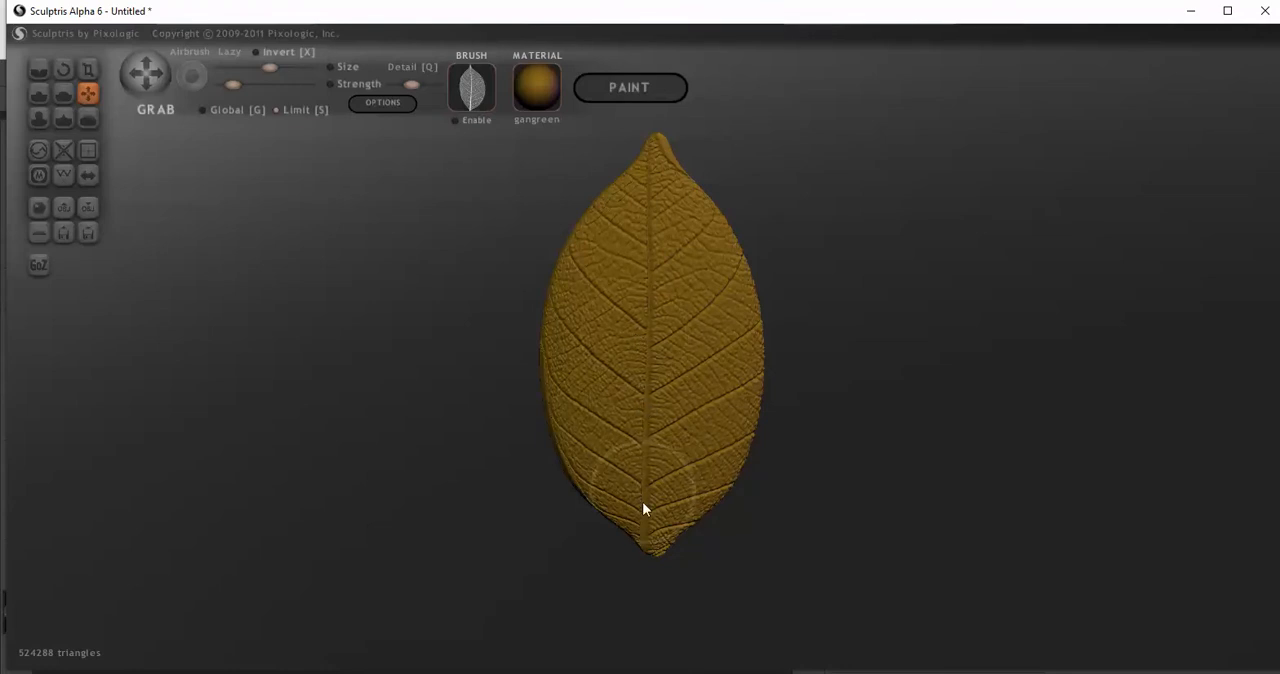
scroll(483, 403, down, 3)
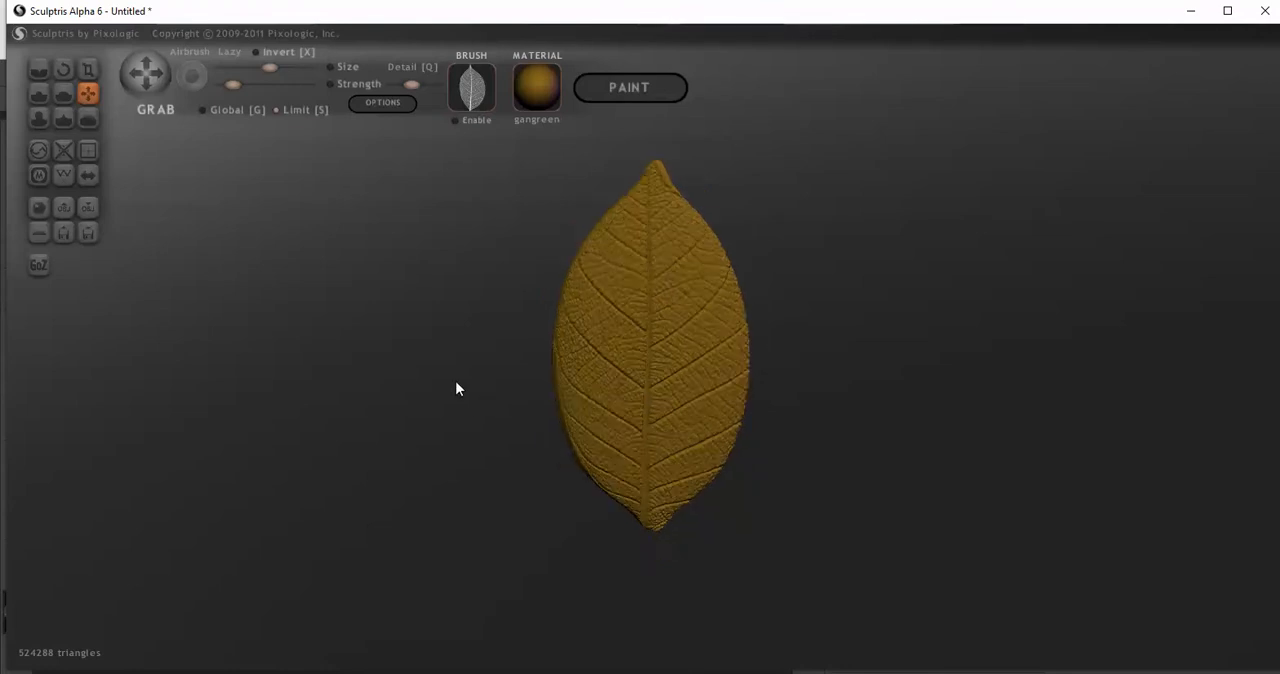
Try enabling Symmetry on the veined leaf and undo it
click(88, 175)
click(667, 384)
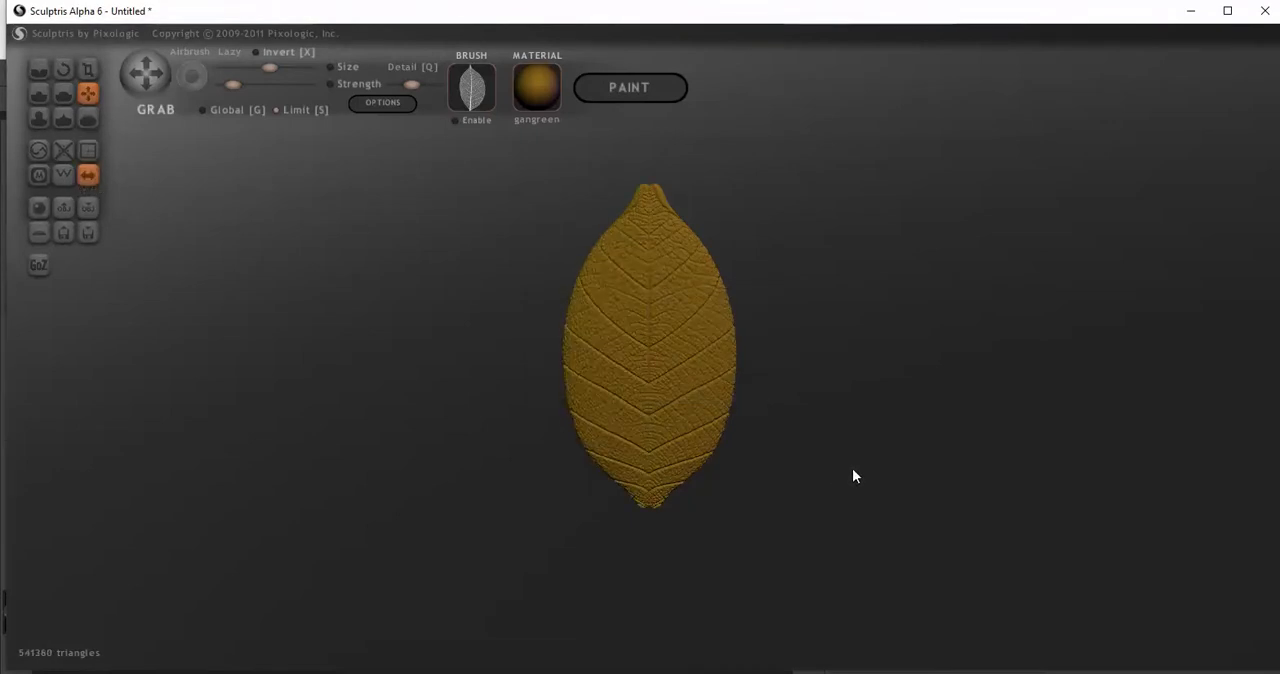
key(ctrl+z)
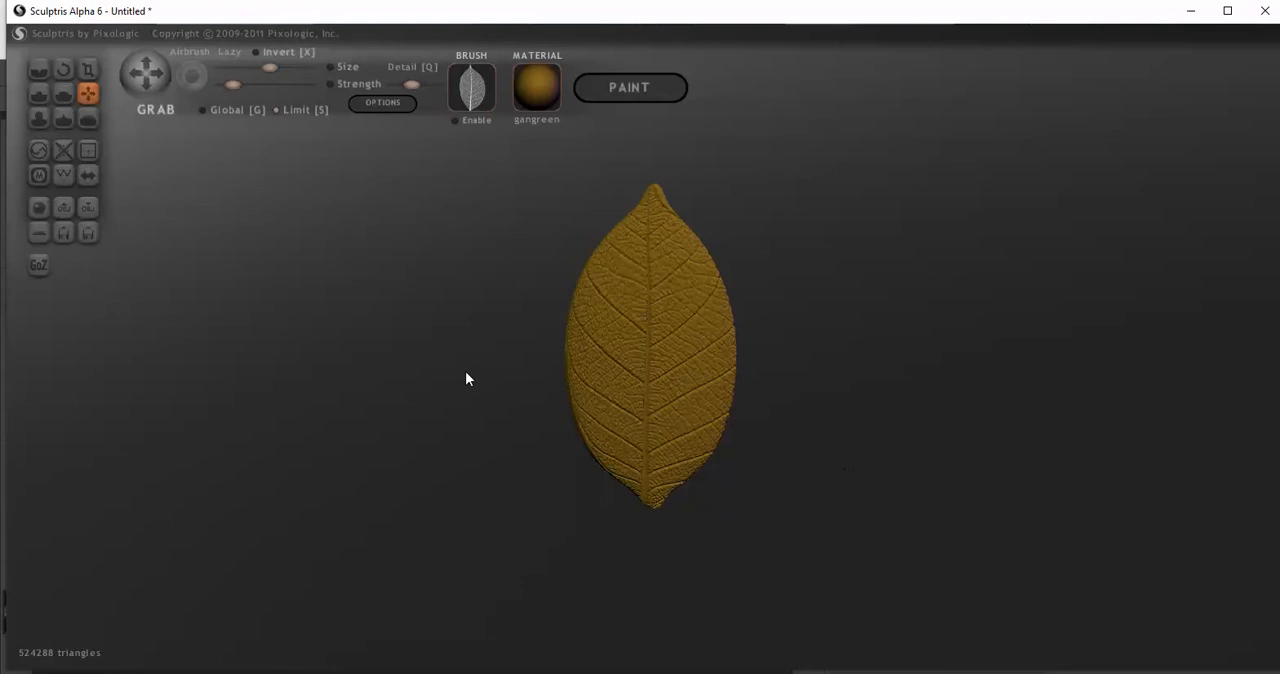
Examine the leaf's midrib and side veins up close
scroll(465, 375, up, 5)
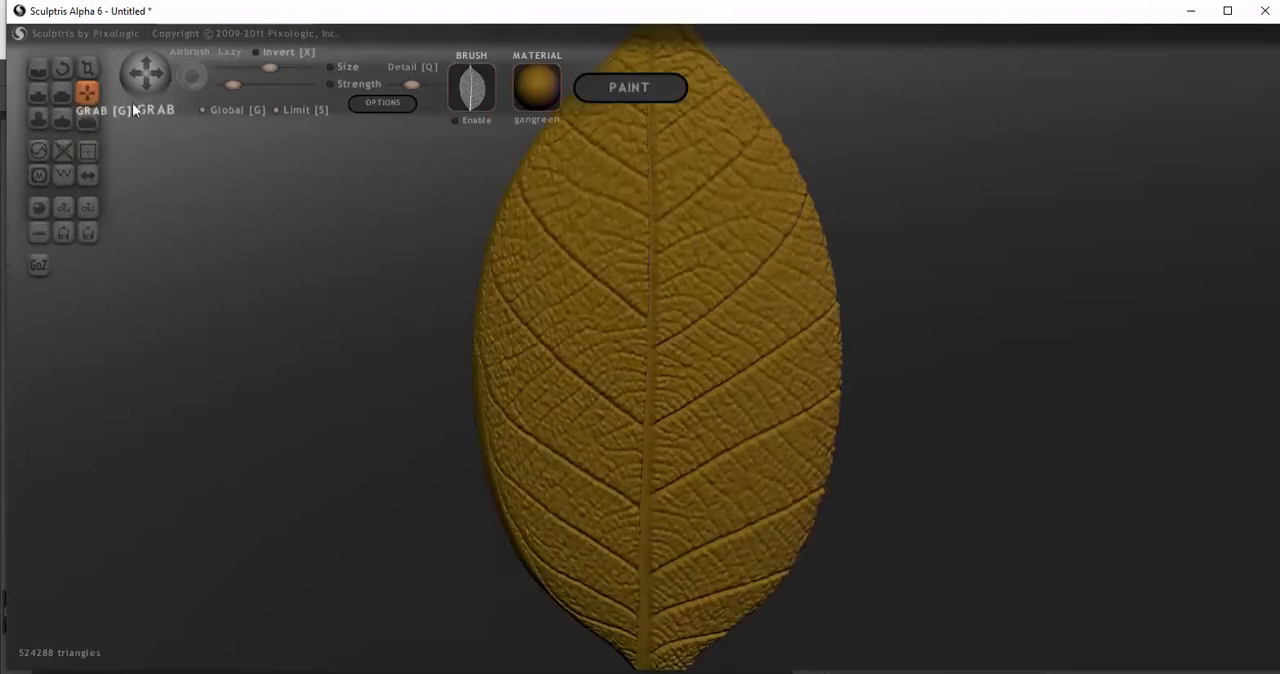
scroll(595, 370, up, 2)
scroll(593, 372, up, 3)
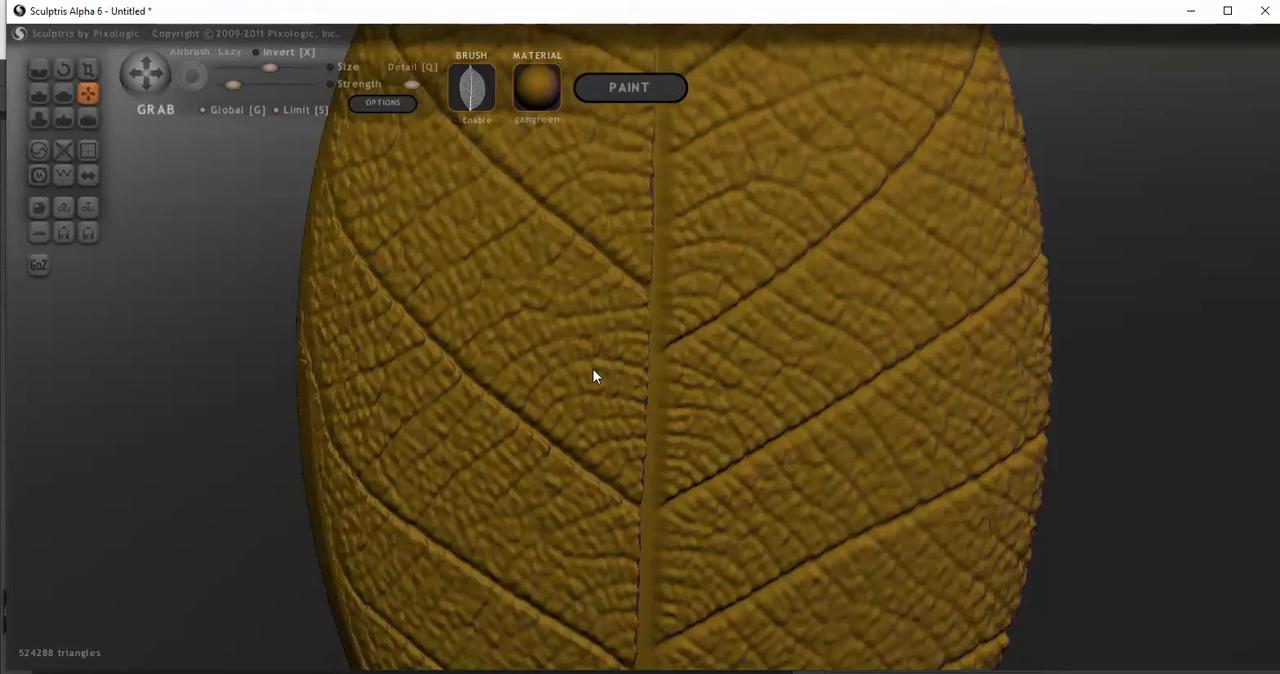
scroll(594, 370, up, 1)
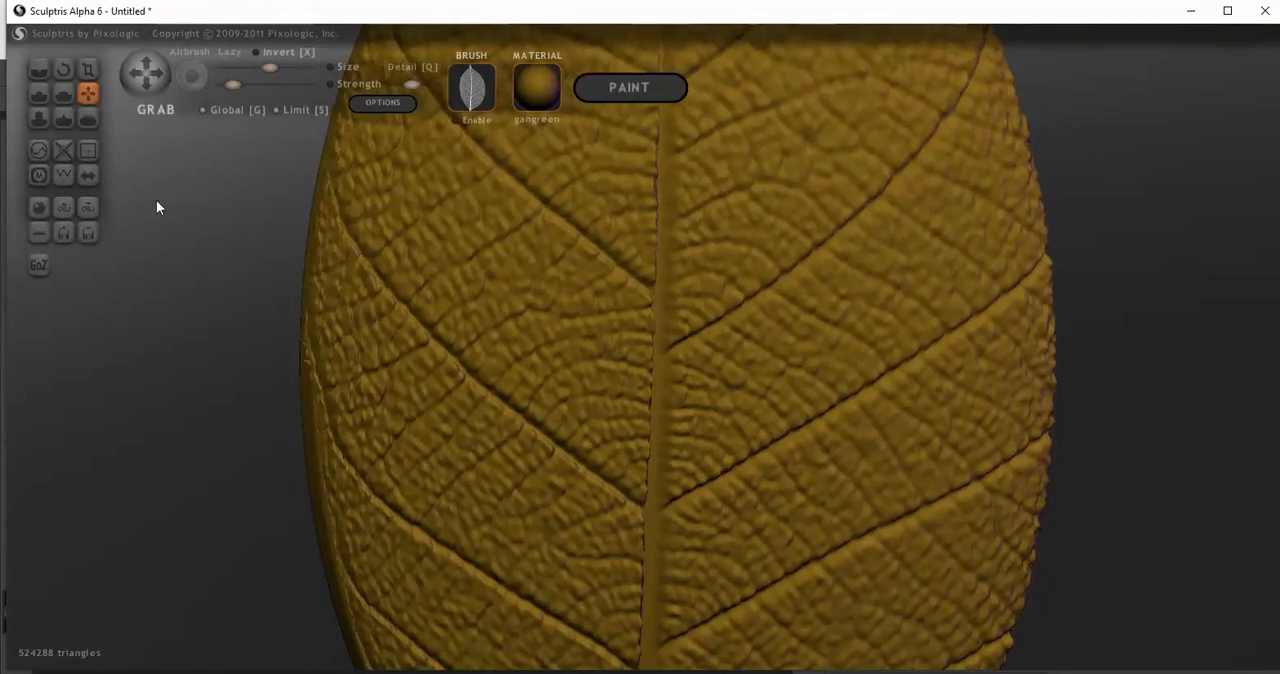
Try mirroring the leaf's vein detail with Symmetry, check the full outline and undo it
click(88, 175)
click(665, 386)
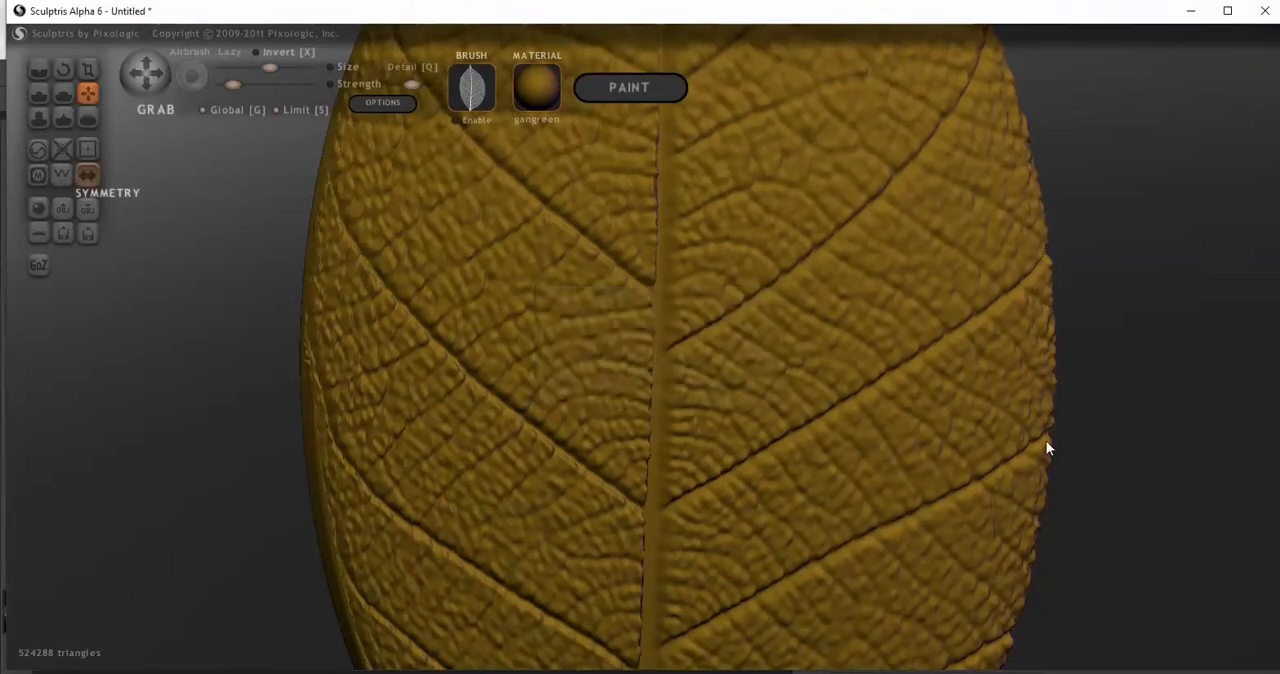
scroll(1055, 442, down, 3)
scroll(1031, 447, down, 2)
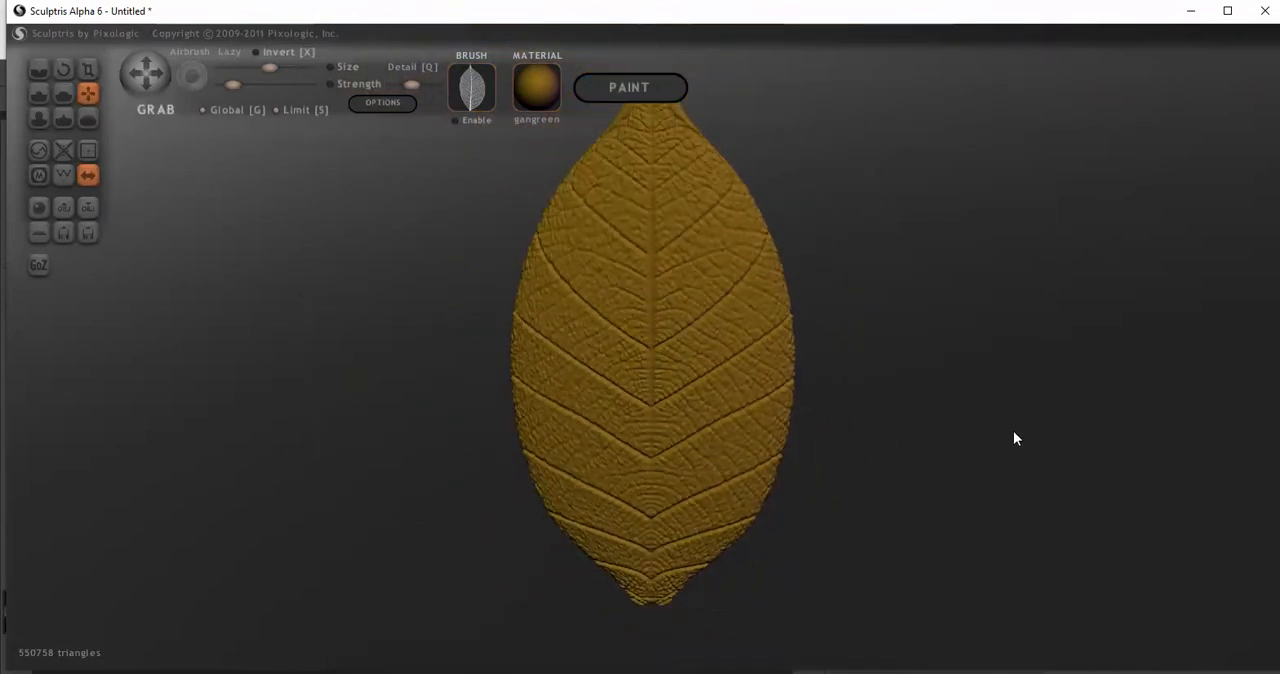
key(ctrl+z)
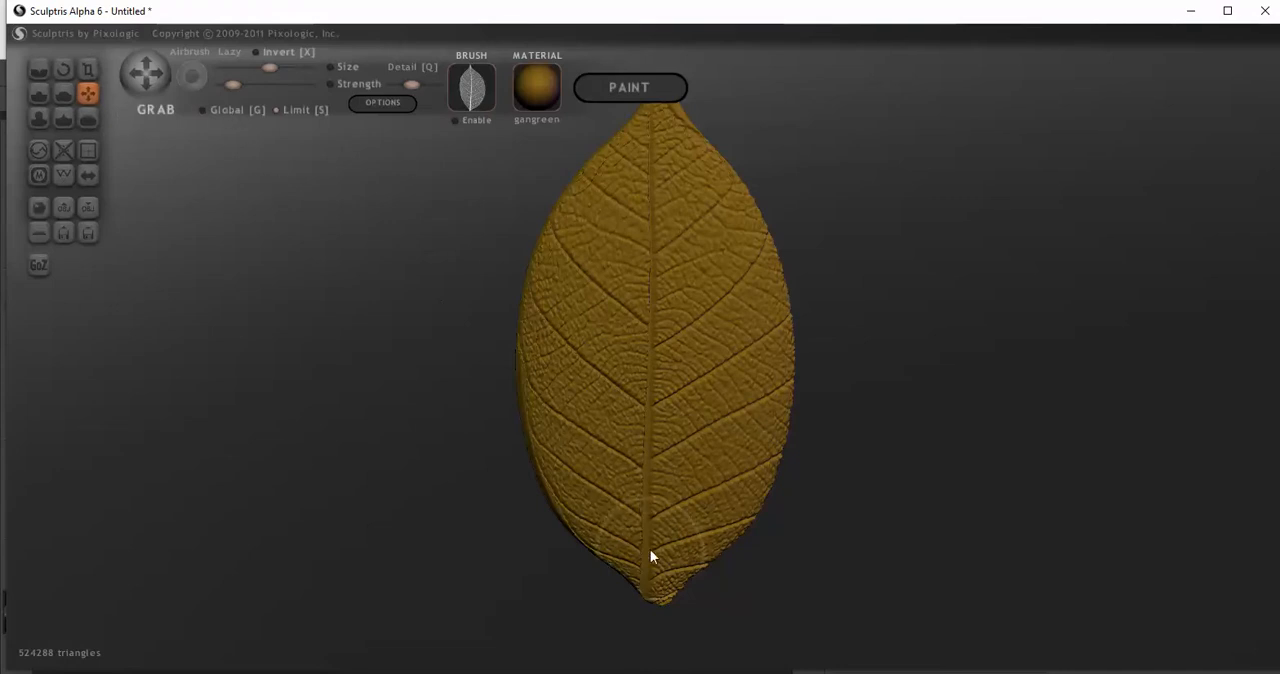
Enable Symmetry on the veined leaf, accepting the removal of asymmetric details, and check the mirrored veins
scroll(632, 521, down, 2)
scroll(640, 496, down, 2)
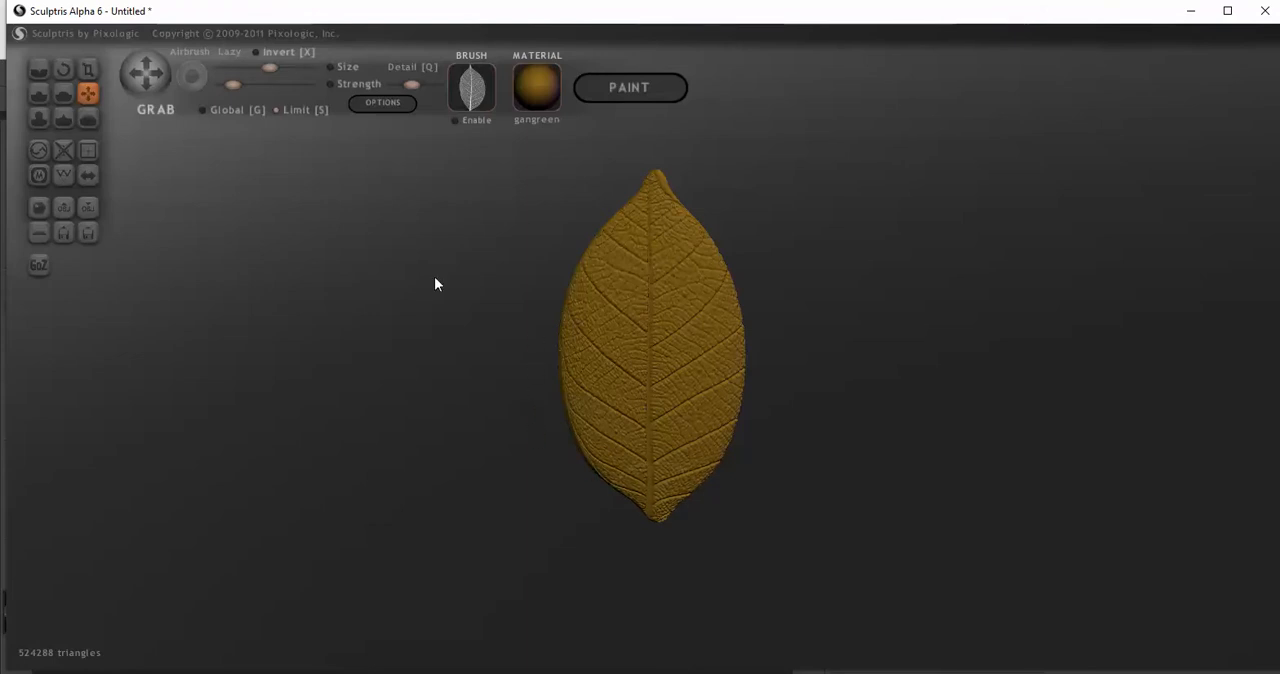
click(88, 175)
click(690, 391)
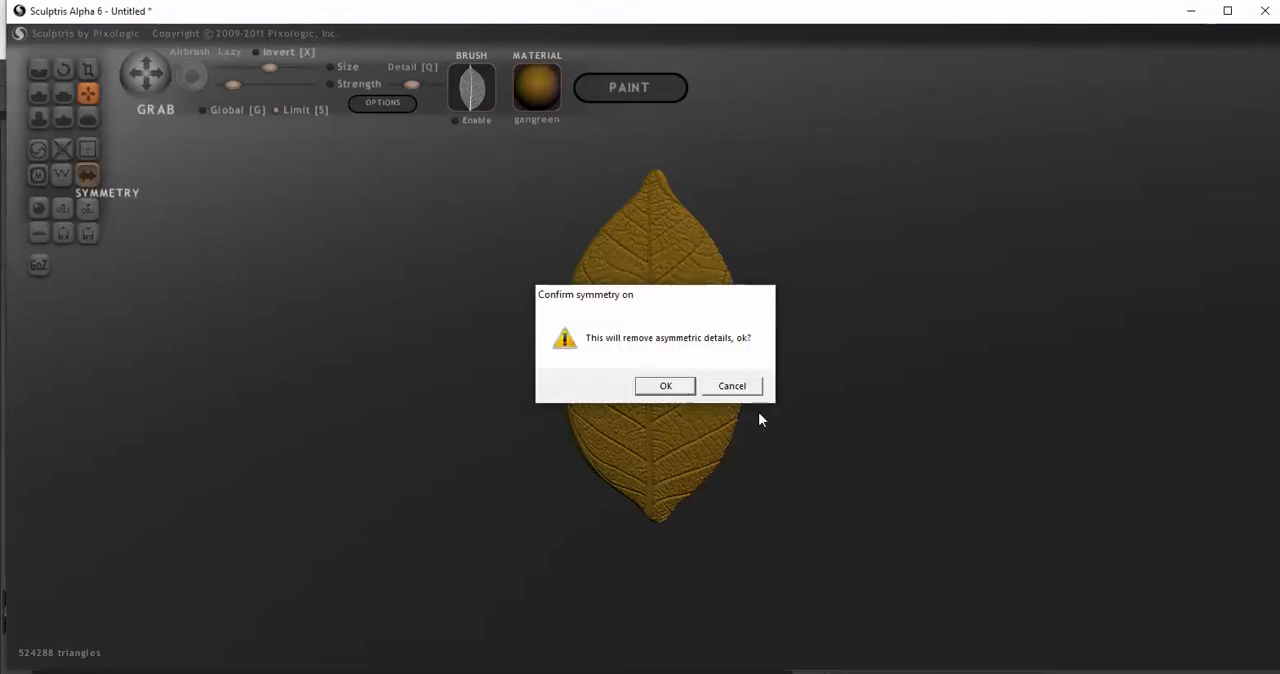
scroll(926, 463, up, 3)
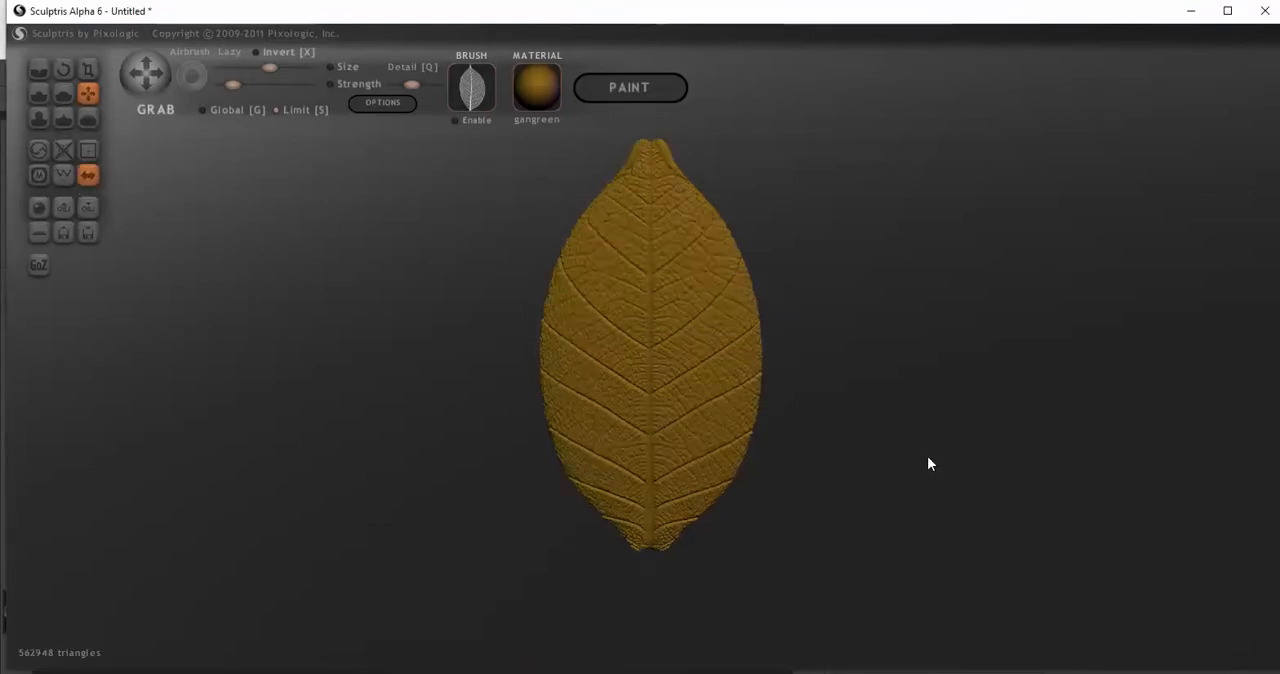
scroll(955, 466, down, 2)
drag(883, 474, 938, 461)
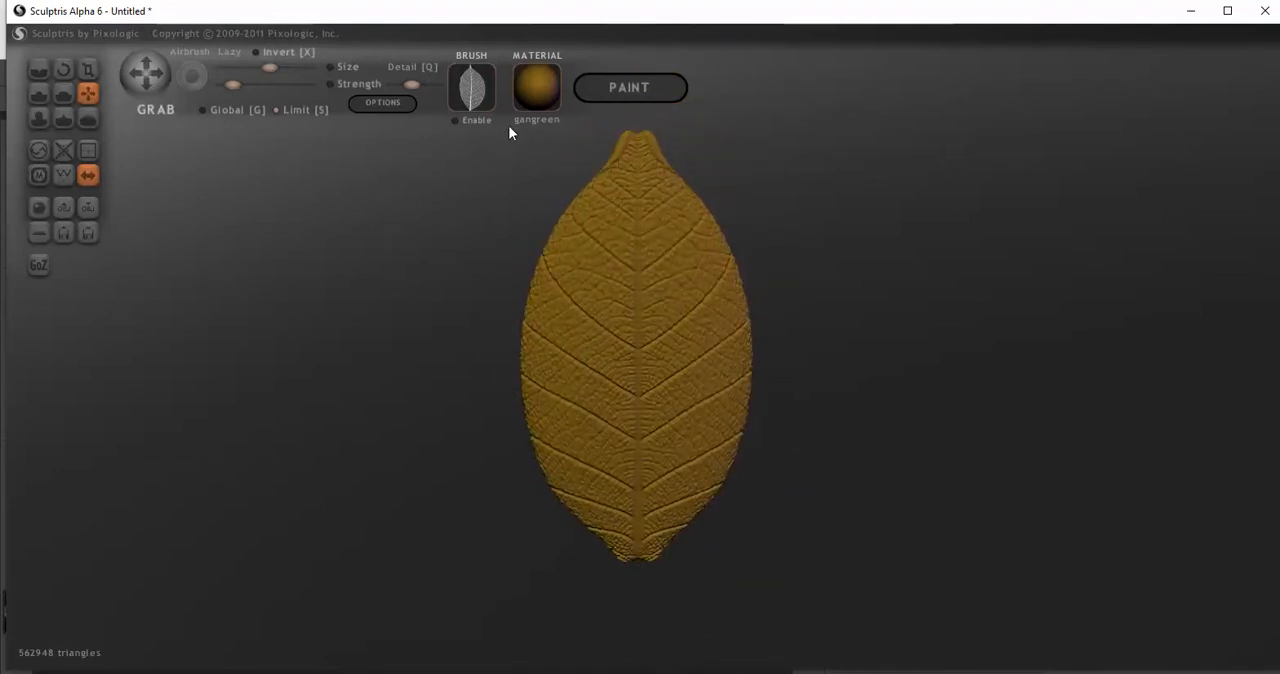
scroll(760, 298, down, 2)
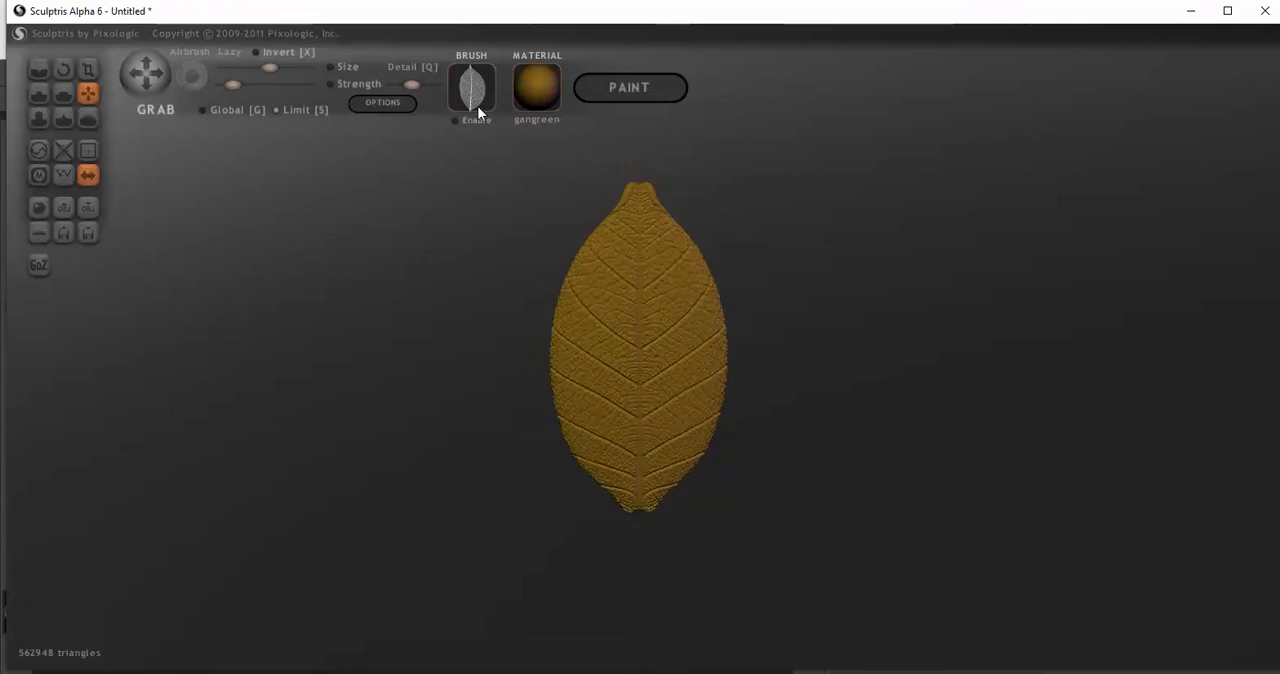
scroll(786, 314, up, 3)
drag(845, 304, 754, 329)
drag(904, 368, 921, 345)
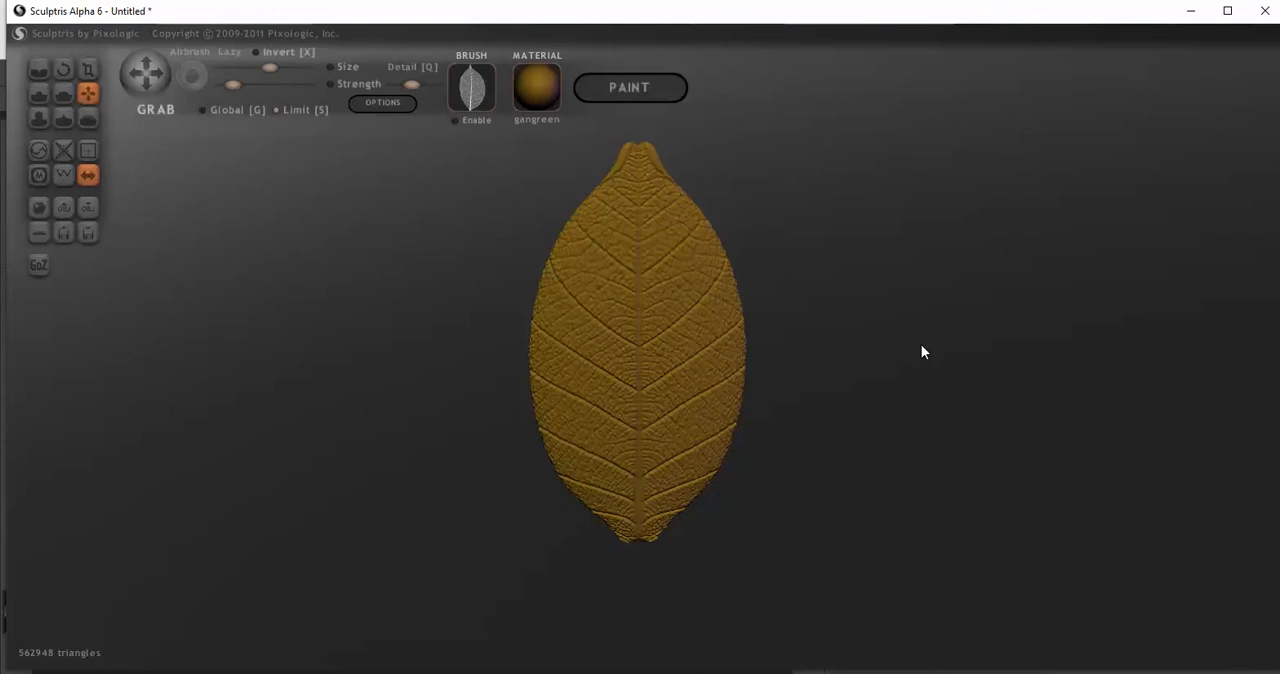
scroll(921, 344, up, 2)
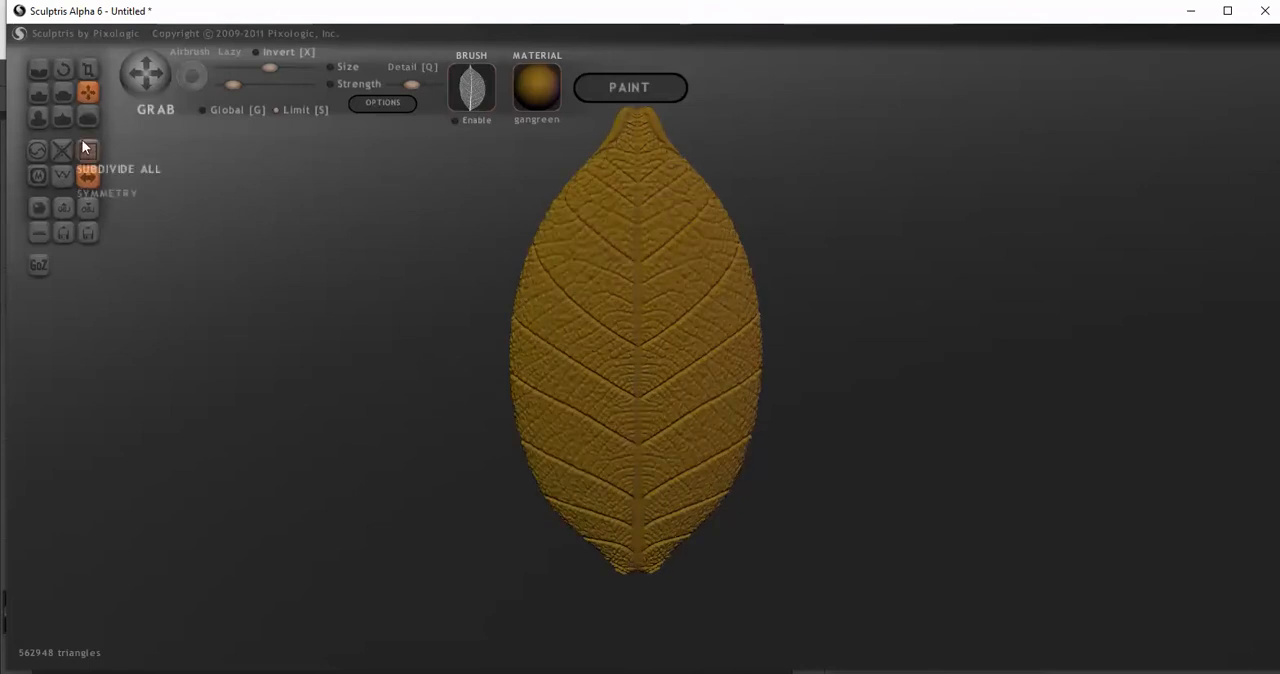
Select the Draw brush, turn the leaf to its smooth back and enable Invert
click(38, 94)
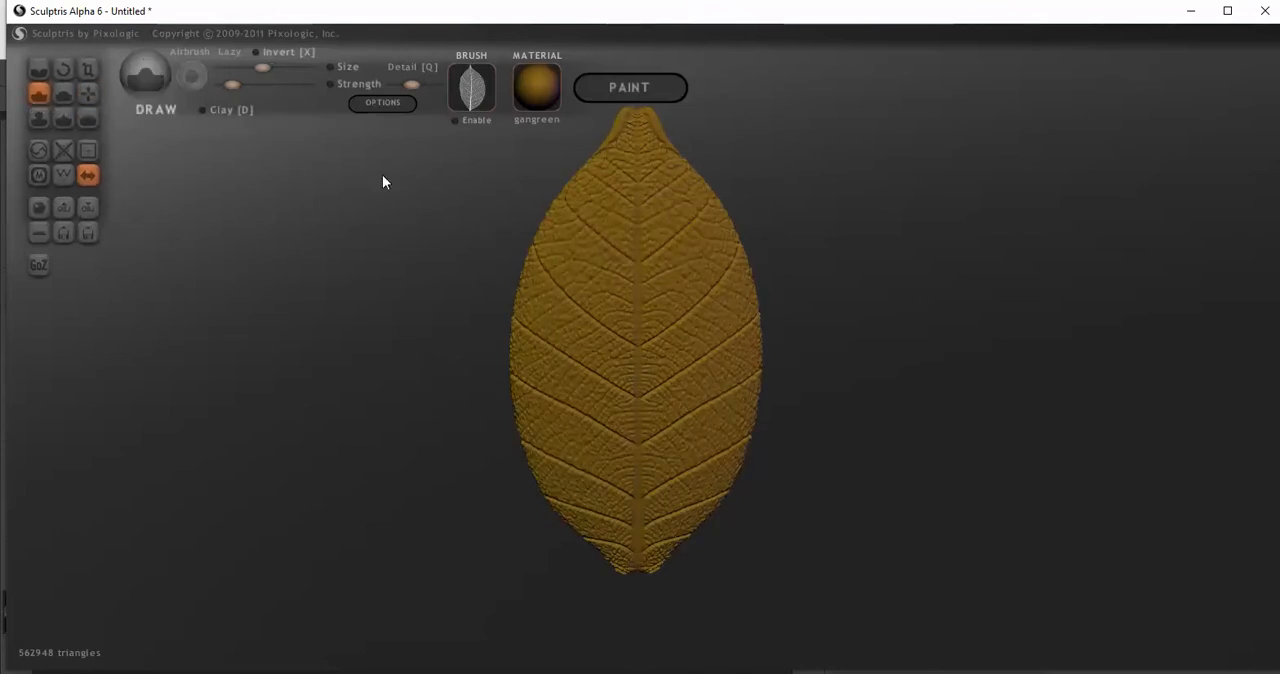
scroll(600, 272, down, 2)
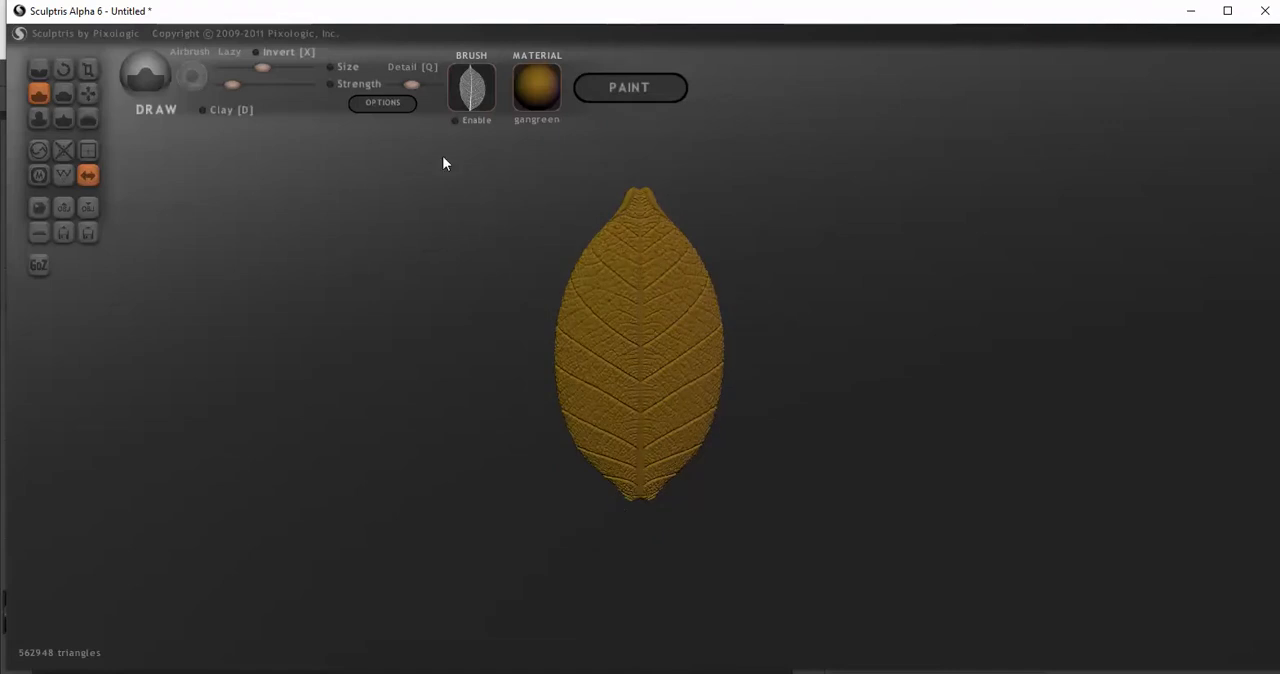
scroll(665, 270, down, 2)
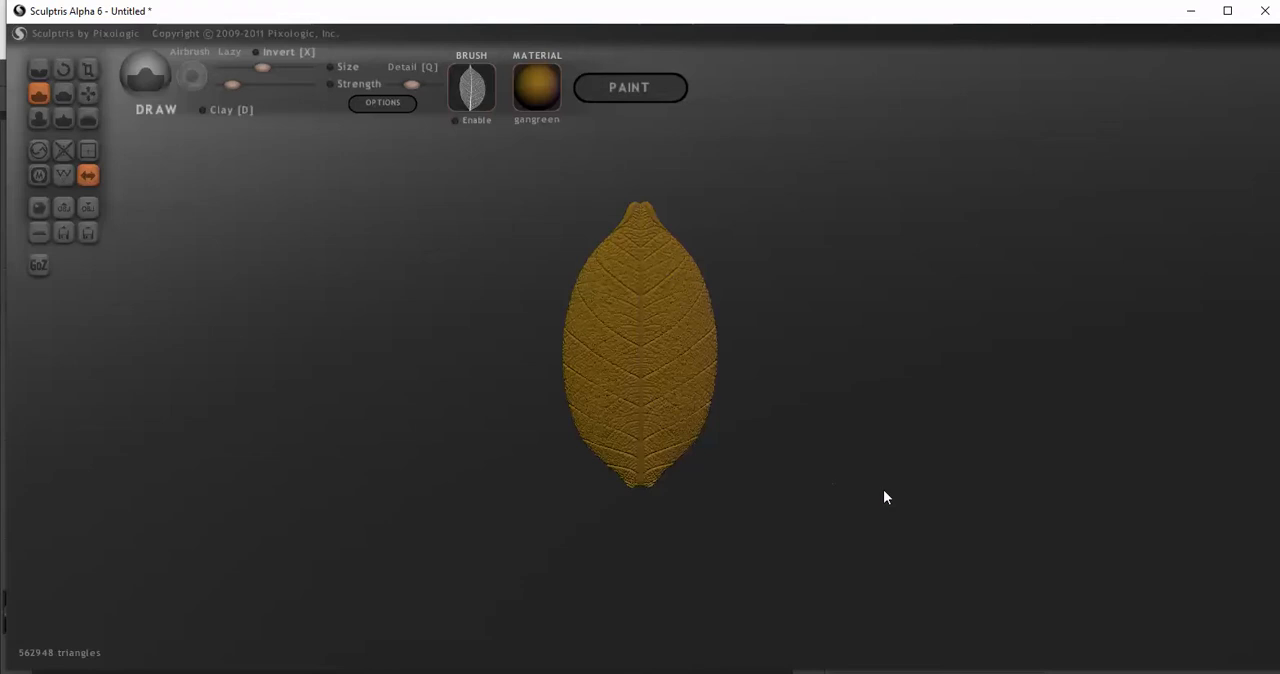
scroll(900, 495, up, 5)
drag(954, 446, 320, 471)
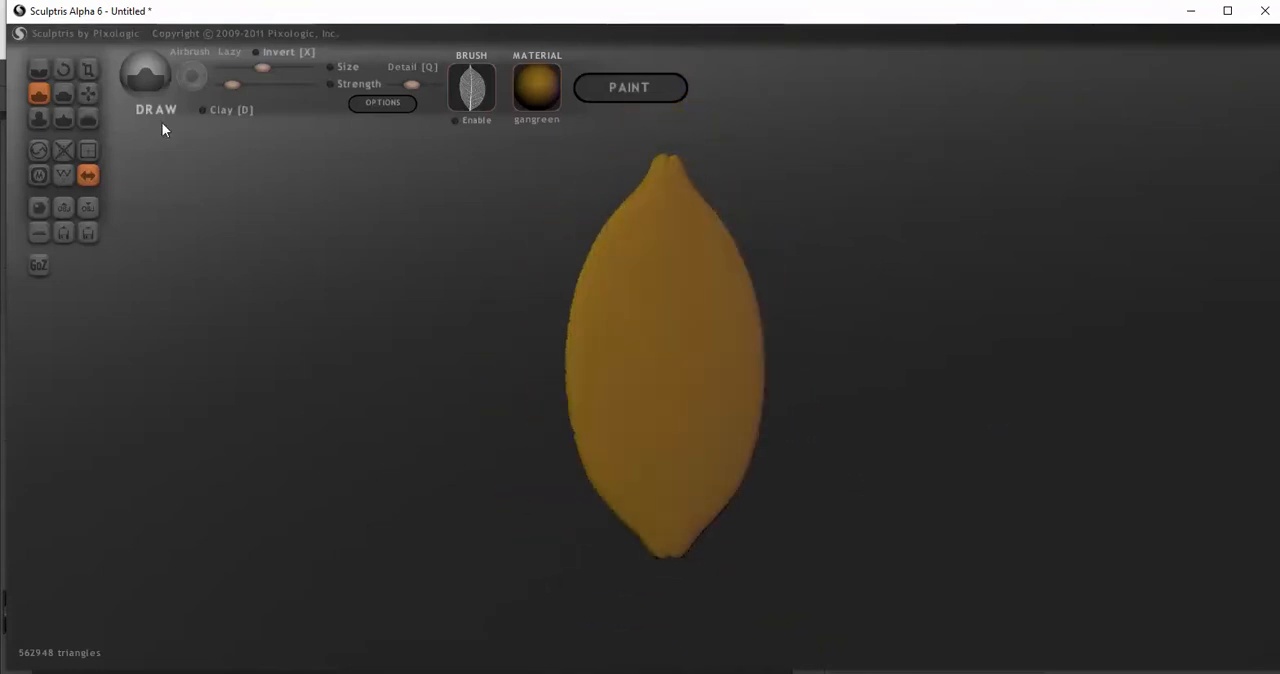
click(262, 52)
scroll(596, 281, down, 3)
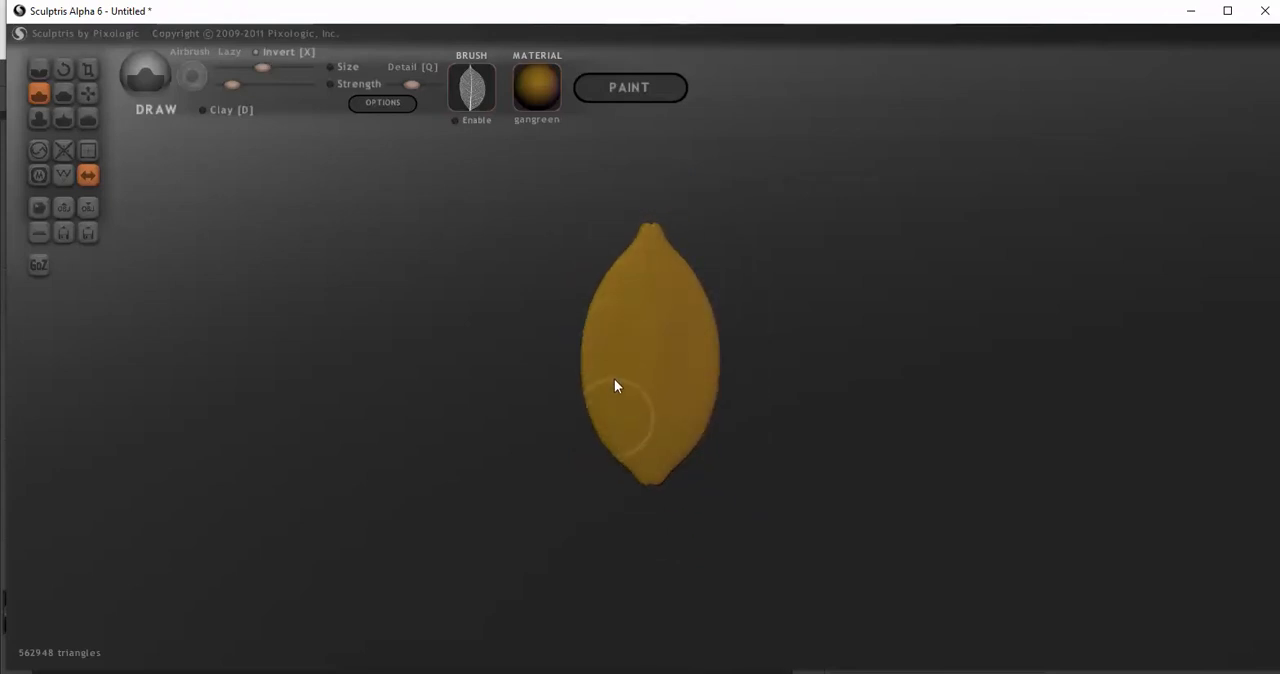
Try carving the leaf's smooth back with the inverted Draw brush at slightly higher strength, check the veined front and undo it
drag(565, 320, 743, 346)
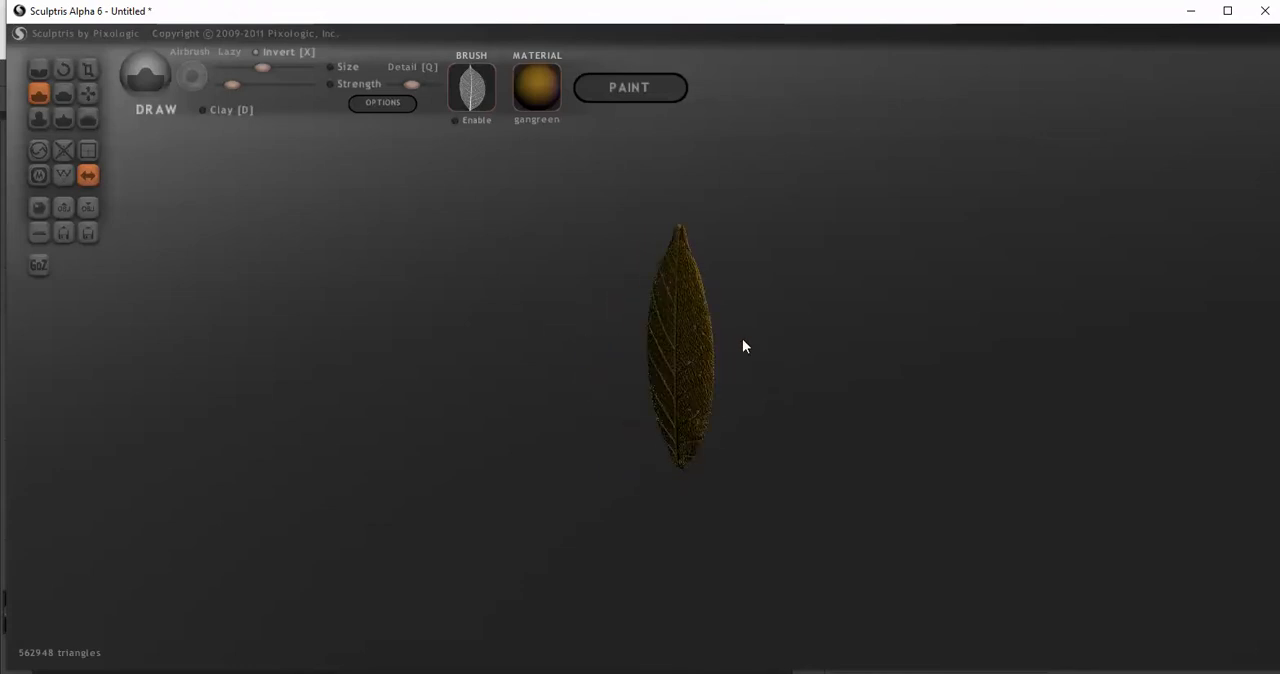
drag(750, 341, 506, 257)
click(243, 84)
drag(700, 505, 638, 372)
scroll(638, 372, down, 3)
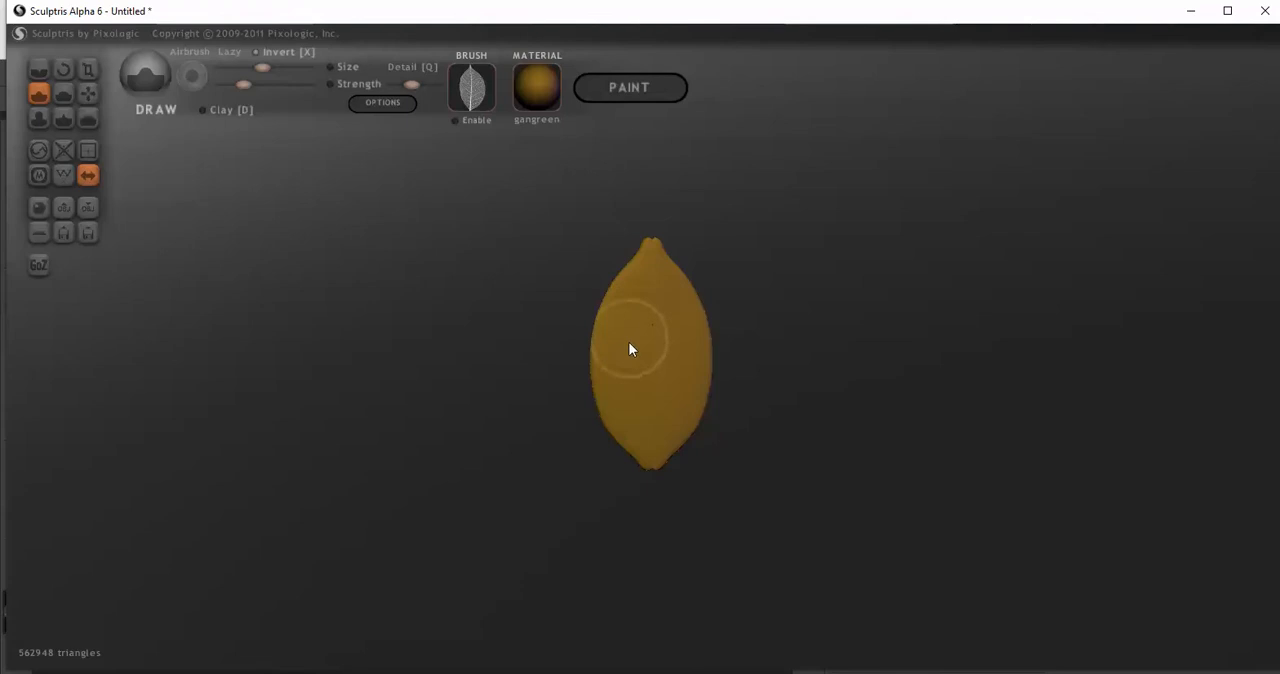
mouse_move(628, 422)
mouse_down()
mouse_move(630, 300)
mouse_move(619, 427)
mouse_move(954, 431)
mouse_up()
scroll(831, 446, up, 5)
mouse_move(884, 464)
mouse_down()
mouse_move(911, 454)
mouse_move(889, 411)
mouse_move(788, 423)
mouse_move(868, 468)
mouse_up()
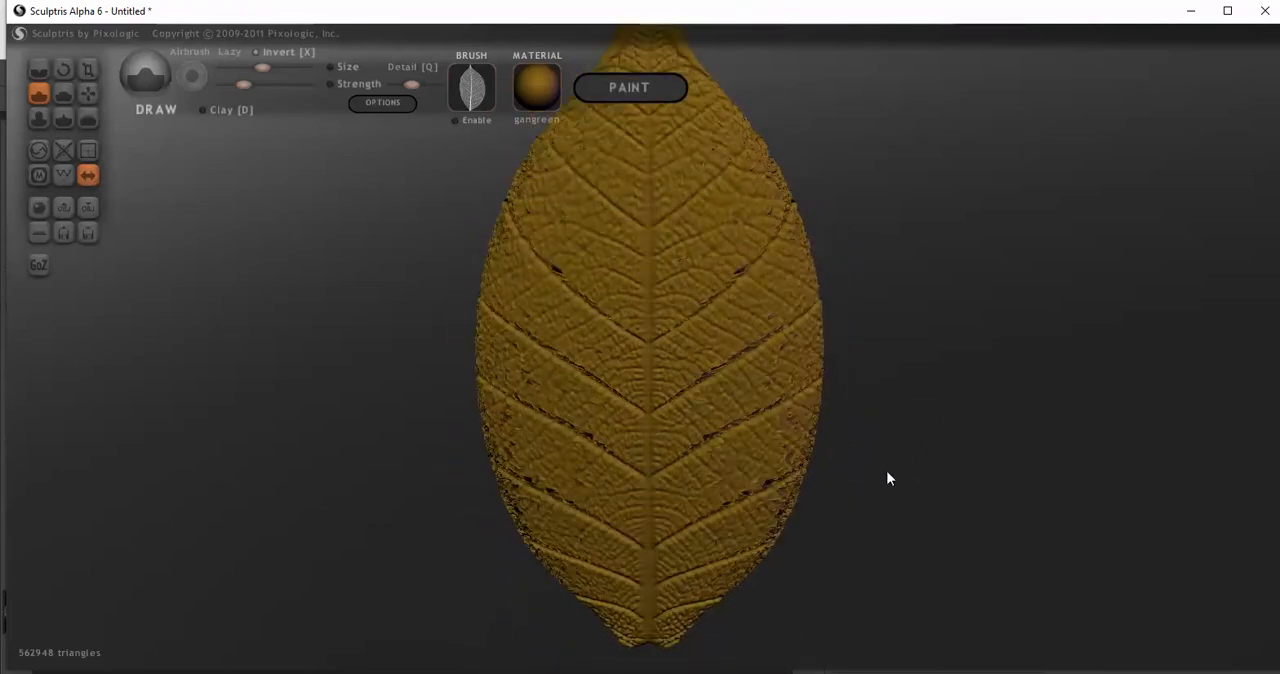
key(ctrl+z)
Use the Grab brush from a near edge-on view to bend the leaf's halves along the midrib
mouse_move(703, 463)
mouse_down()
mouse_move(494, 443)
mouse_move(537, 326)
mouse_move(628, 326)
mouse_move(669, 383)
mouse_move(470, 370)
mouse_move(570, 378)
mouse_move(394, 406)
mouse_move(643, 417)
mouse_up()
click(90, 95)
drag(703, 390, 699, 390)
drag(714, 350, 703, 349)
drag(702, 301, 692, 301)
drag(717, 443, 702, 447)
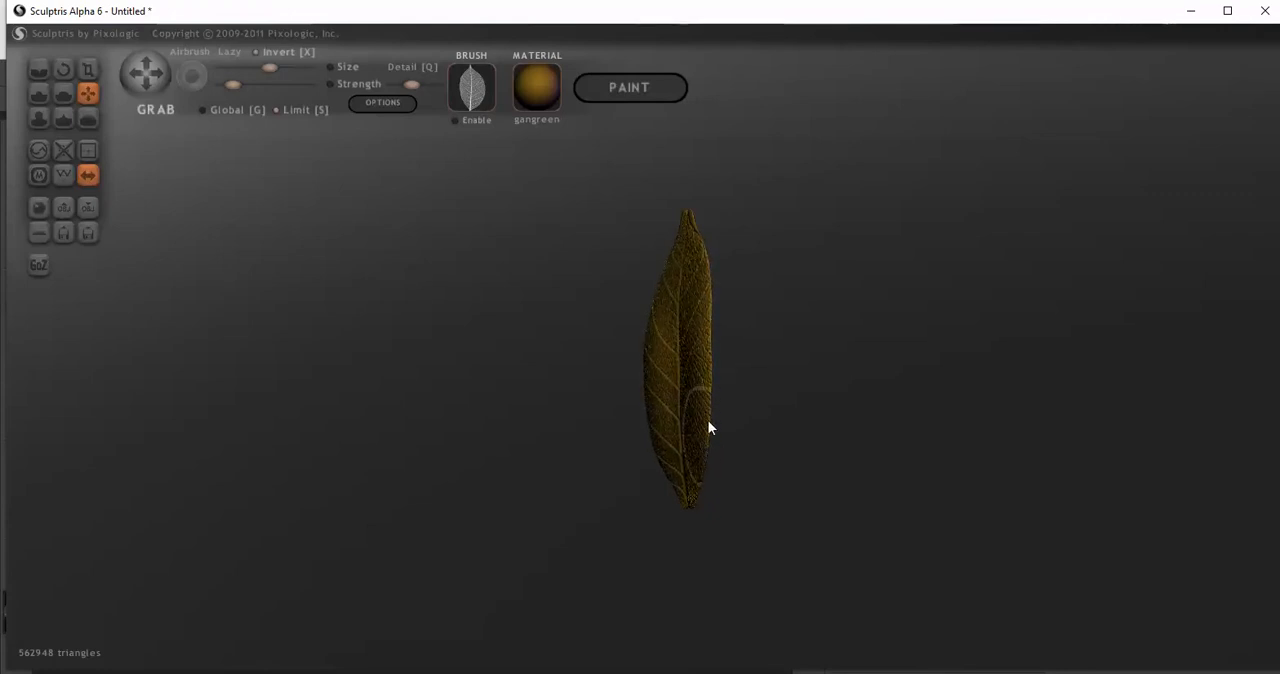
Deepen the leaf's bend with further Grab pulls along its upper, middle and lower side edge
drag(700, 368, 696, 368)
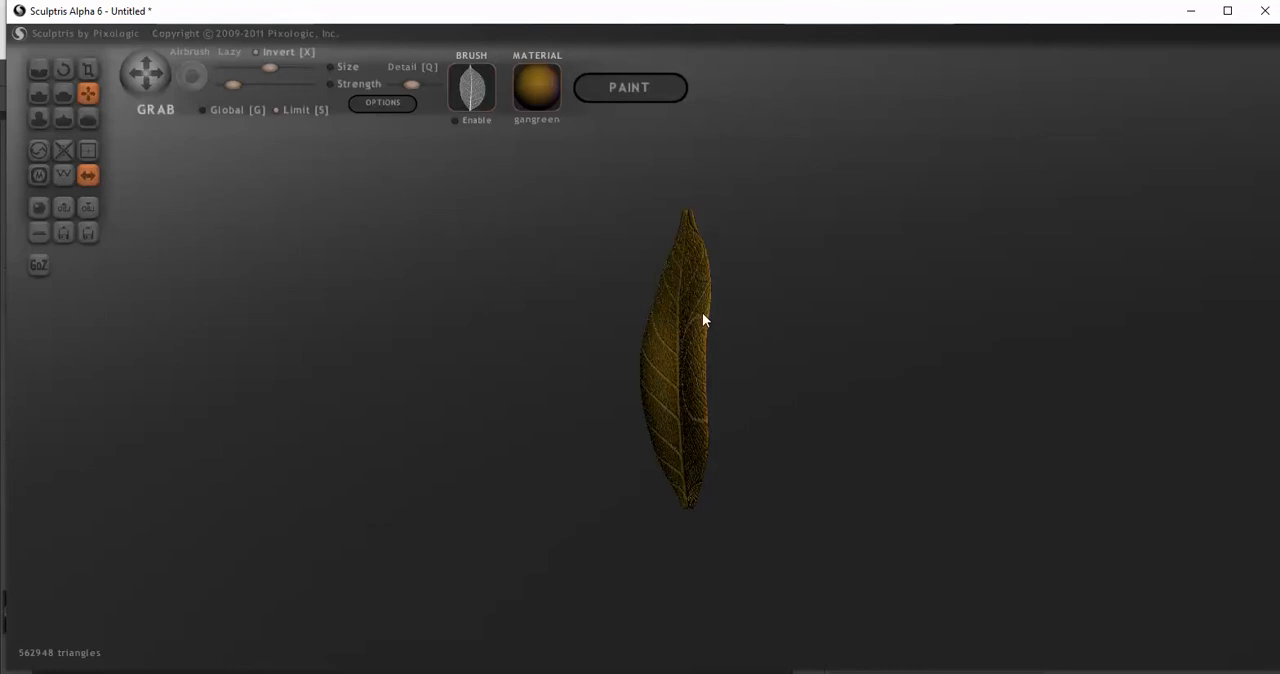
drag(704, 295, 696, 275)
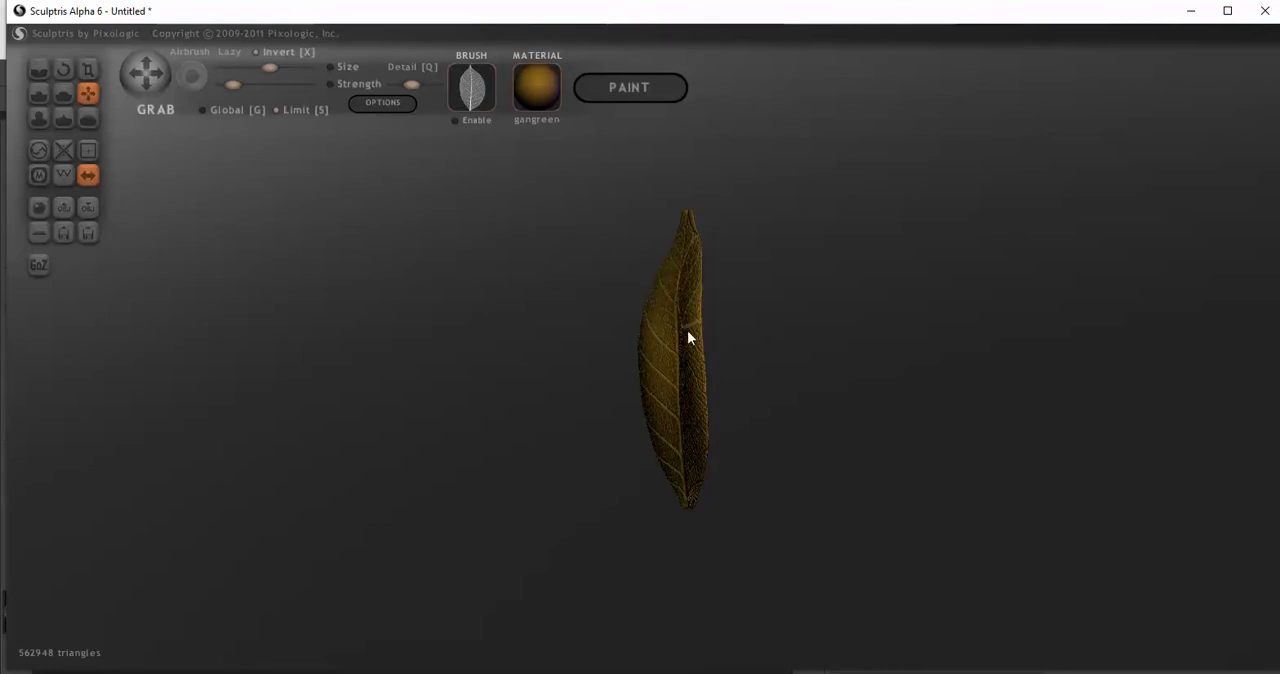
drag(691, 357, 687, 357)
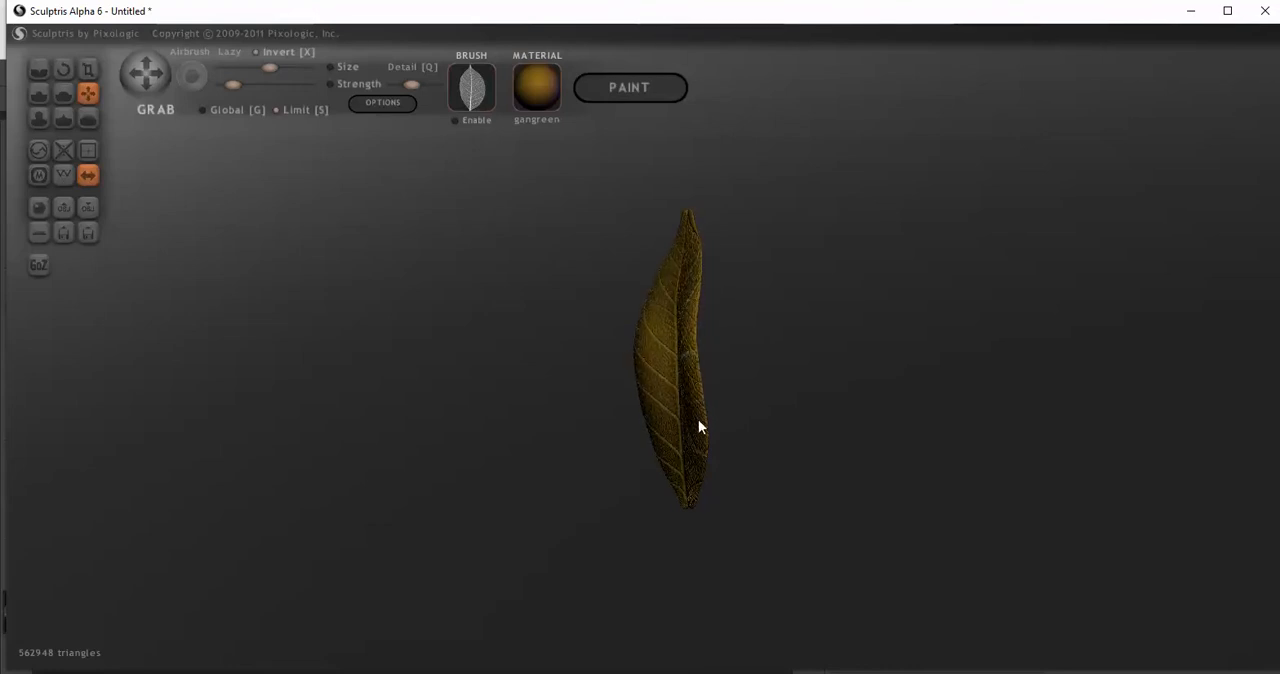
drag(699, 420, 691, 450)
drag(695, 378, 691, 376)
Pull the middle of the leaf slightly further with the Grab brush in side view and check the front
drag(552, 411, 783, 417)
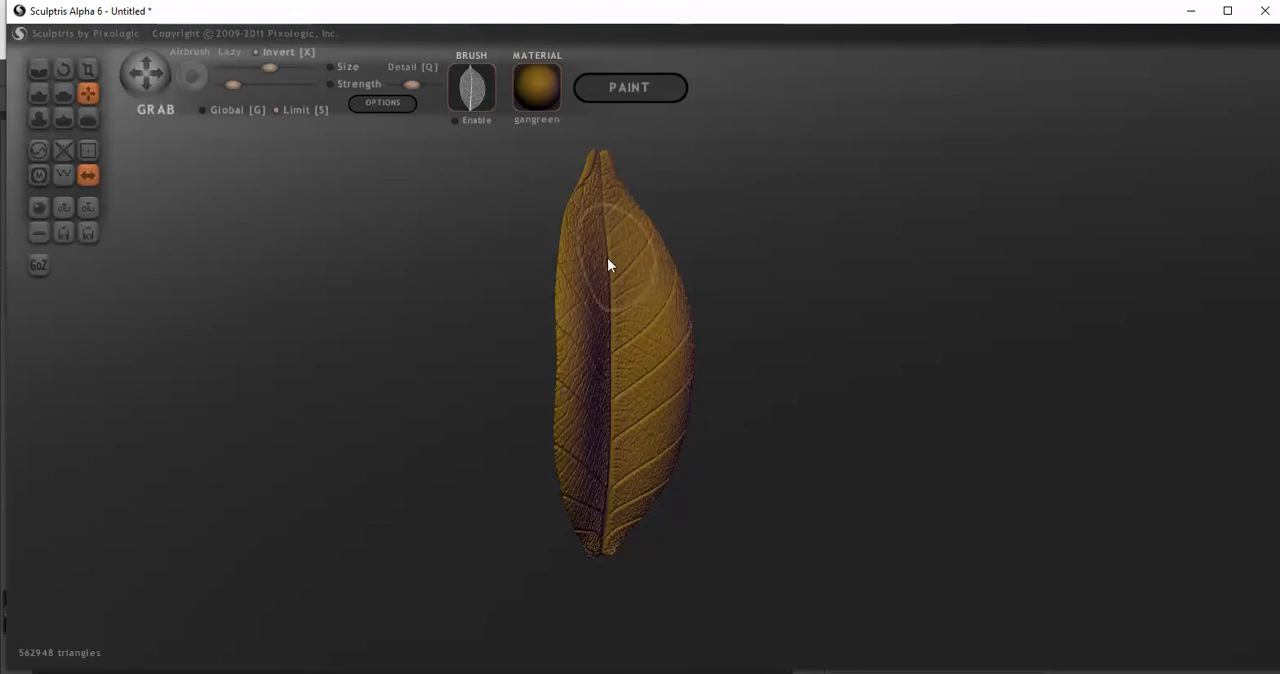
drag(790, 402, 684, 398)
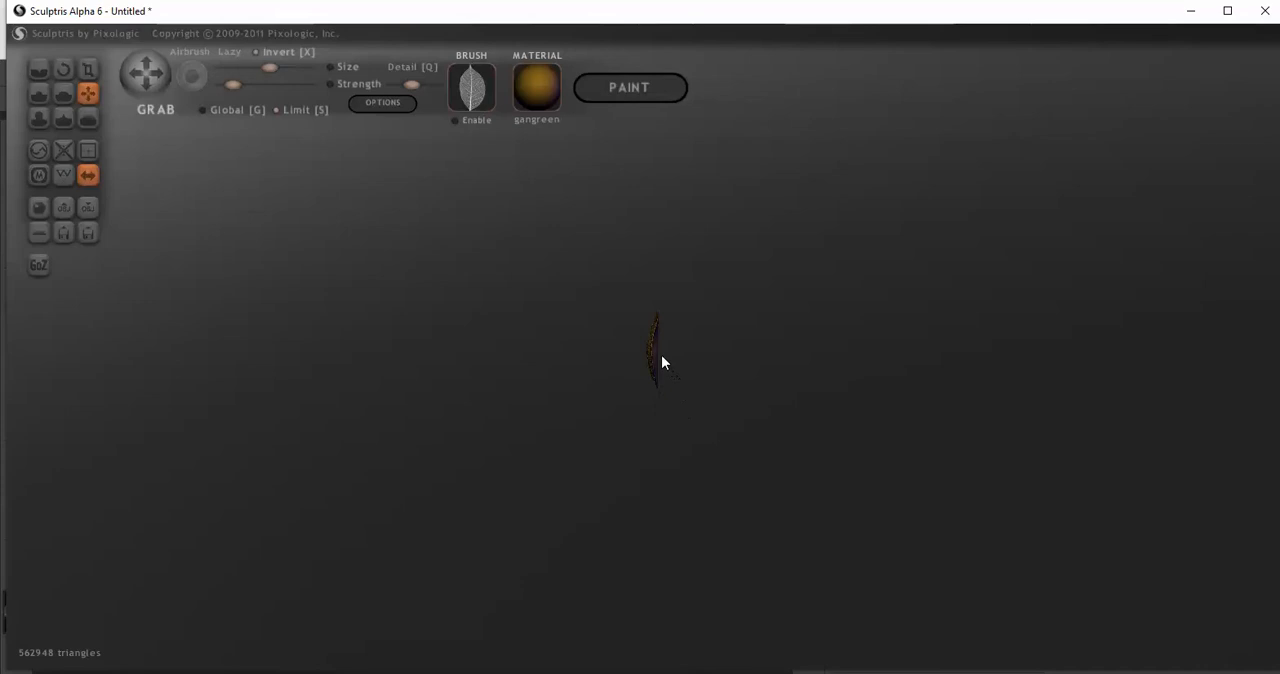
scroll(661, 362, up, 4)
drag(675, 375, 660, 371)
drag(546, 423, 724, 418)
scroll(641, 450, up, 5)
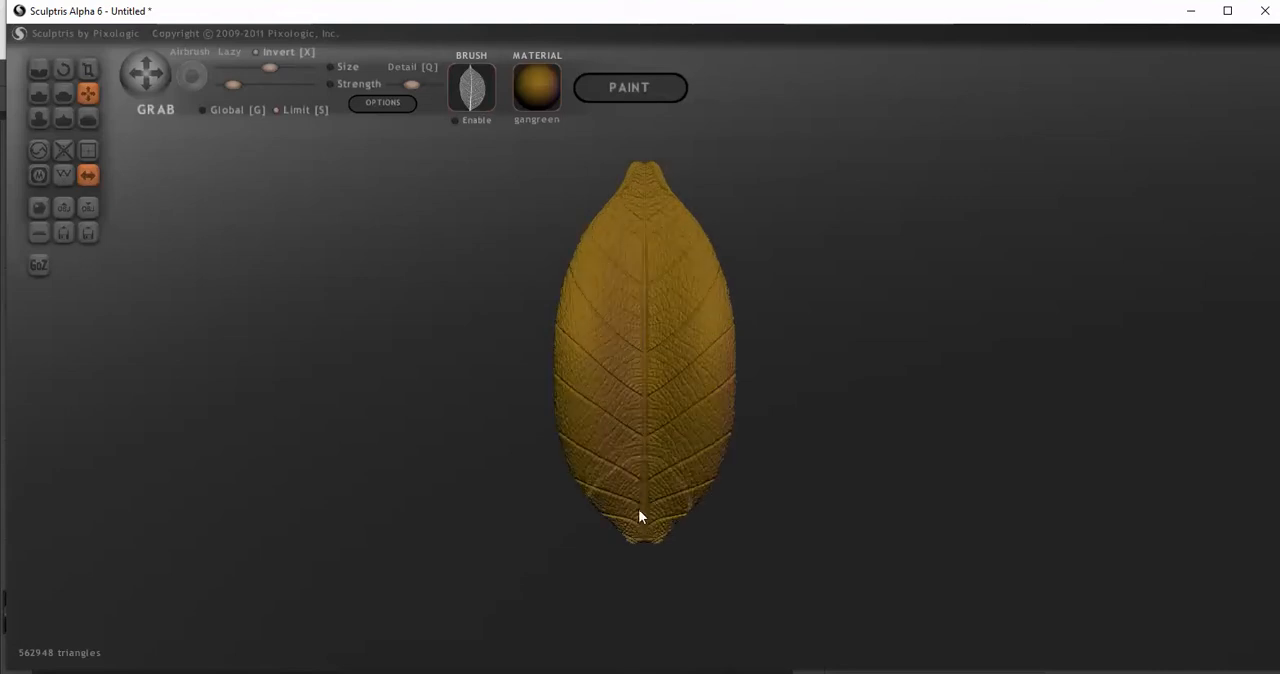
Reduce the Grab brush size slightly and pull the leaf's upper and lower tips into narrower points
click(258, 66)
drag(634, 174, 638, 161)
scroll(618, 165, up, 3)
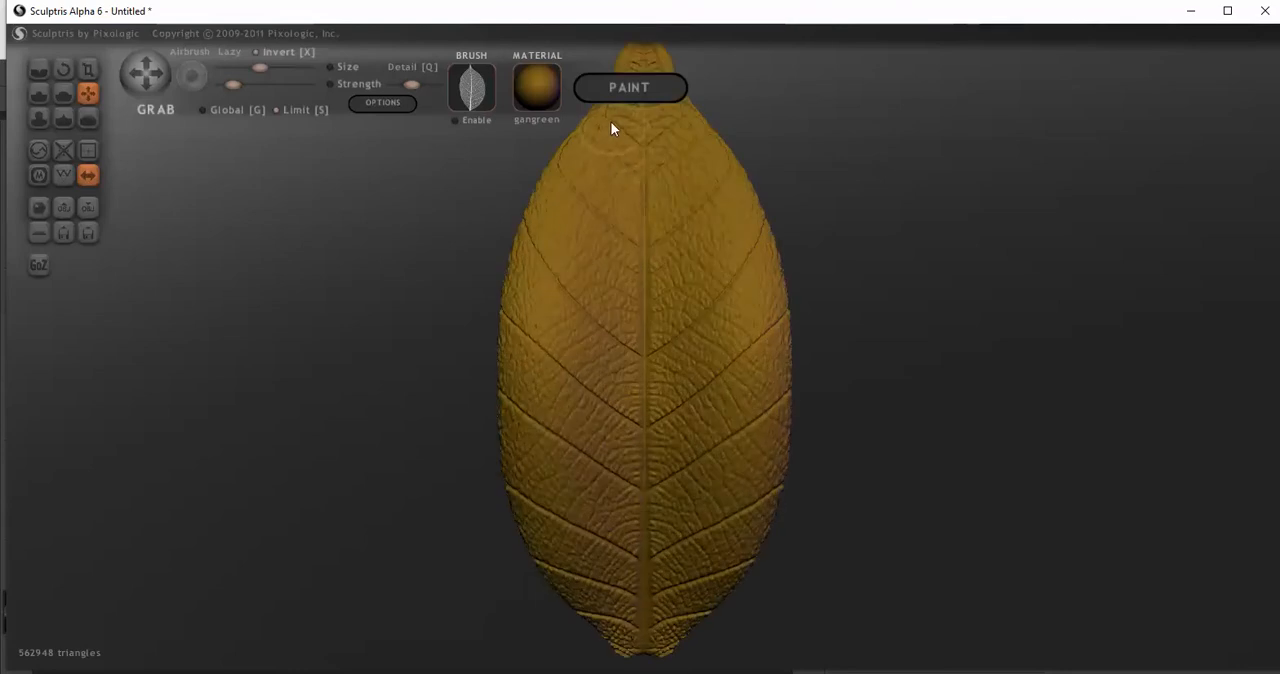
scroll(611, 124, down, 3)
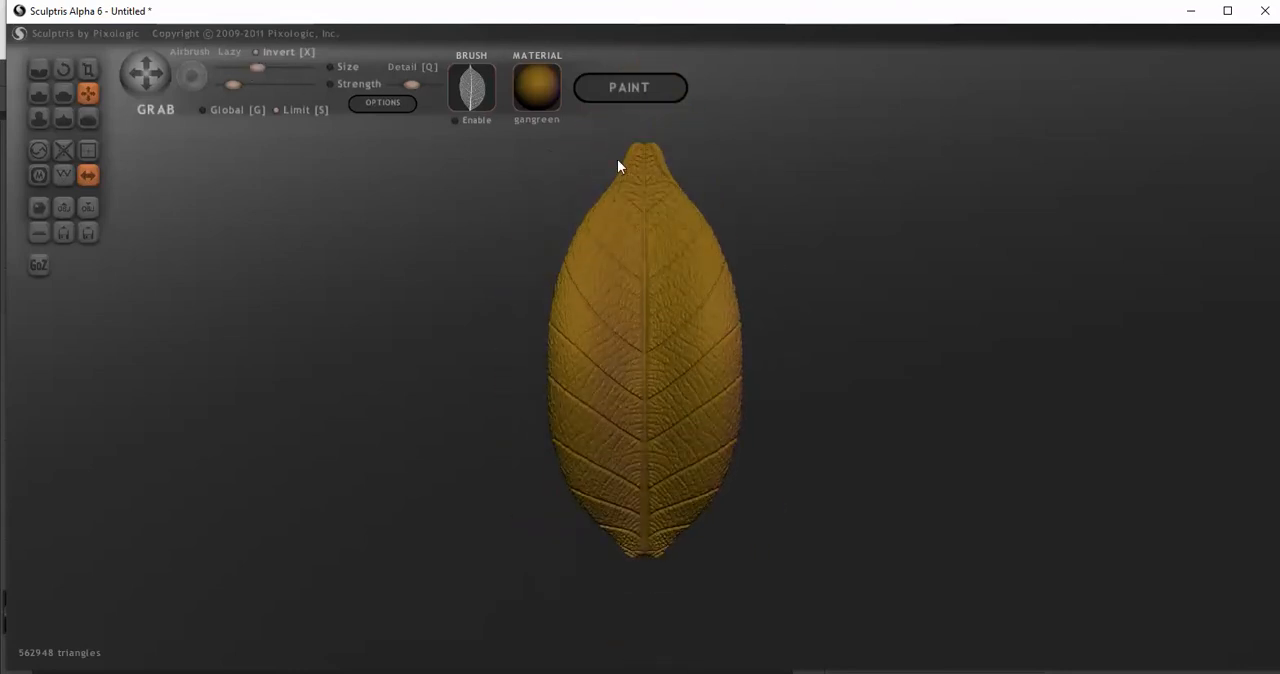
drag(627, 159, 639, 159)
drag(656, 541, 650, 557)
Examine the bent leaf's smooth back, veined front and surface detail from several angles
drag(757, 542, 413, 488)
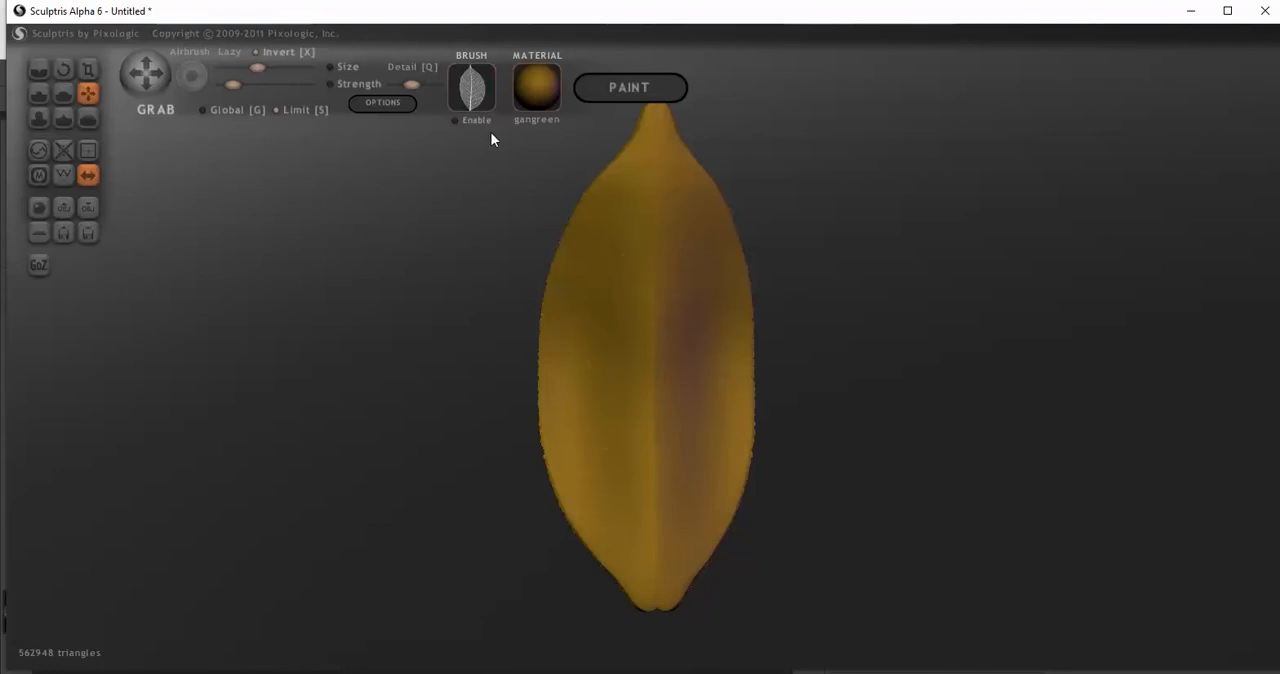
drag(447, 467, 901, 475)
scroll(527, 518, down, 2)
drag(525, 515, 800, 546)
scroll(800, 546, up, 3)
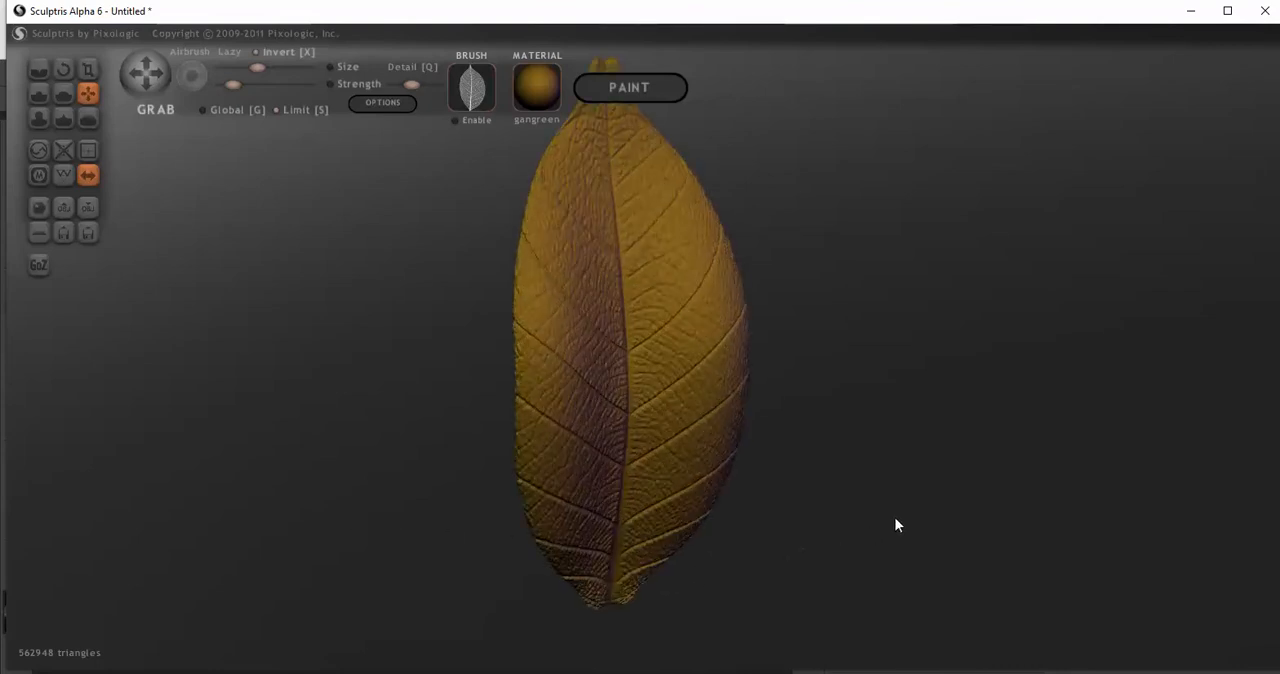
drag(895, 524, 720, 517)
scroll(374, 434, up, 5)
drag(305, 397, 446, 377)
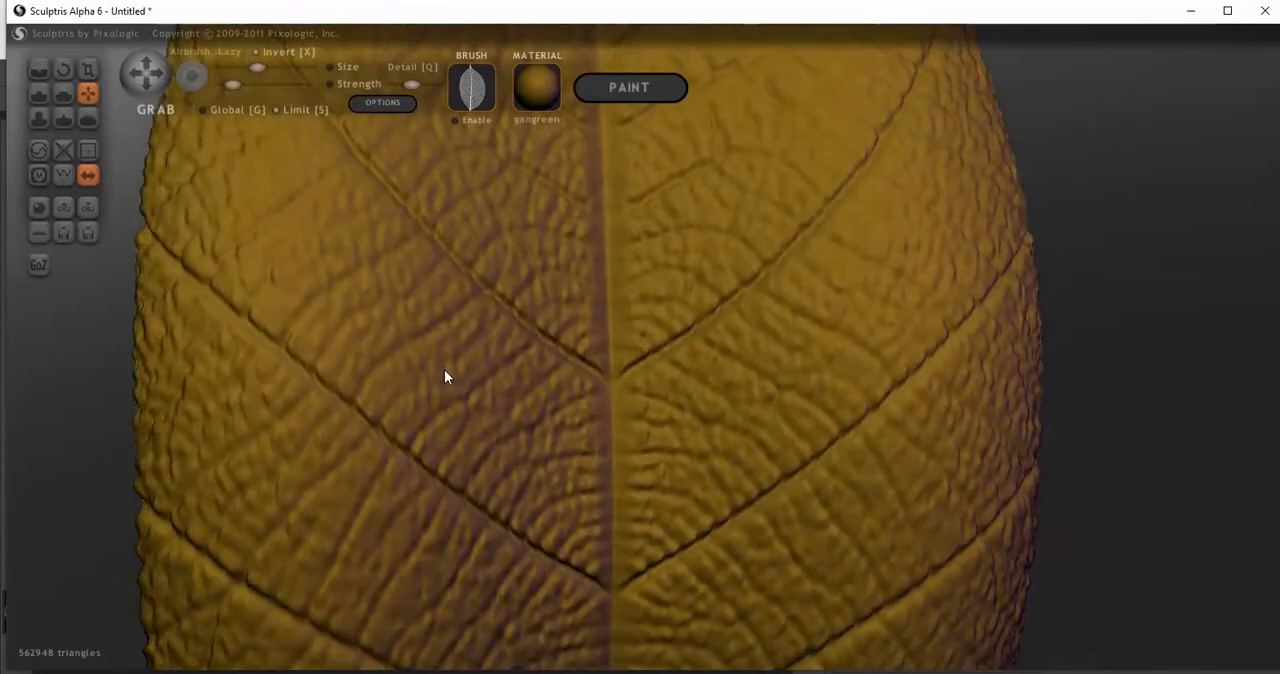
scroll(446, 377, down, 5)
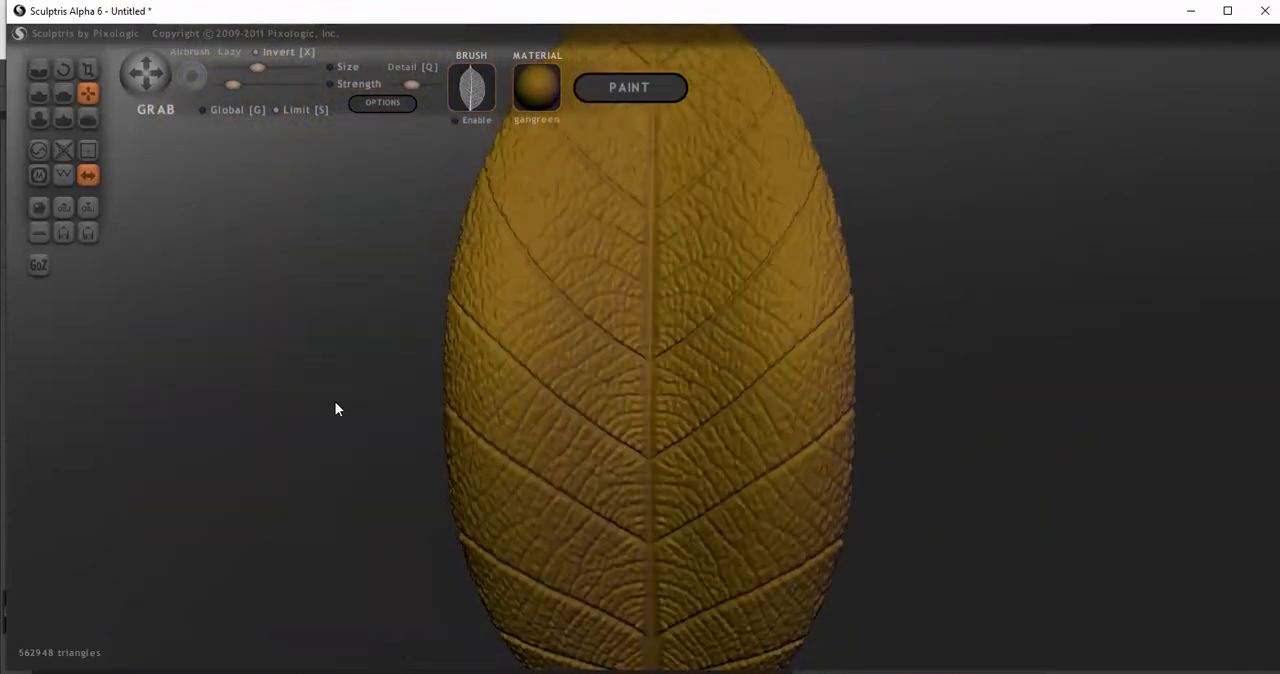
scroll(352, 403, down, 4)
drag(868, 490, 794, 463)
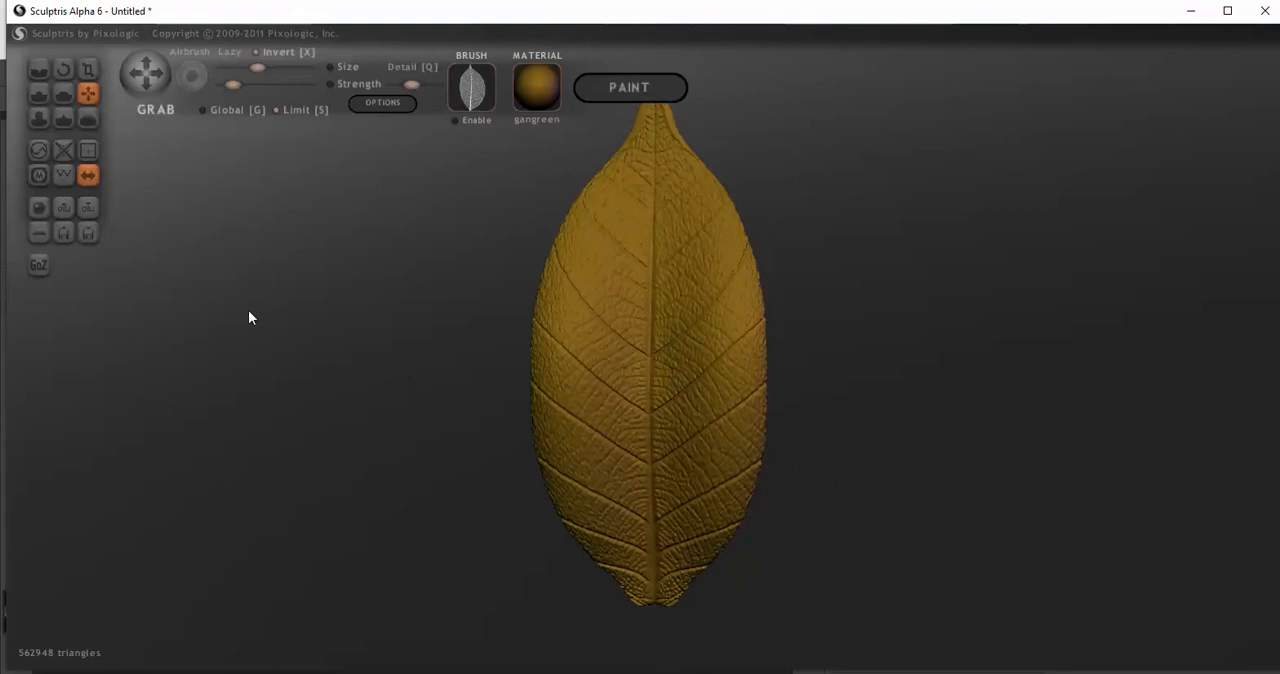
Export the leaf to the Desktop as a Wavefront OBJ file named Leaf-1
click(93, 205)
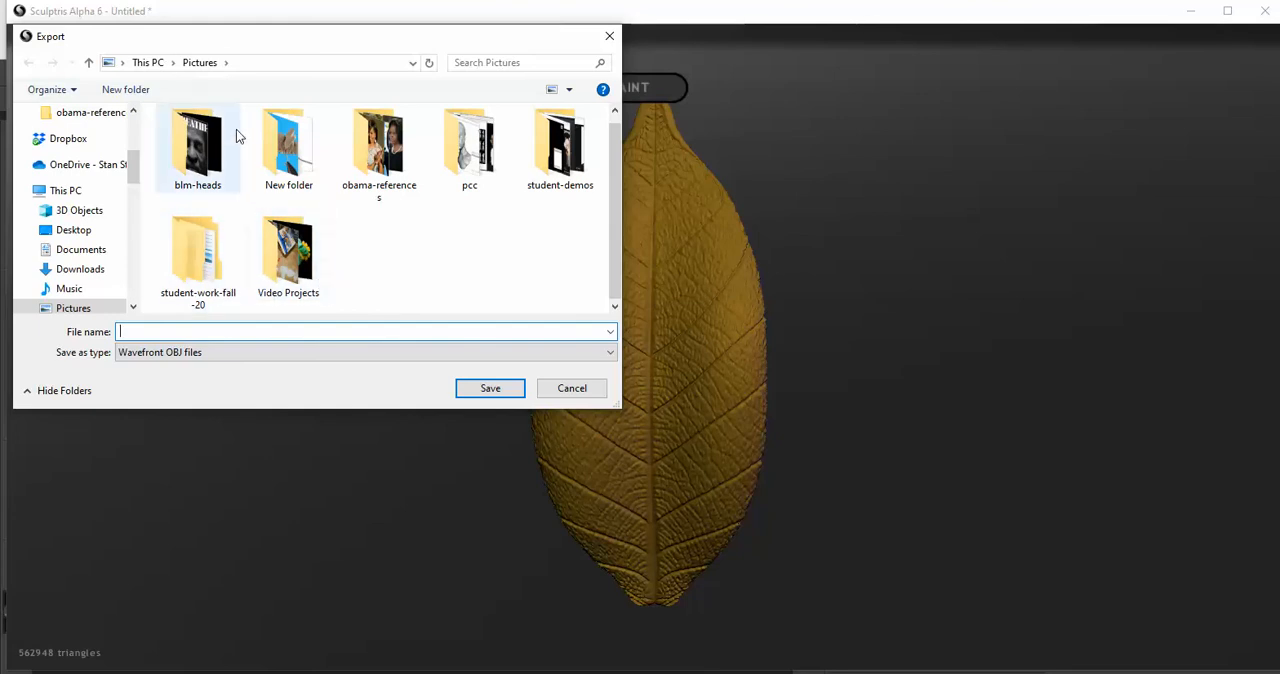
scroll(109, 164, up, 4)
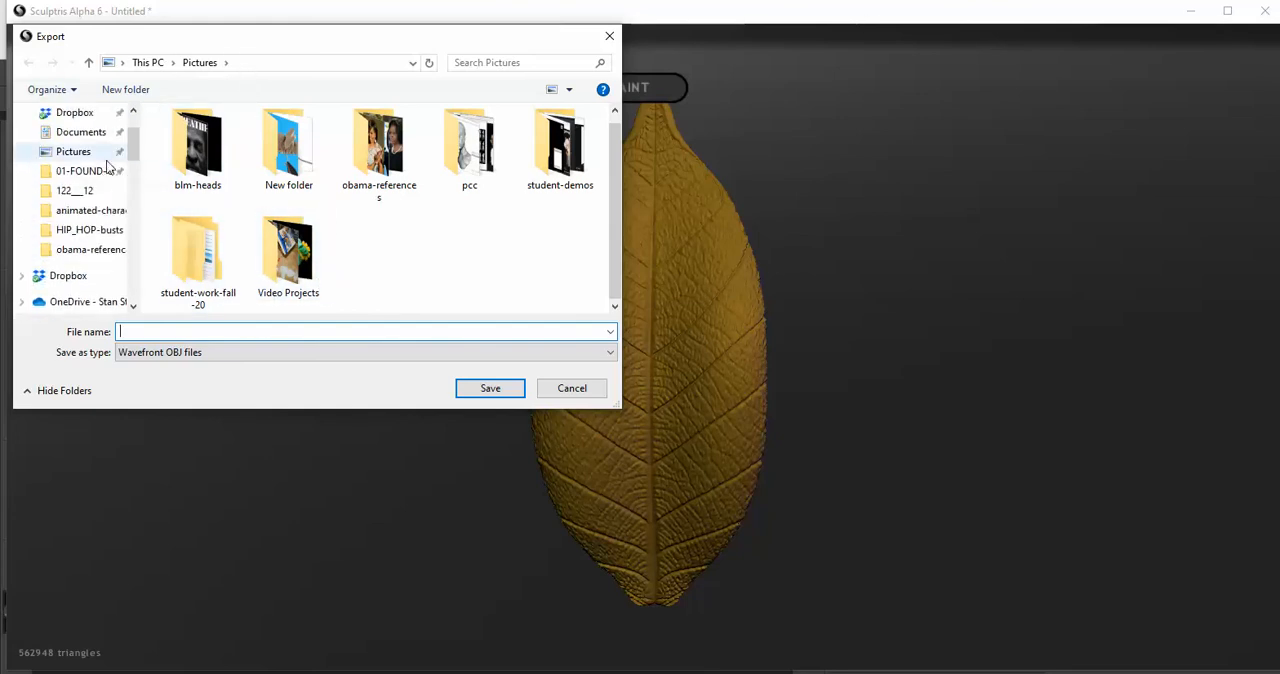
click(95, 148)
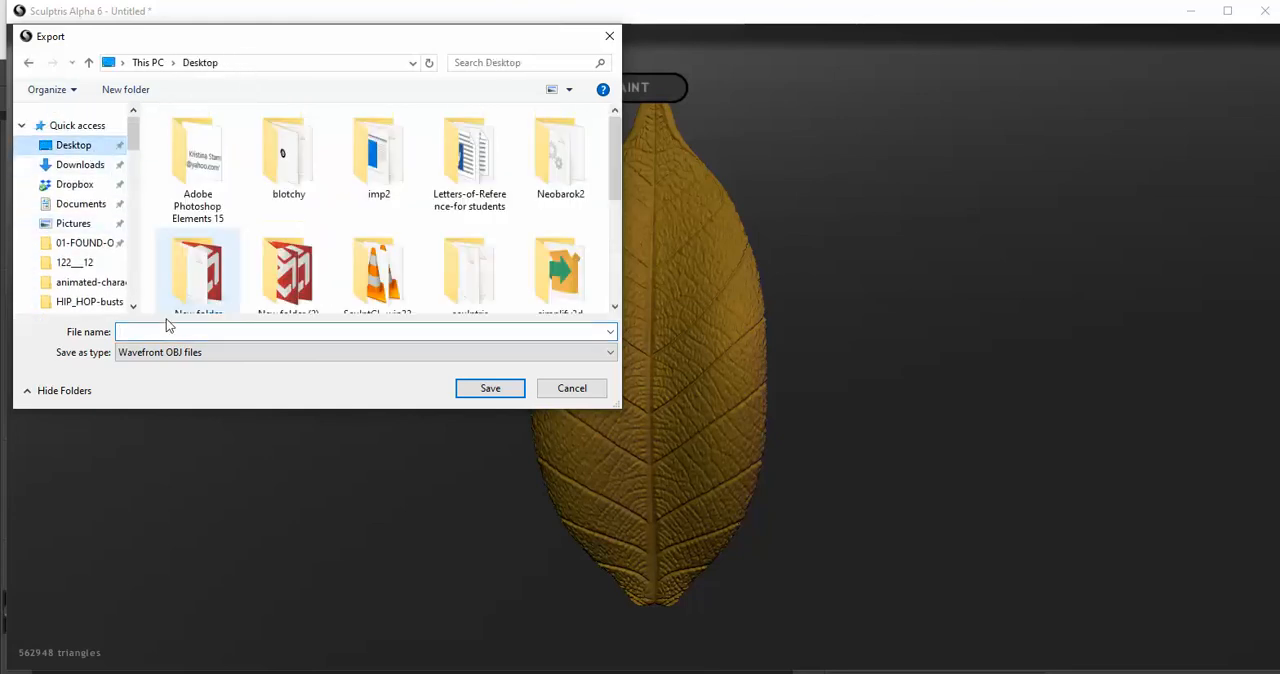
text(L)
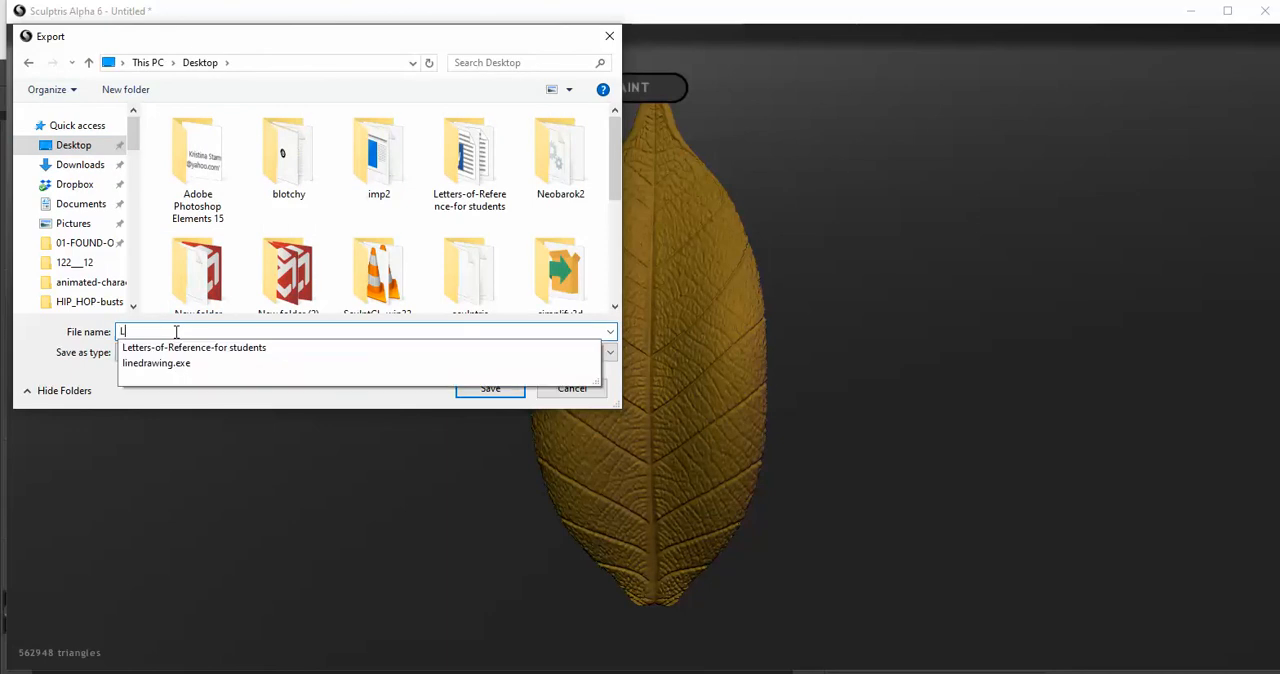
text(eaf-)
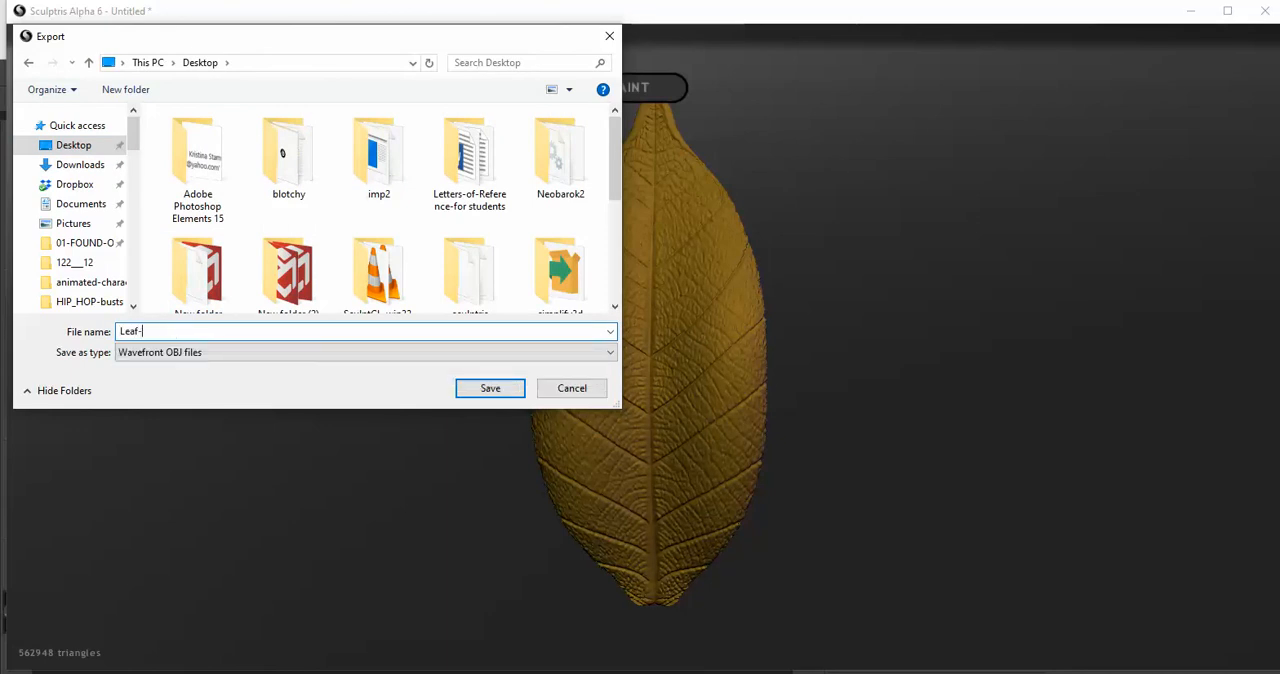
text(1)
click(495, 390)
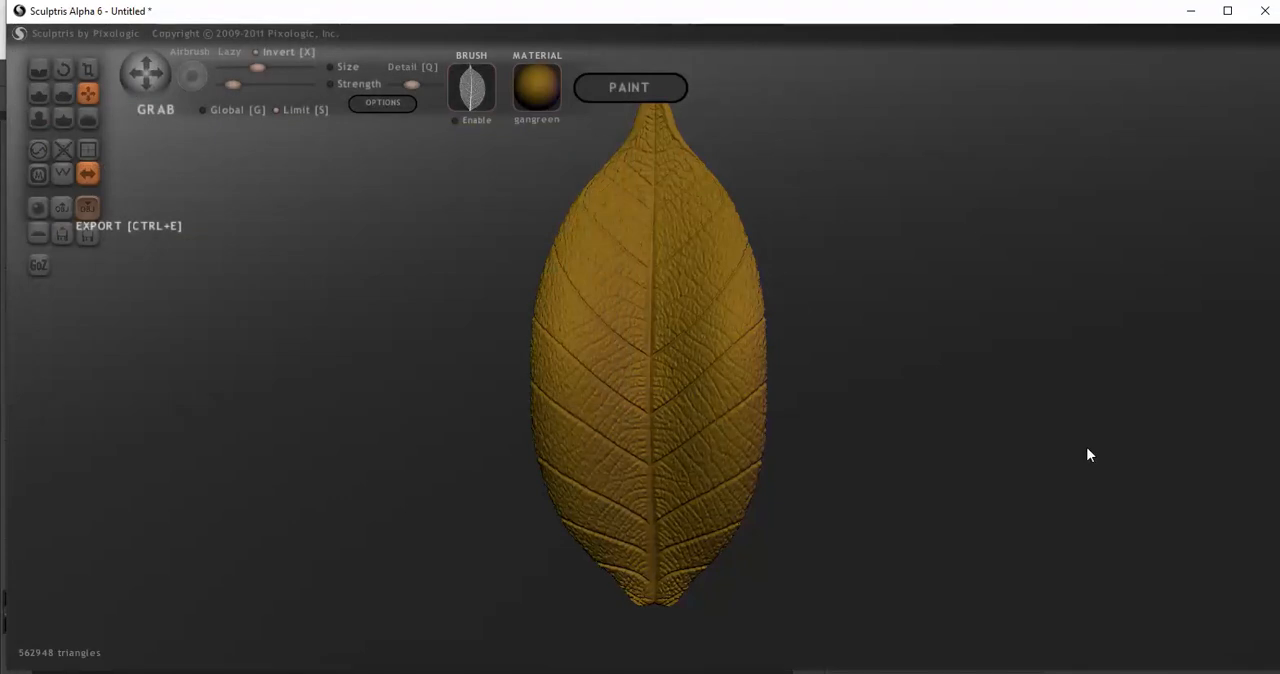